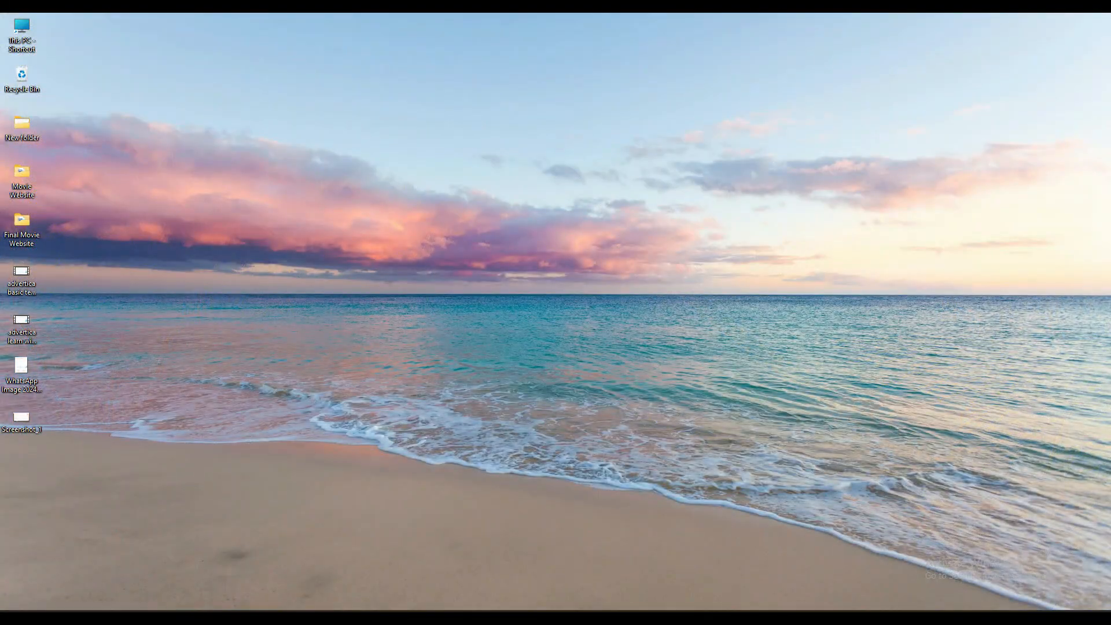
{"action": "right_click", "coordinate": [348, 72]}
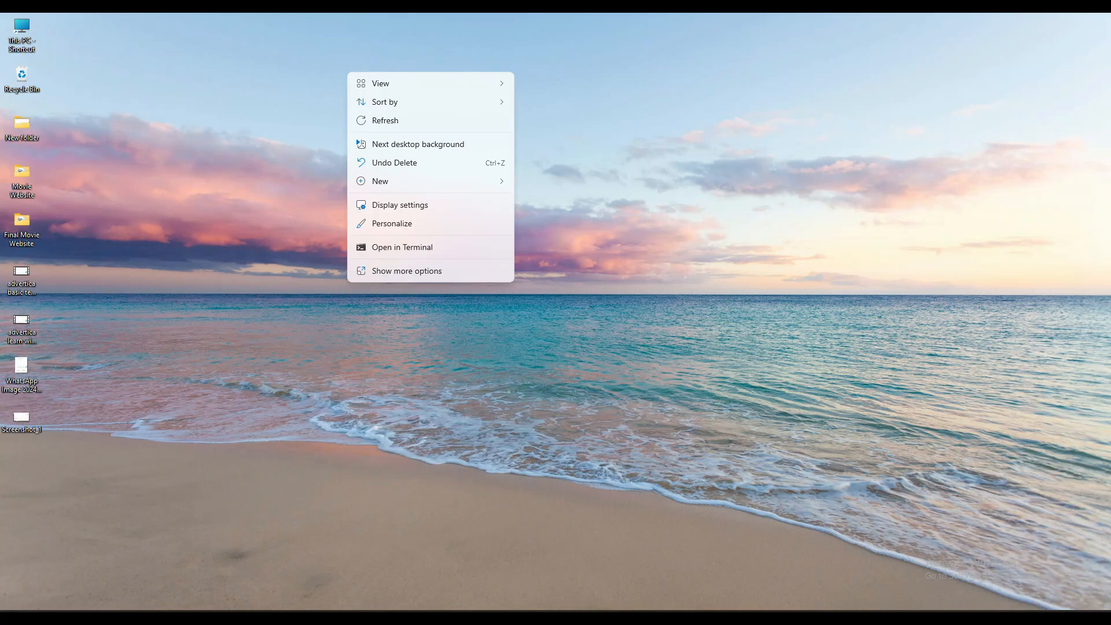
{"action": "left_click", "coordinate": [384, 120]}
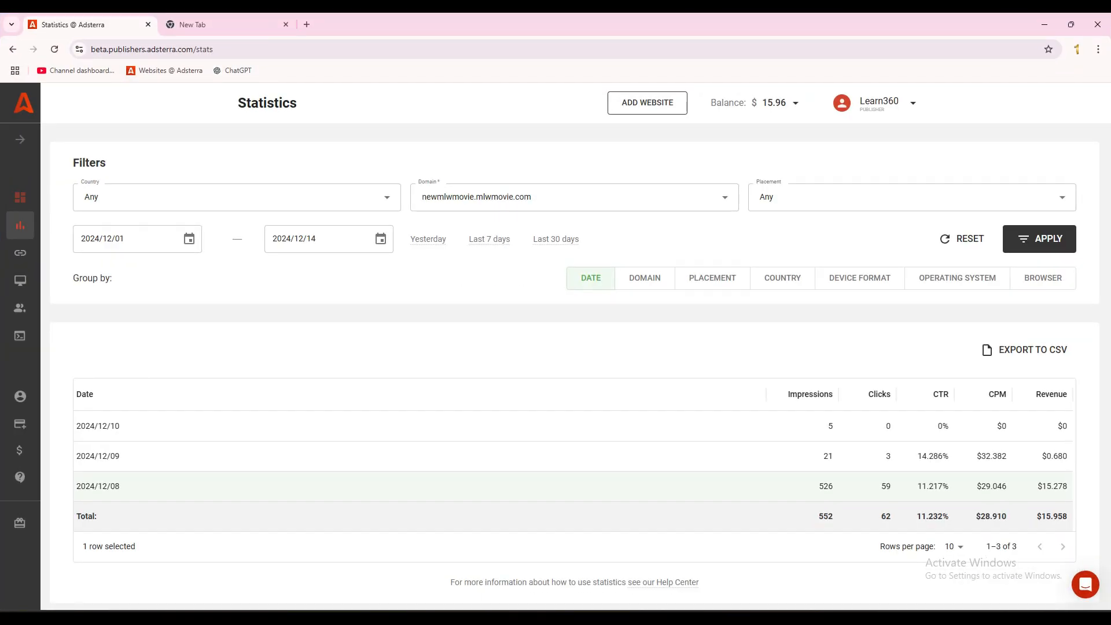
Reload the Adsterra statistics, apply a start date of 2024/12/08, and highlight the daily rows to examine the revenue
{"action": "key", "text": "F5"}
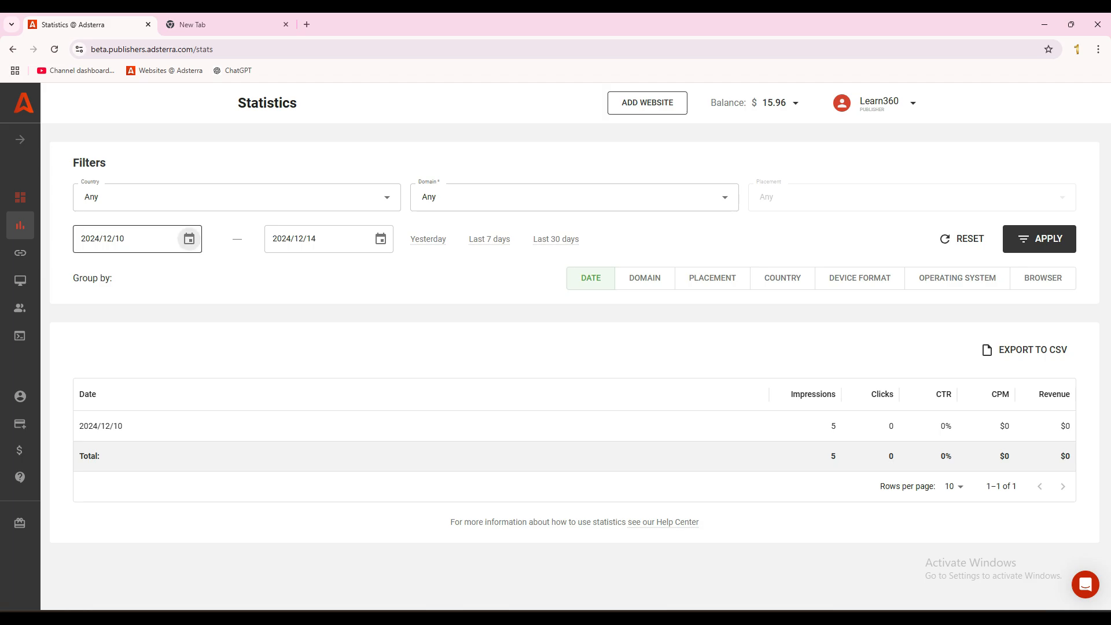
{"action": "left_click", "coordinate": [189, 239]}
{"action": "left_click", "coordinate": [96, 349]}
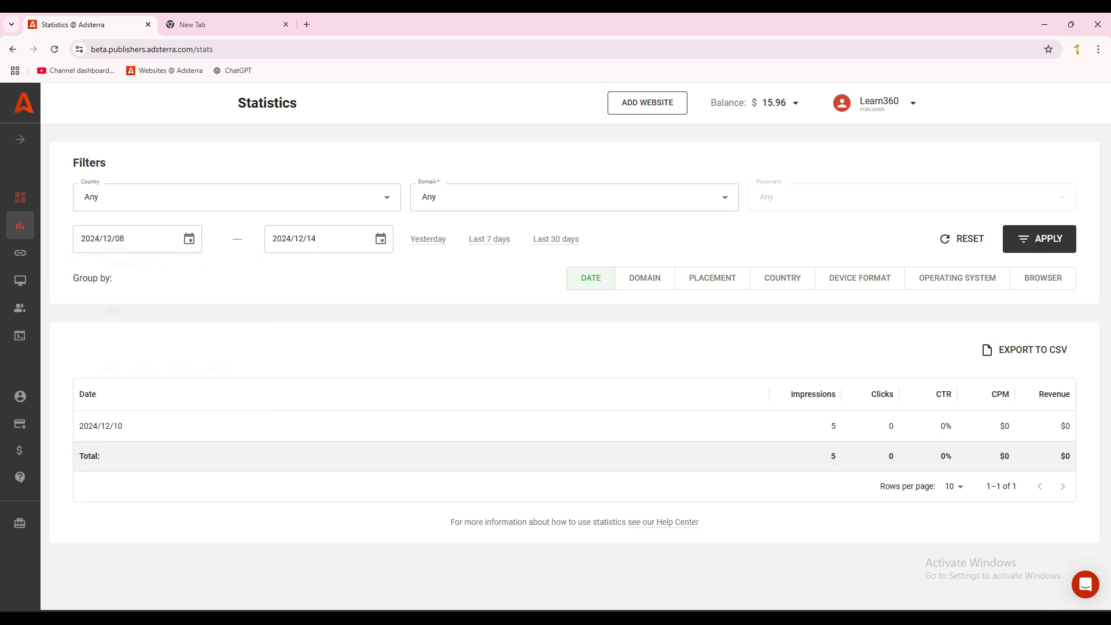
{"action": "left_click", "coordinate": [1039, 238]}
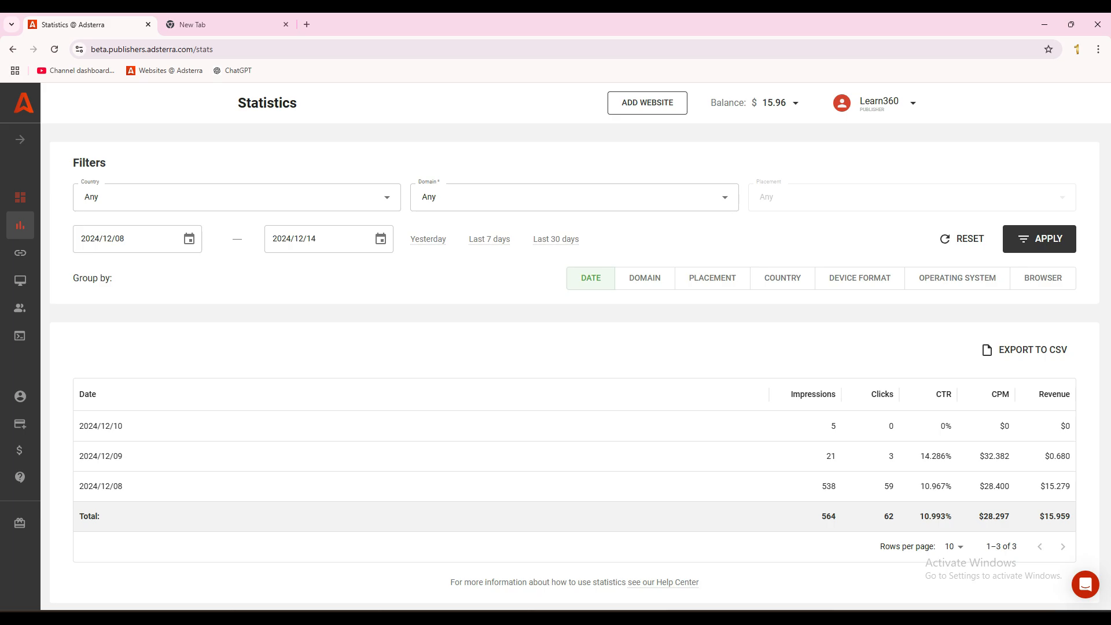
{"action": "left_click_drag", "start_coordinate": [1035, 486], "coordinate": [1041, 399]}
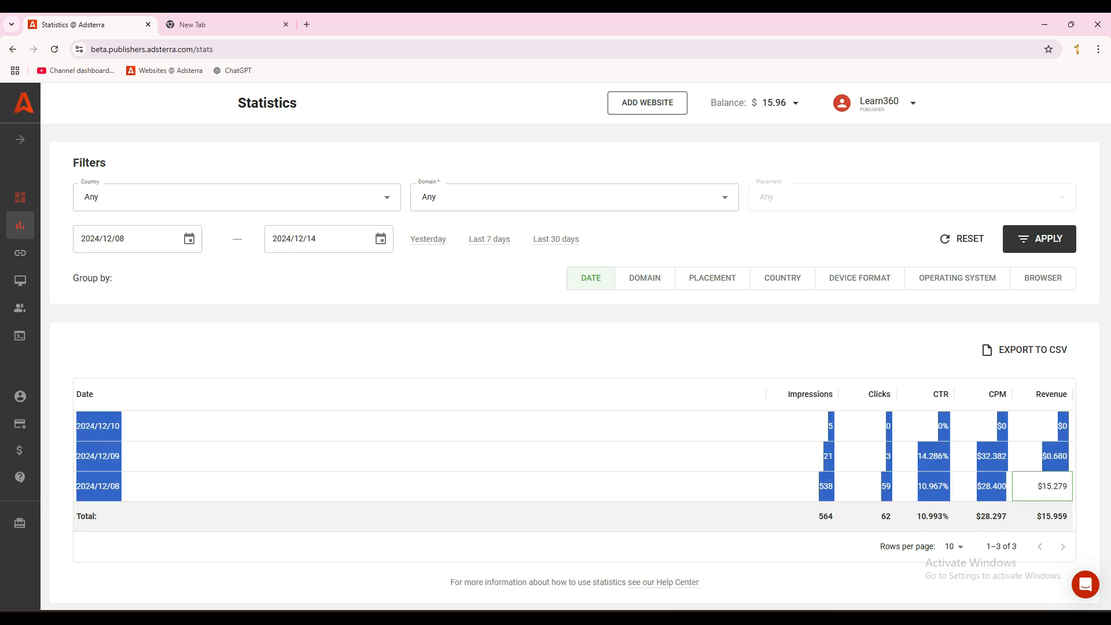
{"action": "left_click", "coordinate": [1030, 367]}
Switch to the other browser window's Adsterra statistics and examine the revenue for 2024/12/08 and the total
{"action": "left_click", "coordinate": [1045, 24]}
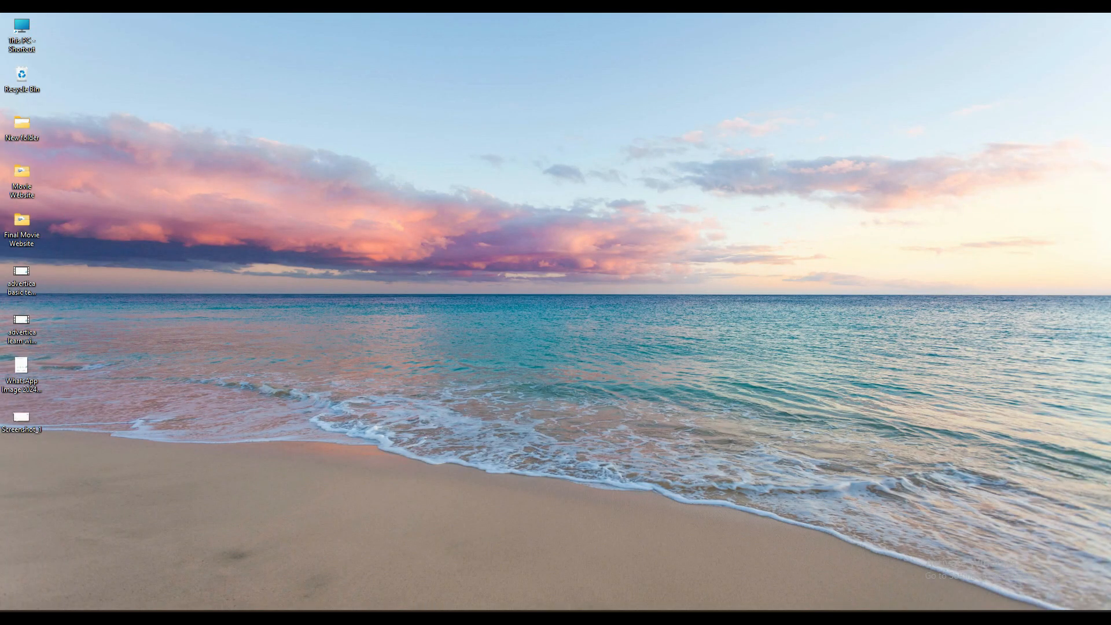
{"action": "left_click", "coordinate": [492, 565]}
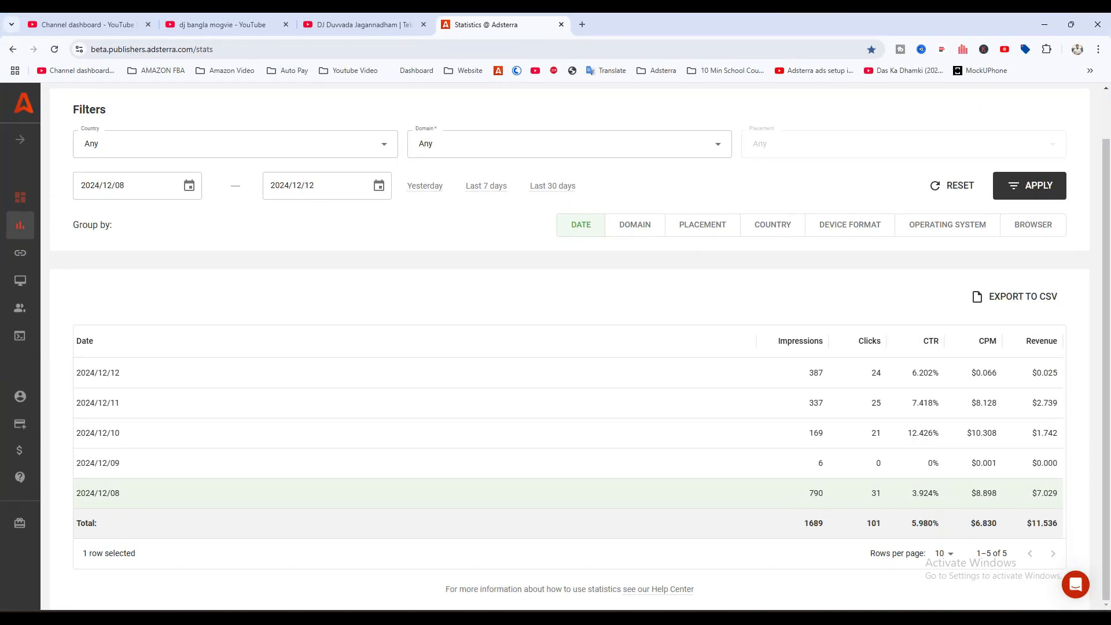
{"action": "left_click_drag", "start_coordinate": [1032, 494], "coordinate": [1058, 494]}
{"action": "left_click", "coordinate": [1039, 524]}
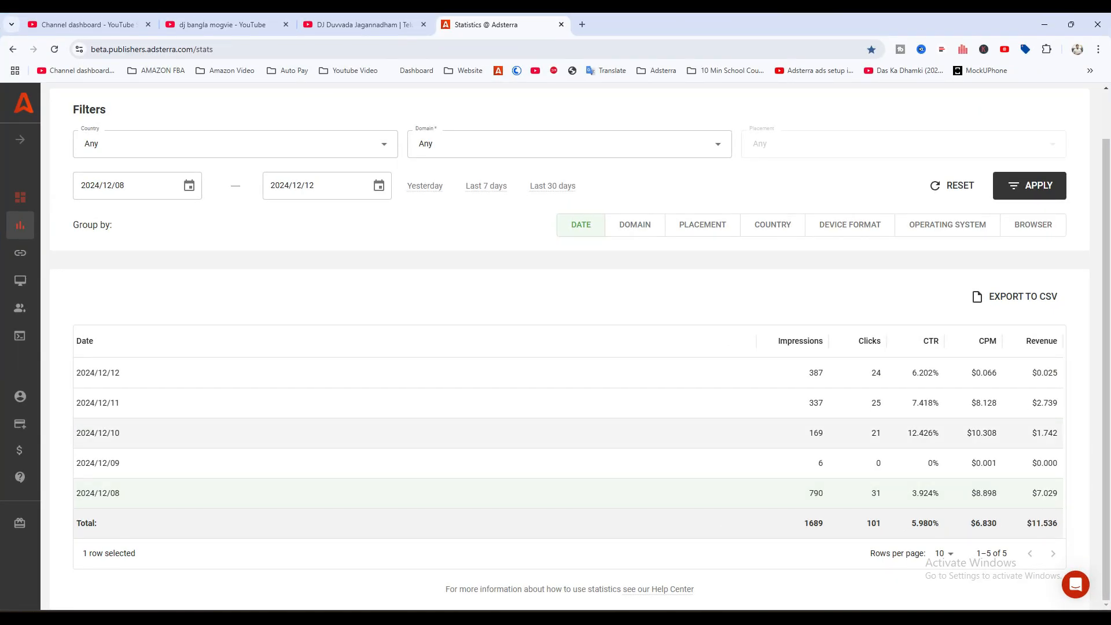
Reload this account's statistics and filter them with a start date of 2024/12/08
{"action": "key", "text": "F5"}
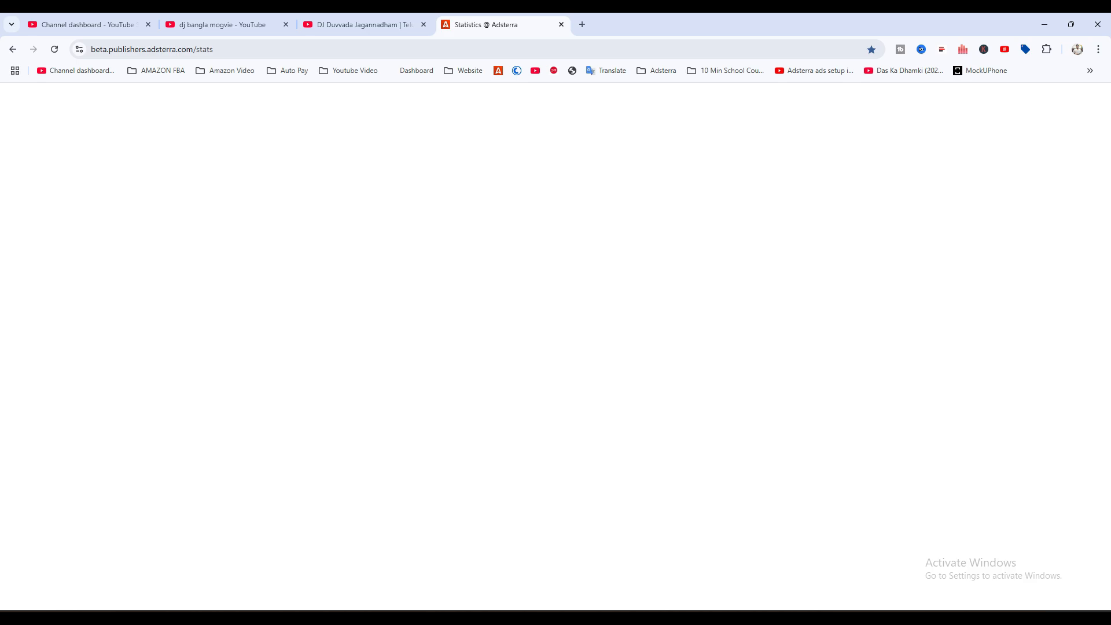
{"action": "scroll", "coordinate": [555, 425], "scroll_direction": "down", "scroll_amount": 1}
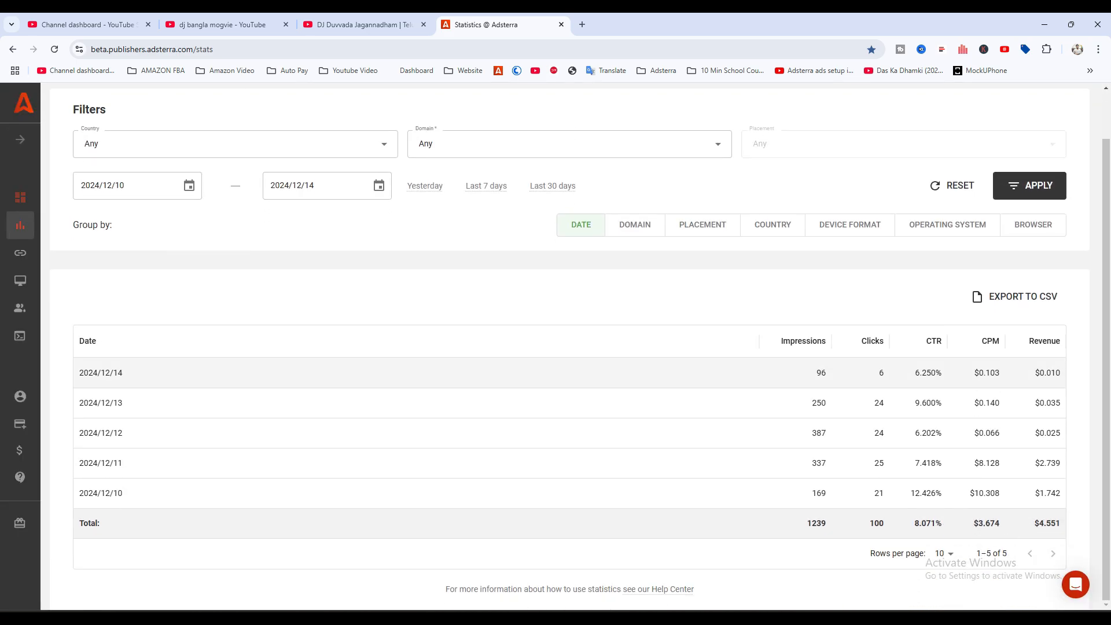
{"action": "left_click", "coordinate": [189, 185]}
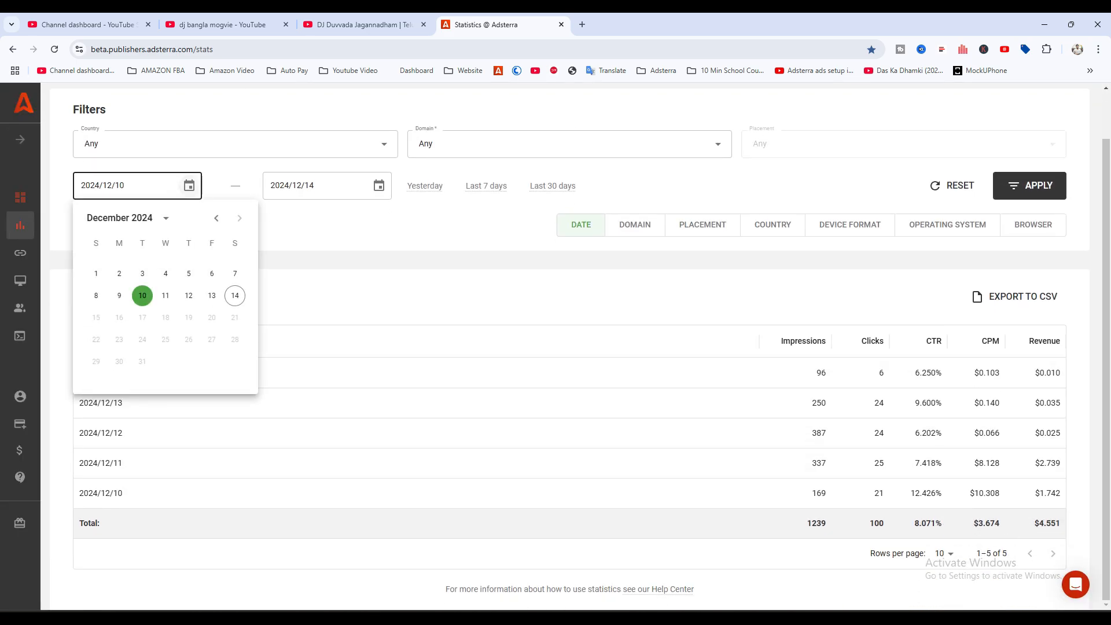
{"action": "left_click", "coordinate": [96, 295]}
{"action": "left_click", "coordinate": [1029, 185]}
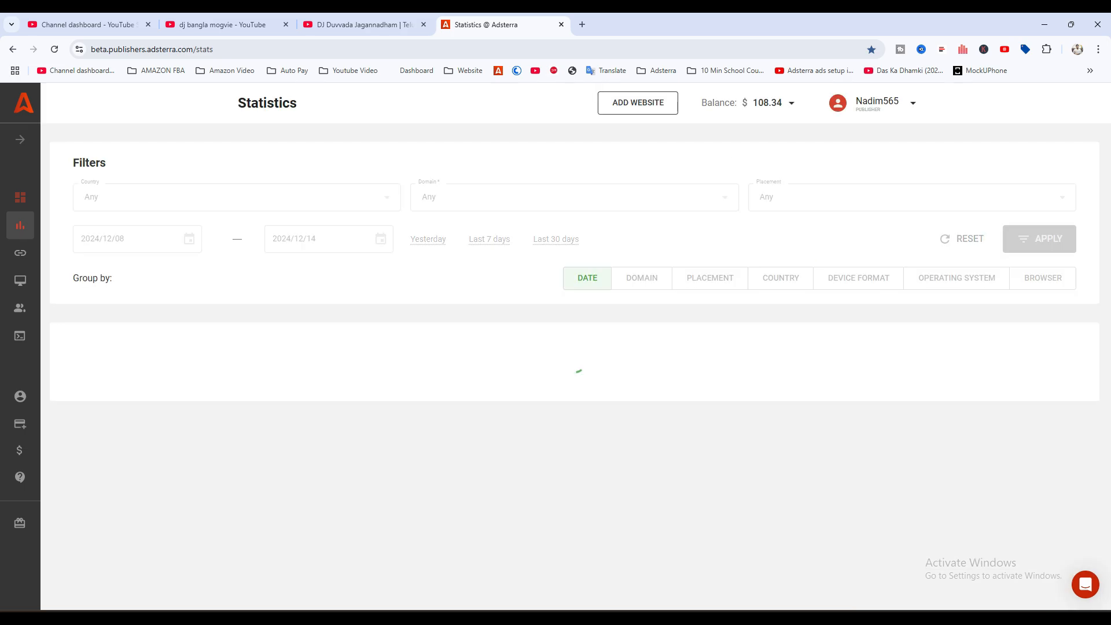
{"action": "scroll", "coordinate": [555, 347], "scroll_direction": "down", "scroll_amount": 2}
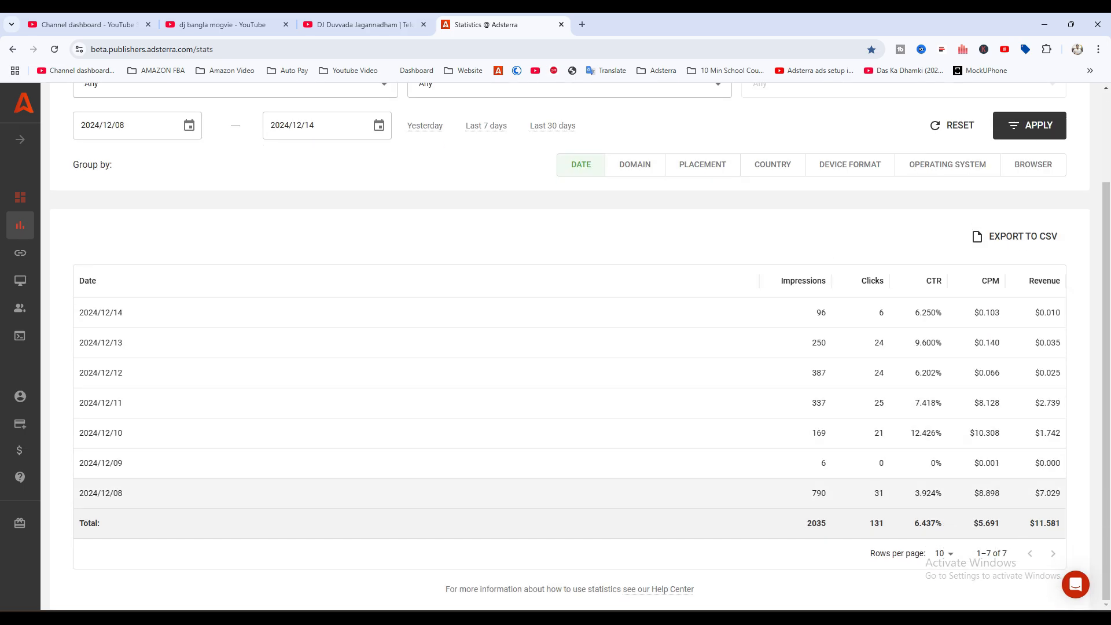
Examine the CPM and CTR values in the 2024/12/08 row of the statistics table
{"action": "left_click_drag", "start_coordinate": [972, 493], "coordinate": [1001, 493]}
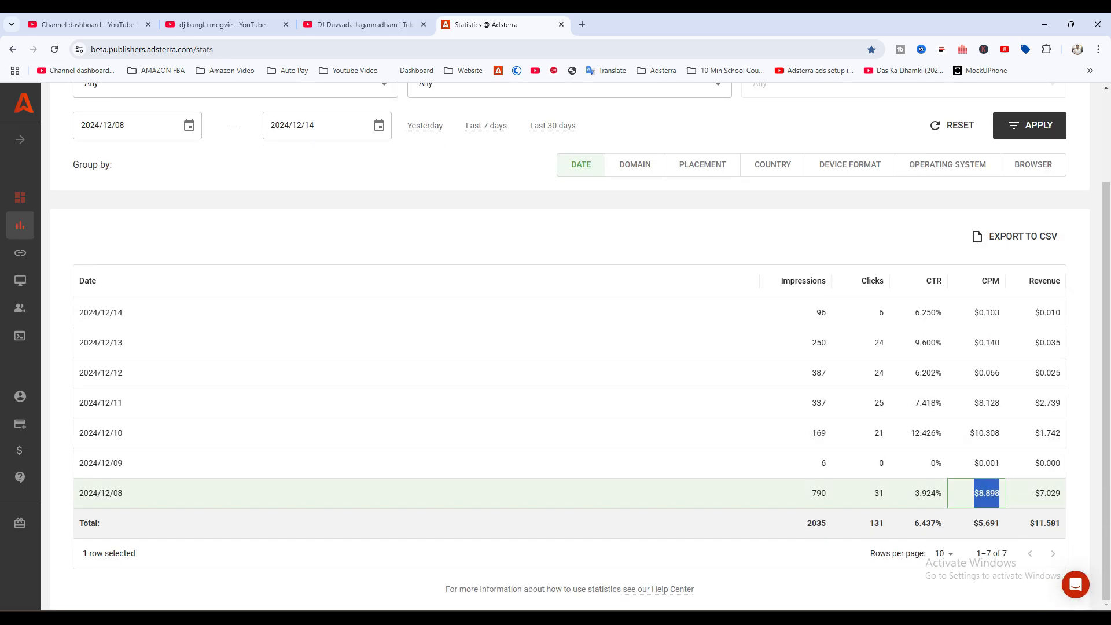
{"action": "left_click", "coordinate": [918, 493]}
{"action": "left_click_drag", "start_coordinate": [916, 493], "coordinate": [942, 493]}
{"action": "left_click", "coordinate": [940, 492]}
{"action": "scroll", "coordinate": [929, 493], "scroll_direction": "up", "scroll_amount": 2}
{"action": "scroll", "coordinate": [929, 493], "scroll_direction": "down", "scroll_amount": 2}
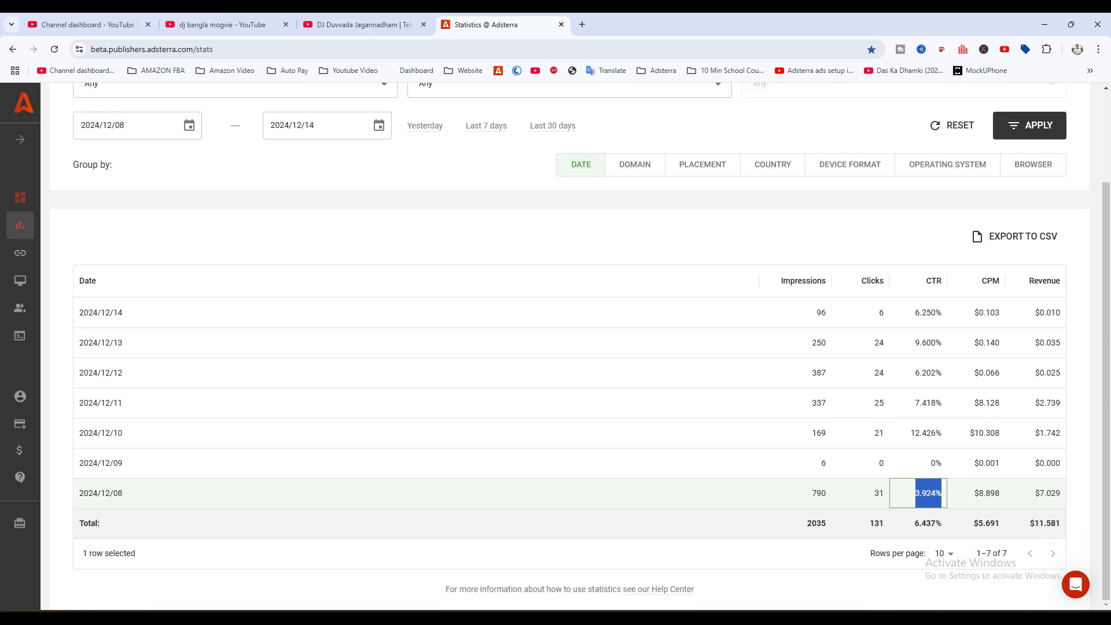
Return to the first Adsterra account's window and filter its statistics by the domain newmlwmovie.mlwmovie.com
{"action": "left_click", "coordinate": [1044, 24]}
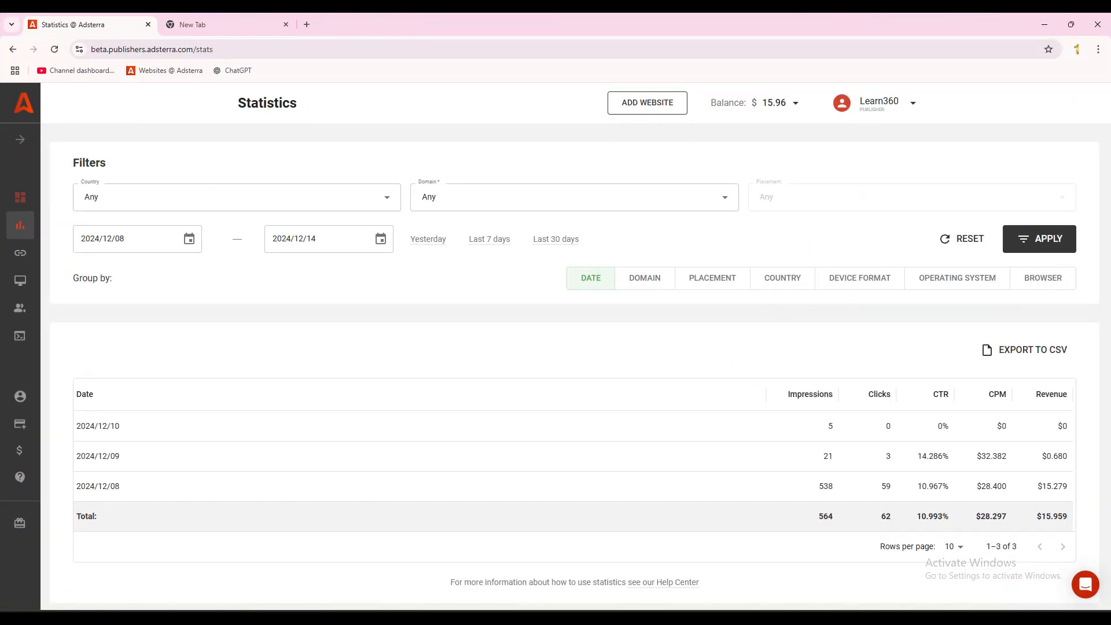
{"action": "left_click", "coordinate": [555, 197]}
{"action": "left_click", "coordinate": [481, 288]}
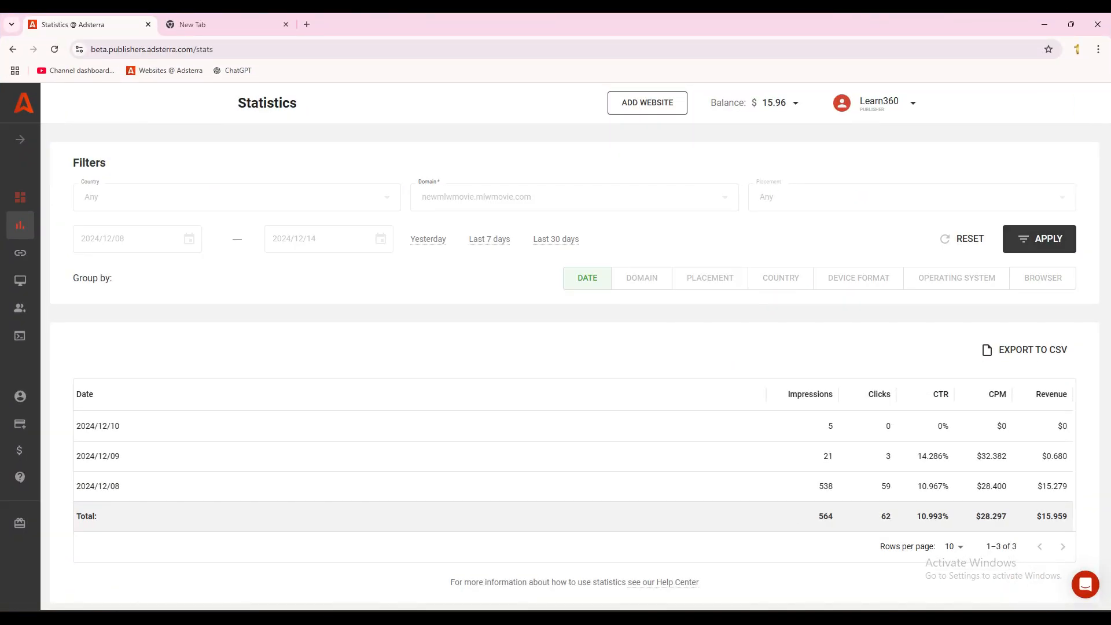
{"action": "left_click_drag", "start_coordinate": [422, 198], "coordinate": [532, 197]}
{"action": "left_click", "coordinate": [535, 197]}
{"action": "key", "text": "Escape"}
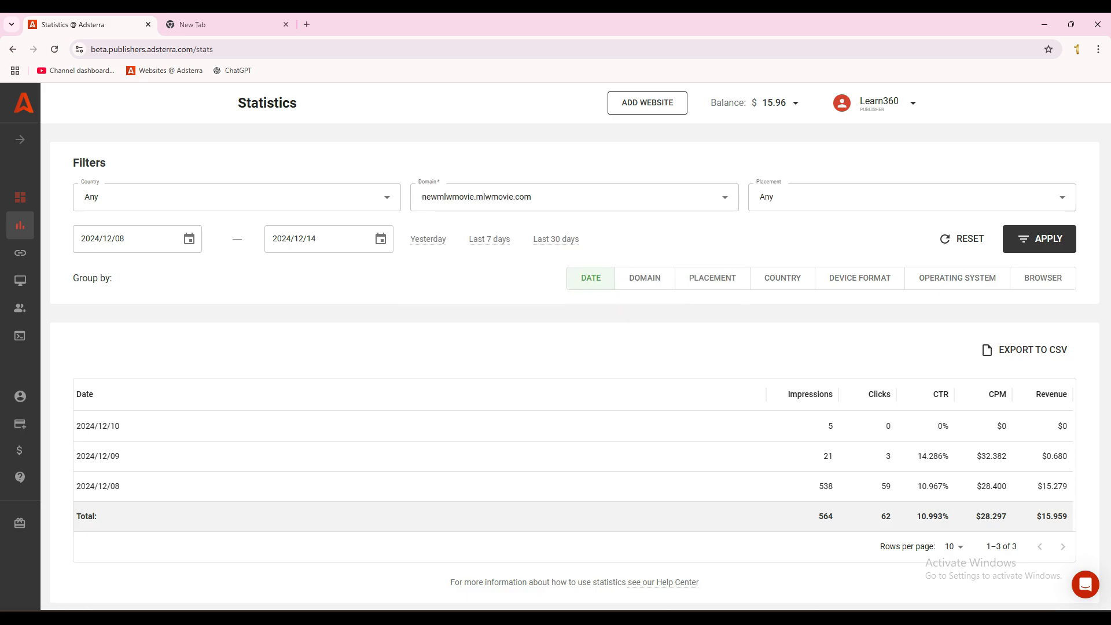
{"action": "left_click", "coordinate": [1039, 239]}
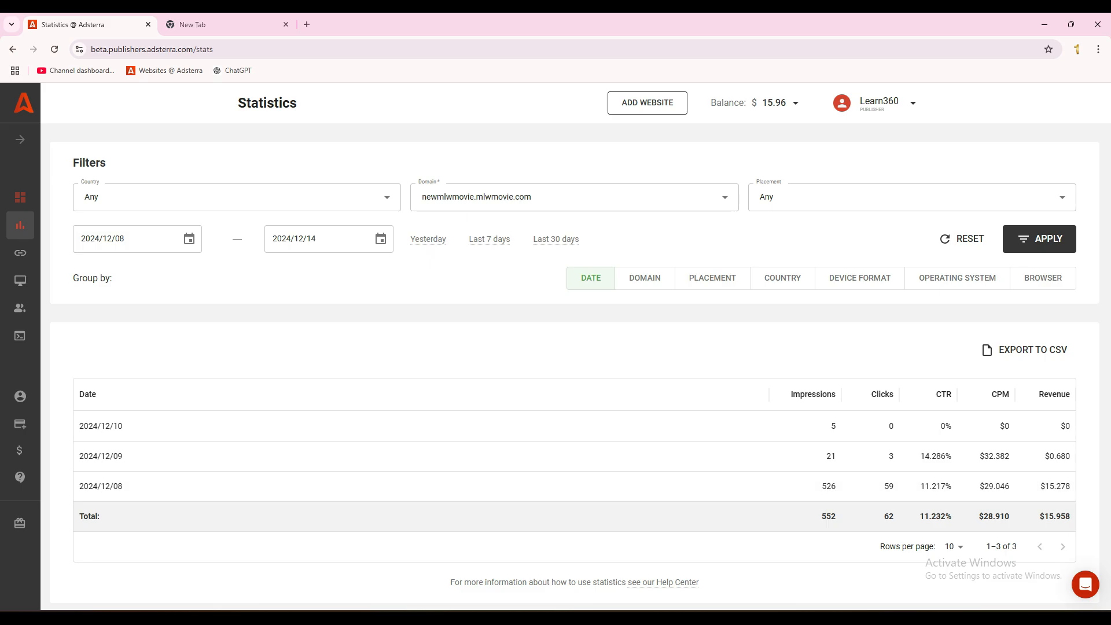
Group the statistics by placement to examine the SocialBar_1 row, and restore the grouping by date
{"action": "left_click", "coordinate": [712, 278]}
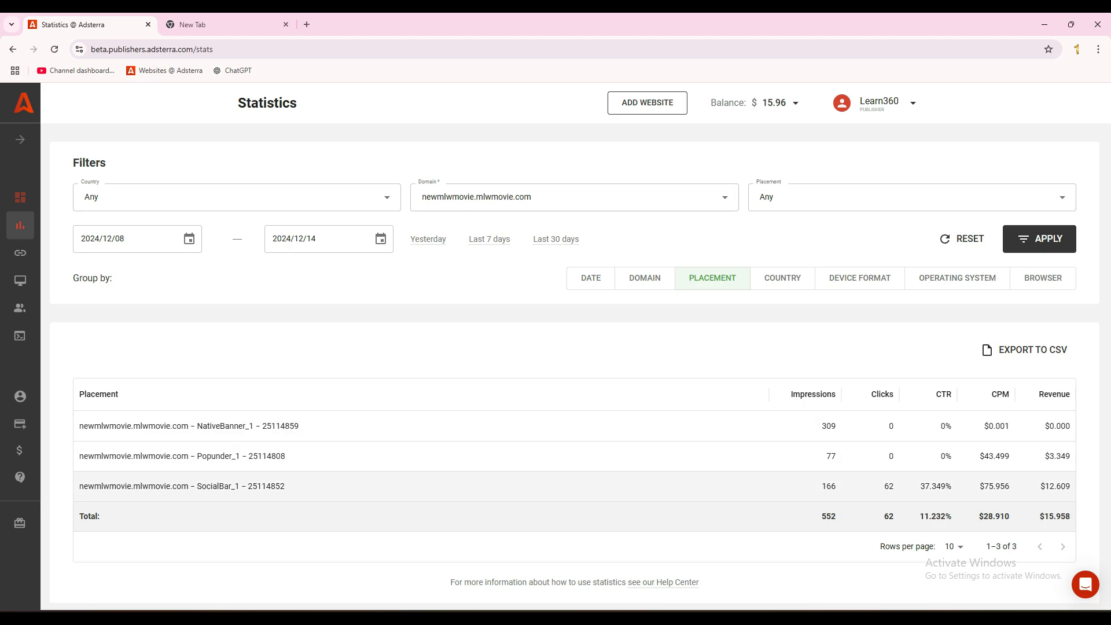
{"action": "left_click_drag", "start_coordinate": [176, 486], "coordinate": [262, 486]}
{"action": "left_click", "coordinate": [261, 486]}
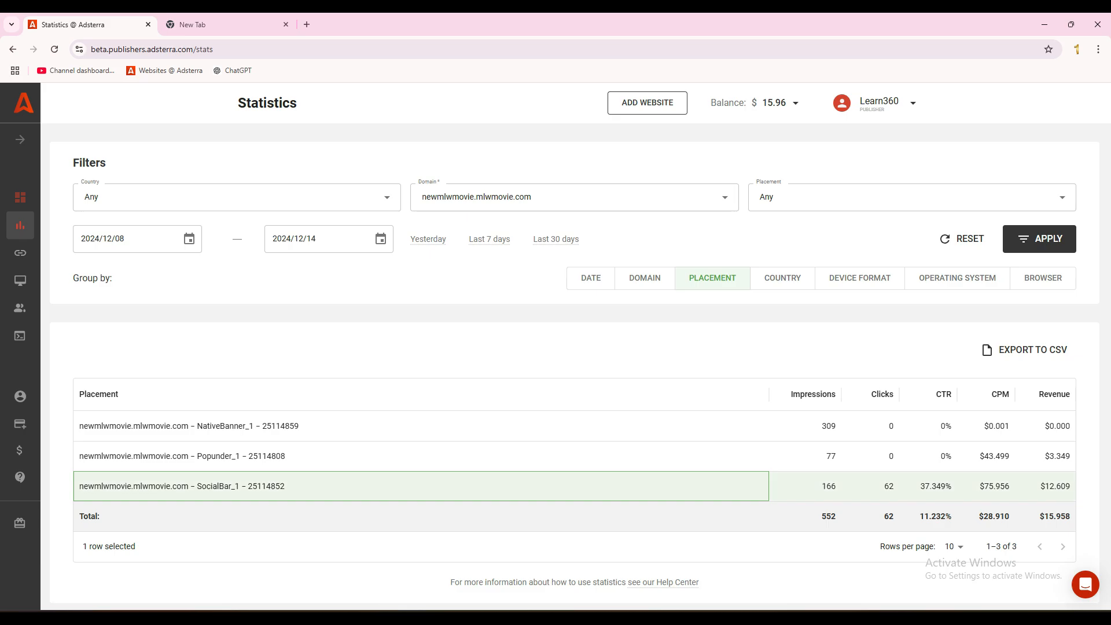
{"action": "left_click", "coordinate": [405, 350]}
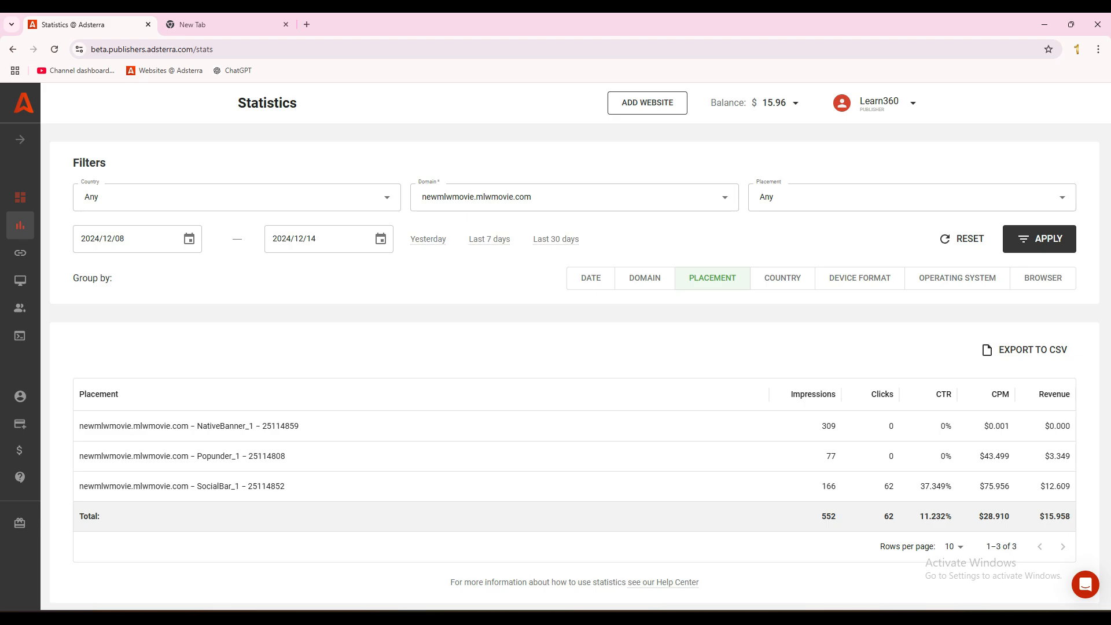
{"action": "left_click", "coordinate": [591, 279]}
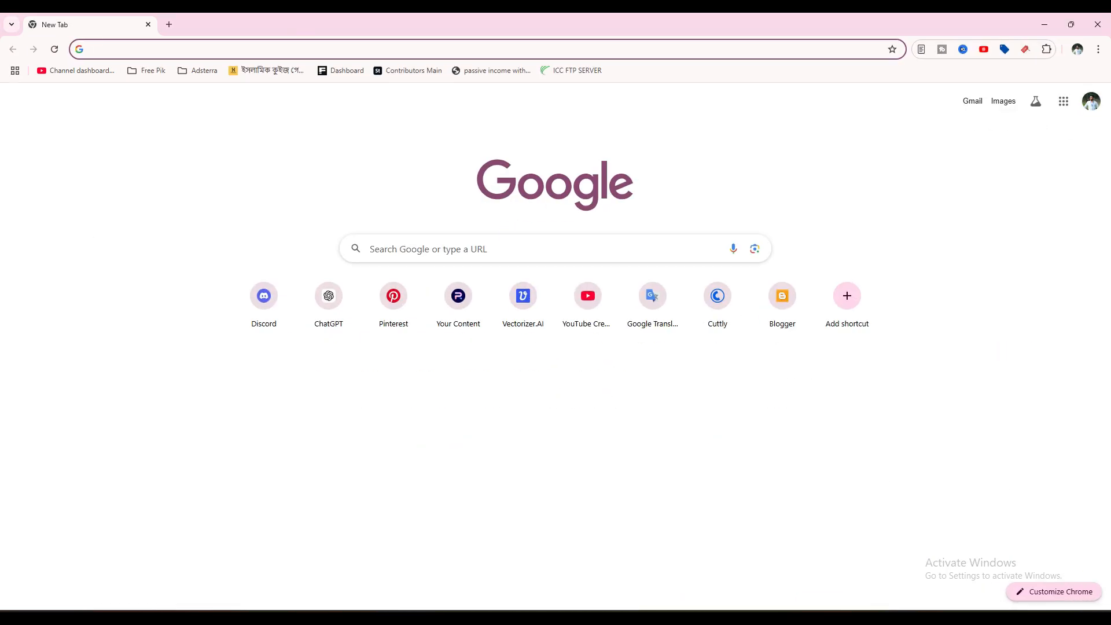
Open Blogger from the new browser tab's Google apps and switch to the MLW MOVIE blog
{"action": "left_click", "coordinate": [1064, 101]}
{"action": "scroll", "coordinate": [1001, 324], "scroll_direction": "down", "scroll_amount": 4}
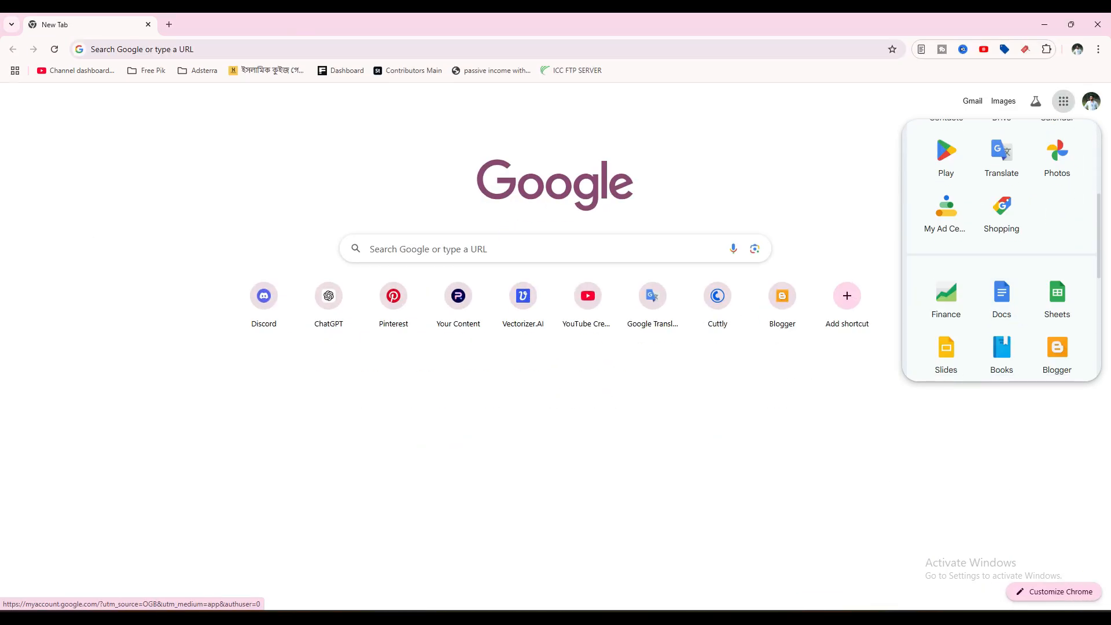
{"action": "left_click", "coordinate": [1057, 352]}
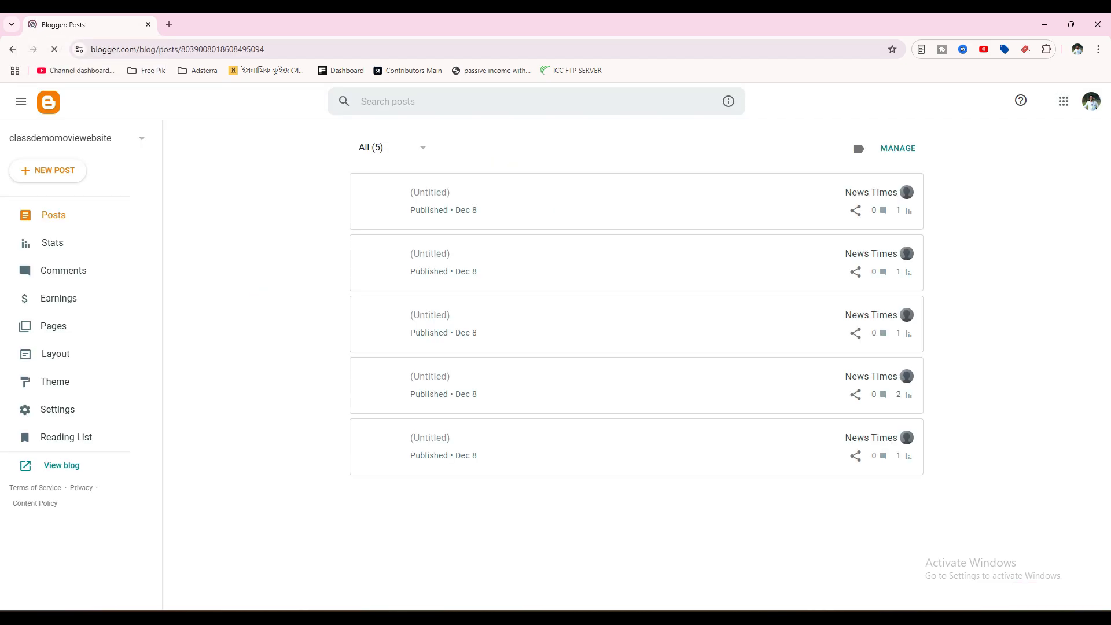
{"action": "left_click", "coordinate": [142, 138]}
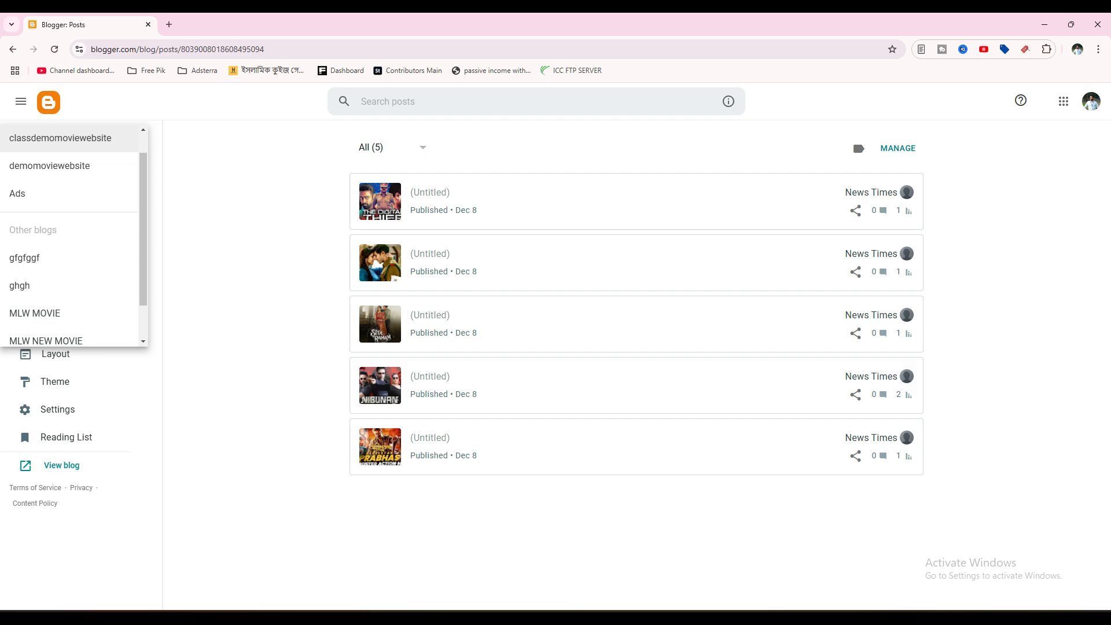
{"action": "left_click", "coordinate": [26, 319]}
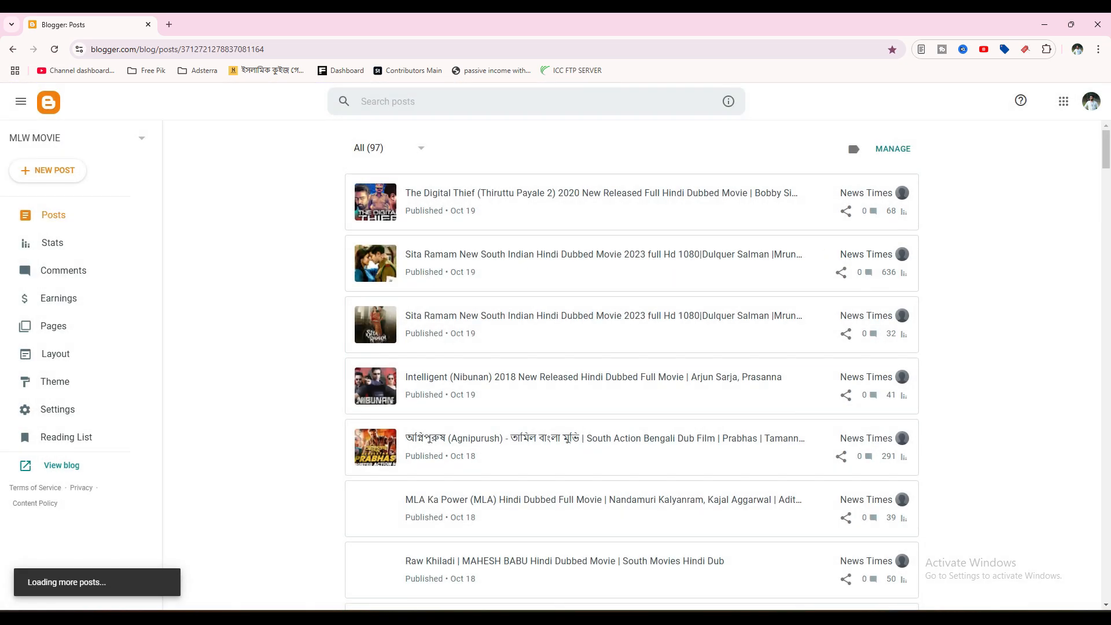
View the live MLW MOVIE blog, look through its home page and the Raw Khiladi post, and close the tab
{"action": "left_click", "coordinate": [60, 465]}
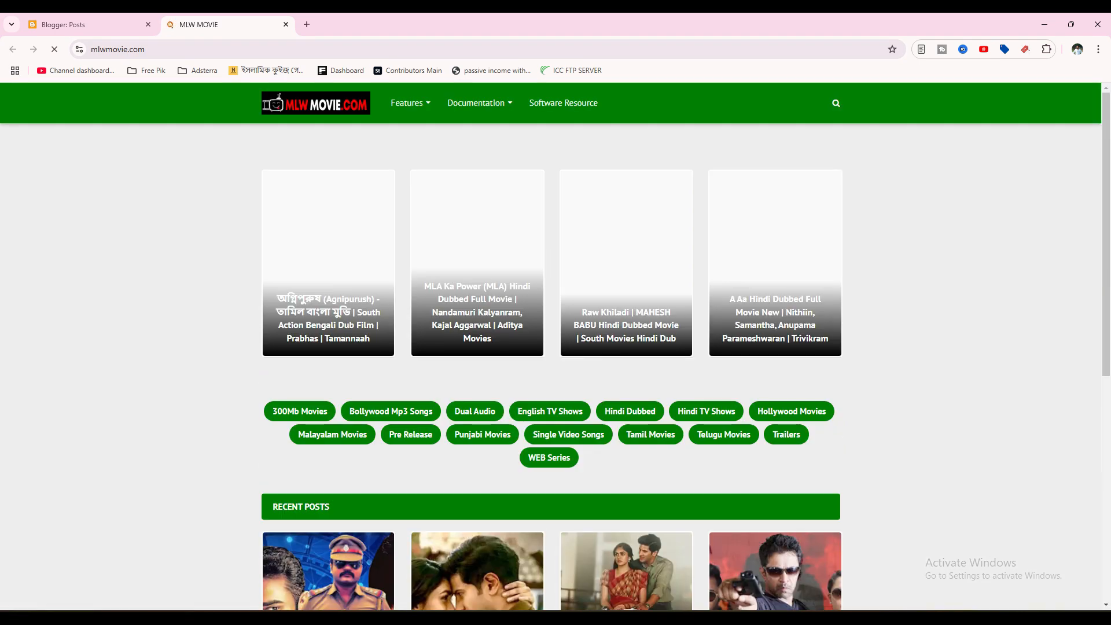
{"action": "scroll", "coordinate": [551, 347], "scroll_direction": "down", "scroll_amount": 1}
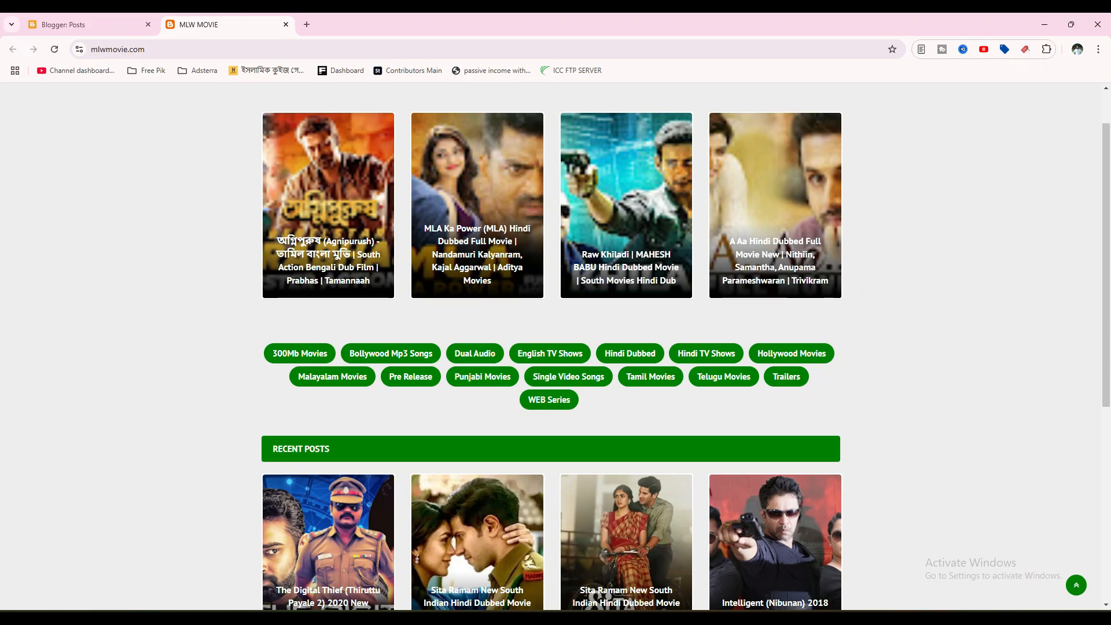
{"action": "scroll", "coordinate": [550, 347], "scroll_direction": "down", "scroll_amount": 6}
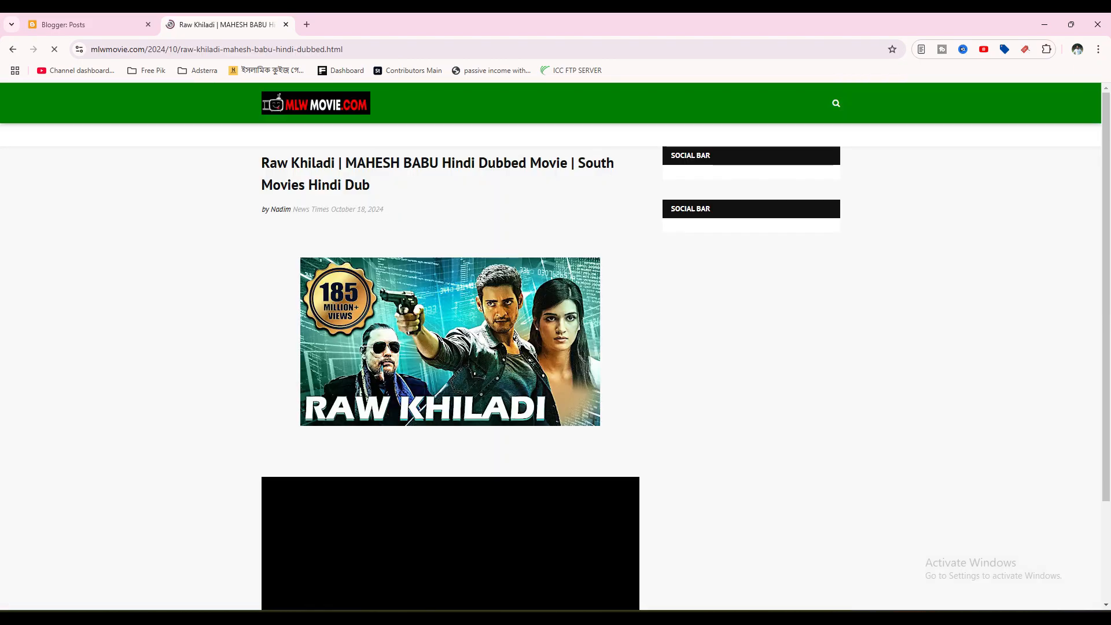
{"action": "scroll", "coordinate": [450, 347], "scroll_direction": "down", "scroll_amount": 2}
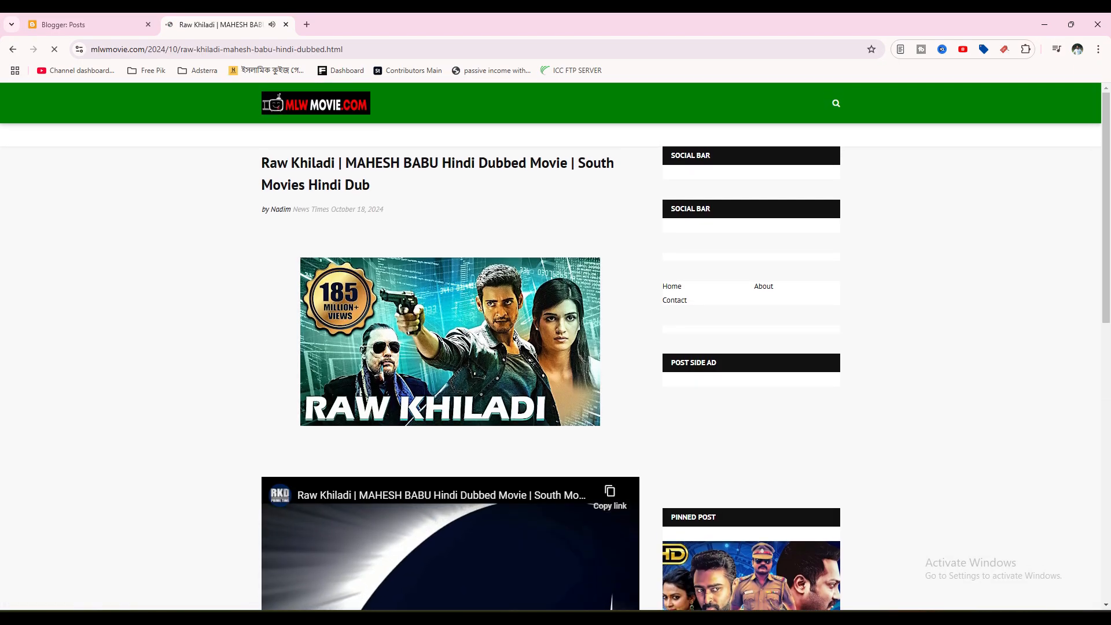
{"action": "key", "text": "super+a"}
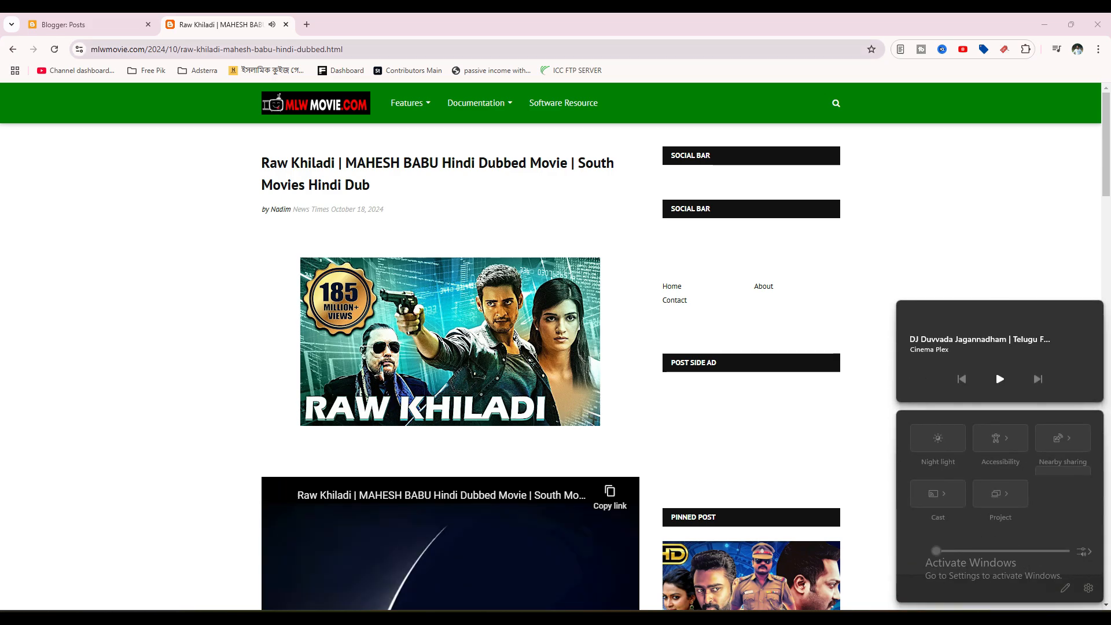
{"action": "key", "text": "ctrl+w"}
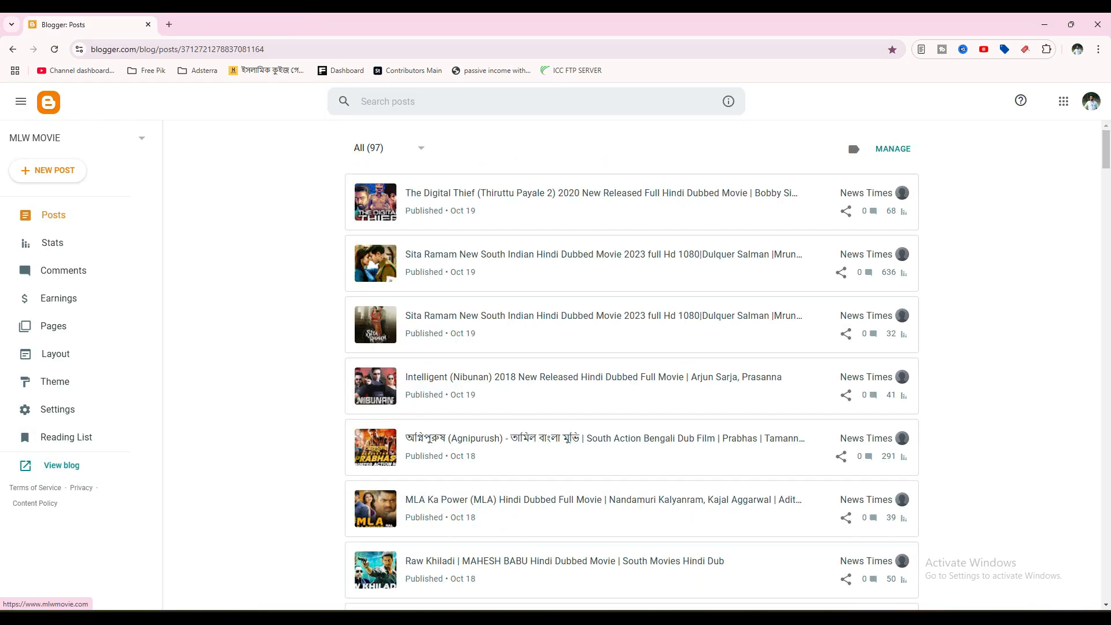
Reopen the live MLW MOVIE blog, look through the recent posts on its first and second pages, and close the tab
{"action": "left_click", "coordinate": [62, 465]}
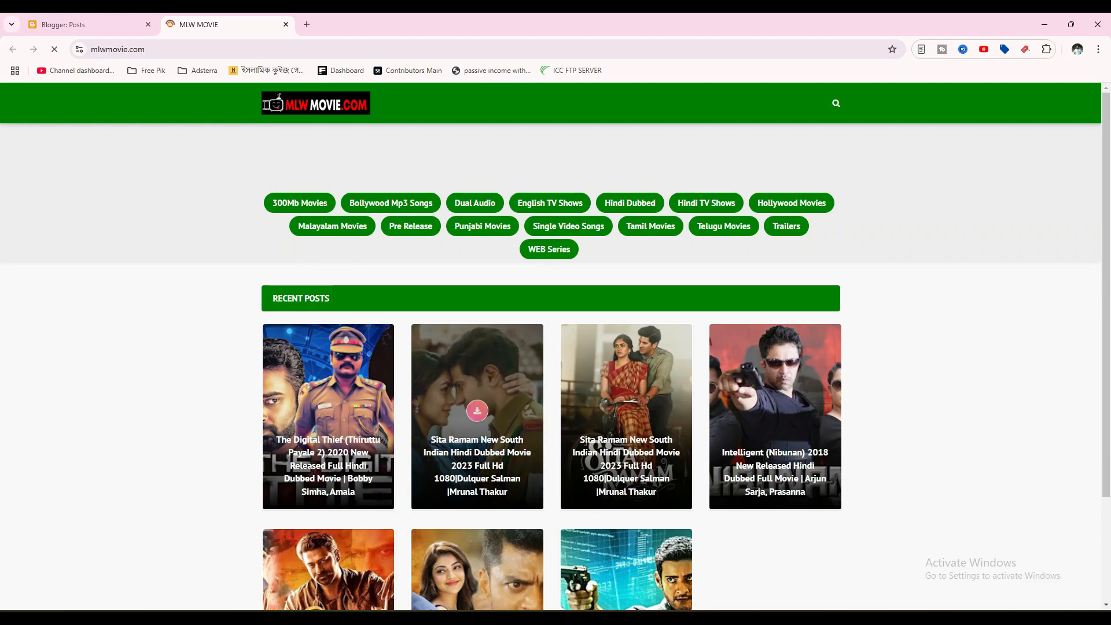
{"action": "scroll", "coordinate": [477, 410], "scroll_direction": "down", "scroll_amount": 5}
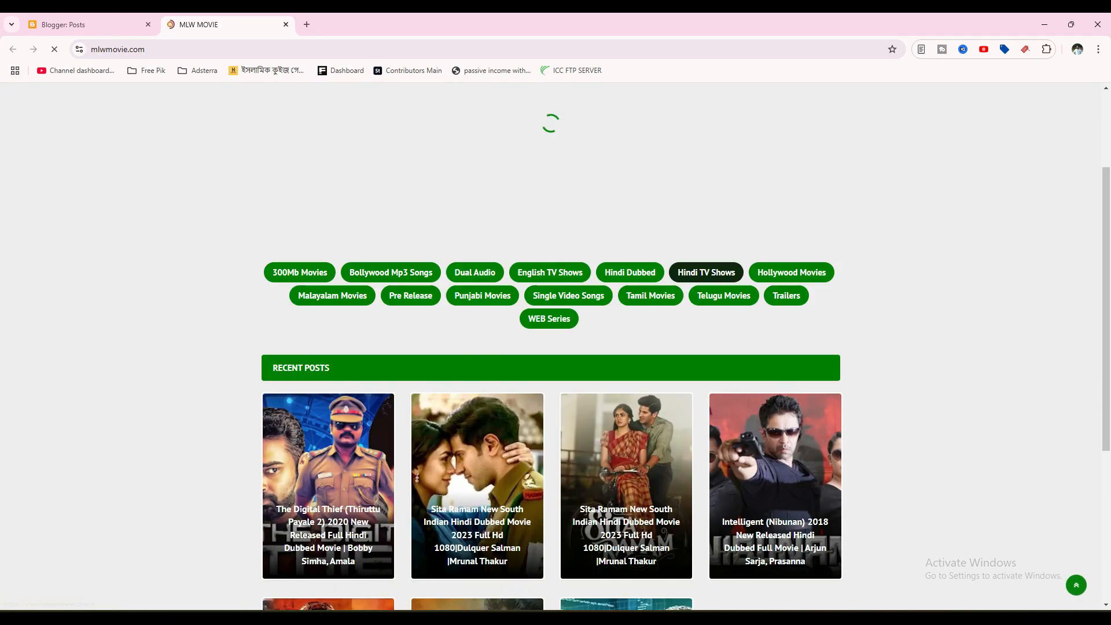
{"action": "scroll", "coordinate": [625, 409], "scroll_direction": "down", "scroll_amount": 5}
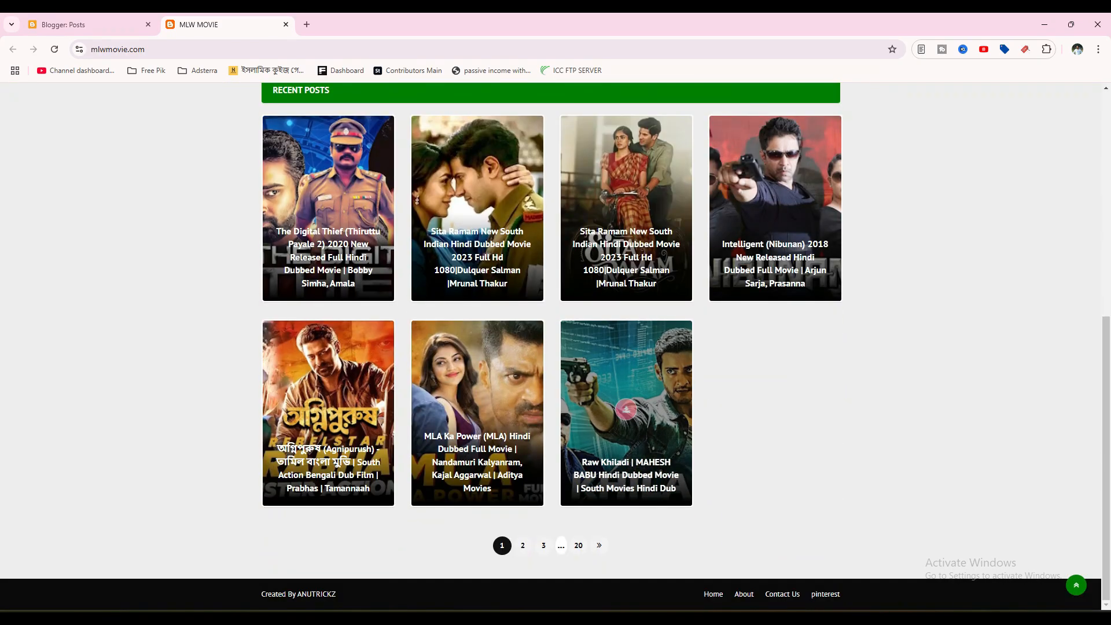
{"action": "left_click", "coordinate": [523, 545]}
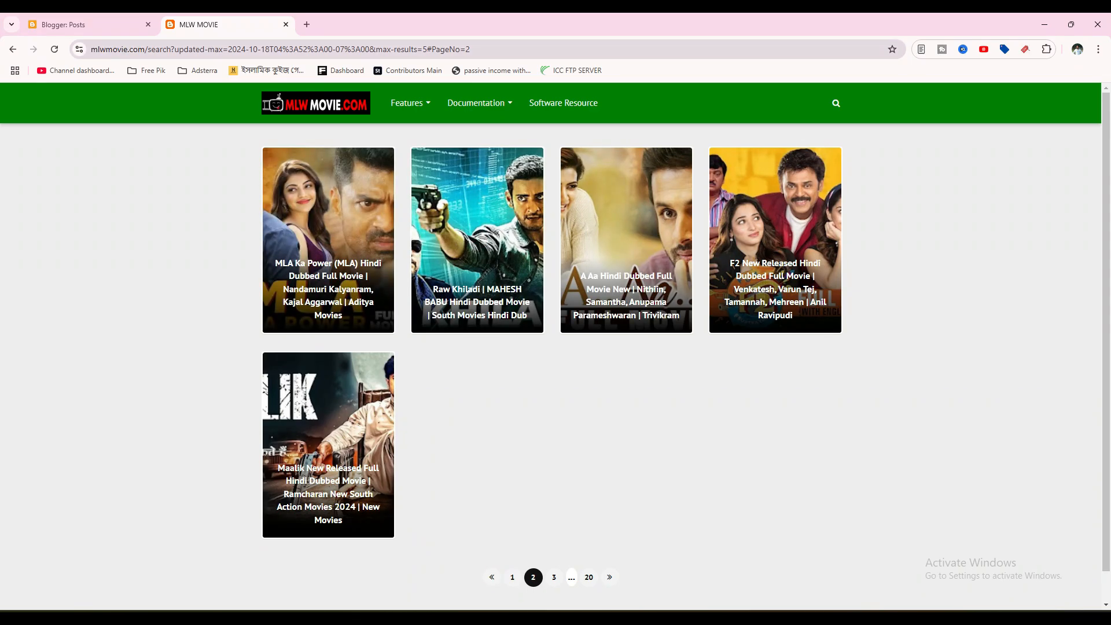
{"action": "left_click", "coordinate": [286, 25]}
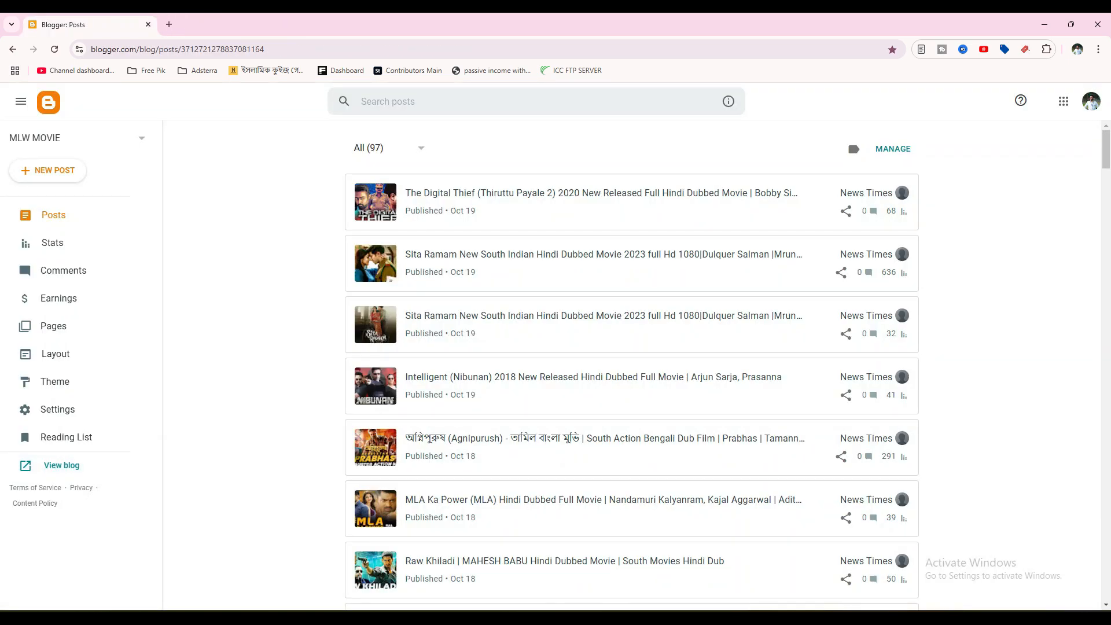
Look through the MLW MOVIE blog's list of published posts in Blogger
{"action": "scroll", "coordinate": [897, 376], "scroll_direction": "down", "scroll_amount": 2}
{"action": "scroll", "coordinate": [897, 348], "scroll_direction": "up", "scroll_amount": 2}
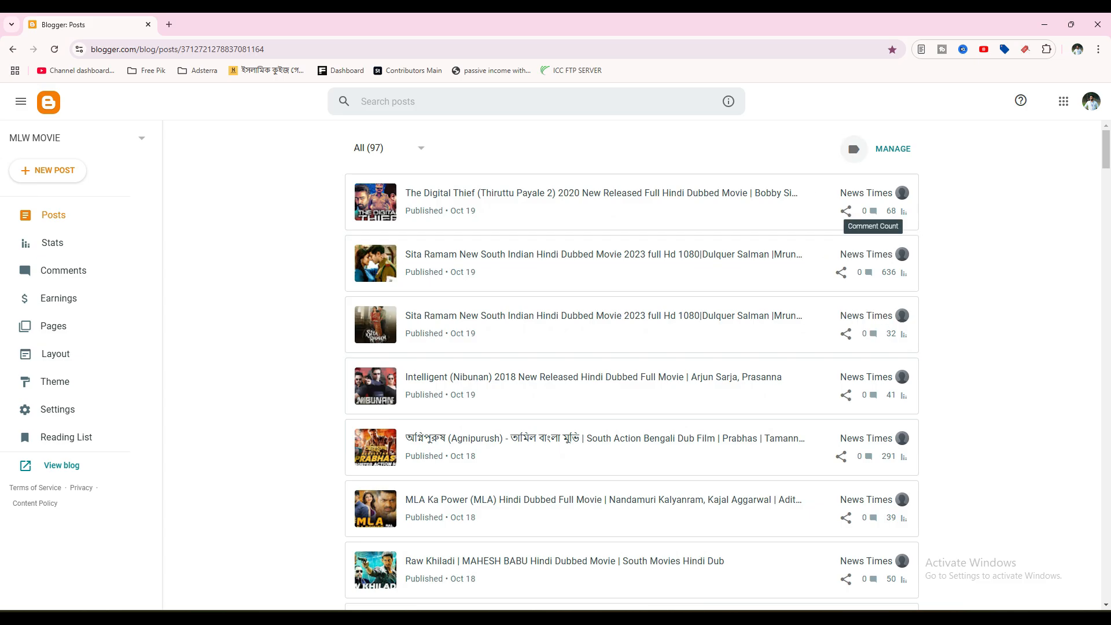
{"action": "scroll", "coordinate": [868, 324], "scroll_direction": "down", "scroll_amount": 12}
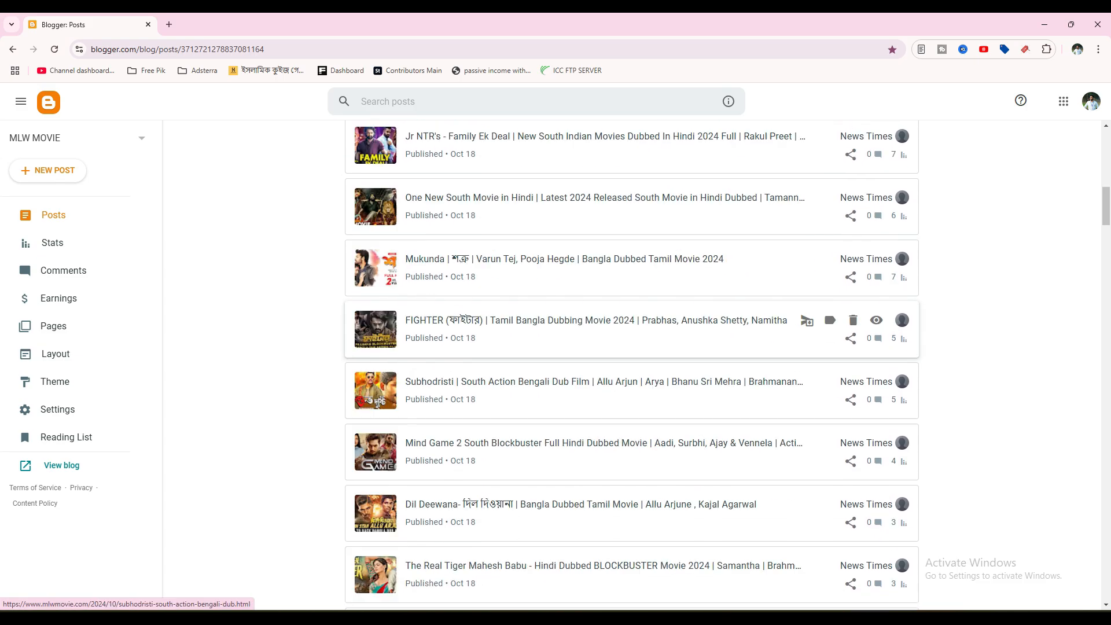
{"action": "scroll", "coordinate": [631, 365], "scroll_direction": "up", "scroll_amount": 12}
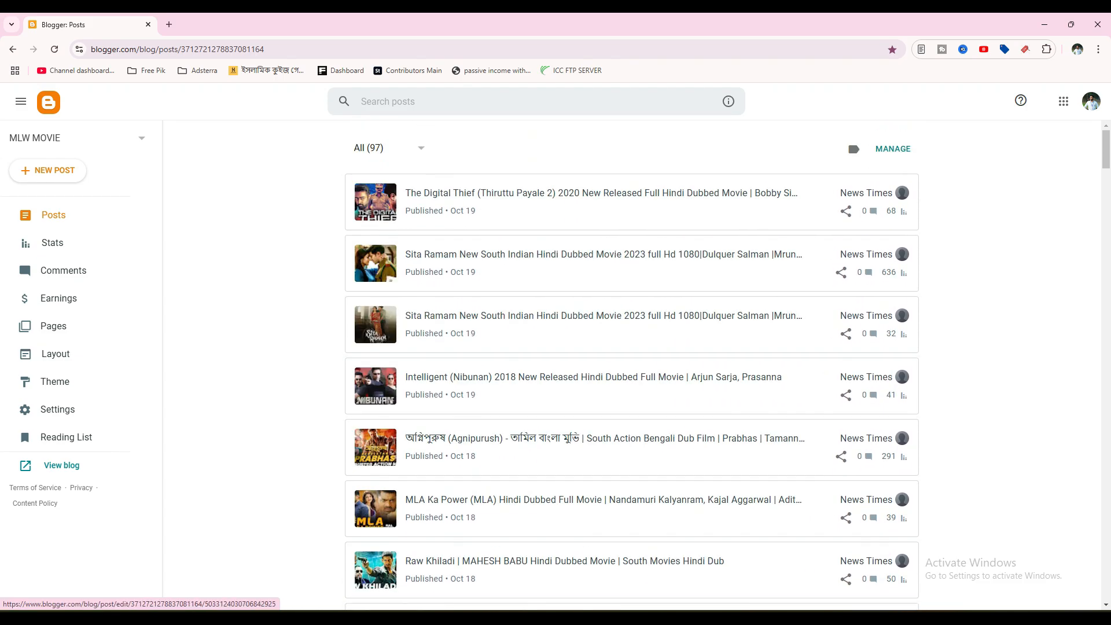
Switch Blogger to the Ads blog, and check the domain filter in the Adsterra statistics window before returning to Blogger
{"action": "left_click", "coordinate": [142, 137]}
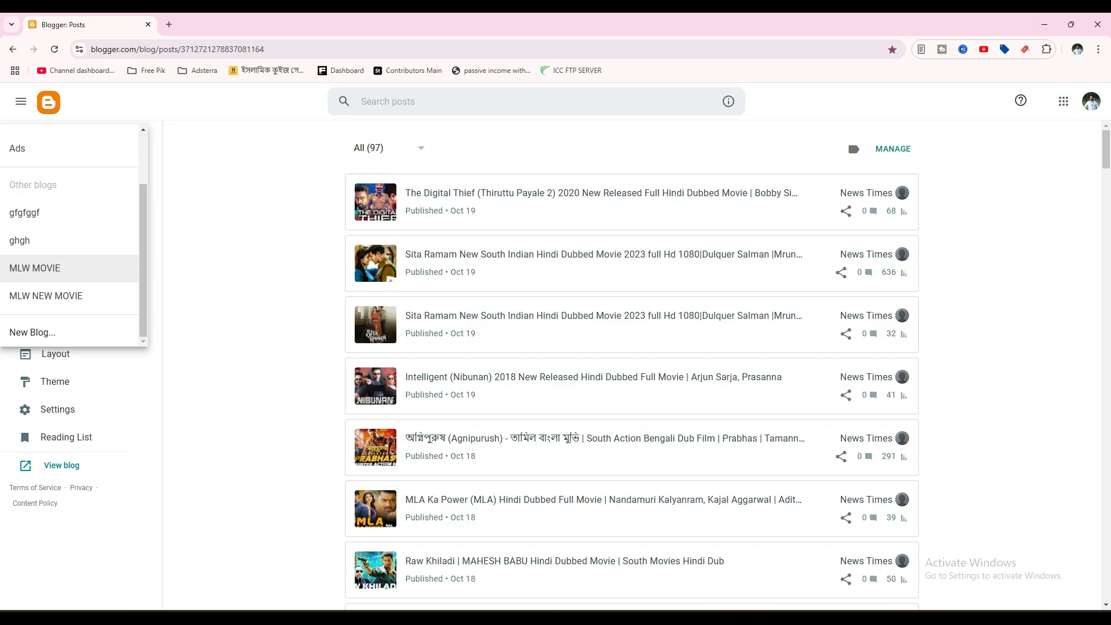
{"action": "left_click", "coordinate": [70, 148]}
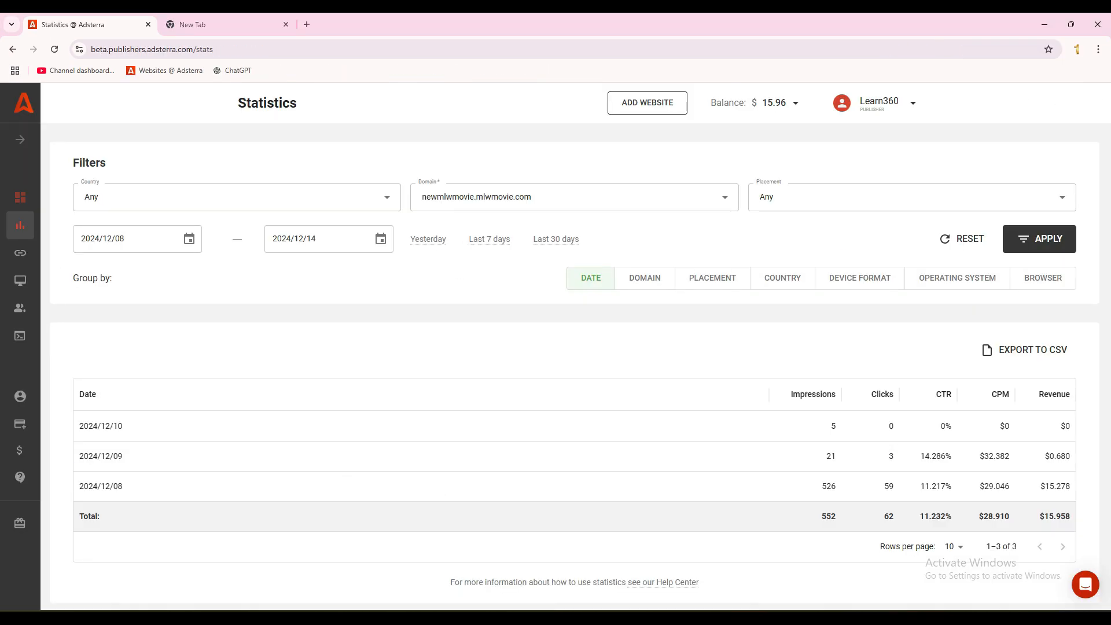
{"action": "left_click_drag", "start_coordinate": [421, 197], "coordinate": [532, 197]}
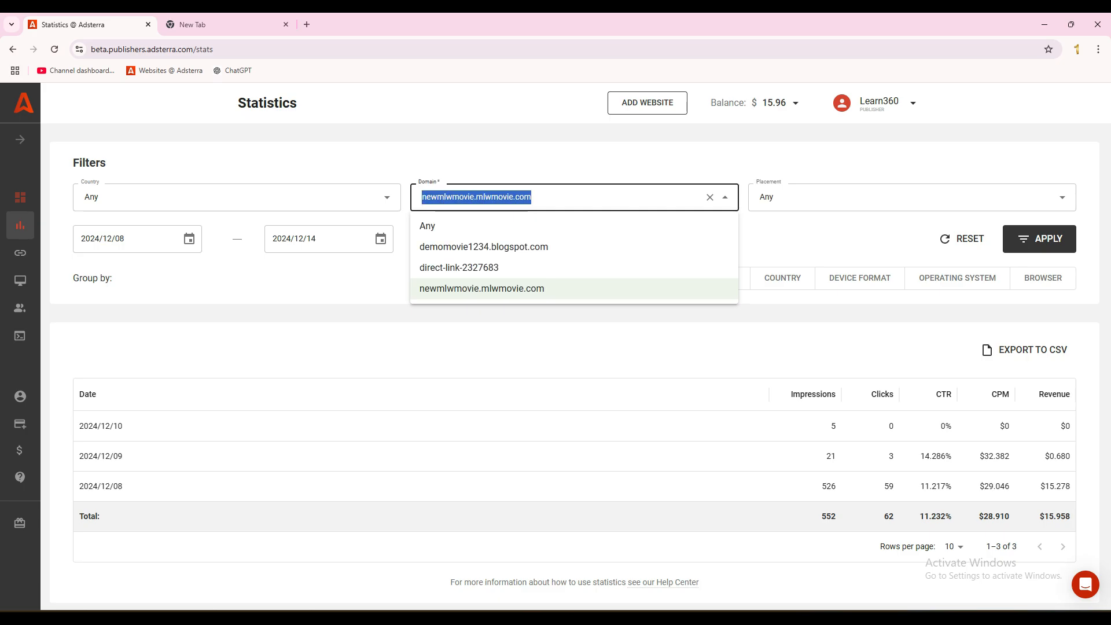
{"action": "left_click", "coordinate": [579, 162]}
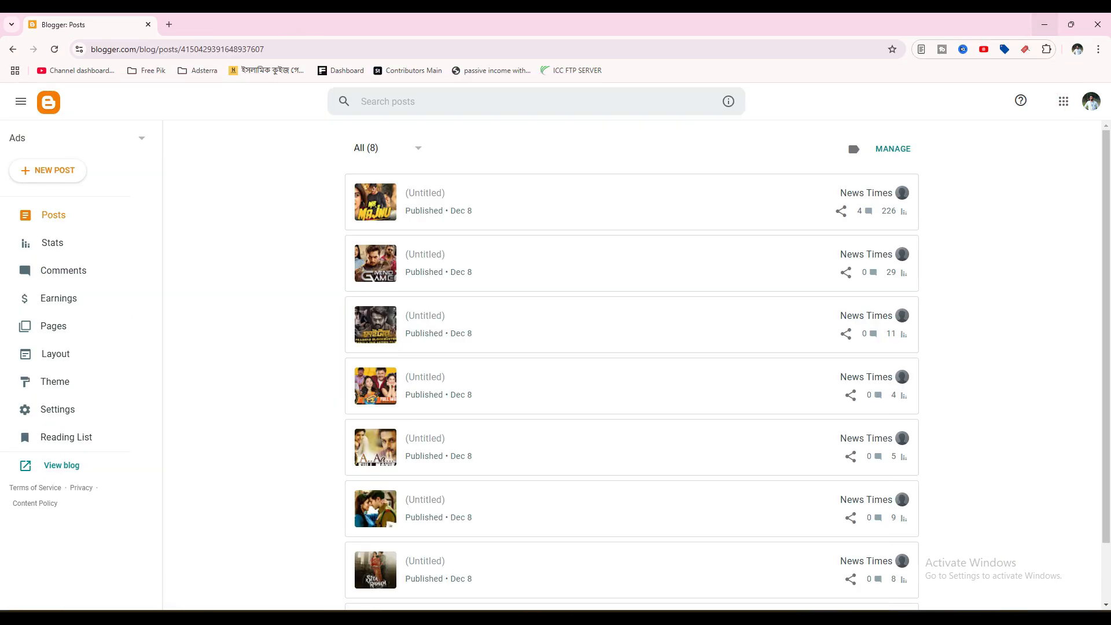
{"action": "left_click", "coordinate": [1044, 24]}
View the live Ads blog, close its tab, and switch Blogger to the MLW NEW MOVIE blog
{"action": "left_click", "coordinate": [62, 466]}
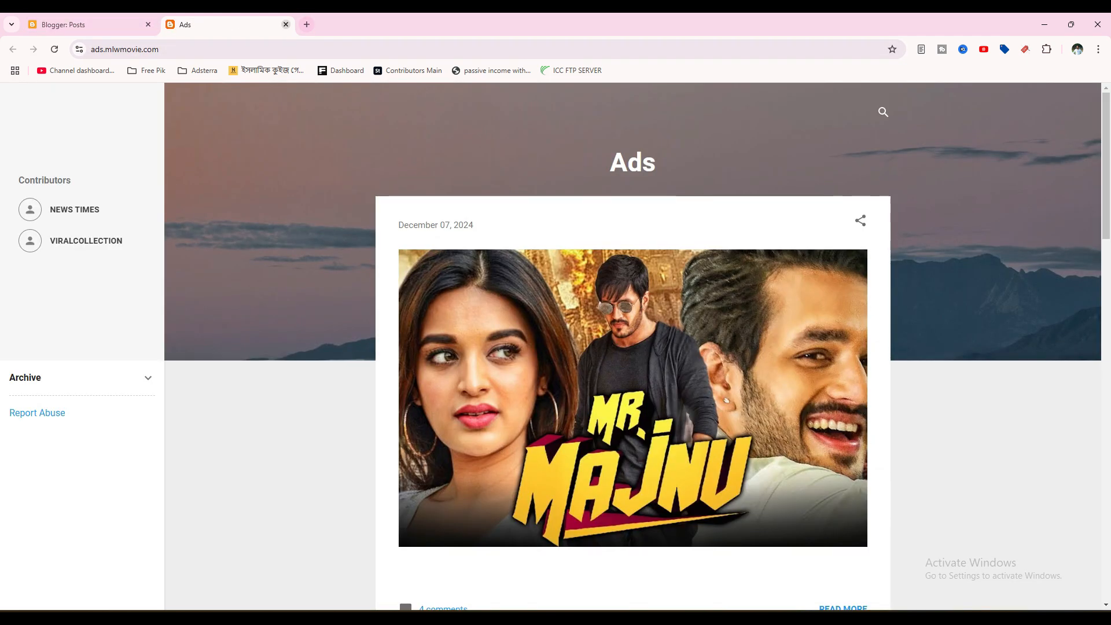
{"action": "left_click", "coordinate": [286, 24]}
{"action": "left_click", "coordinate": [58, 138]}
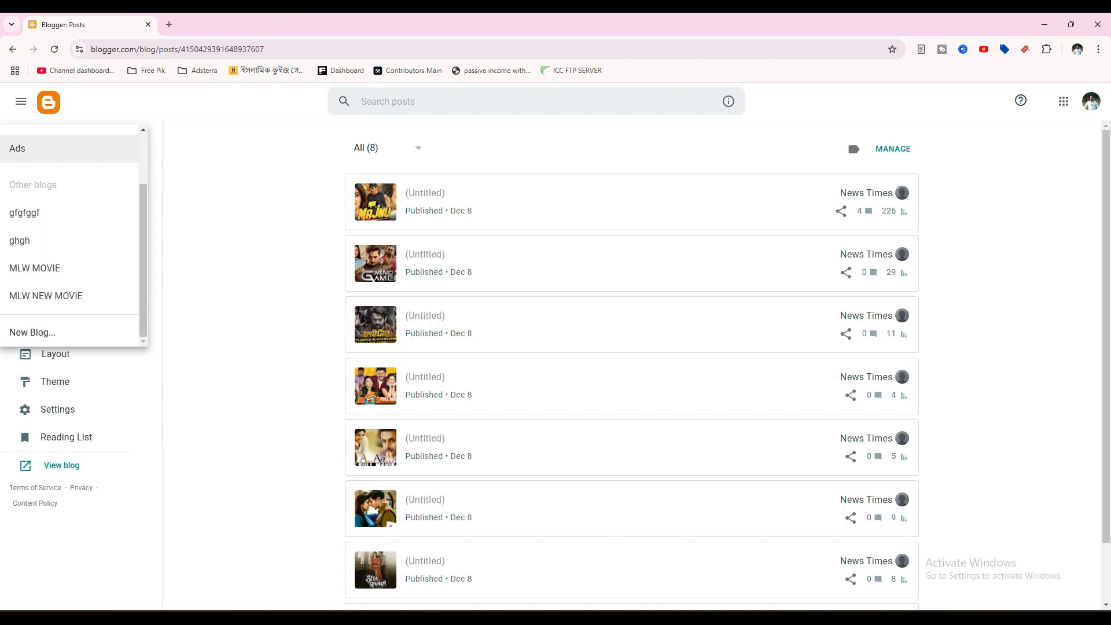
{"action": "left_click", "coordinate": [23, 293]}
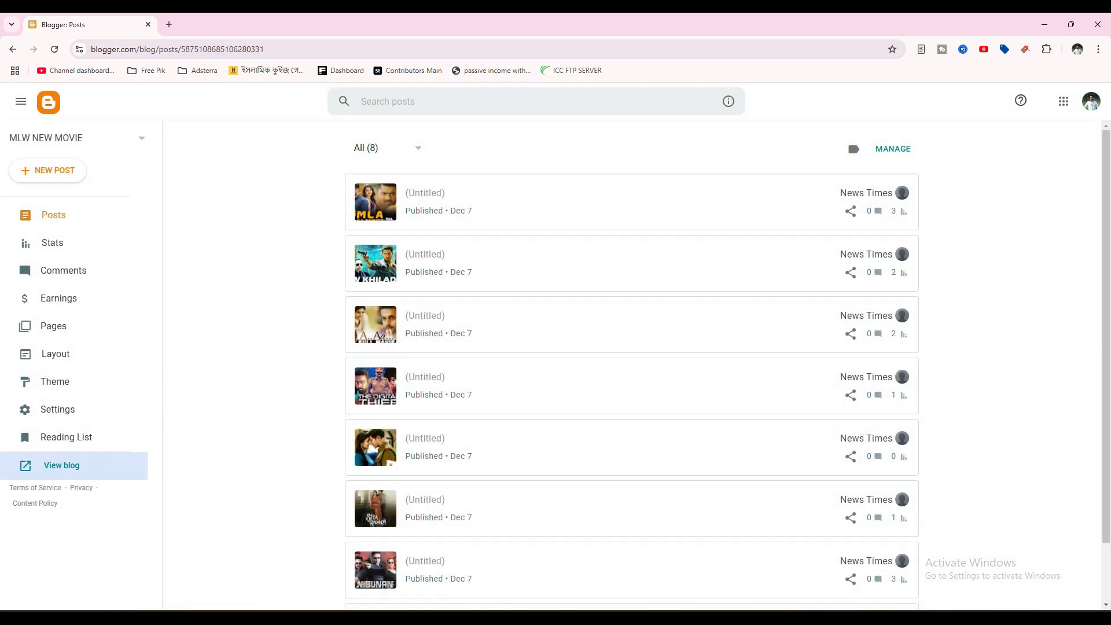
Open the live MLW NEW MOVIE blog and highlight its web address
{"action": "left_click", "coordinate": [61, 465]}
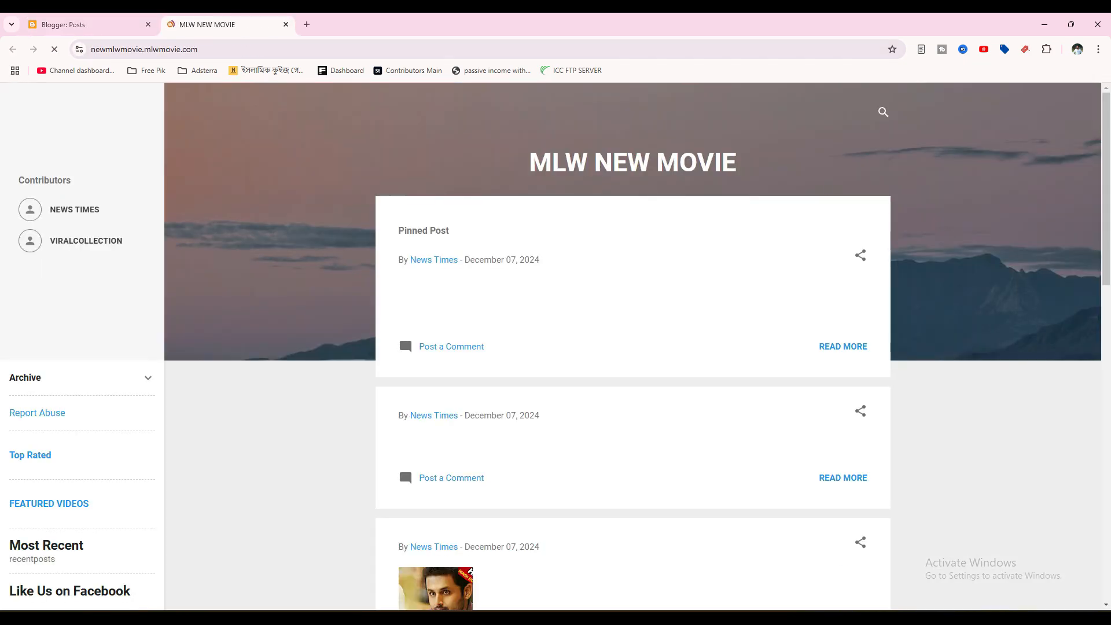
{"action": "left_click", "coordinate": [232, 49]}
{"action": "left_click", "coordinate": [231, 49]}
{"action": "left_click_drag", "start_coordinate": [225, 50], "coordinate": [91, 49]}
{"action": "left_click", "coordinate": [230, 49]}
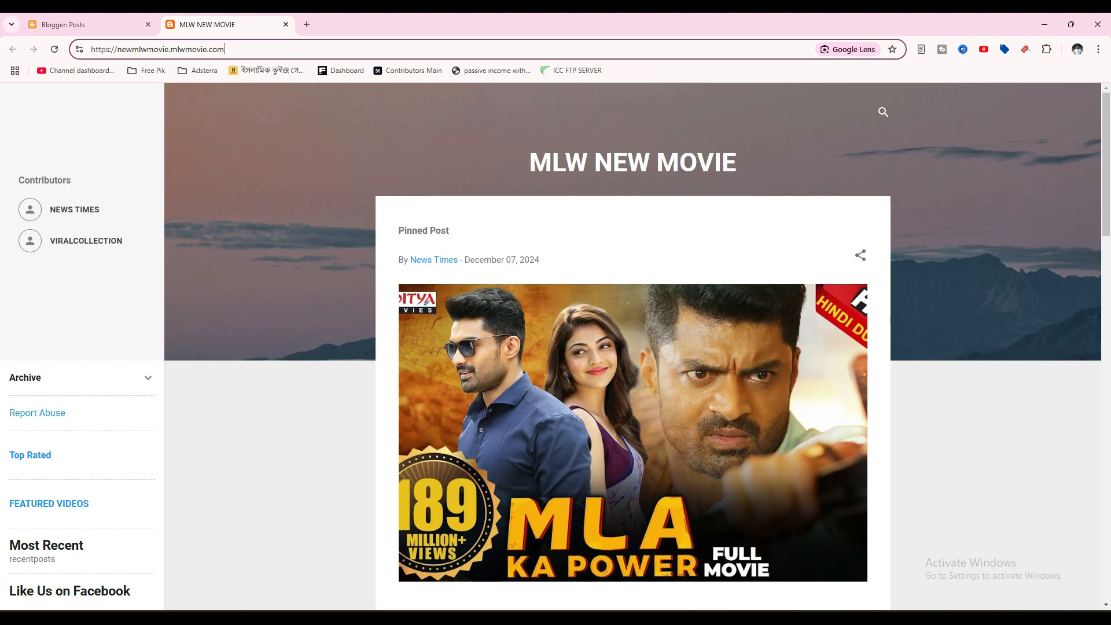
Look through the MLW NEW MOVIE home page and close the extra tabs to return to its Blogger posts
{"action": "scroll", "coordinate": [403, 273], "scroll_direction": "down", "scroll_amount": 15}
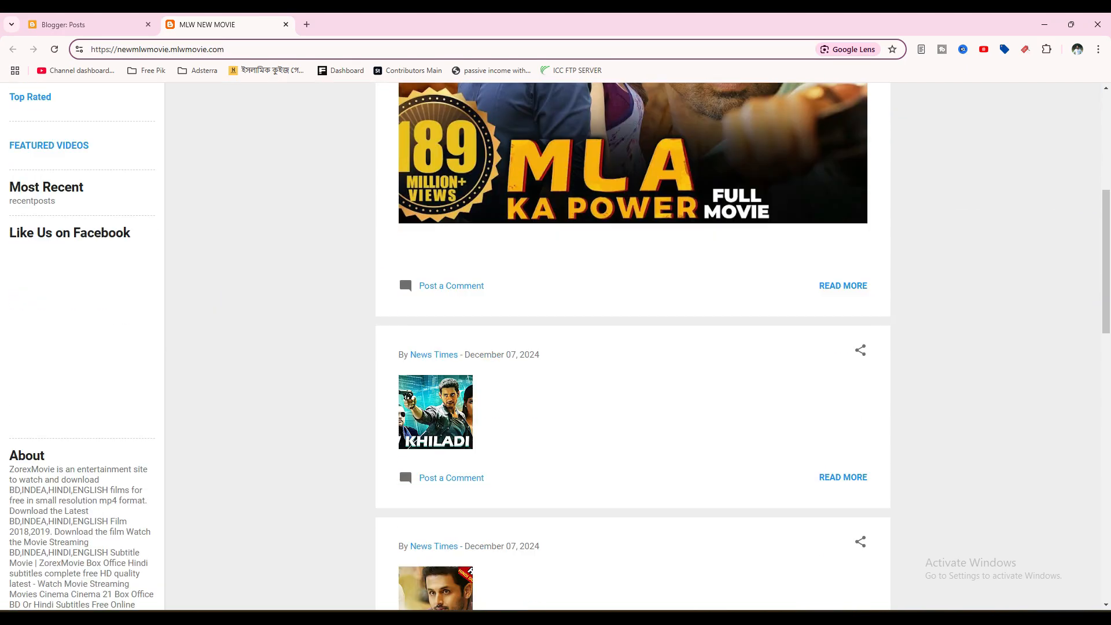
{"action": "scroll", "coordinate": [404, 221], "scroll_direction": "up", "scroll_amount": 15}
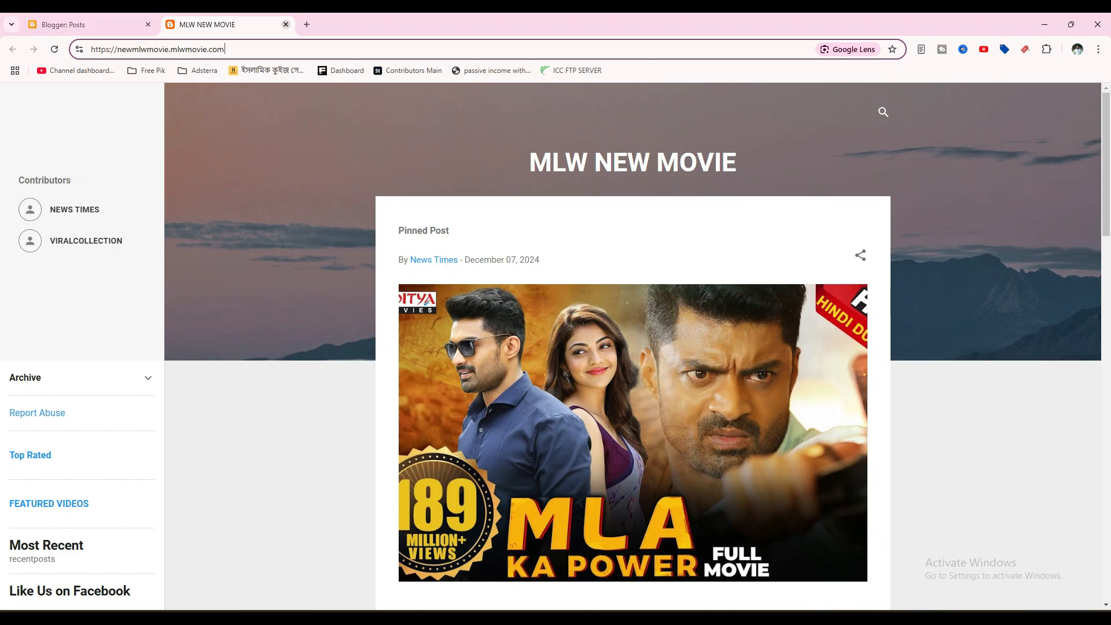
{"action": "key", "text": "ctrl+t"}
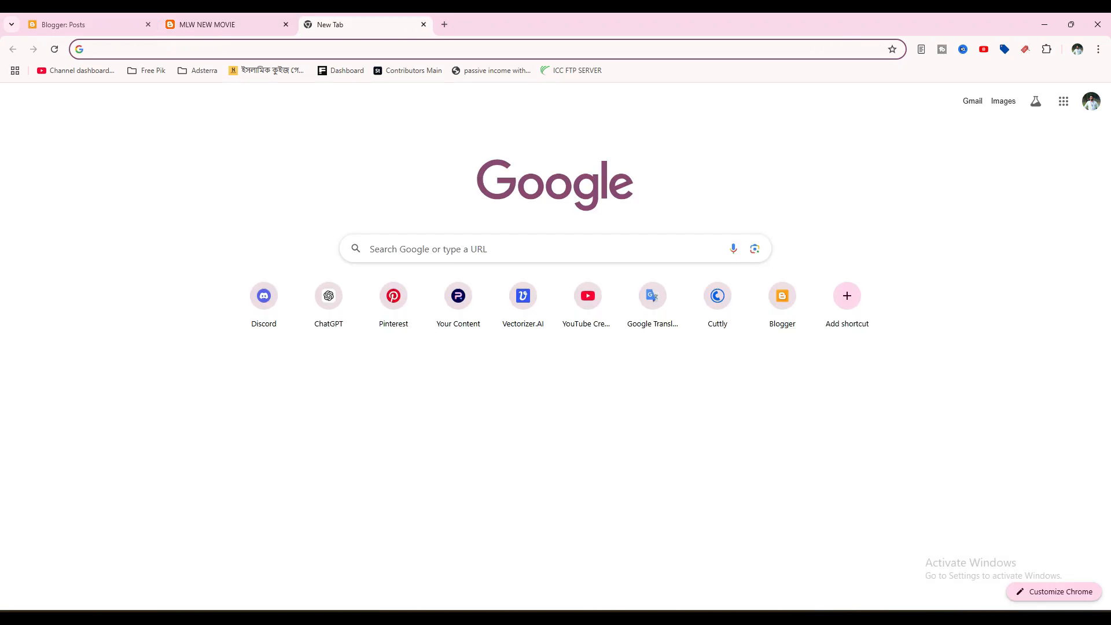
{"action": "left_click", "coordinate": [285, 24]}
{"action": "left_click", "coordinate": [286, 24]}
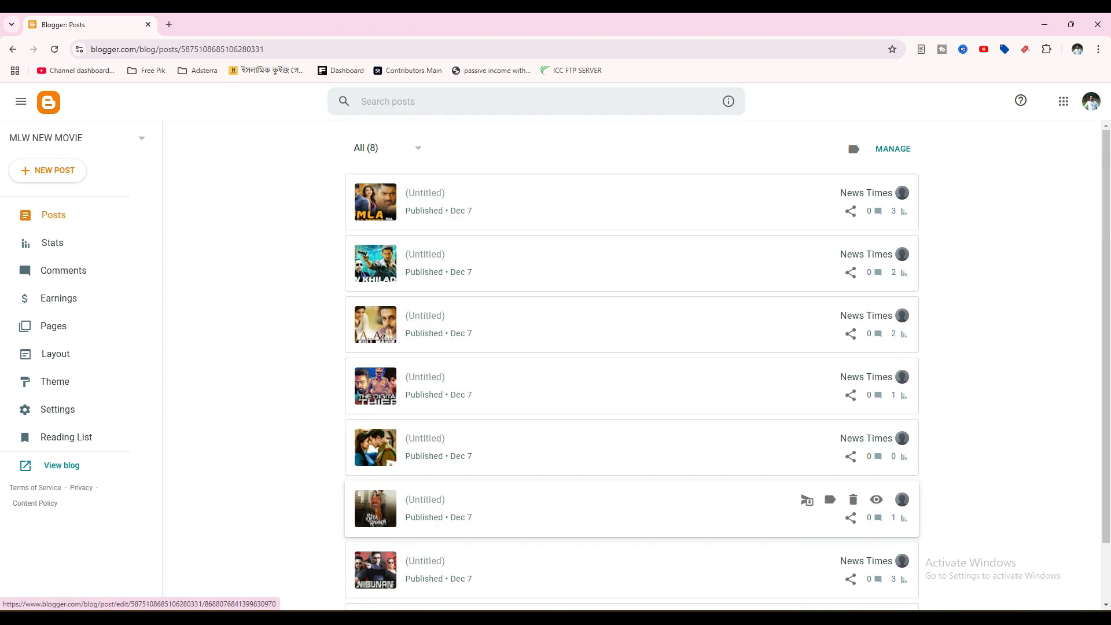
Switch to the YouTube Studio window and examine the visibility and restrictions of the Dec 11, 2024 Adsterra video in the channel content
{"action": "key", "text": "alt+Tab"}
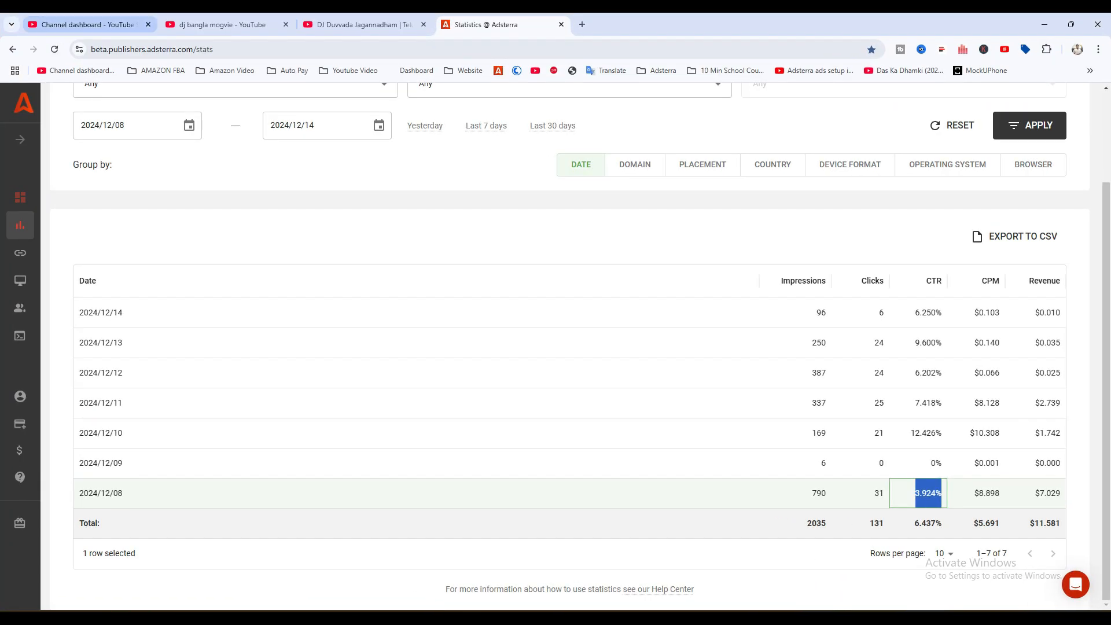
{"action": "left_click", "coordinate": [87, 24]}
{"action": "left_click", "coordinate": [56, 281]}
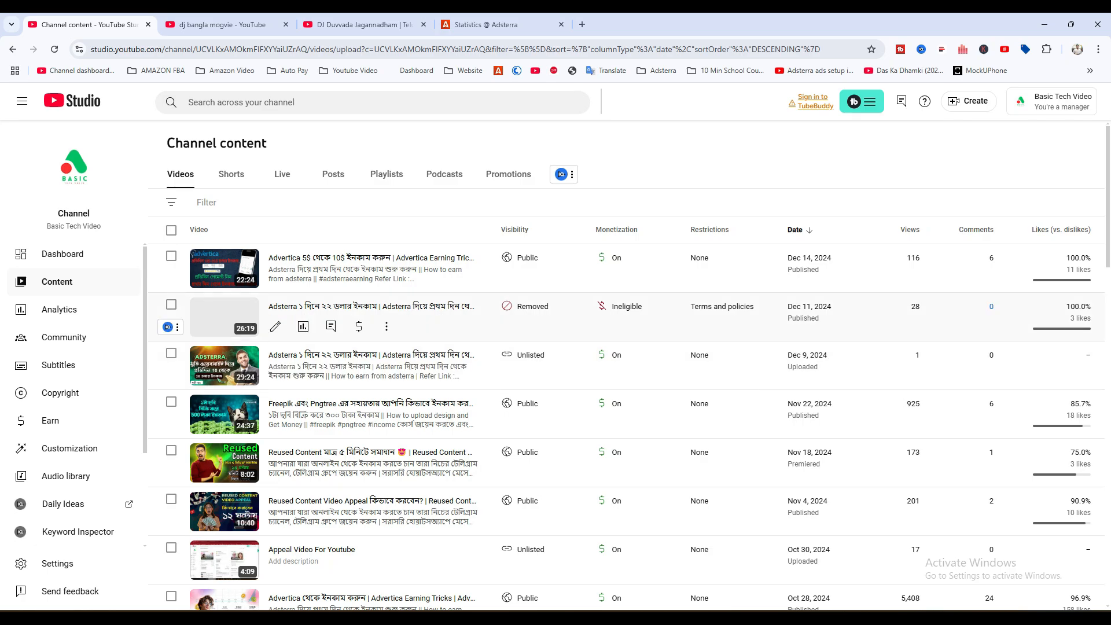
{"action": "left_click_drag", "start_coordinate": [517, 306], "coordinate": [796, 318]}
{"action": "left_click", "coordinate": [722, 325]}
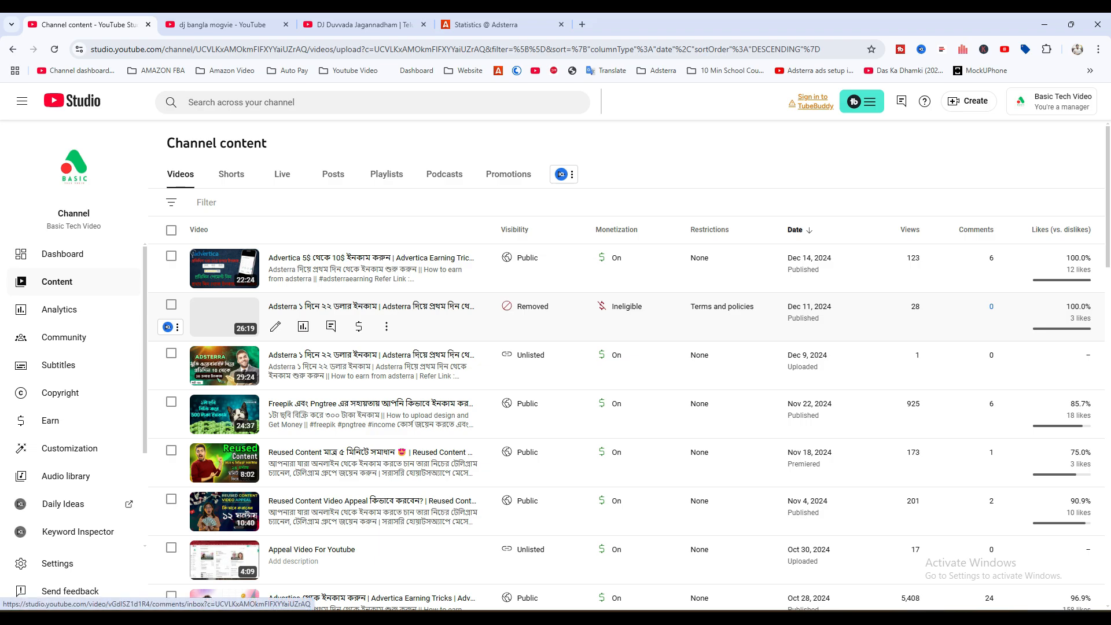
Go back to the channel dashboard, then to the Adsterra statistics, and minimize that window to return to Blogger
{"action": "key", "text": "ctrl+Tab"}
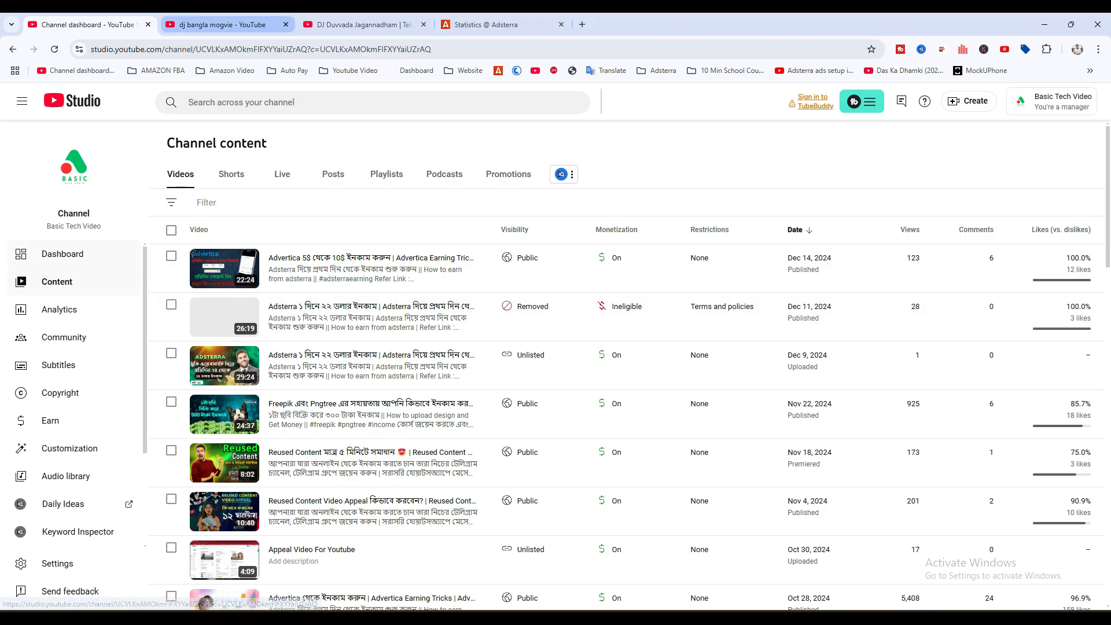
{"action": "key", "text": "ctrl+shift+Tab"}
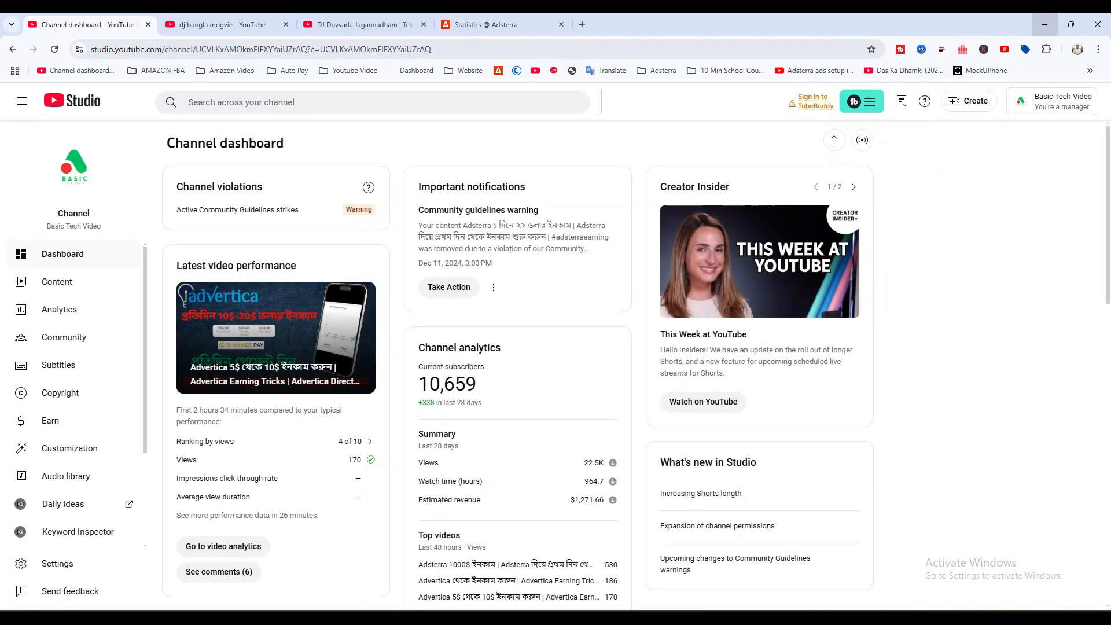
{"action": "key", "text": "ctrl+shift+Tab"}
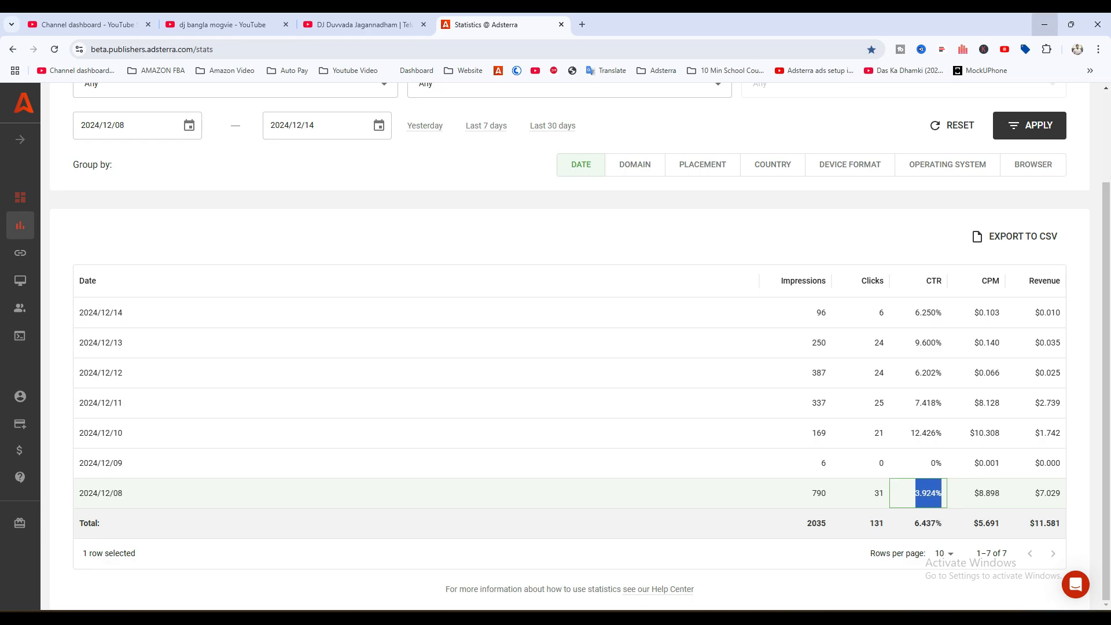
{"action": "left_click", "coordinate": [1044, 24]}
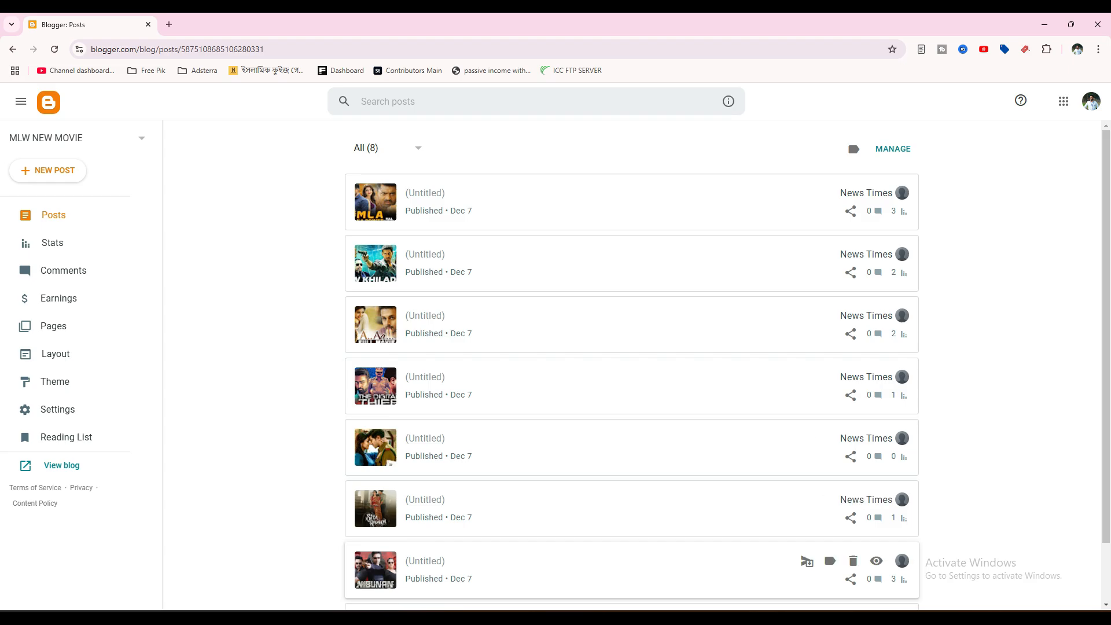
Switch to the Terabox Work browser profile and open the bookmarked PutulHost client area
{"action": "left_click", "coordinate": [1076, 49]}
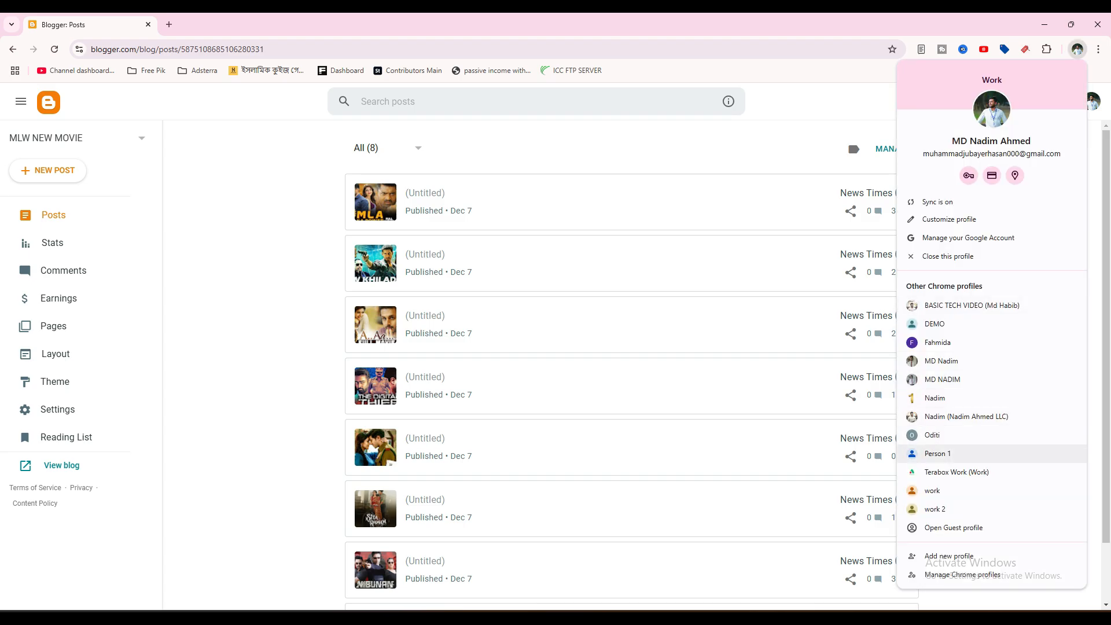
{"action": "left_click", "coordinate": [957, 471]}
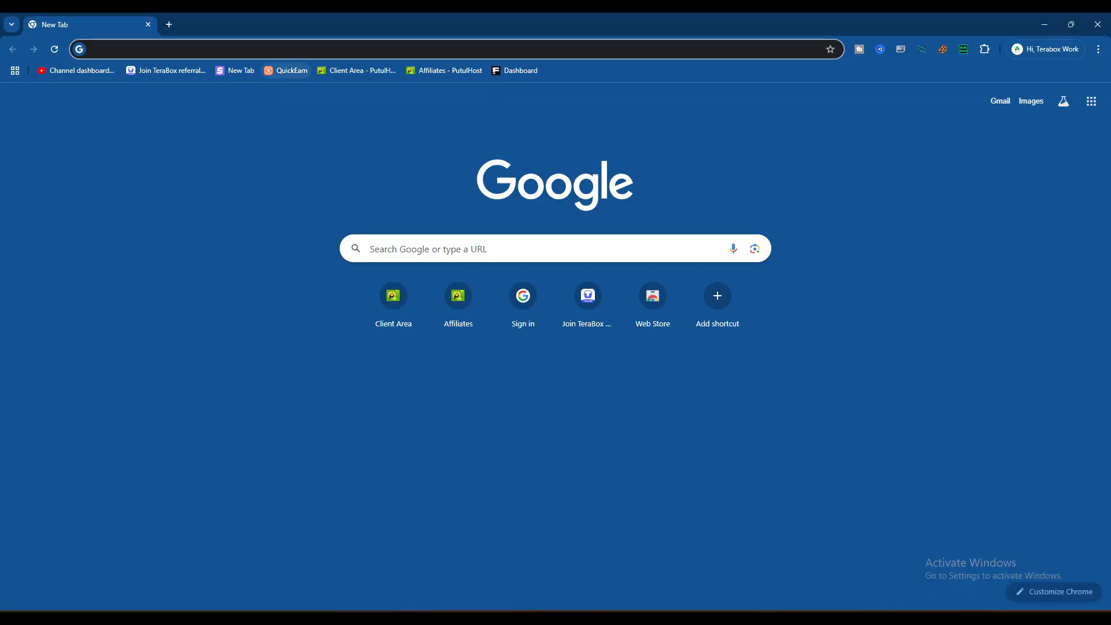
{"action": "left_click", "coordinate": [356, 70]}
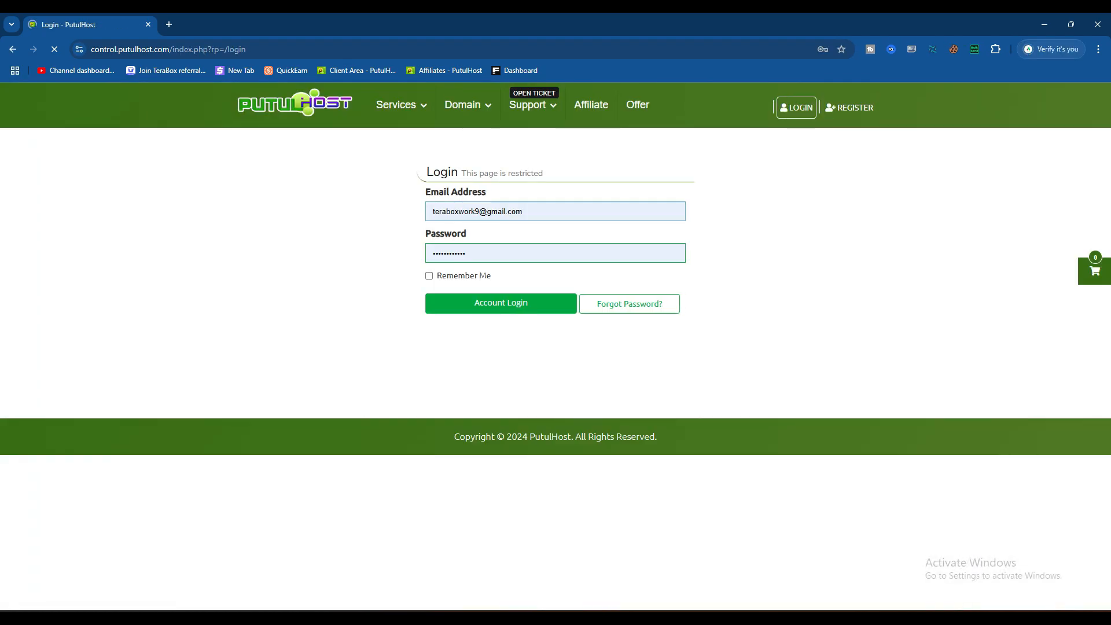
Log in to PutulHost with the prefilled credentials, dismiss the notice, and open the list of owned domains
{"action": "left_click", "coordinate": [501, 304]}
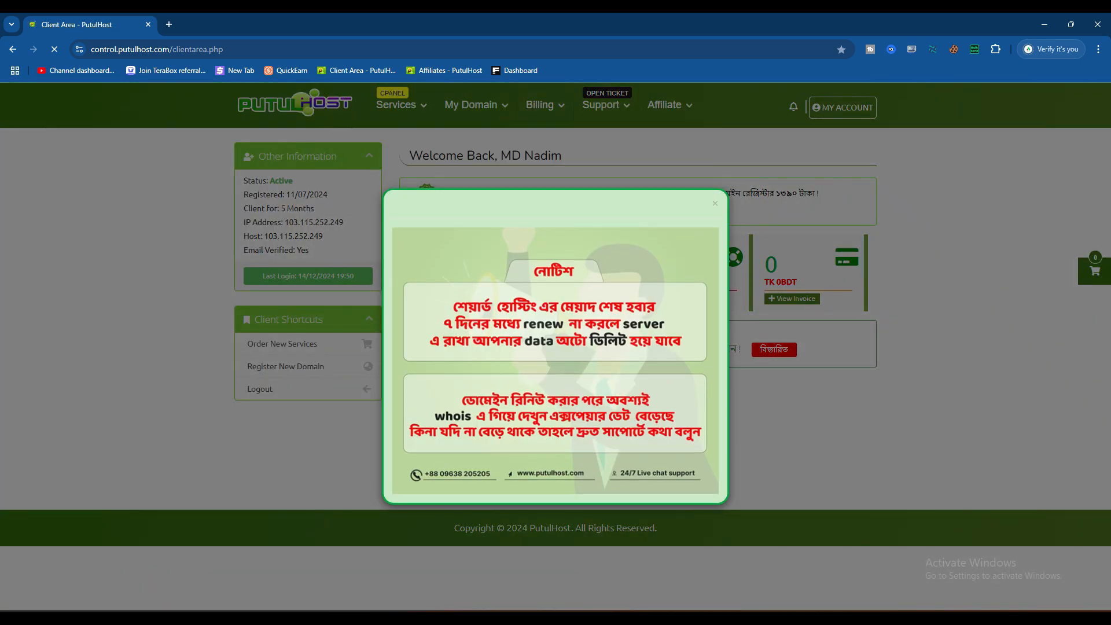
{"action": "key", "text": "Escape"}
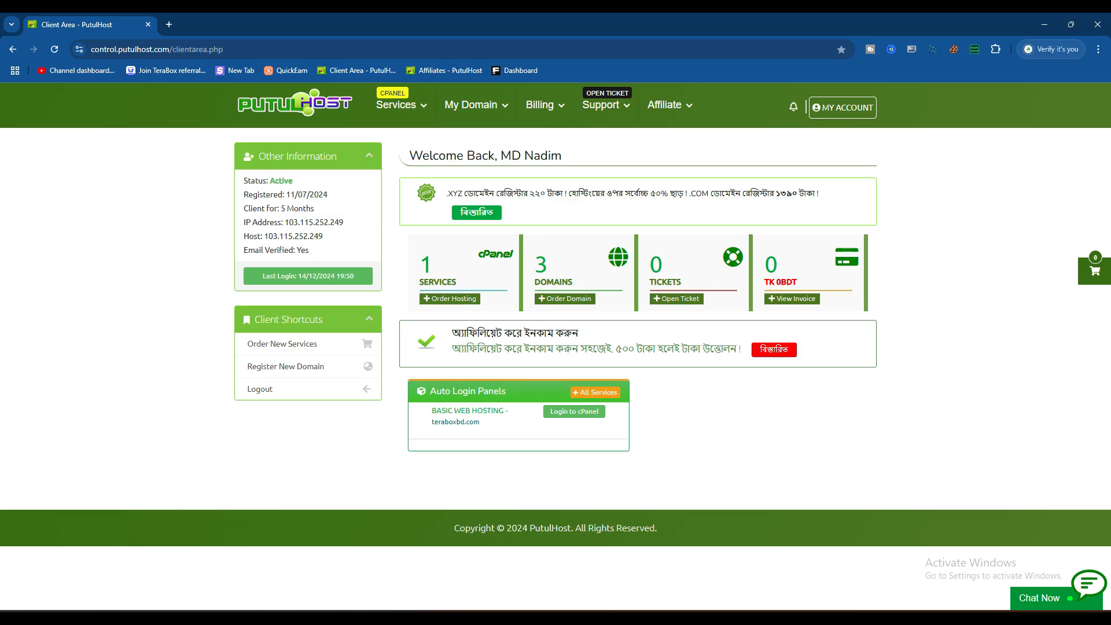
{"action": "left_click", "coordinate": [477, 105]}
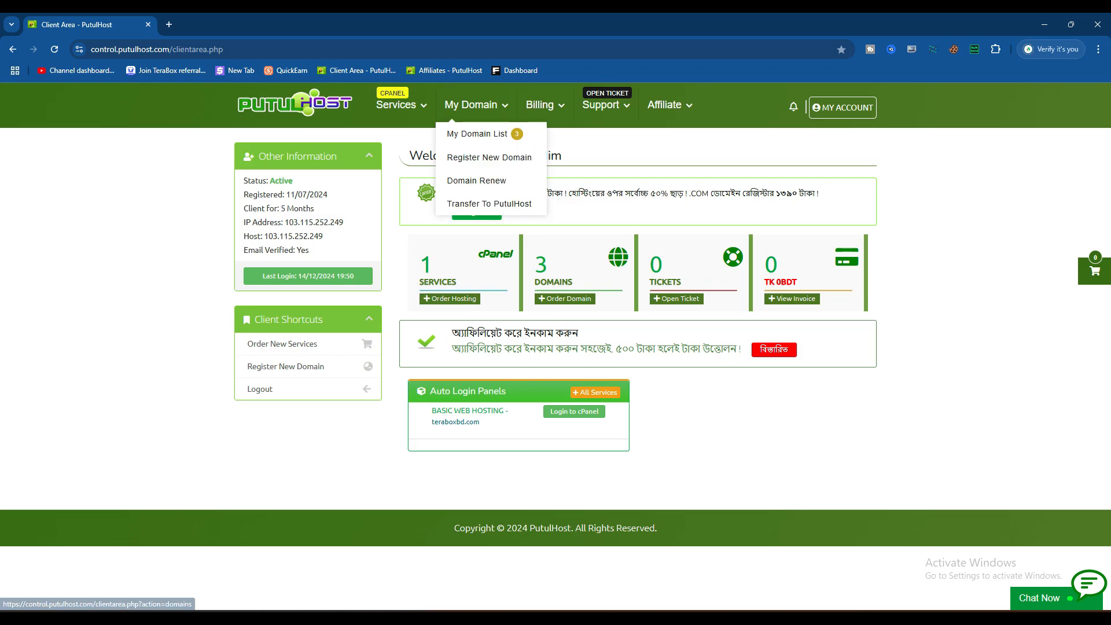
{"action": "left_click", "coordinate": [477, 134]}
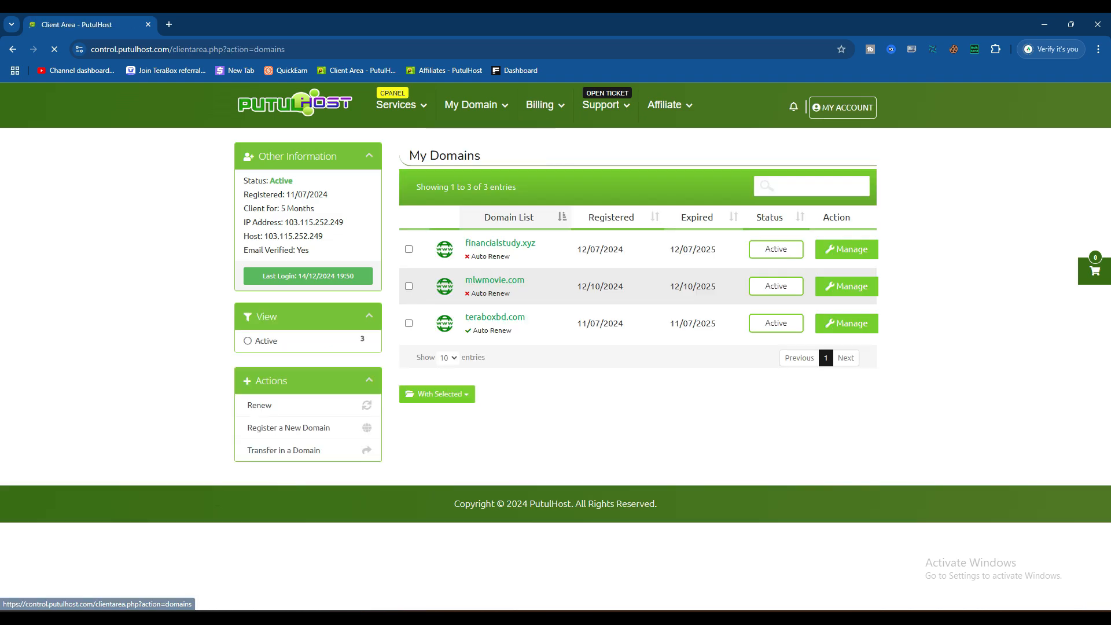
Open the new domain registration page and search for the domain cocoboxbd
{"action": "left_click", "coordinate": [476, 105]}
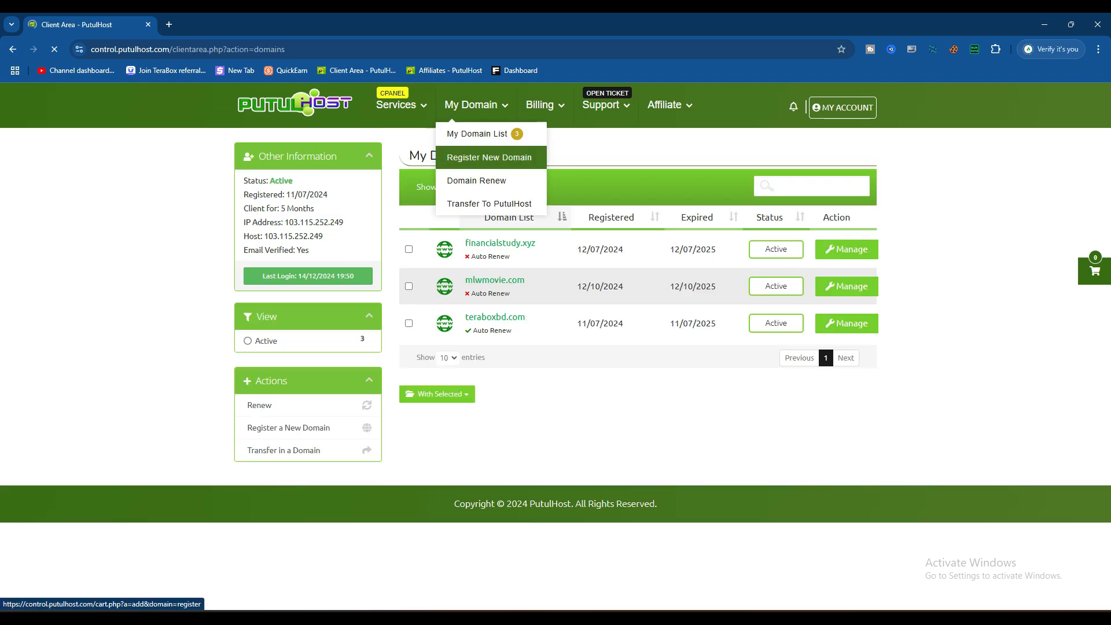
{"action": "left_click", "coordinate": [489, 158]}
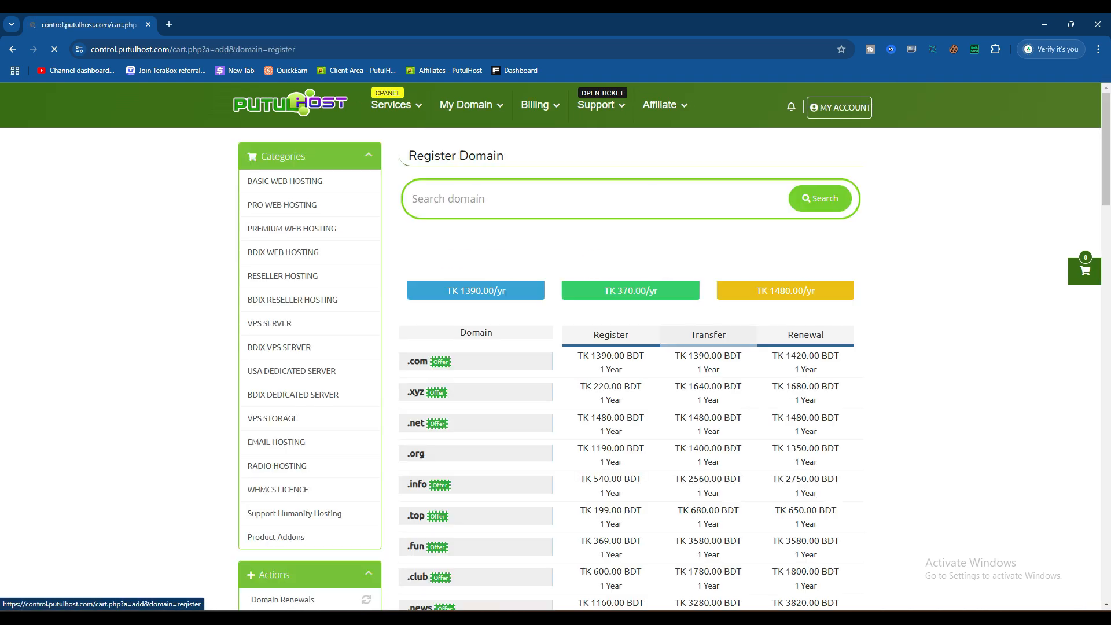
{"action": "left_click", "coordinate": [440, 198]}
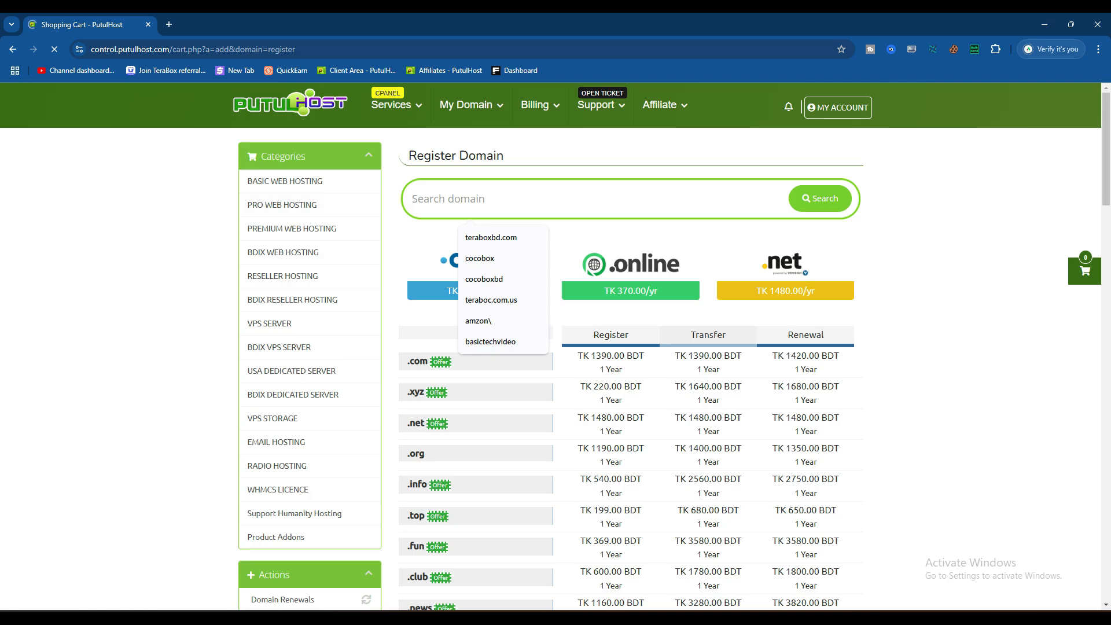
{"action": "key", "text": "Down"}
{"action": "key", "text": "Down"}
{"action": "key", "text": "Down"}
{"action": "key", "text": "Down"}
{"action": "key", "text": "Up"}
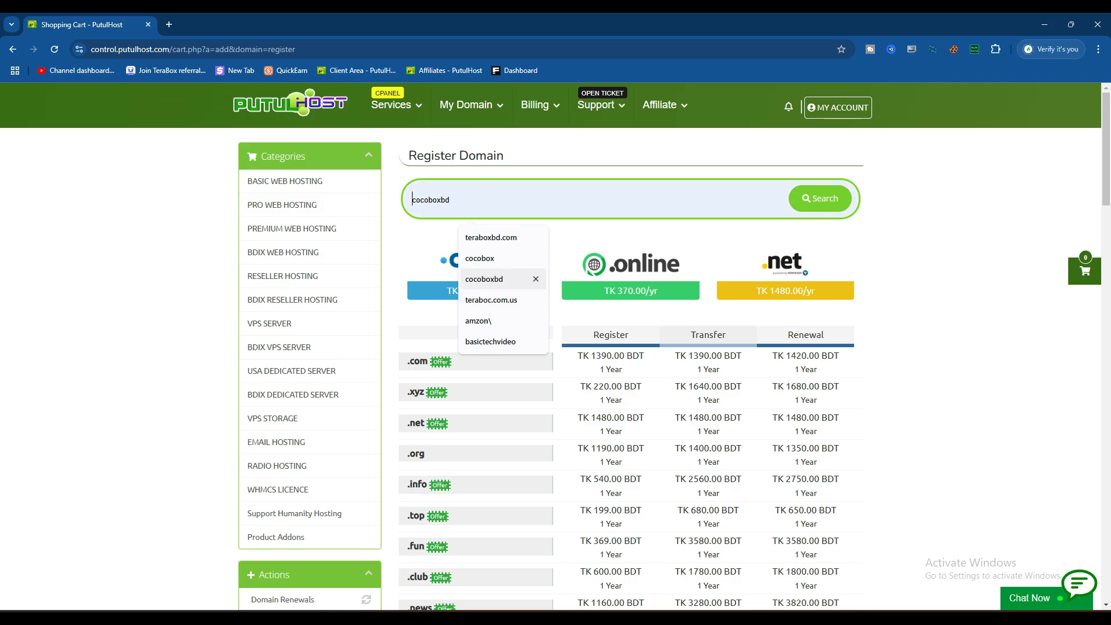
{"action": "key", "text": "Return"}
{"action": "key", "text": "Return"}
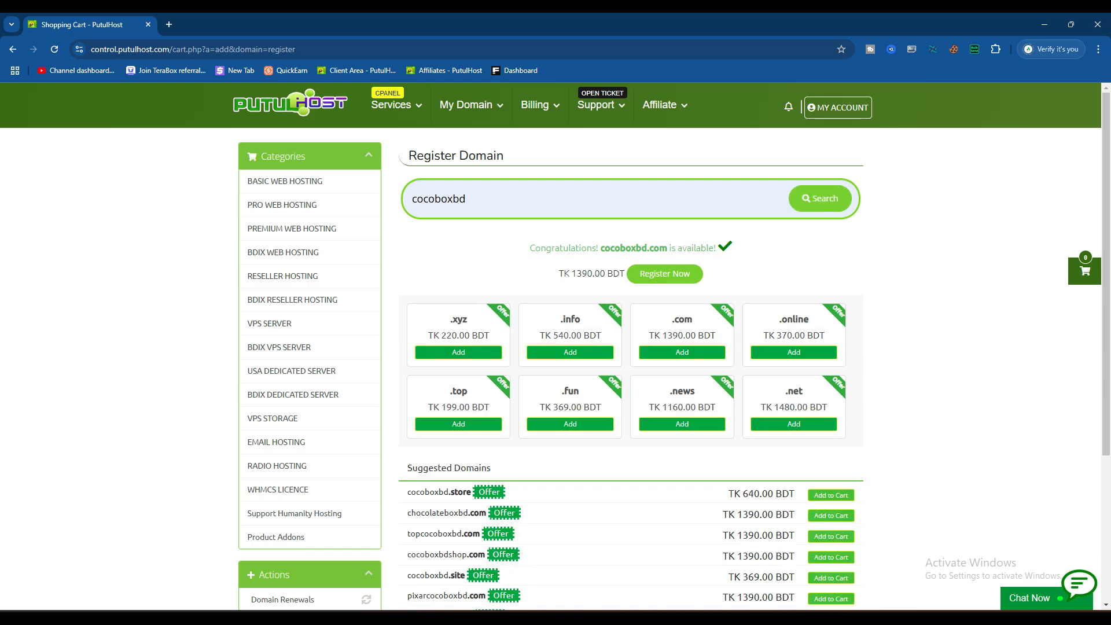
{"action": "scroll", "coordinate": [631, 347], "scroll_direction": "down", "scroll_amount": 2}
{"action": "scroll", "coordinate": [631, 347], "scroll_direction": "up", "scroll_amount": 2}
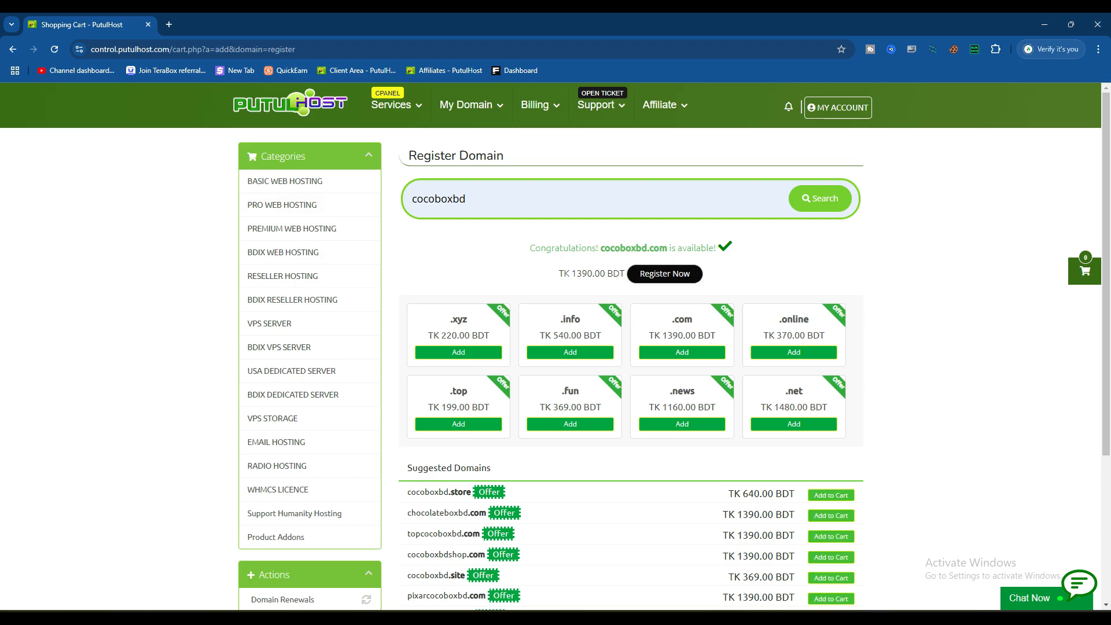
Add cocoboxbd.com to the cart and continue through the domain configuration to checkout
{"action": "left_click", "coordinate": [664, 273]}
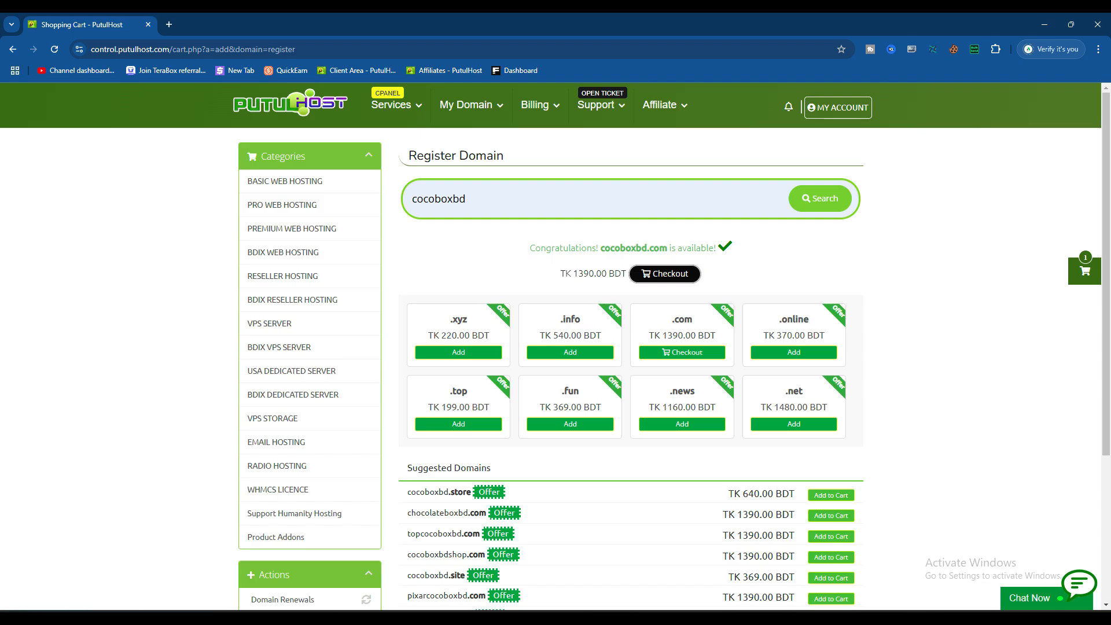
{"action": "left_click", "coordinate": [665, 274]}
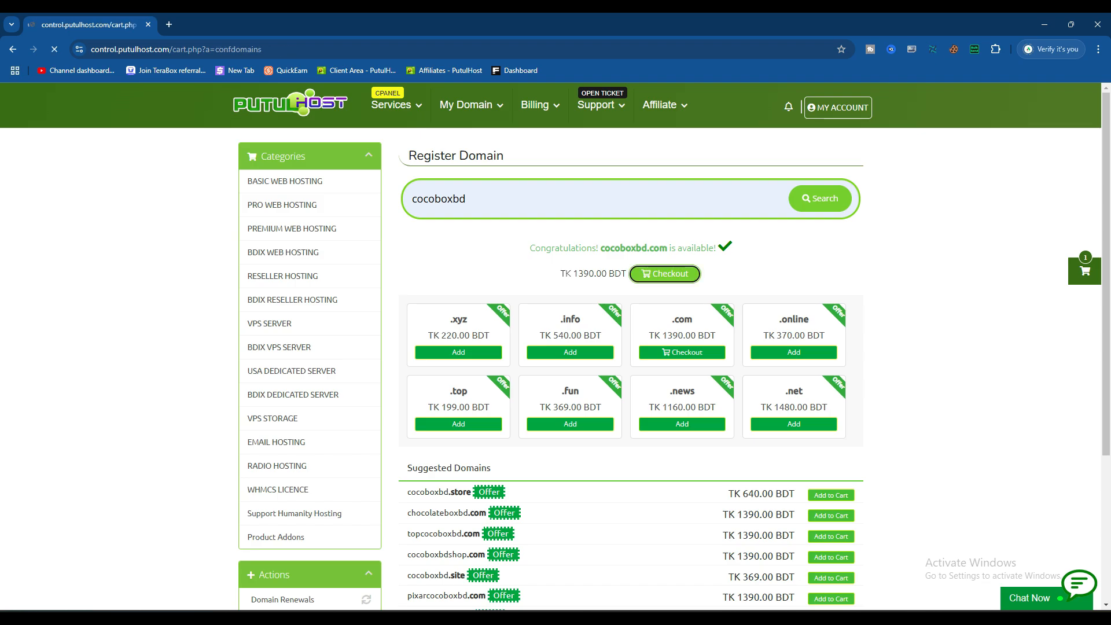
{"action": "scroll", "coordinate": [631, 336], "scroll_direction": "down", "scroll_amount": 2}
{"action": "left_click", "coordinate": [630, 339]}
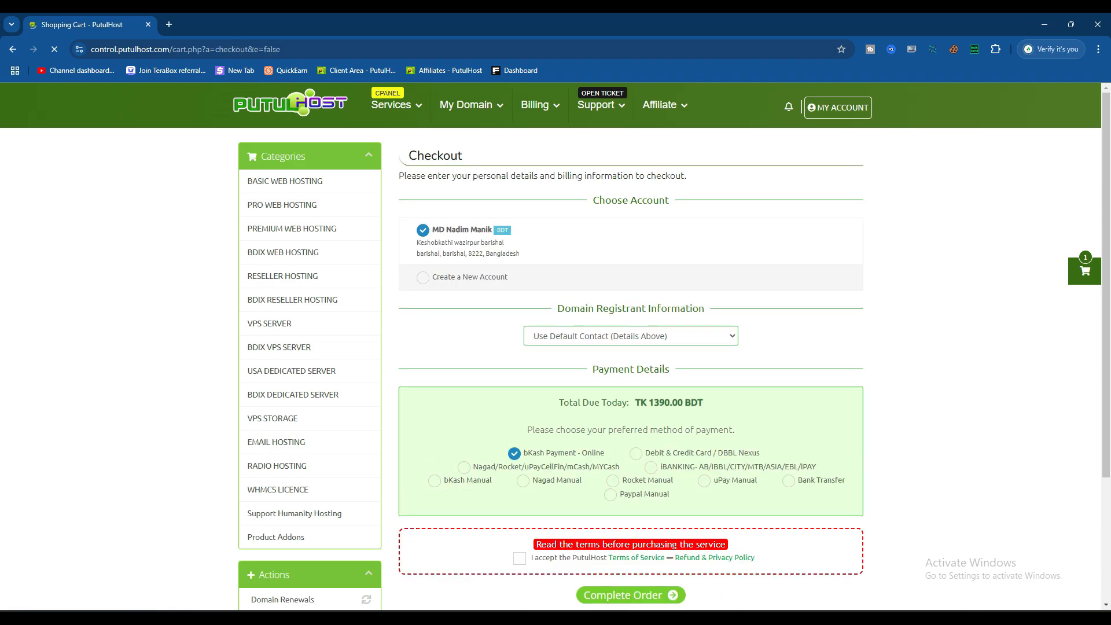
Choose bKash Payment - Online as the payment method and accept the PutulHost terms of service
{"action": "scroll", "coordinate": [631, 347], "scroll_direction": "down", "scroll_amount": 1}
{"action": "scroll", "coordinate": [631, 347], "scroll_direction": "down", "scroll_amount": 2}
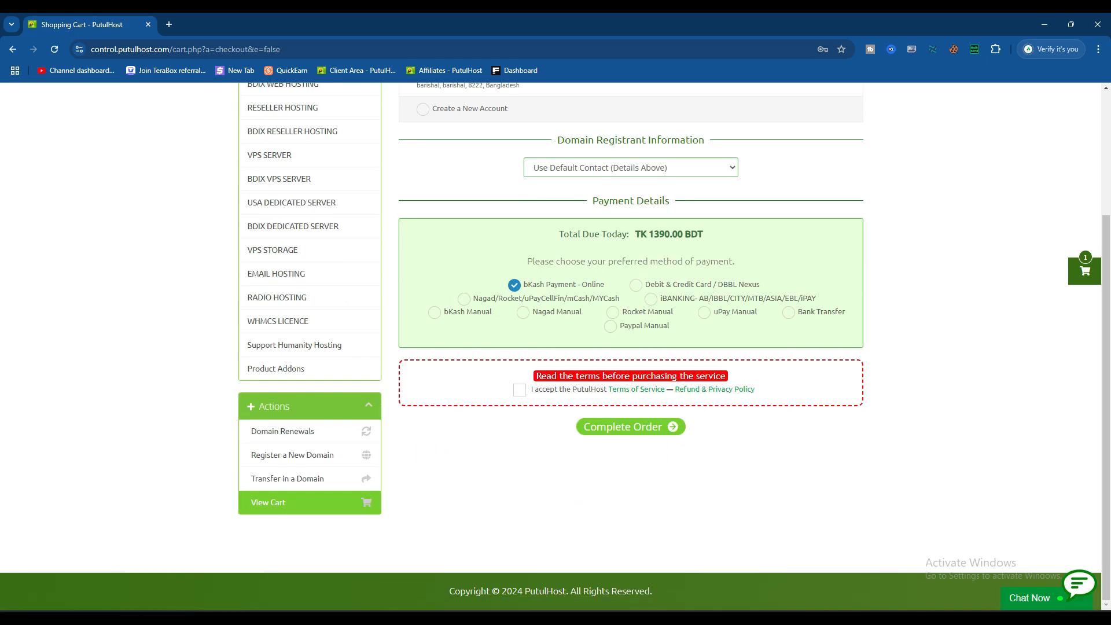
{"action": "left_click", "coordinate": [636, 285]}
{"action": "left_click", "coordinate": [464, 299]}
{"action": "left_click", "coordinate": [651, 299]}
{"action": "left_click", "coordinate": [514, 285]}
{"action": "left_click", "coordinate": [519, 390]}
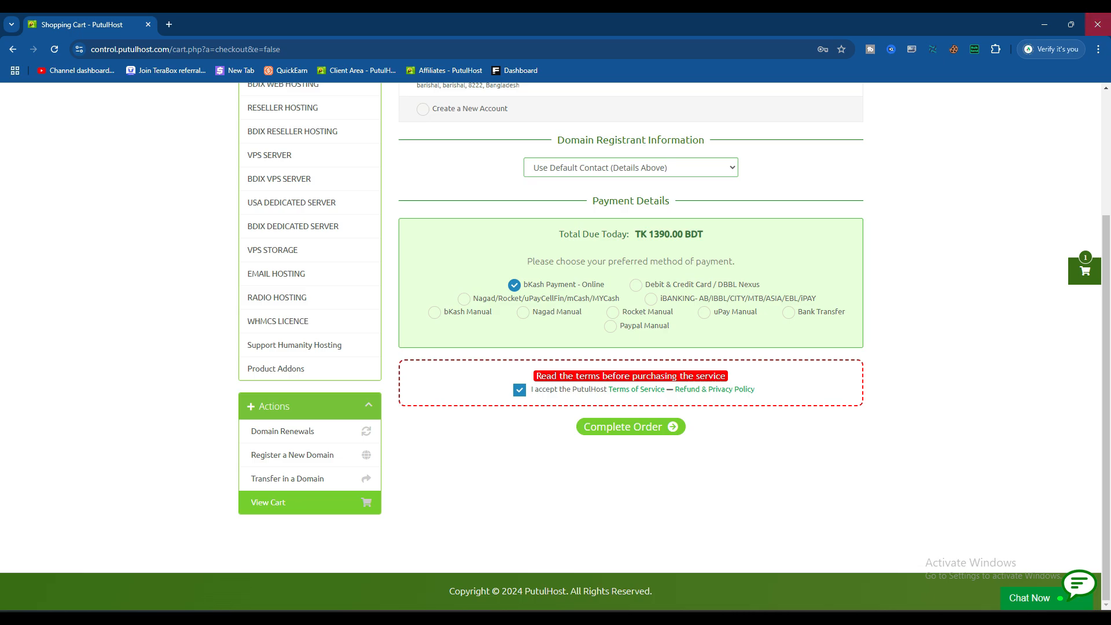
Close the PutulHost window and open the Movie Script folder inside the desktop's Final Movie Website folder in File Explorer
{"action": "left_click", "coordinate": [1098, 24]}
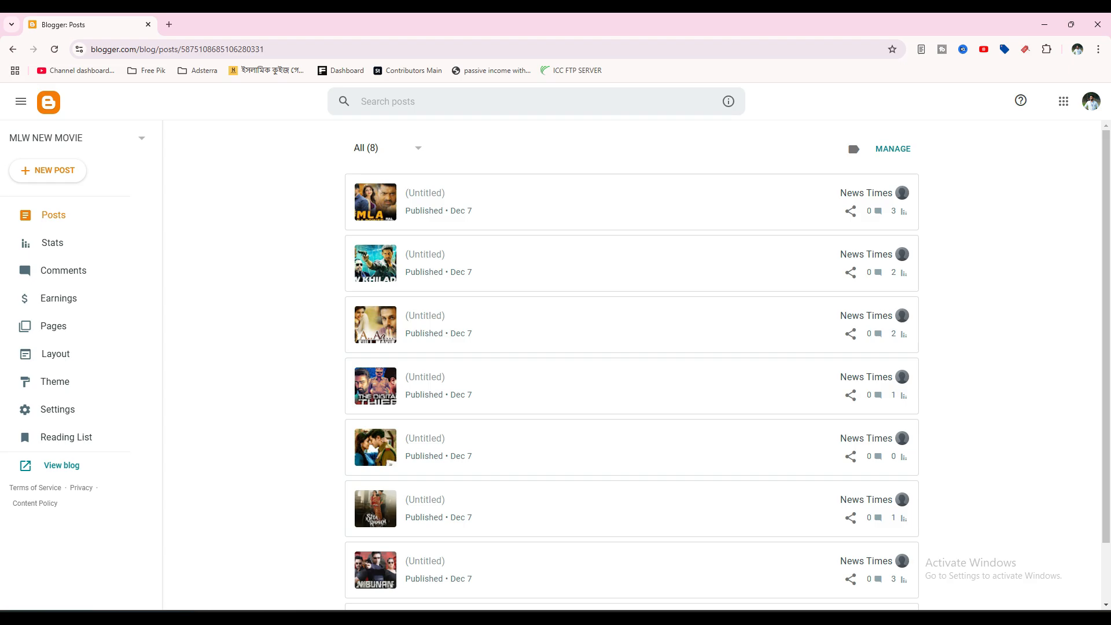
{"action": "mouse_move", "coordinate": [442, 617]}
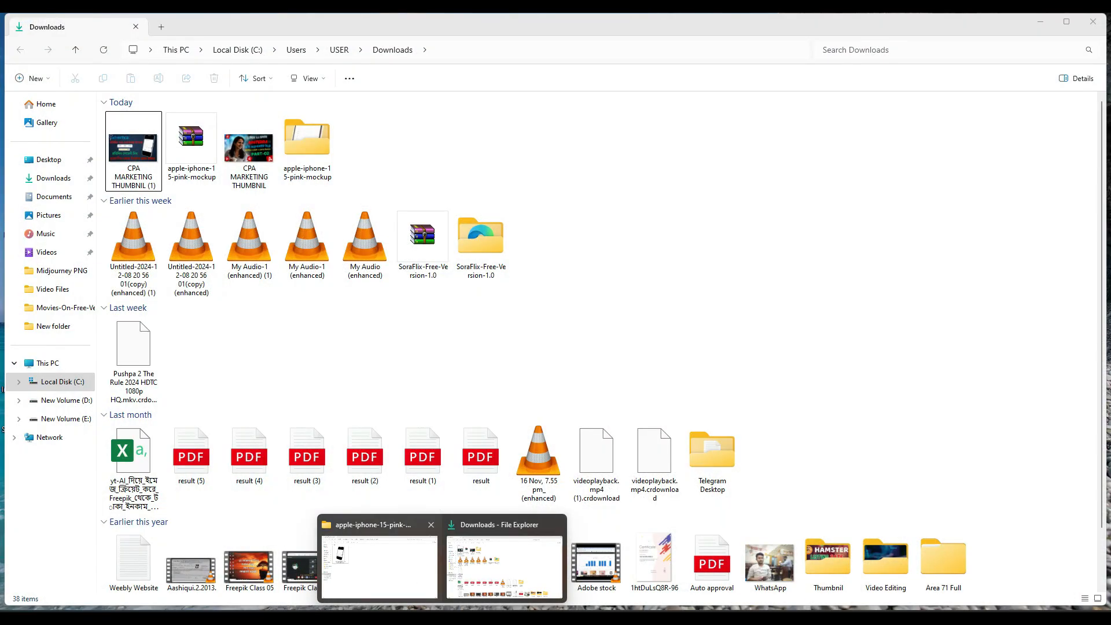
{"action": "left_click", "coordinate": [380, 567]}
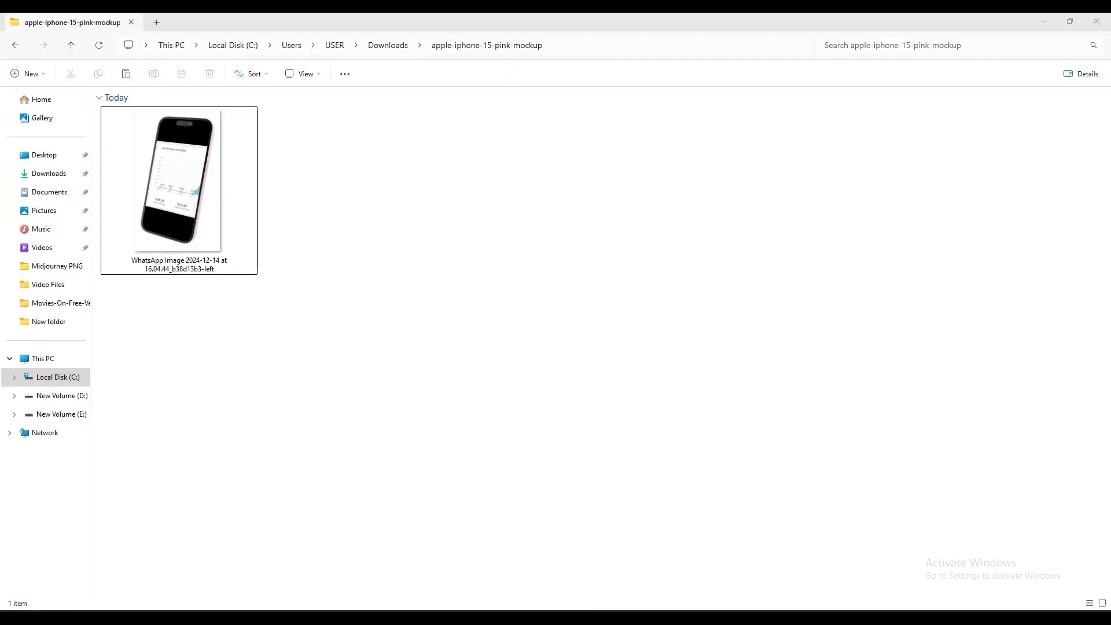
{"action": "left_click", "coordinate": [44, 154]}
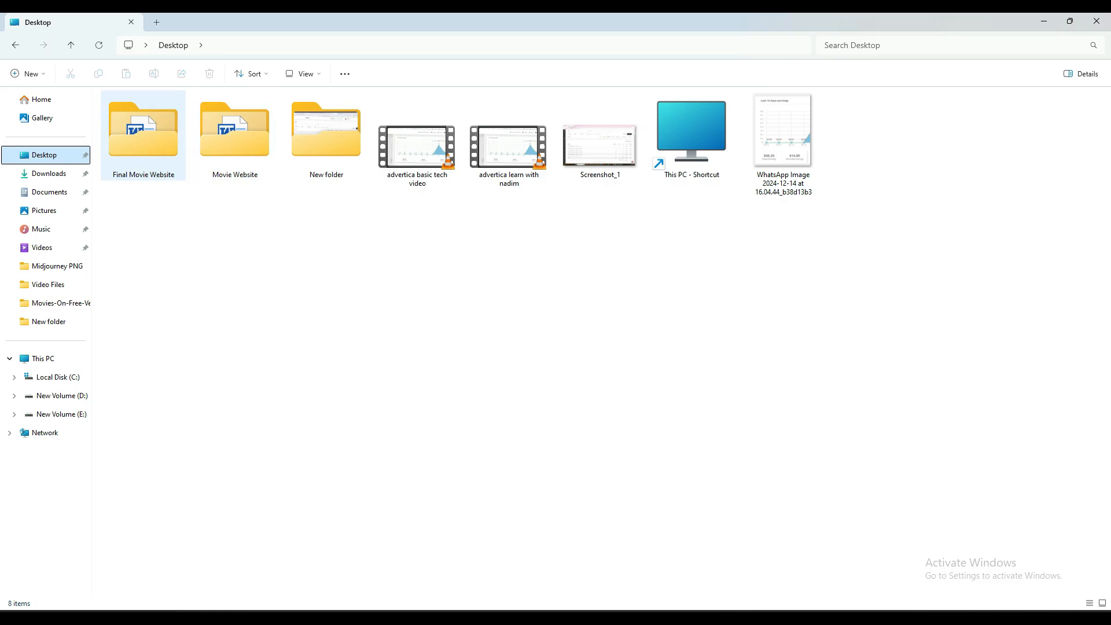
{"action": "double_click", "coordinate": [144, 136]}
{"action": "double_click", "coordinate": [133, 143]}
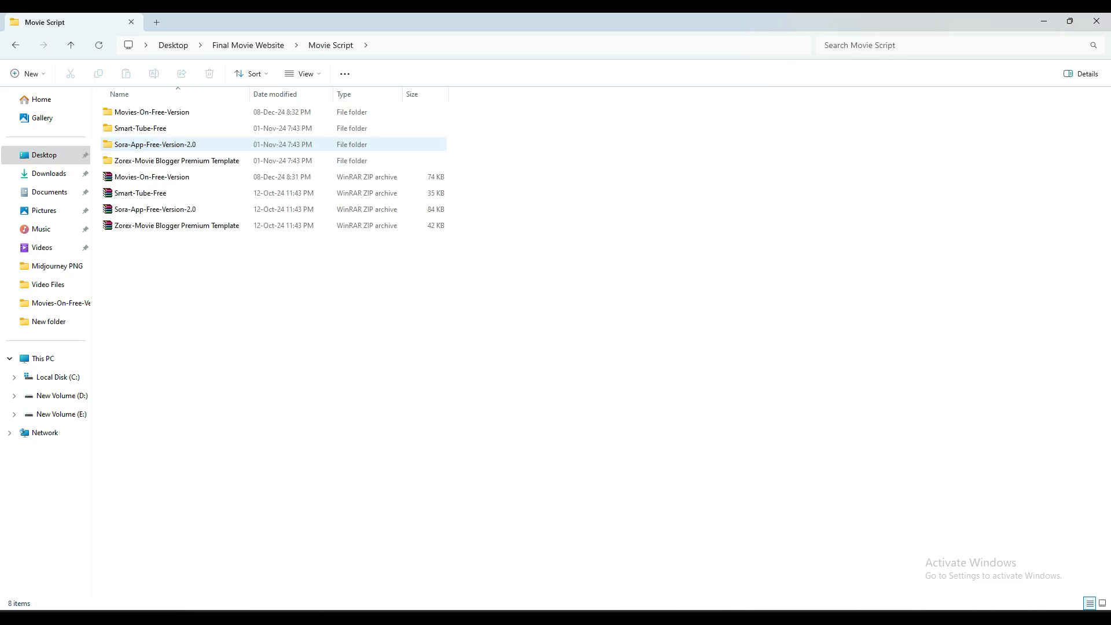
{"action": "key", "text": "alt+Left"}
{"action": "double_click", "coordinate": [145, 144]}
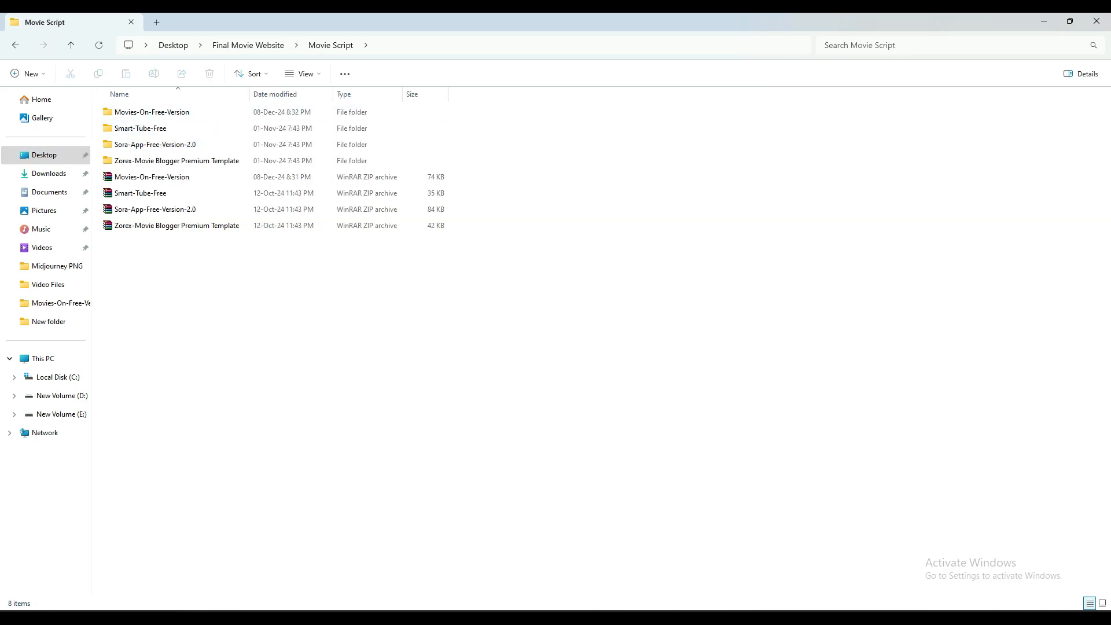
Examine the template folders and ZIP archives in the Movie Script folder, and minimize File Explorer
{"action": "left_click_drag", "start_coordinate": [164, 250], "coordinate": [169, 112]}
{"action": "left_click", "coordinate": [191, 278]}
{"action": "left_click_drag", "start_coordinate": [168, 318], "coordinate": [169, 107]}
{"action": "left_click", "coordinate": [174, 278]}
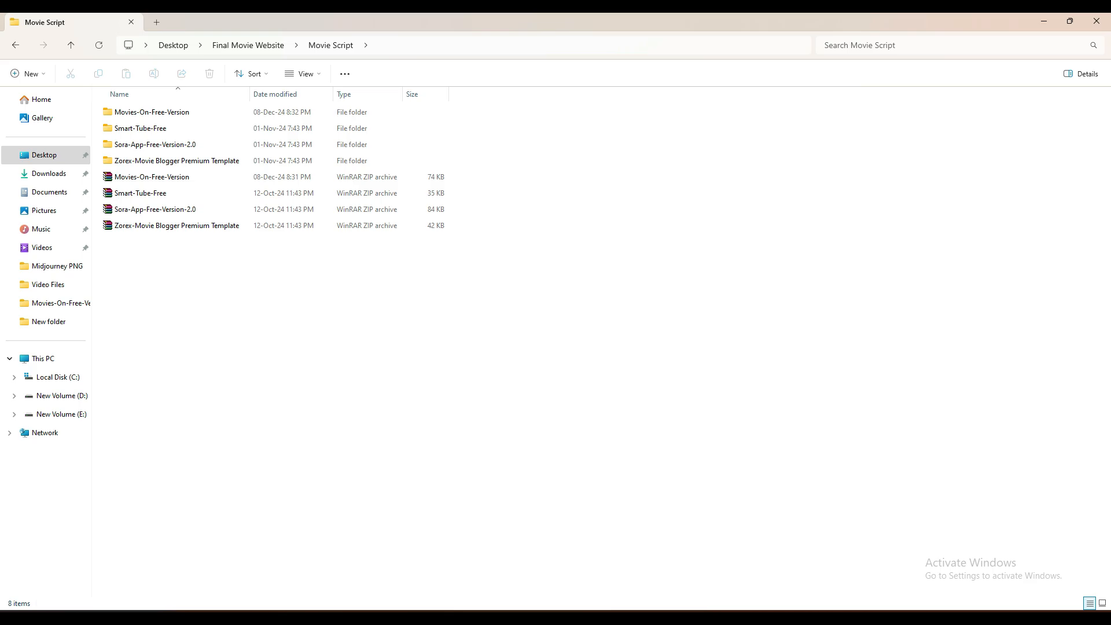
{"action": "left_click_drag", "start_coordinate": [175, 340], "coordinate": [185, 101]}
{"action": "left_click", "coordinate": [174, 278]}
{"action": "left_click", "coordinate": [1044, 21]}
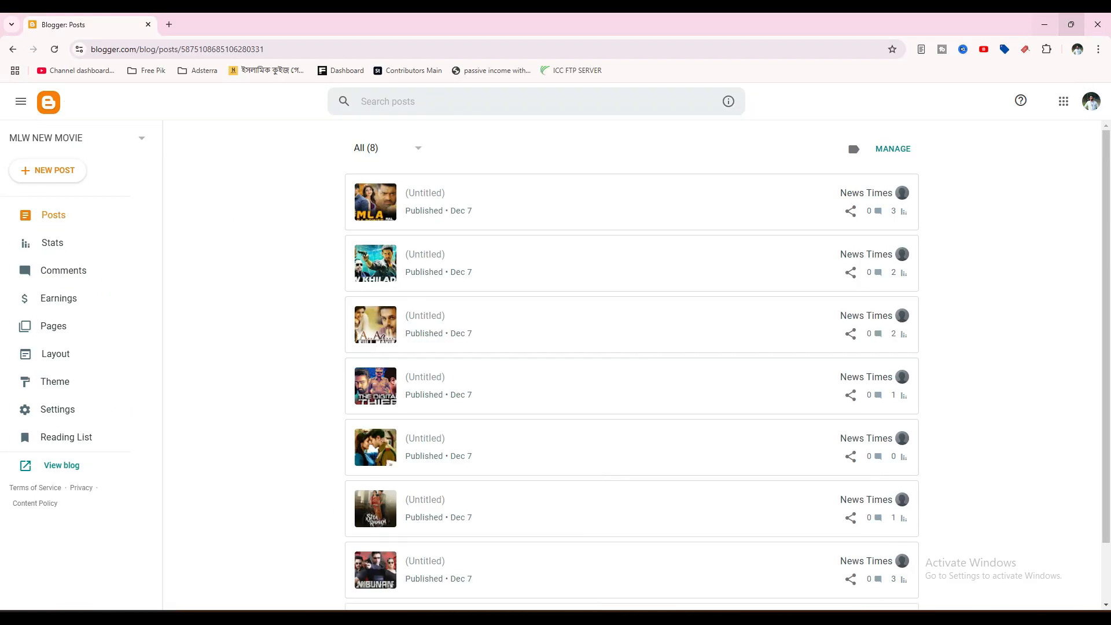
Minimize the Blogger window and refresh the desktop twice
{"action": "left_click", "coordinate": [1043, 24]}
{"action": "right_click", "coordinate": [463, 123]}
{"action": "left_click", "coordinate": [503, 168]}
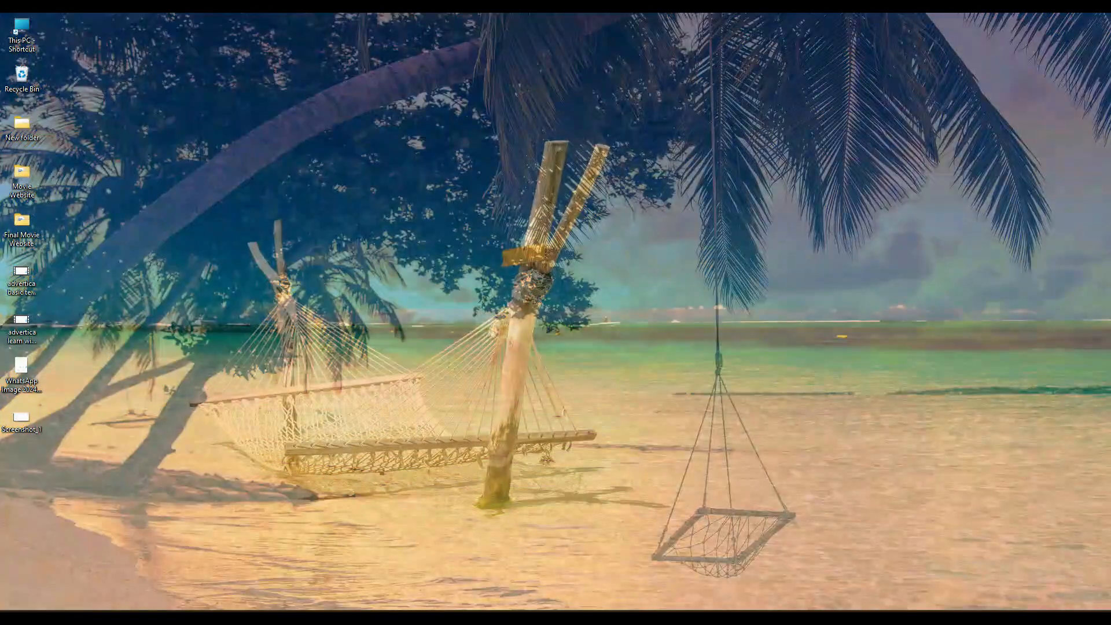
{"action": "right_click", "coordinate": [452, 134]}
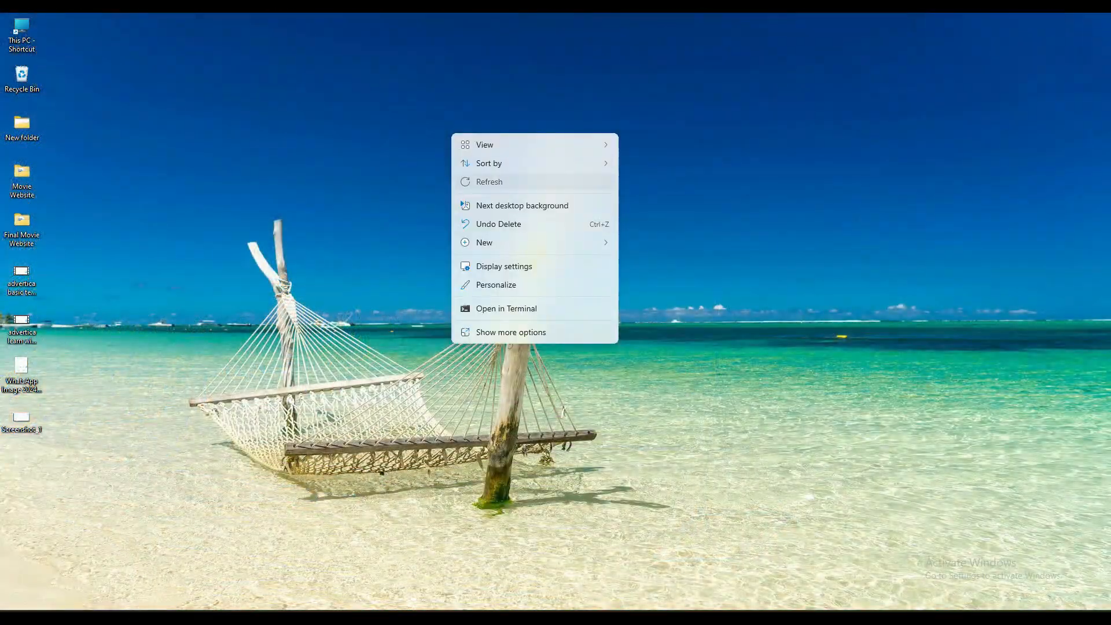
{"action": "left_click", "coordinate": [489, 181]}
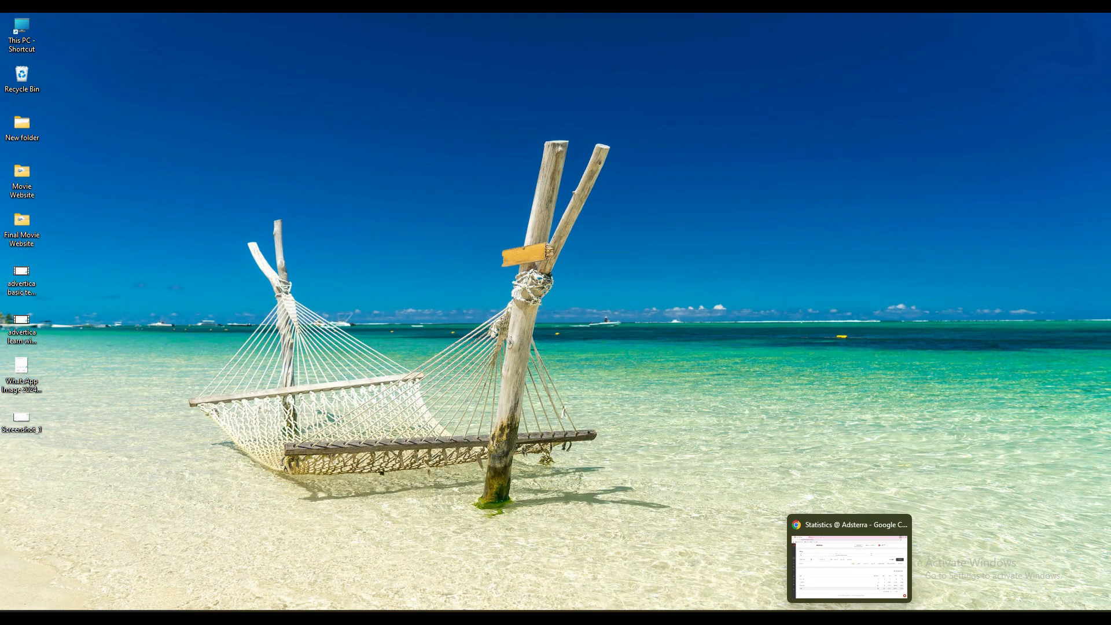
Switch to the Adsterra browser window and open Blogger from the Google apps in its new tab
{"action": "left_click", "coordinate": [849, 618]}
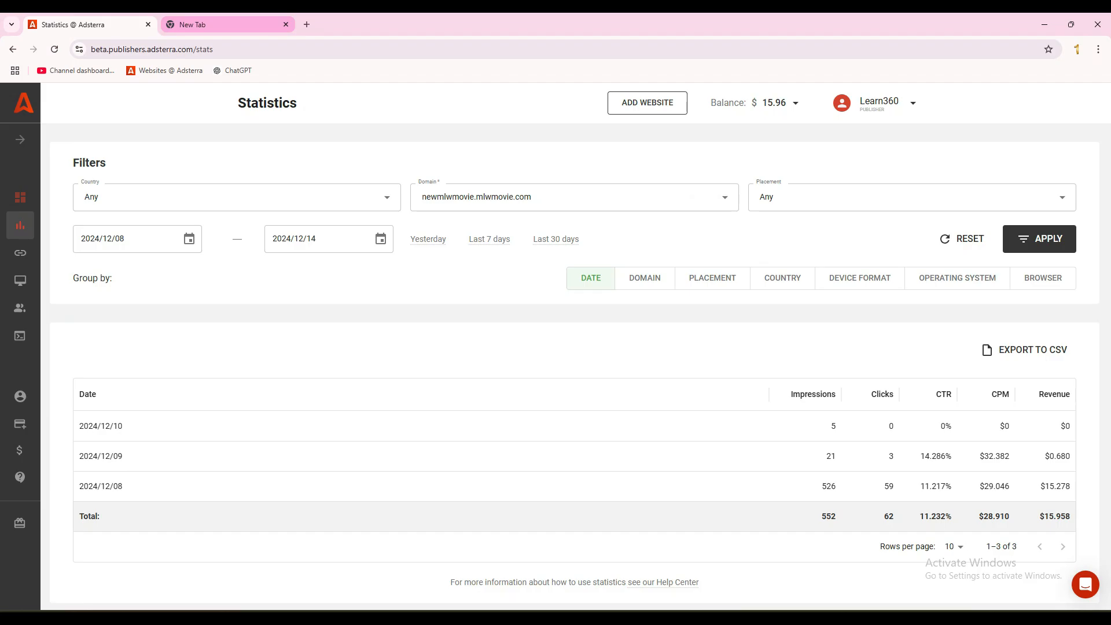
{"action": "key", "text": "ctrl+Tab"}
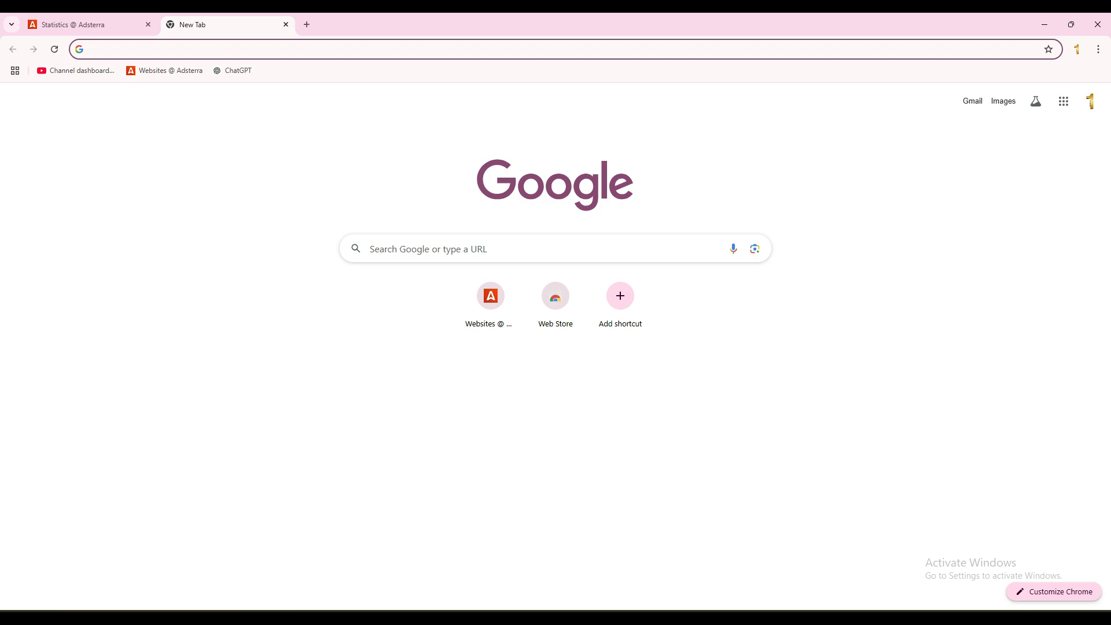
{"action": "left_click", "coordinate": [1063, 101]}
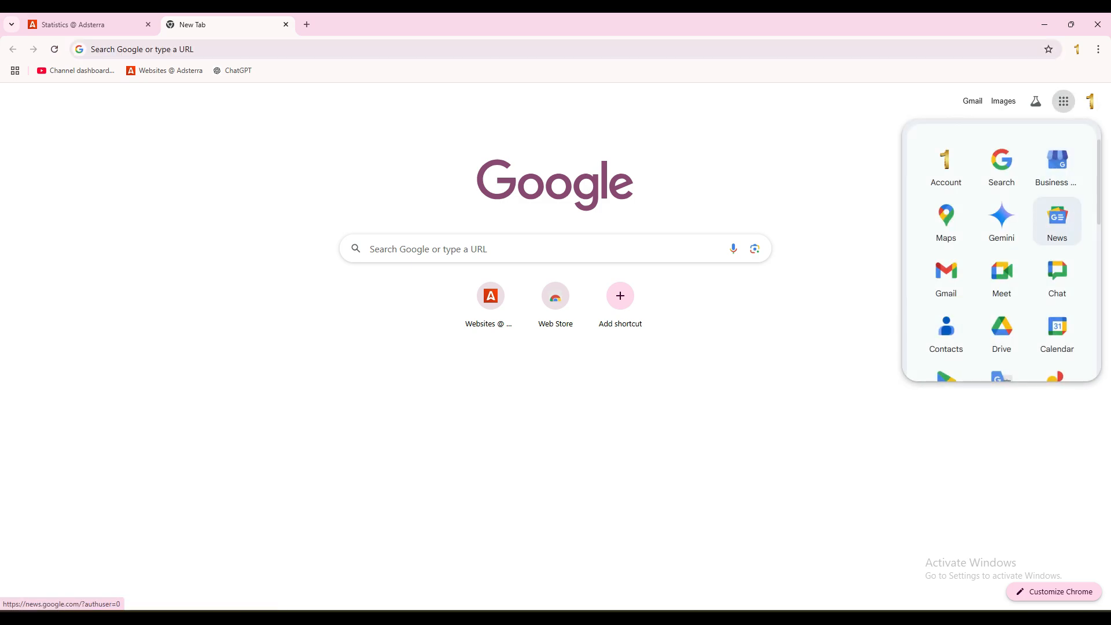
{"action": "scroll", "coordinate": [1002, 296], "scroll_direction": "down", "scroll_amount": 1}
{"action": "scroll", "coordinate": [1002, 278], "scroll_direction": "up", "scroll_amount": 1}
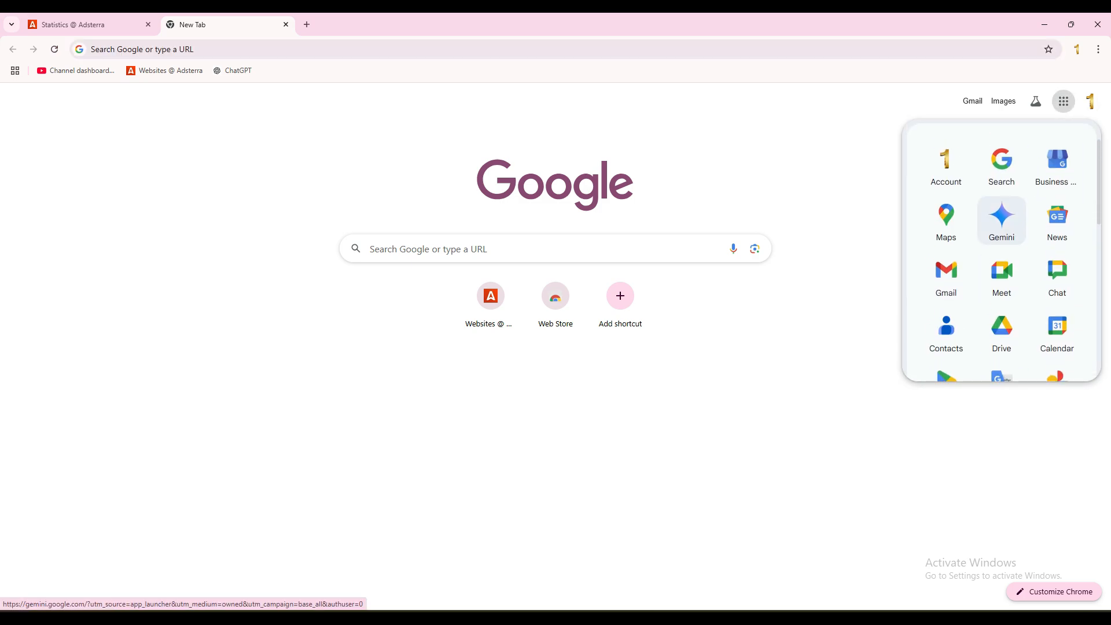
{"action": "scroll", "coordinate": [1002, 267], "scroll_direction": "down", "scroll_amount": 3}
{"action": "scroll", "coordinate": [1002, 268], "scroll_direction": "down", "scroll_amount": 2}
{"action": "left_click", "coordinate": [1057, 236]}
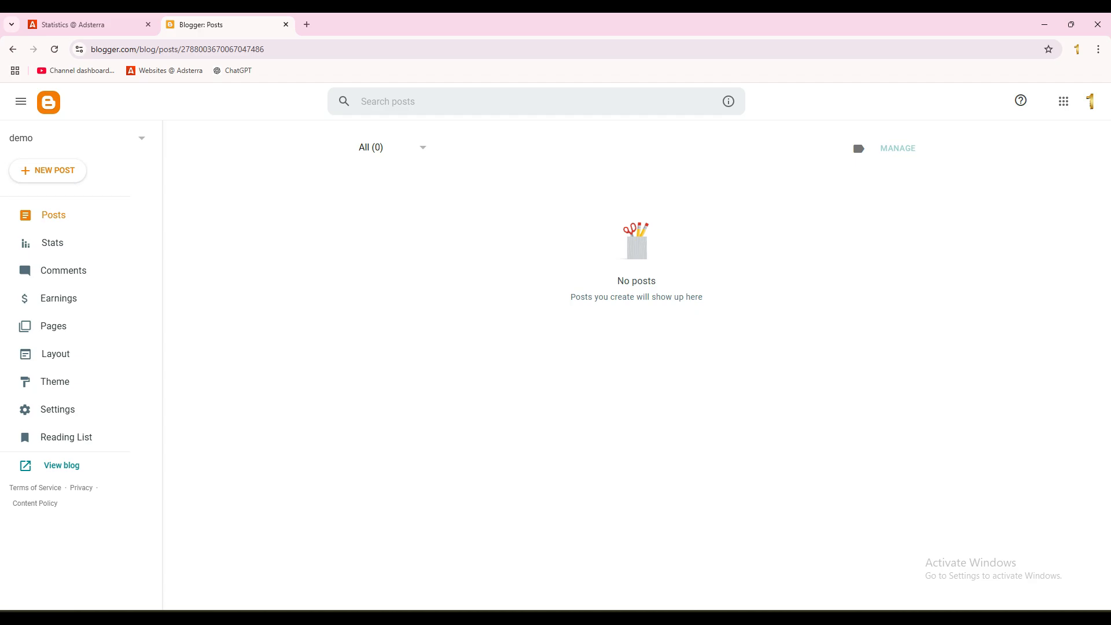
Start a new blog titled newmovie123, copying the newmovie part of the title, and continue to its address
{"action": "left_click", "coordinate": [138, 138]}
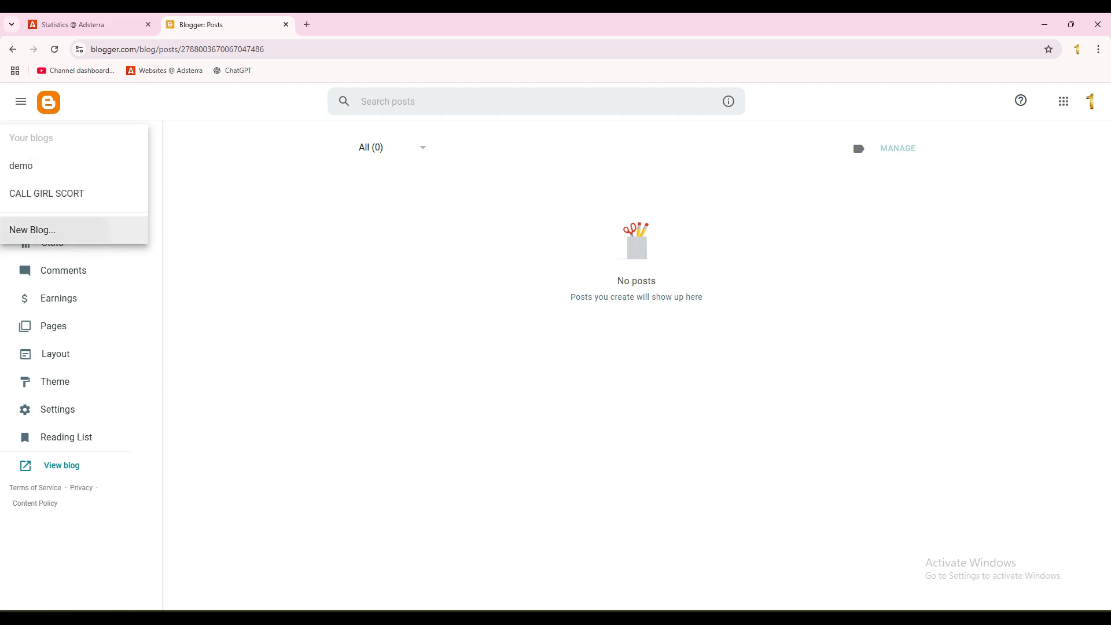
{"action": "left_click", "coordinate": [43, 227]}
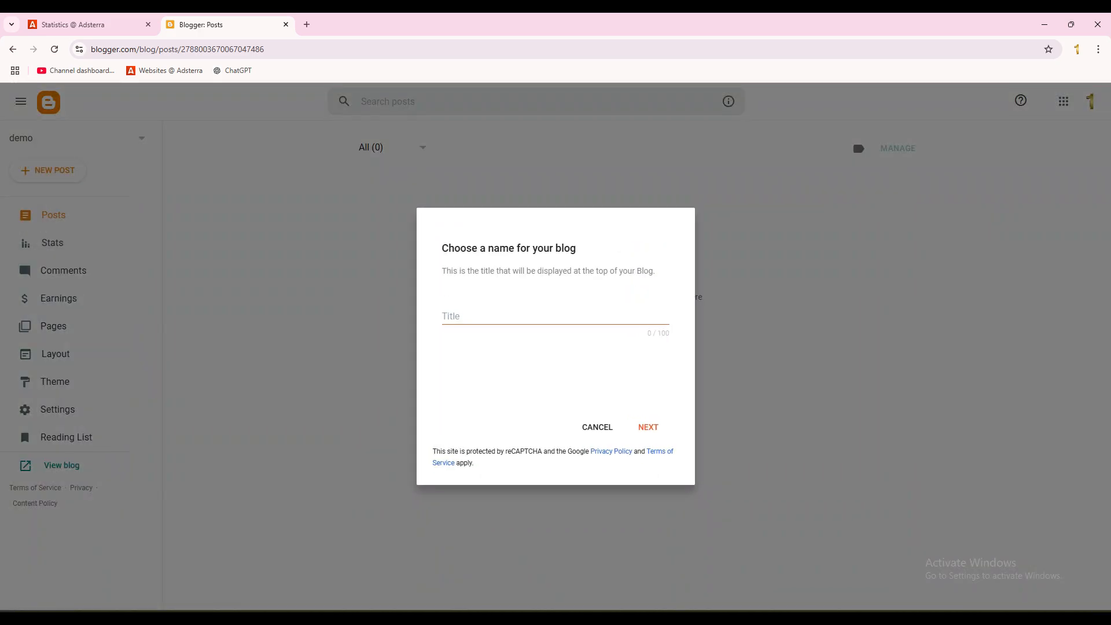
{"action": "left_click", "coordinate": [451, 316]}
{"action": "type", "text": "newmovie"}
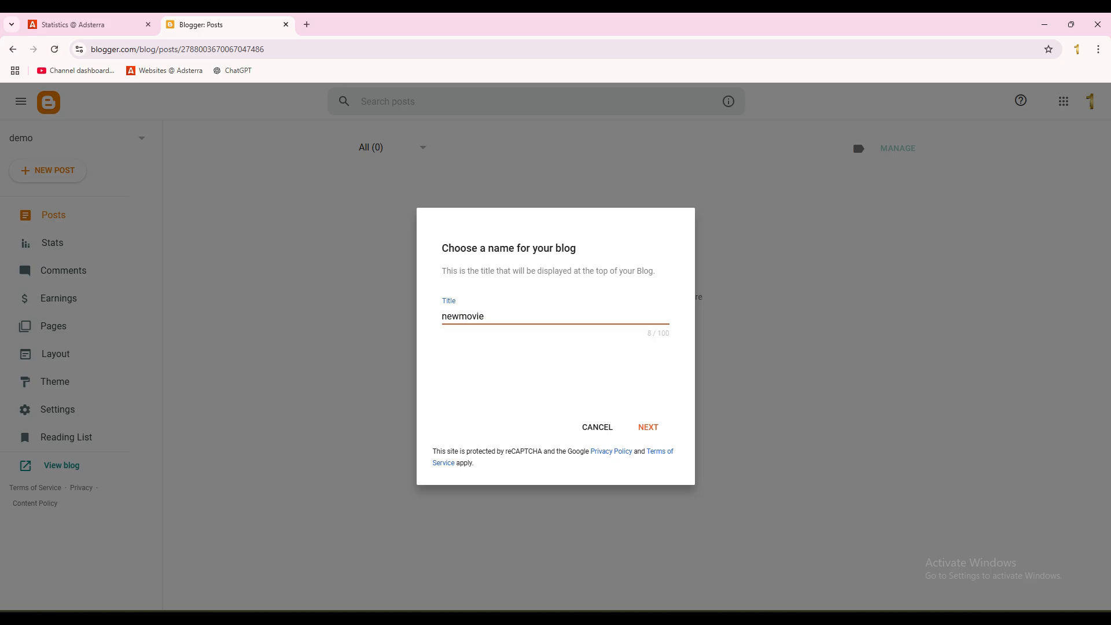
{"action": "key", "text": "ctrl+a"}
{"action": "key", "text": "ctrl+c"}
{"action": "left_click", "coordinate": [485, 317]}
{"action": "type", "text": "123"}
{"action": "key", "text": "Return"}
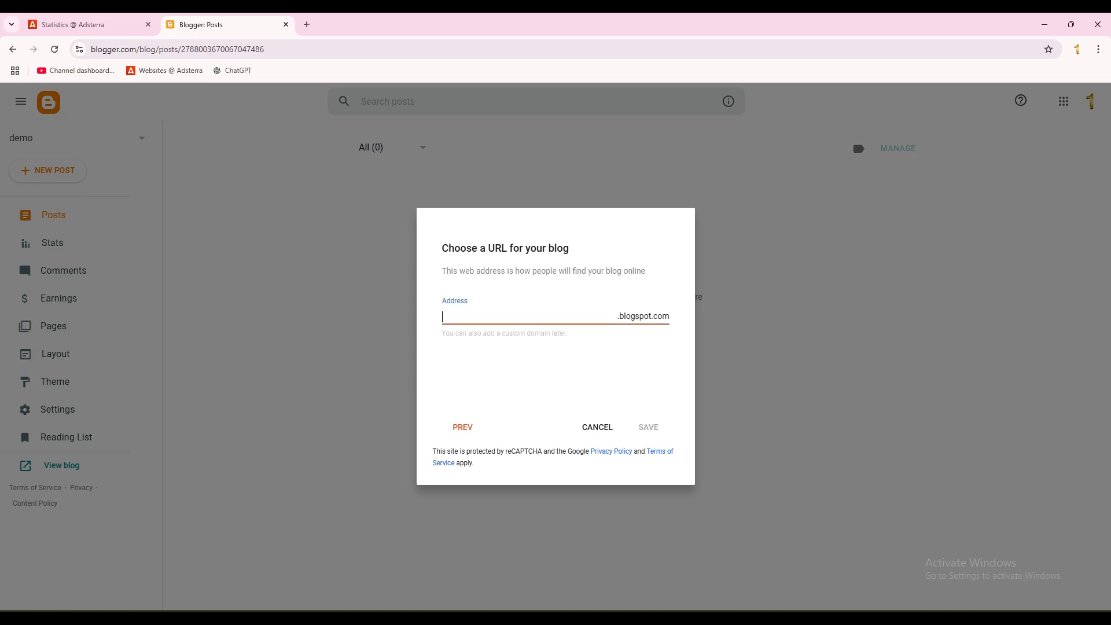
Set the blog's address to newmovie123123123.blogspot.com using the copied text plus 123123123
{"action": "key", "text": "ctrl+v"}
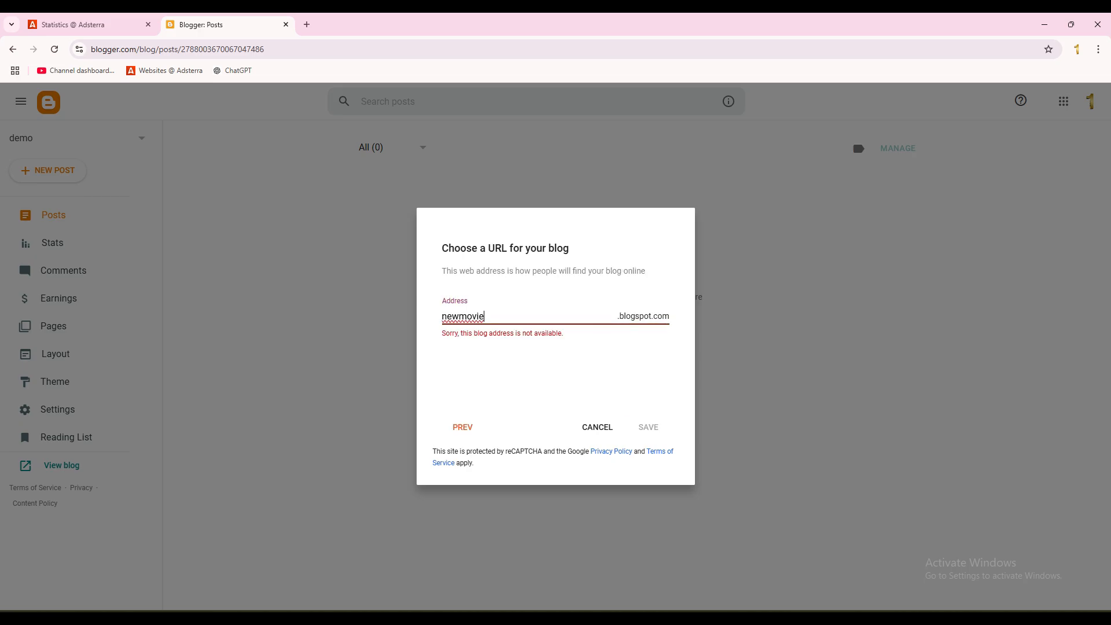
{"action": "type", "text": "123123123"}
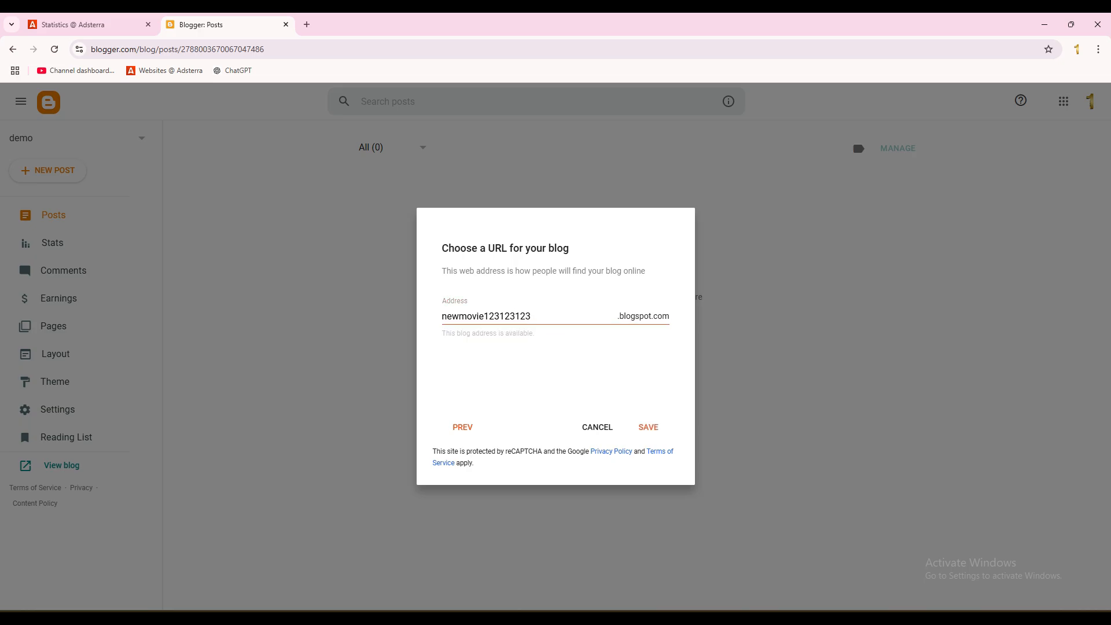
{"action": "key", "text": "ctrl+a"}
{"action": "key", "text": "Right"}
{"action": "key", "text": "ctrl+a"}
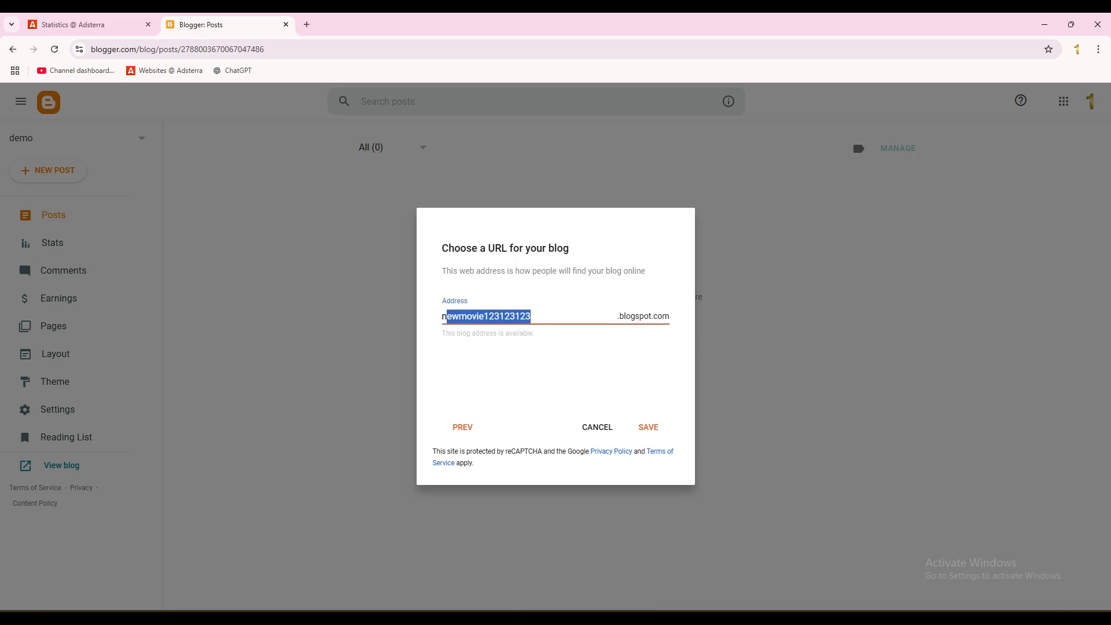
{"action": "key", "text": "Right"}
{"action": "key", "text": "shift+Left"}
{"action": "key", "text": "shift+Left"}
{"action": "key", "text": "shift+Left"}
{"action": "key", "text": "shift+Left"}
{"action": "key", "text": "shift+Left"}
{"action": "key", "text": "shift+Left"}
{"action": "key", "text": "shift+Left"}
{"action": "key", "text": "shift+Left"}
{"action": "key", "text": "shift+Left"}
{"action": "key", "text": "shift+Left"}
{"action": "key", "text": "shift+Left"}
{"action": "key", "text": "shift+Left"}
{"action": "key", "text": "shift+Left"}
{"action": "key", "text": "shift+Left"}
{"action": "key", "text": "shift+Left"}
{"action": "key", "text": "shift+Left"}
{"action": "key", "text": "shift+Left"}
{"action": "key", "text": "Tab"}
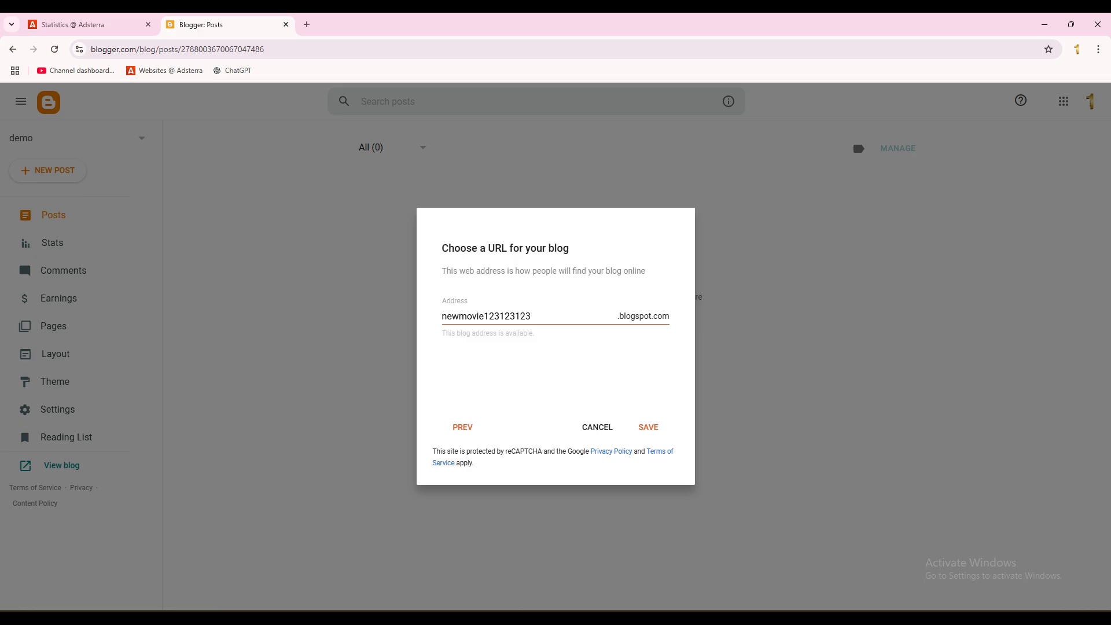
Save the new blog, view its newmovie123 home page, and return to the blog's post list
{"action": "key", "text": "Return"}
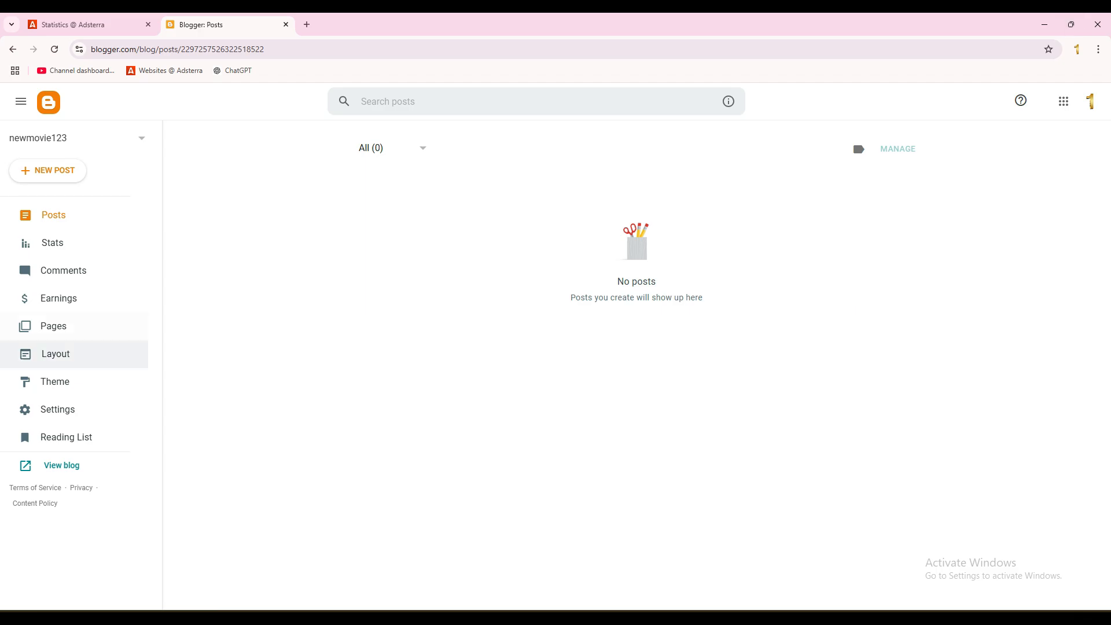
{"action": "left_click", "coordinate": [61, 465]}
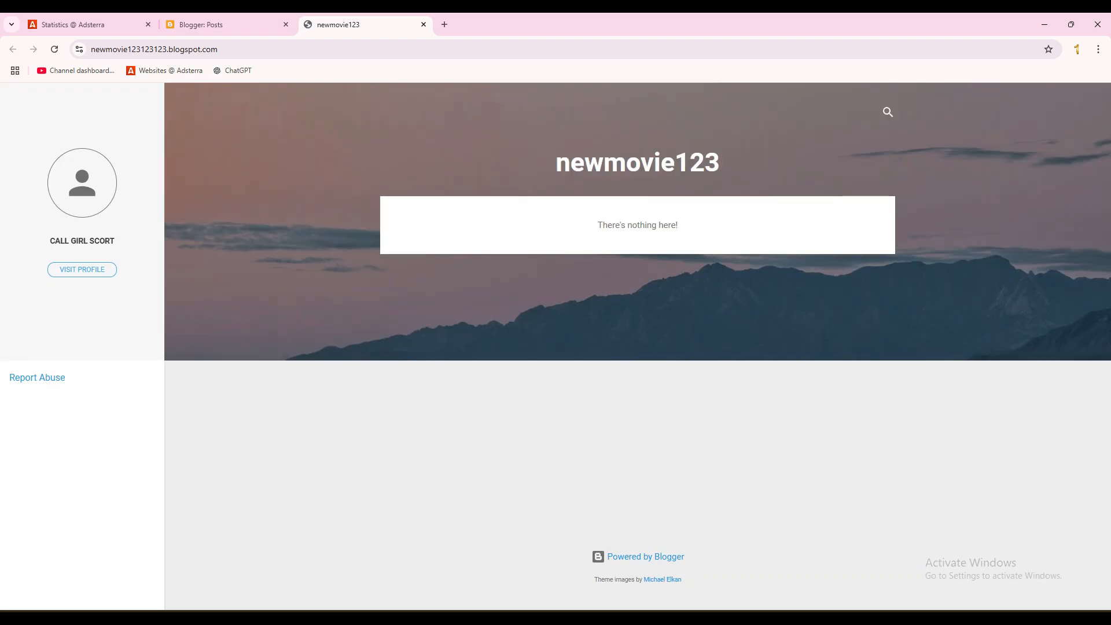
{"action": "double_click", "coordinate": [637, 162]}
{"action": "left_click", "coordinate": [637, 162]}
{"action": "double_click", "coordinate": [637, 162]}
{"action": "left_click", "coordinate": [637, 162]}
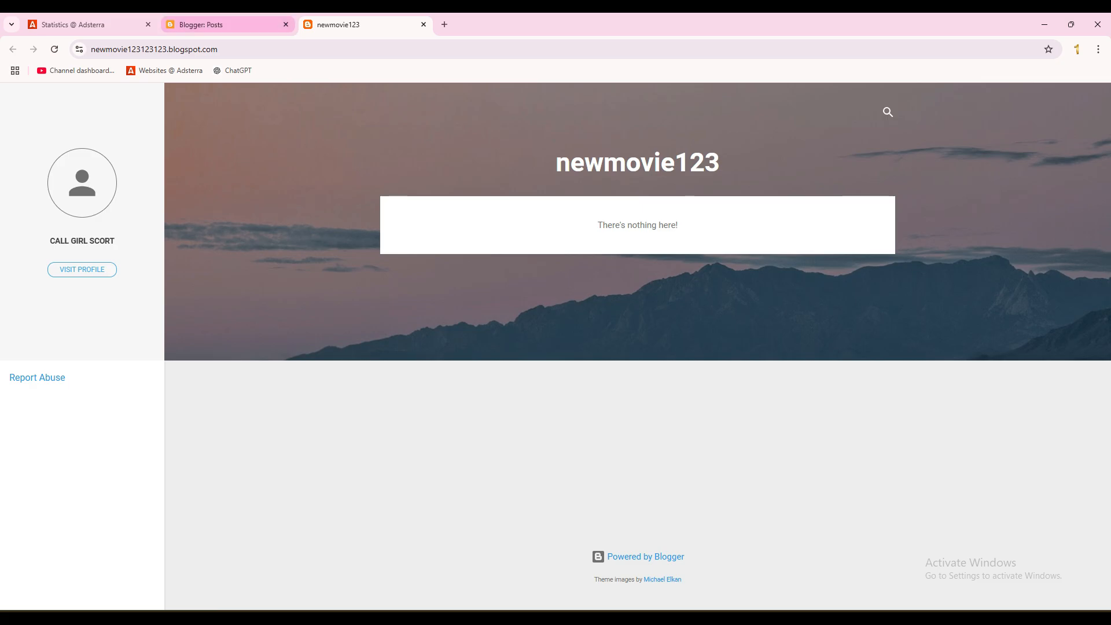
{"action": "left_click", "coordinate": [226, 25]}
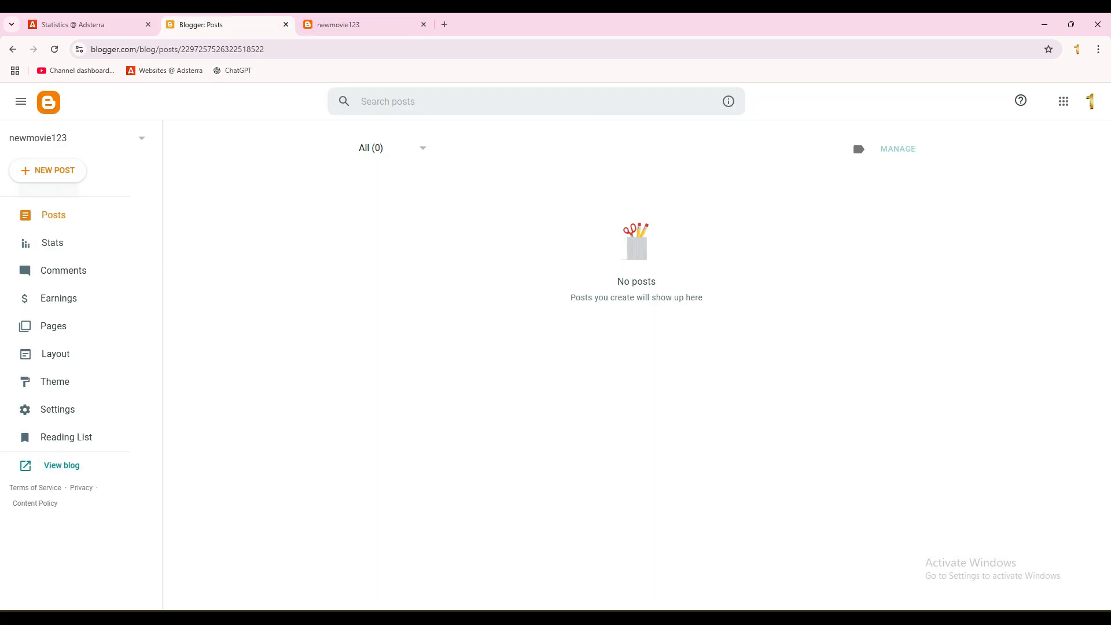
Arrange the newmovie123 and MLW NEW MOVIE Blogger windows side by side and start a new post in newmovie123
{"action": "mouse_move", "coordinate": [1071, 25]}
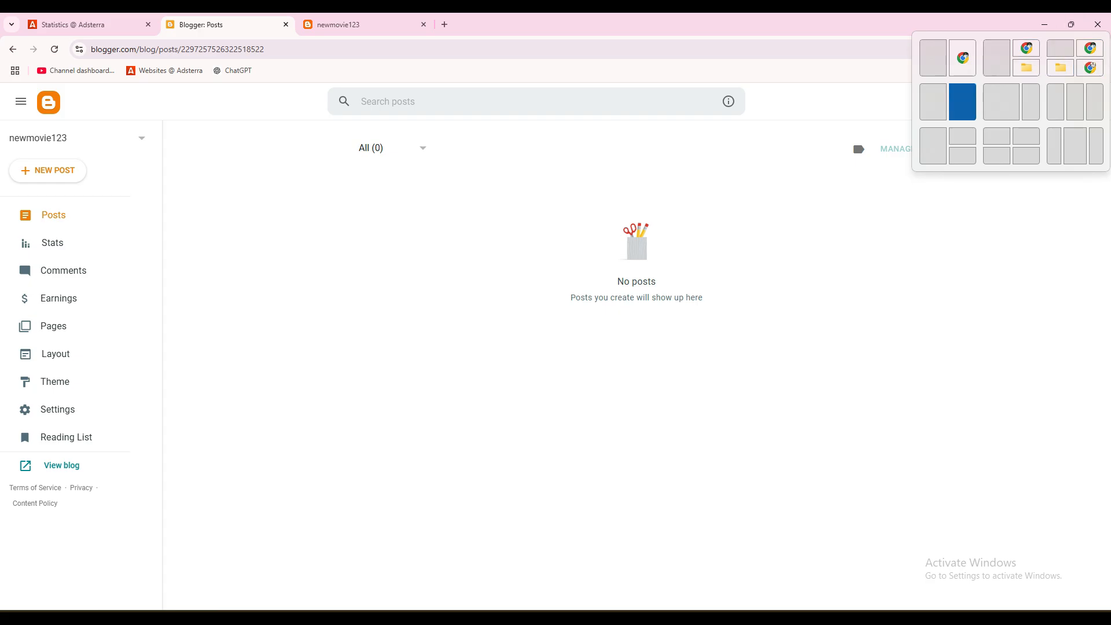
{"action": "left_click", "coordinate": [963, 102]}
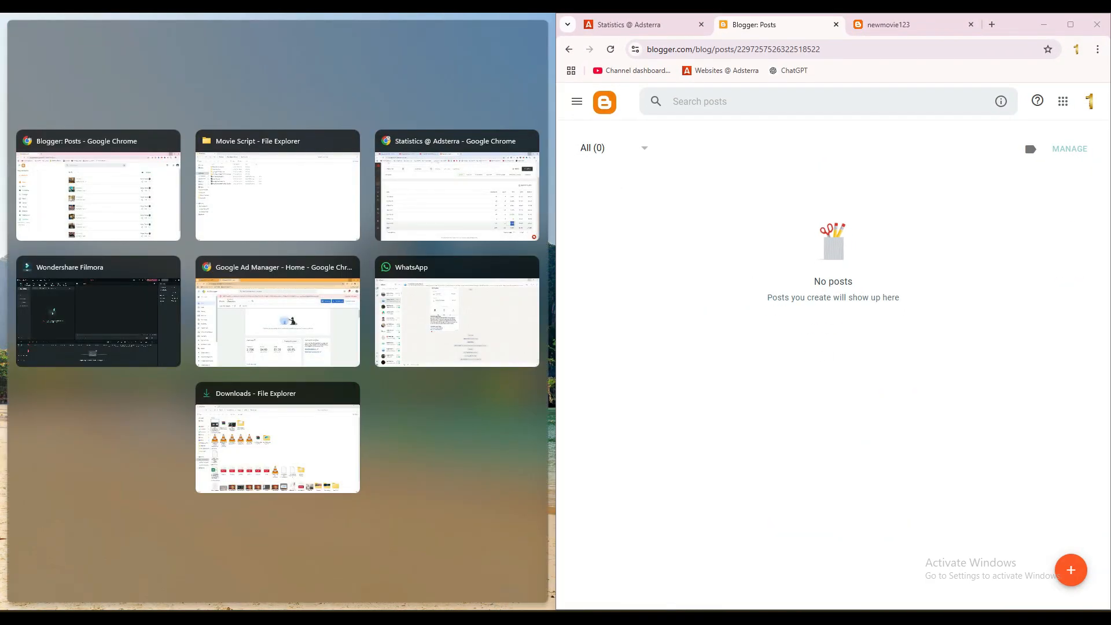
{"action": "left_click", "coordinate": [597, 617]}
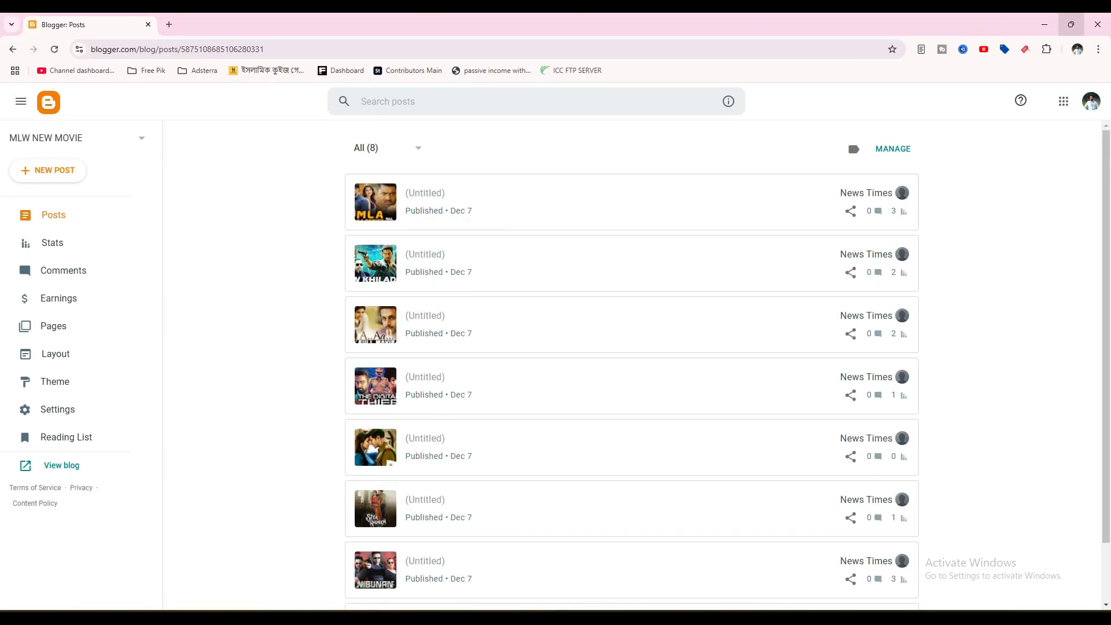
{"action": "mouse_move", "coordinate": [1071, 25]}
{"action": "left_click", "coordinate": [932, 58]}
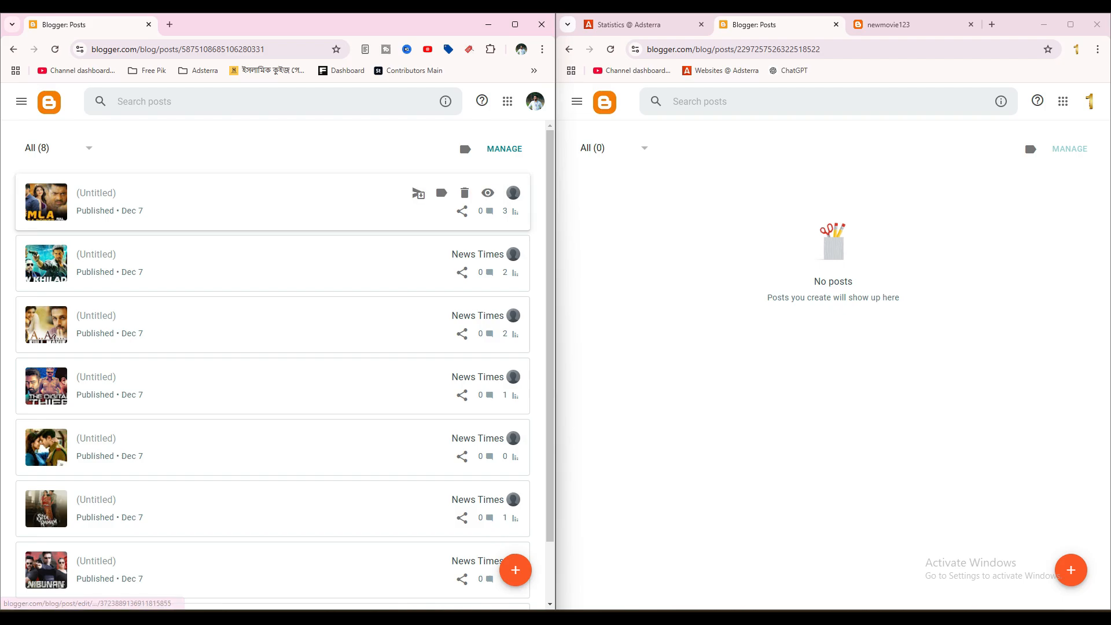
{"action": "left_click", "coordinate": [577, 102]}
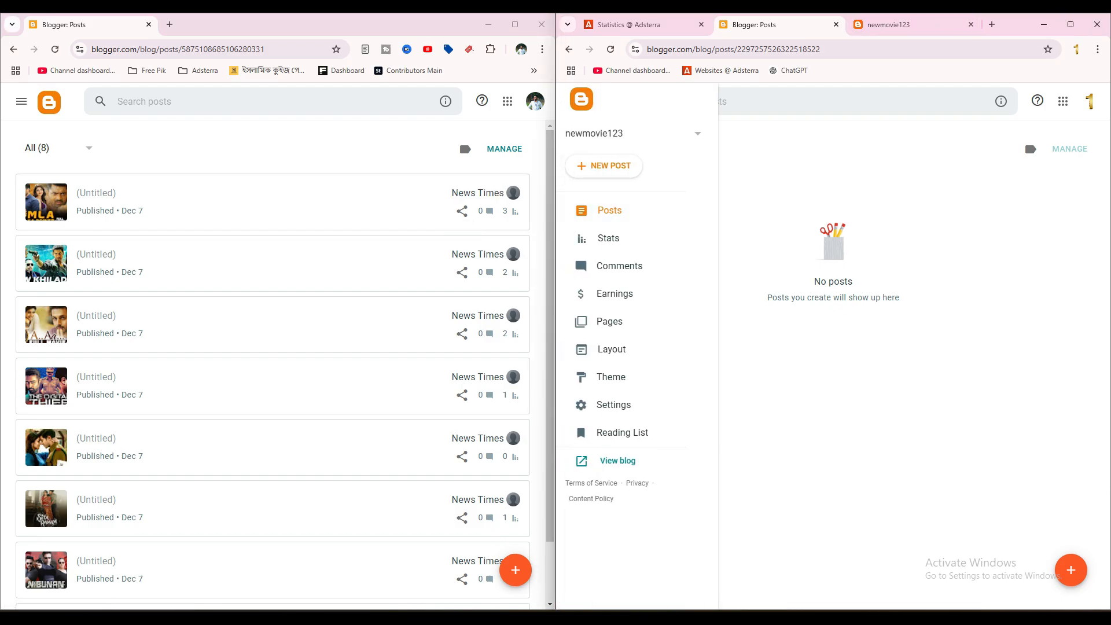
{"action": "left_click", "coordinate": [604, 165]}
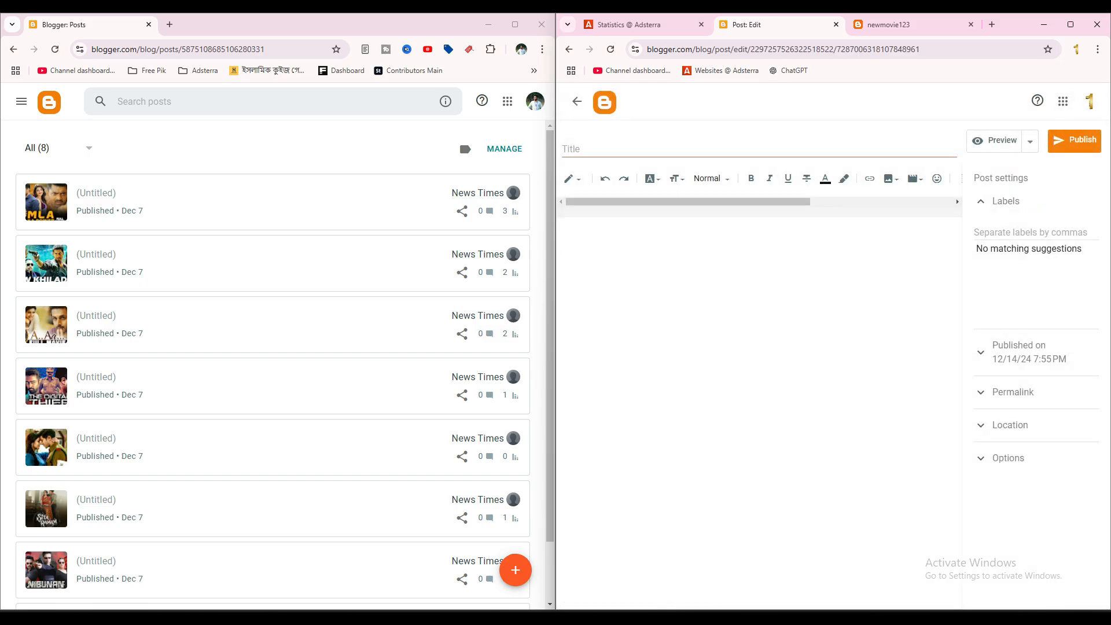
In the MLW NEW MOVIE window, switch to the blog containing The Digital Thief movie post and open that post for editing
{"action": "left_click", "coordinate": [232, 201]}
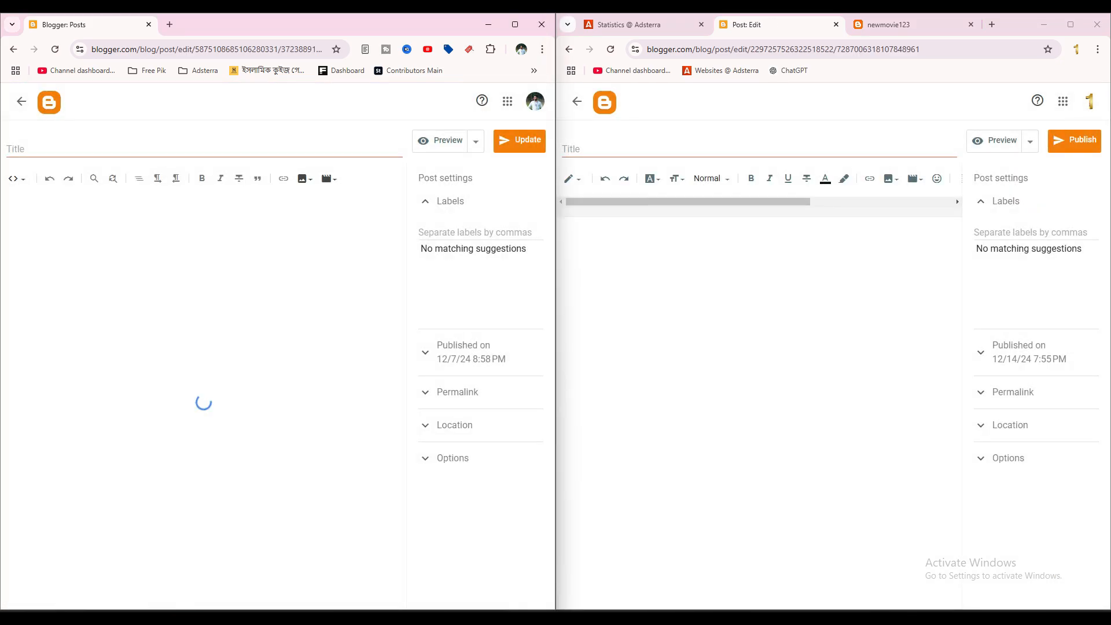
{"action": "left_click", "coordinate": [22, 102]}
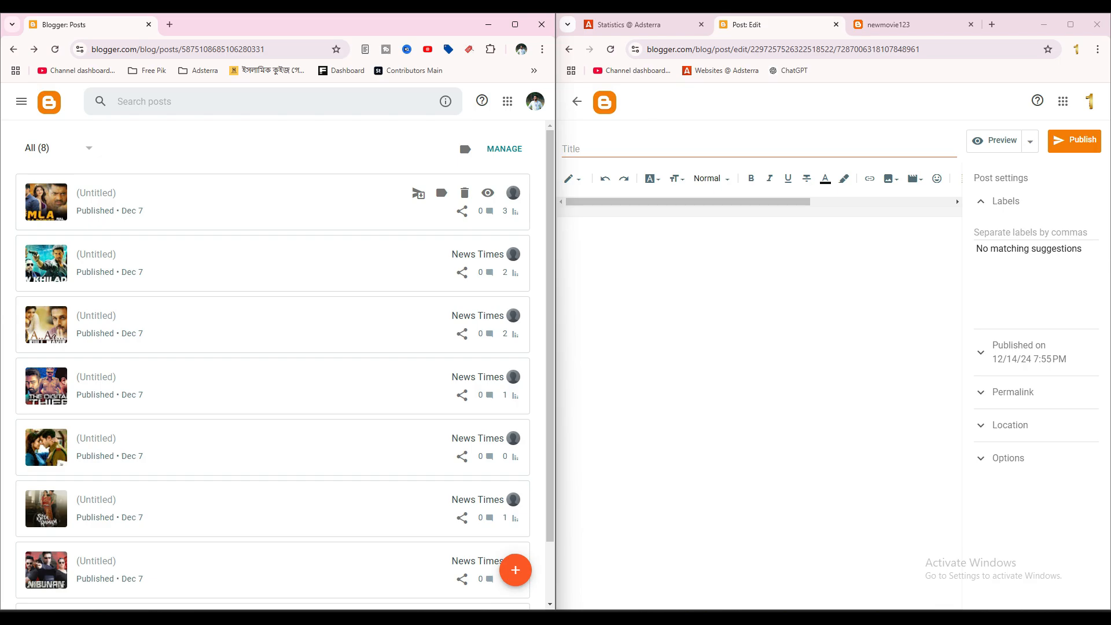
{"action": "left_click", "coordinate": [21, 102]}
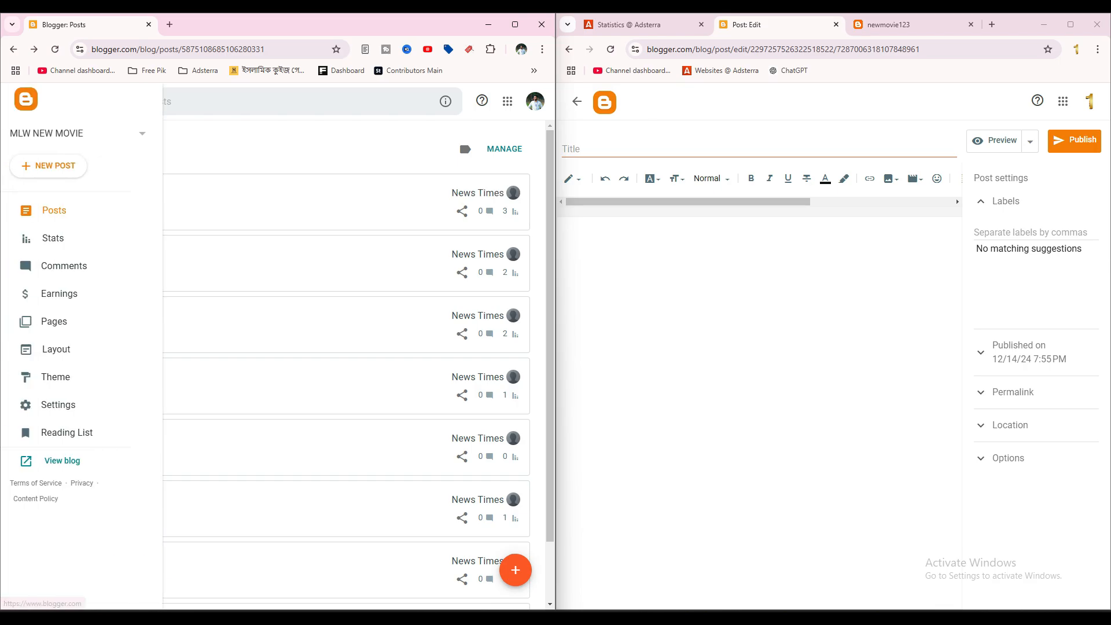
{"action": "left_click", "coordinate": [142, 133]}
{"action": "left_click", "coordinate": [34, 263]}
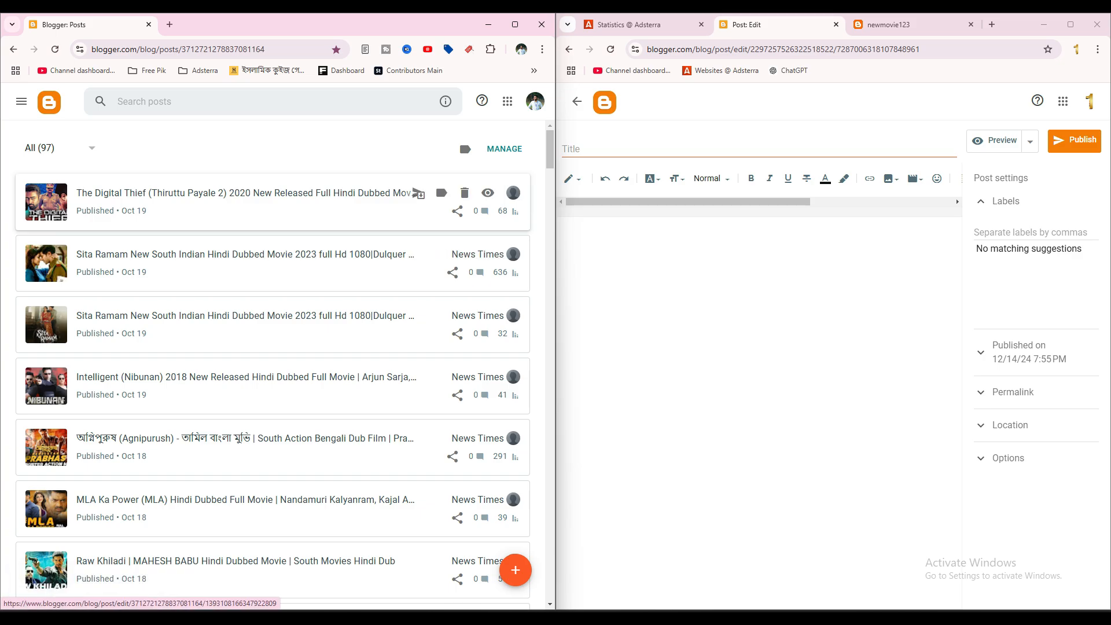
{"action": "left_click", "coordinate": [416, 192]}
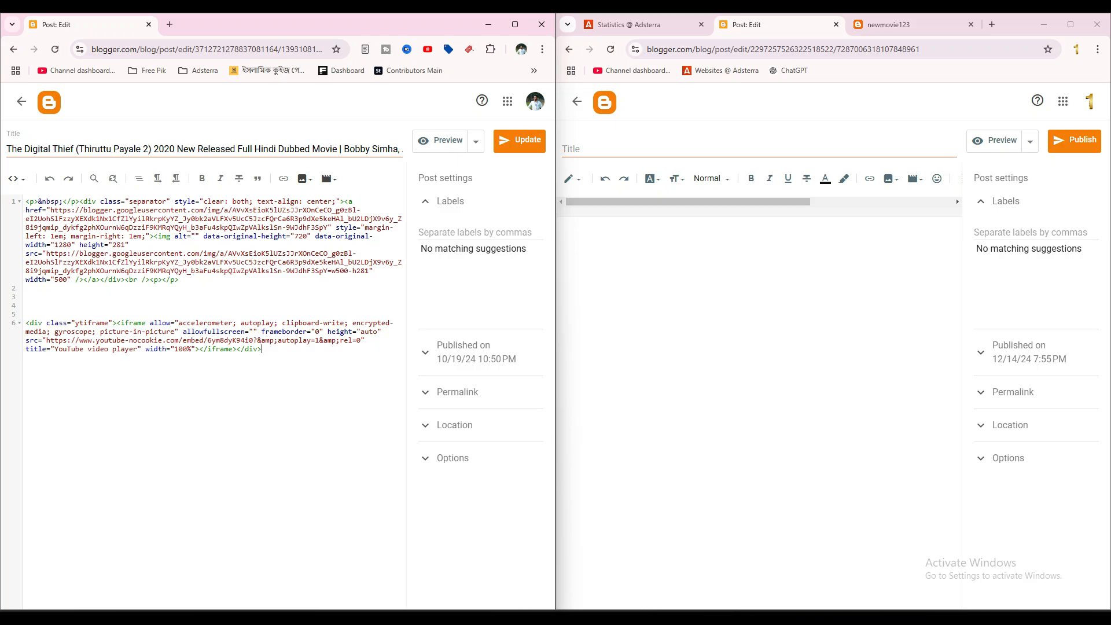
{"action": "left_click_drag", "start_coordinate": [263, 349], "coordinate": [50, 181]}
{"action": "left_click", "coordinate": [262, 350]}
Maximize the new post's window, look at the post in HTML view, and return it to Compose view
{"action": "left_click", "coordinate": [1070, 25]}
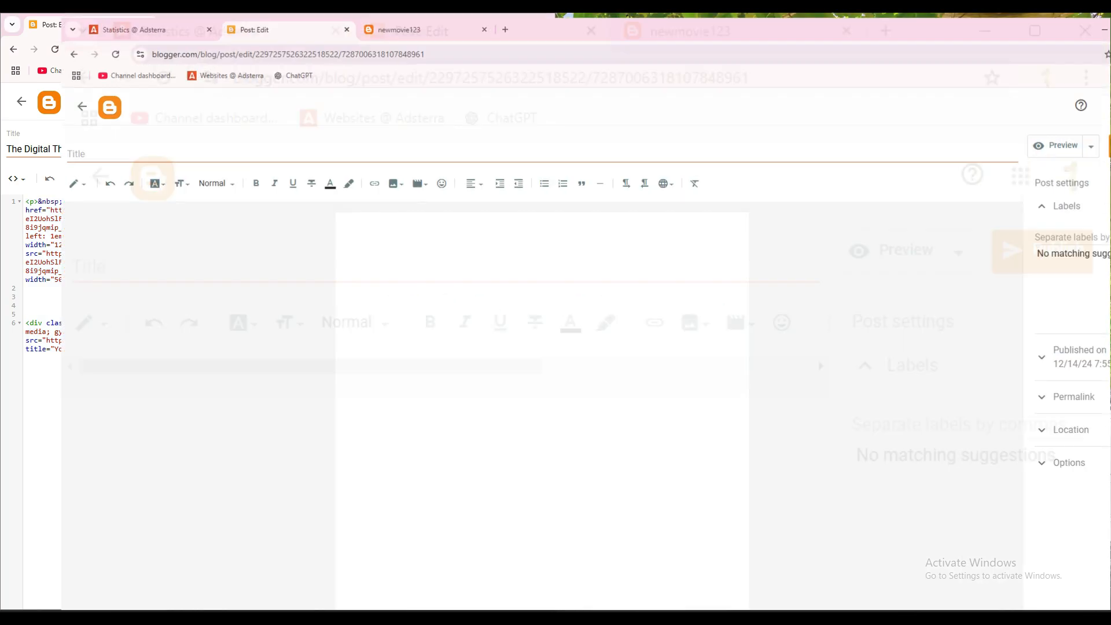
{"action": "key", "text": "ctrl+t"}
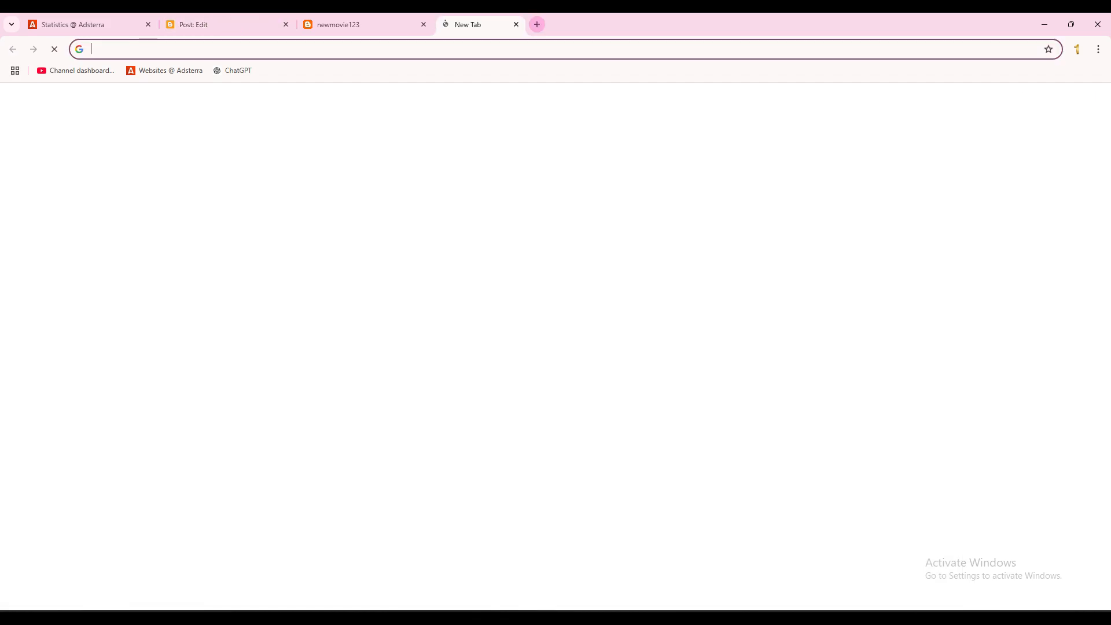
{"action": "key", "text": "ctrl+w"}
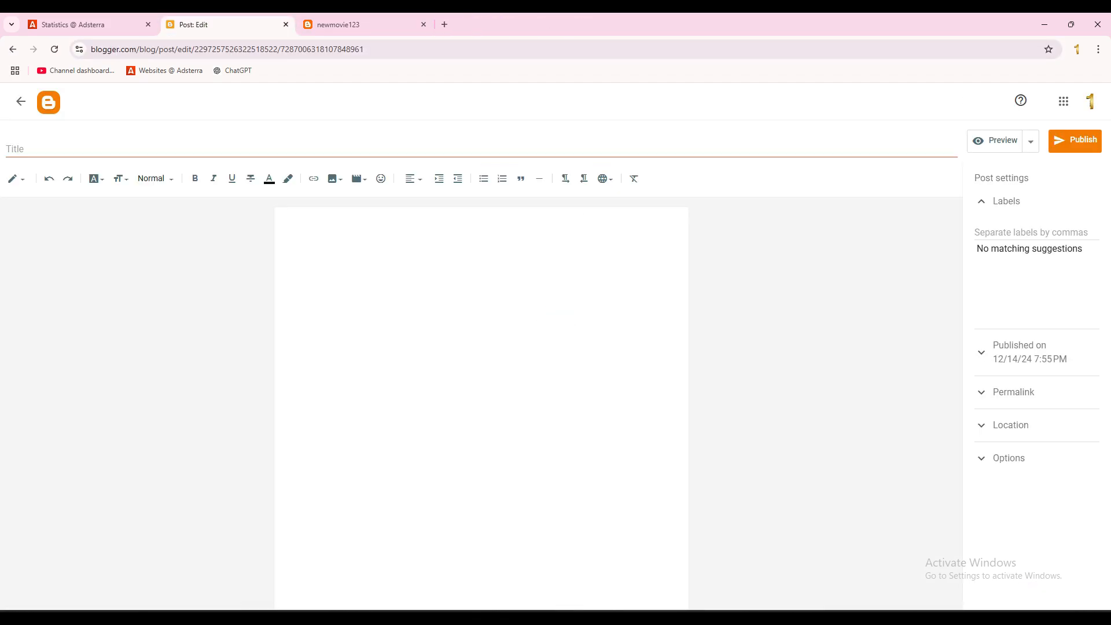
{"action": "left_click", "coordinate": [16, 178]}
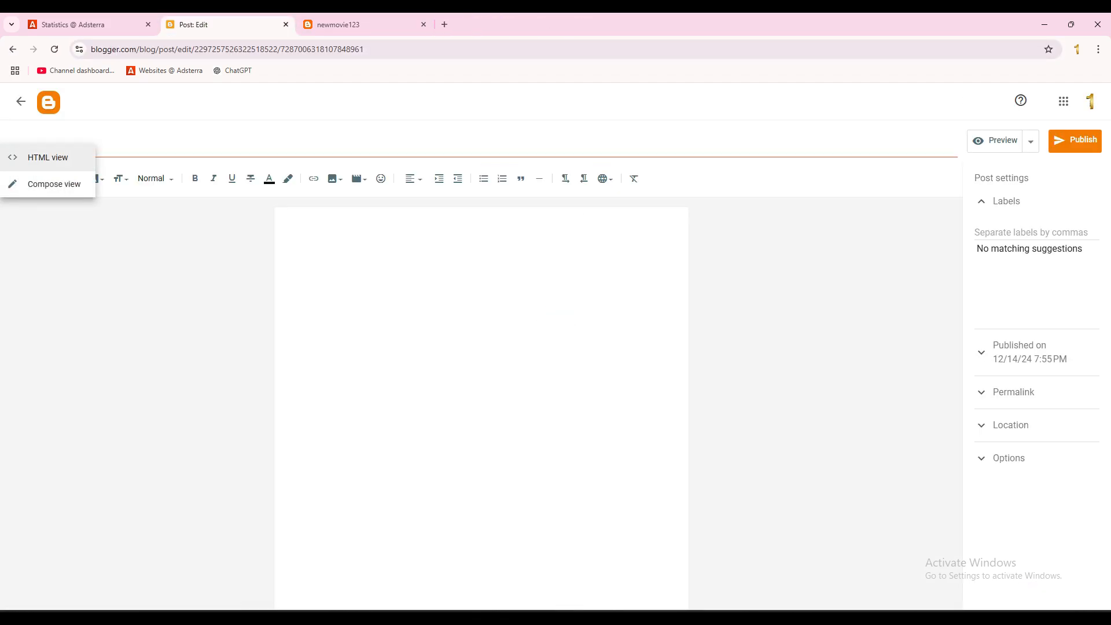
{"action": "left_click", "coordinate": [47, 183]}
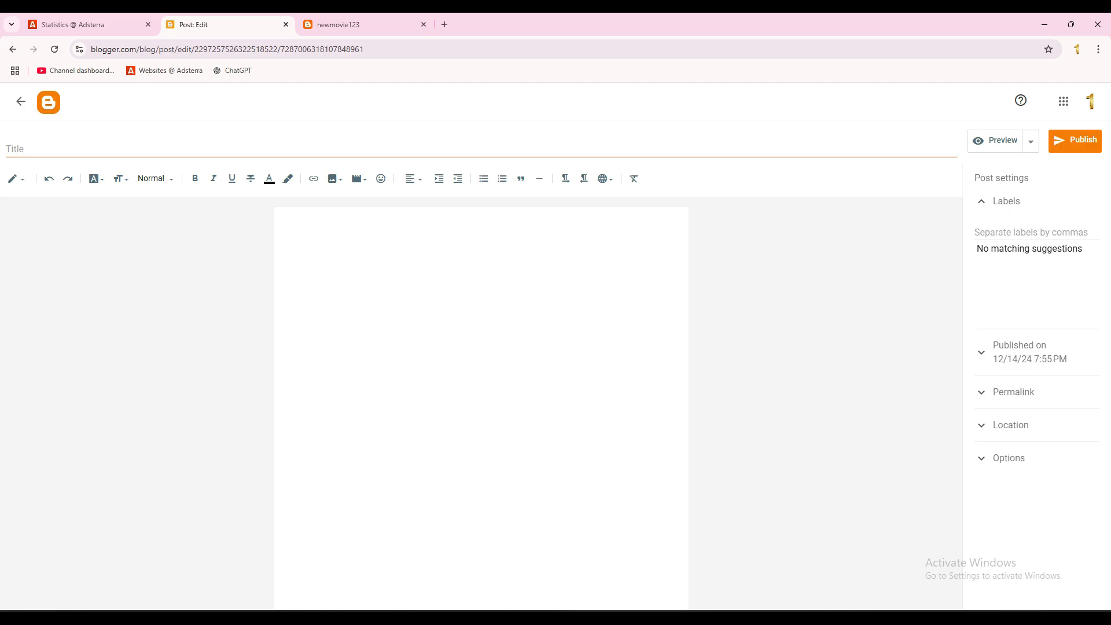
{"action": "left_click", "coordinate": [16, 178]}
{"action": "left_click", "coordinate": [41, 156]}
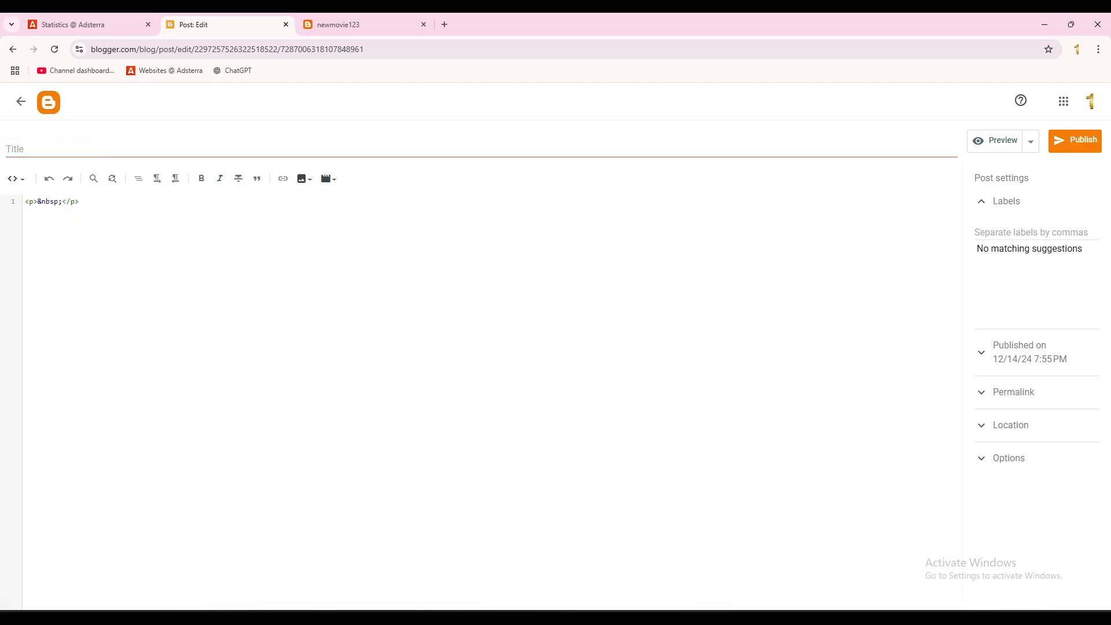
{"action": "left_click", "coordinate": [16, 179]}
{"action": "left_click", "coordinate": [43, 207]}
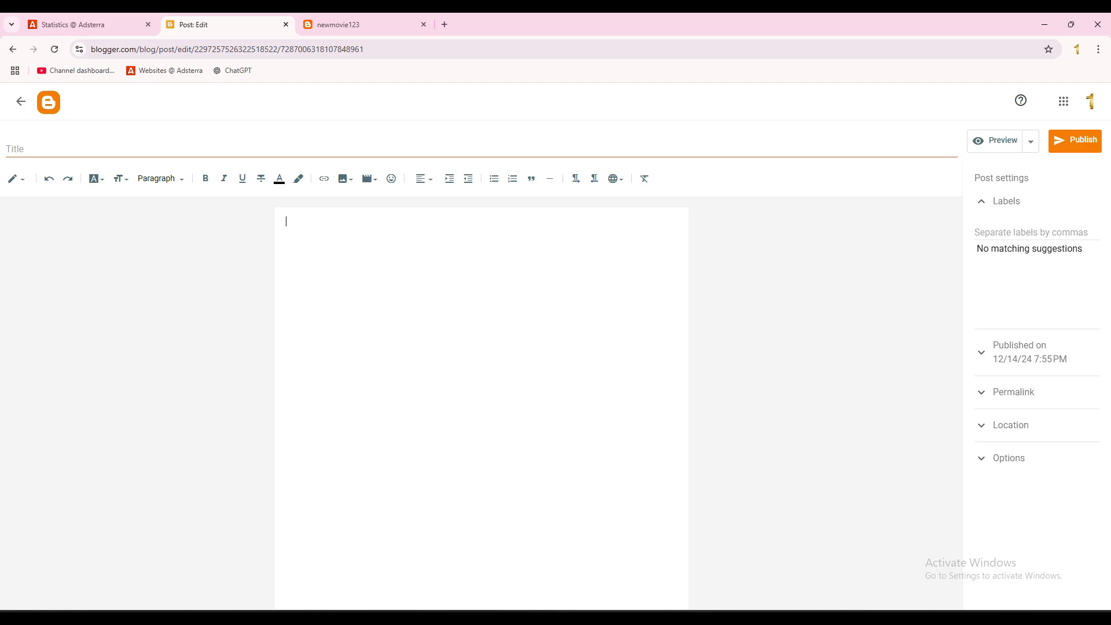
Examine the new post's options for inserting images from the computer or by URL and videos from YouTube, without inserting anything
{"action": "left_click", "coordinate": [345, 178]}
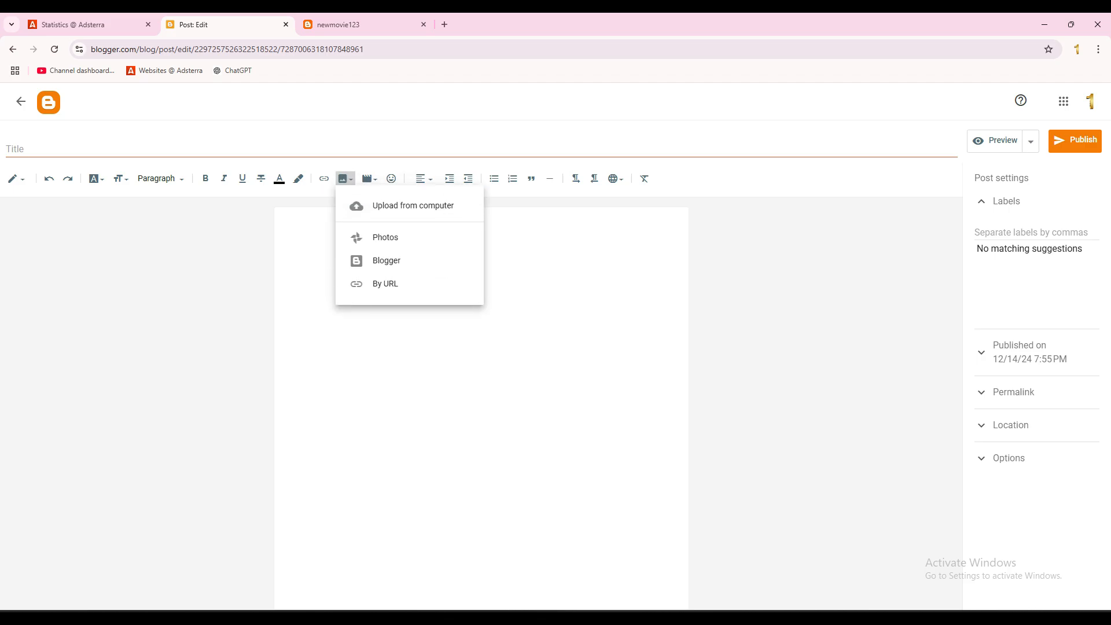
{"action": "left_click", "coordinate": [413, 206]}
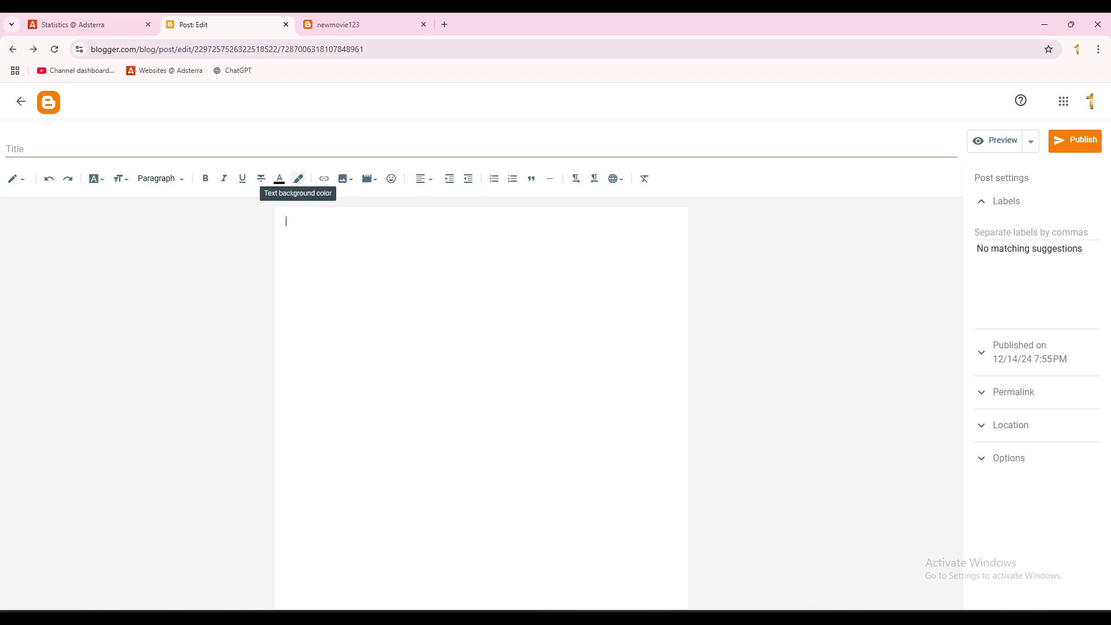
{"action": "left_click", "coordinate": [346, 178]}
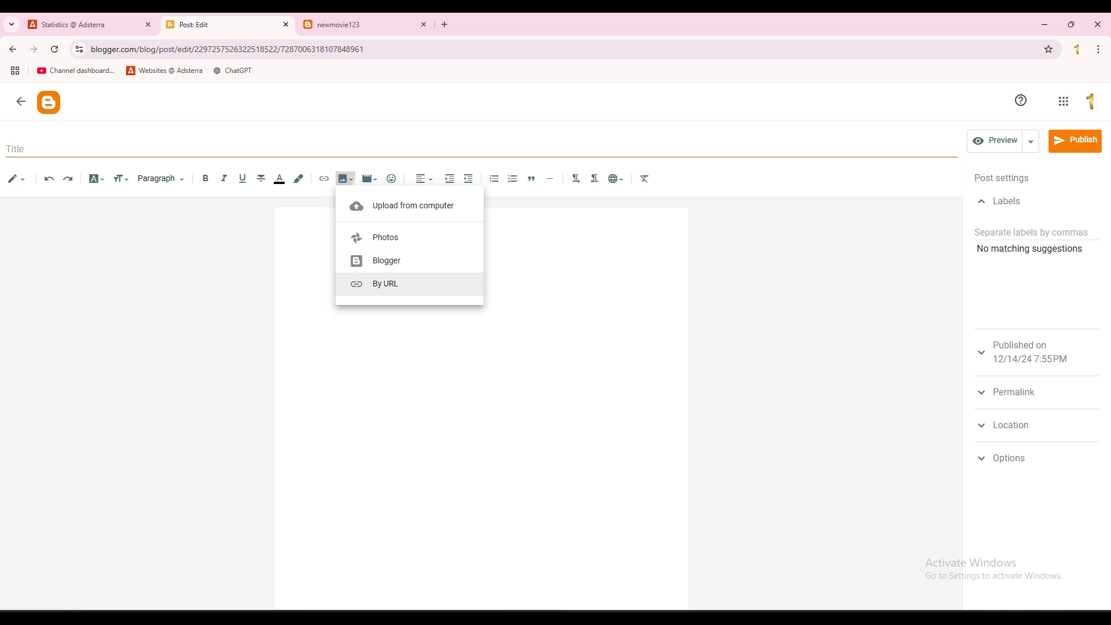
{"action": "left_click", "coordinate": [385, 283]}
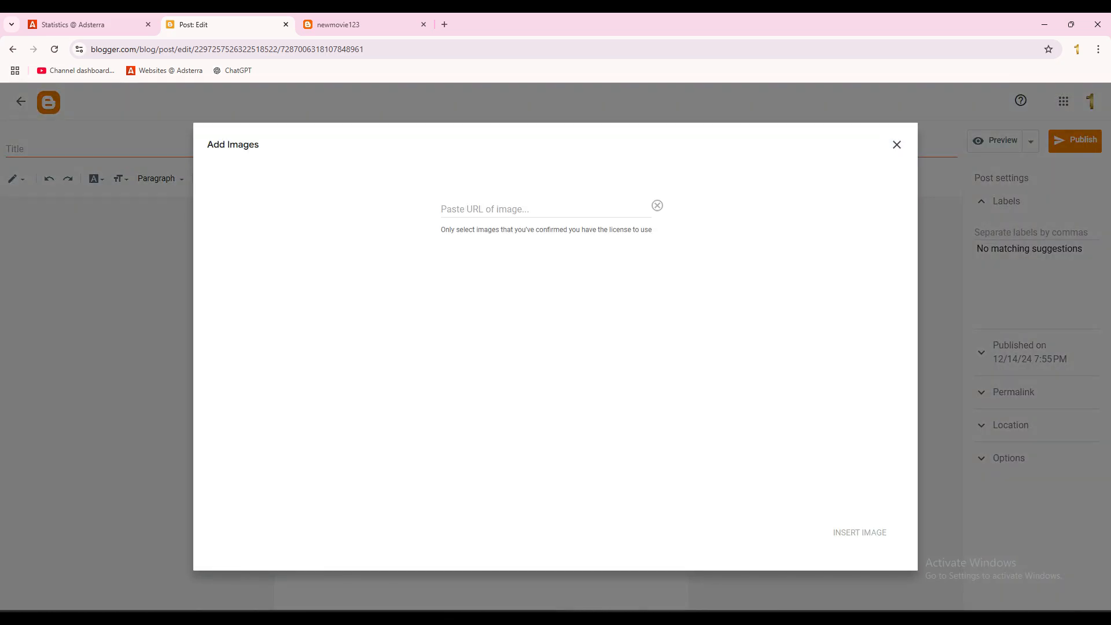
{"action": "left_click", "coordinate": [897, 144]}
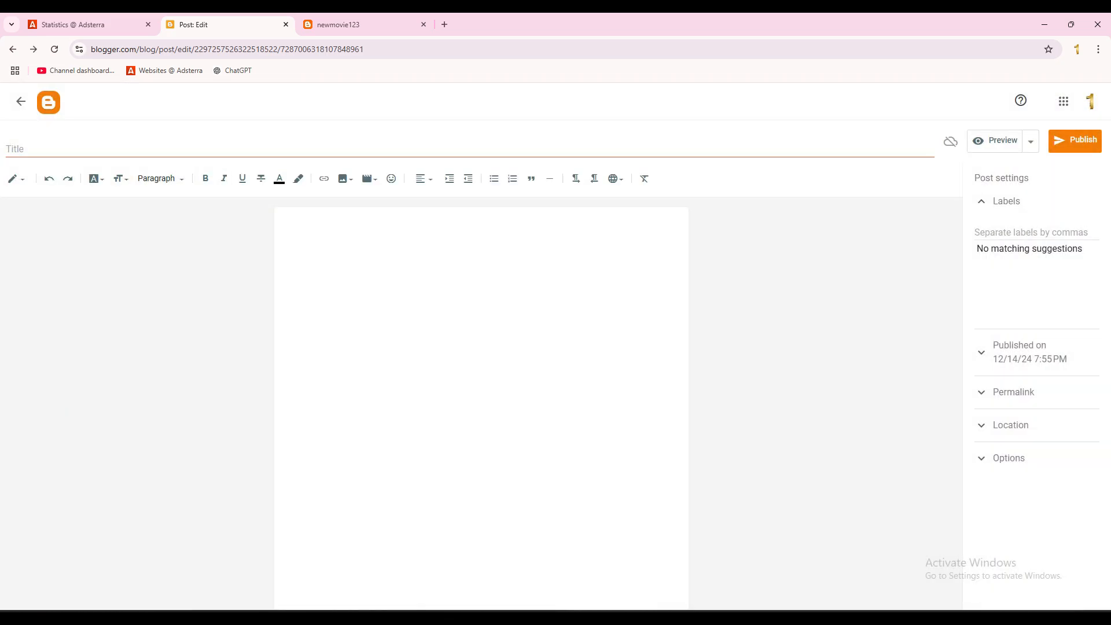
{"action": "left_click", "coordinate": [369, 178]}
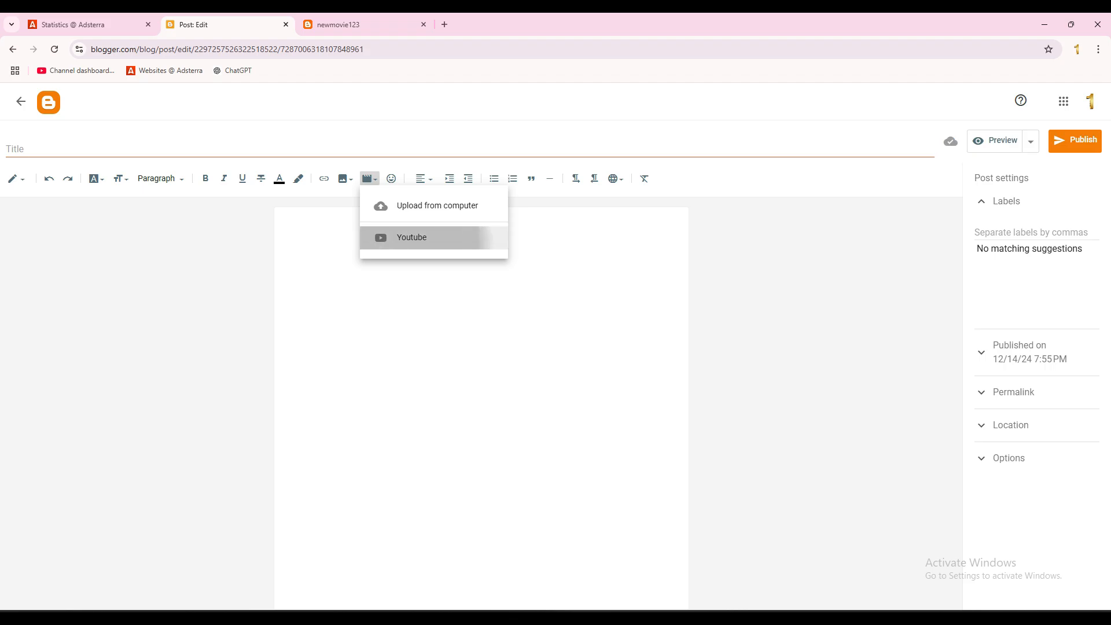
{"action": "left_click", "coordinate": [411, 238]}
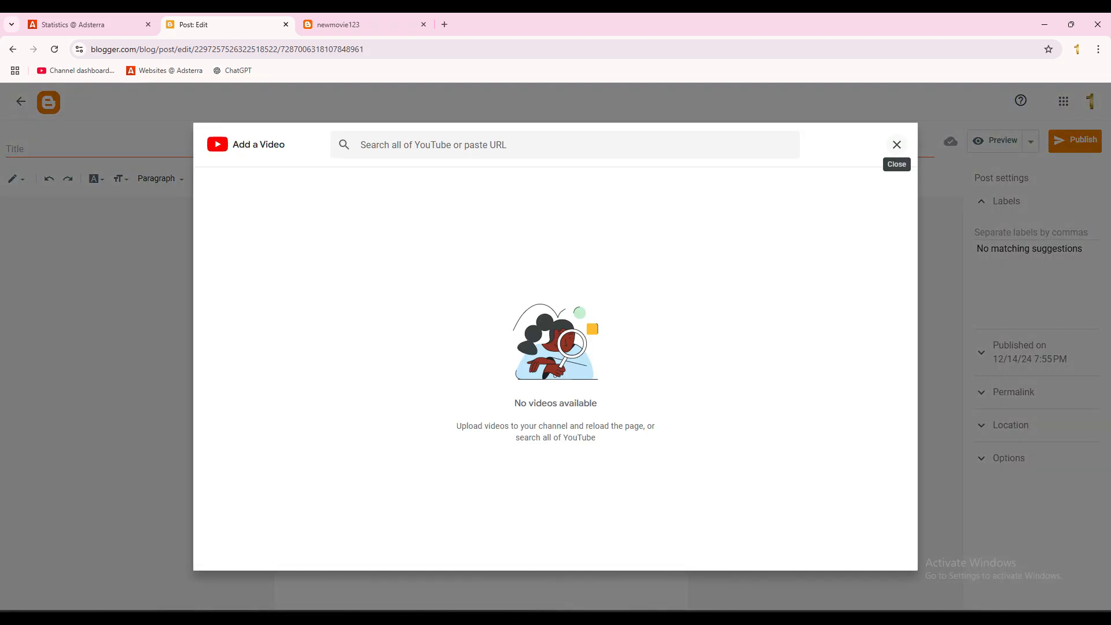
{"action": "left_click", "coordinate": [897, 145]}
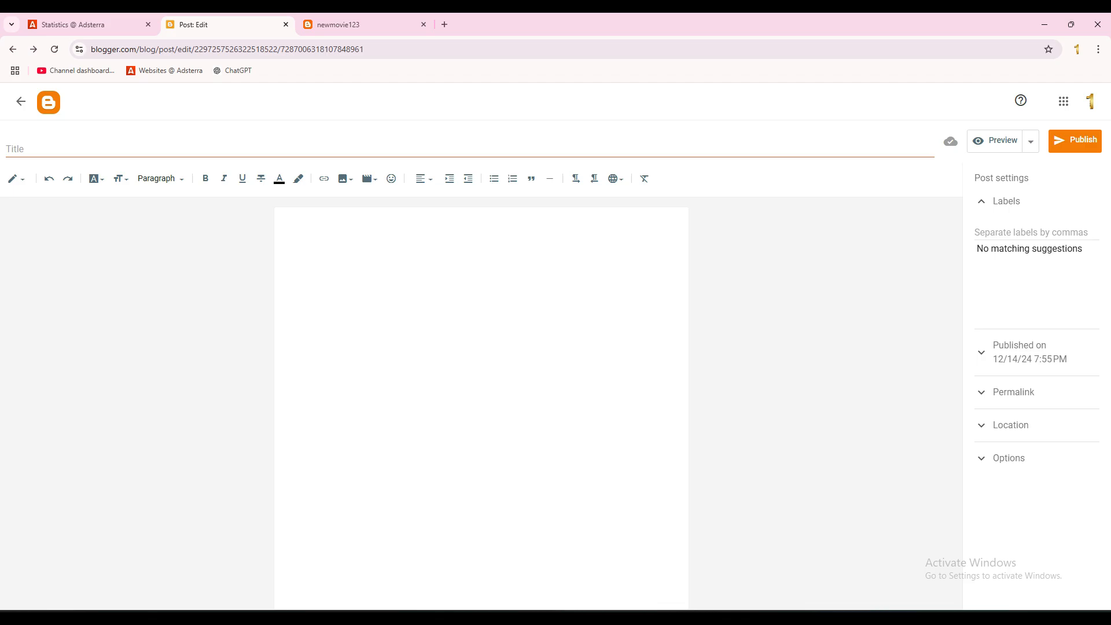
Arrange the two Blogger windows side by side and copy The Digital Thief post's full HTML into the new post's body in Compose view
{"action": "mouse_move", "coordinate": [1071, 24]}
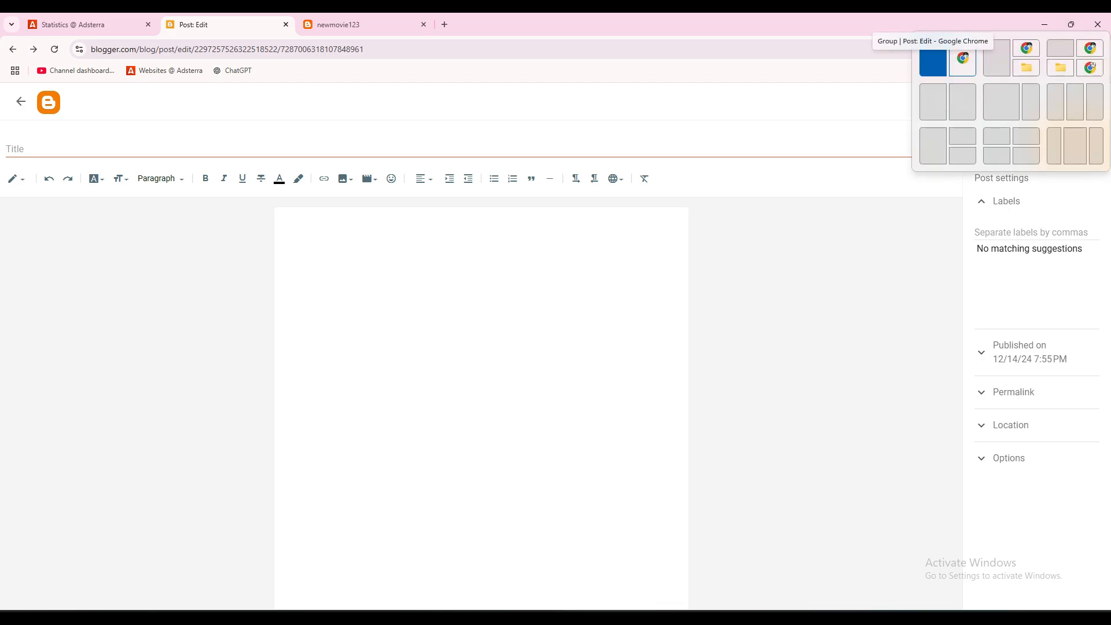
{"action": "left_click", "coordinate": [962, 102]}
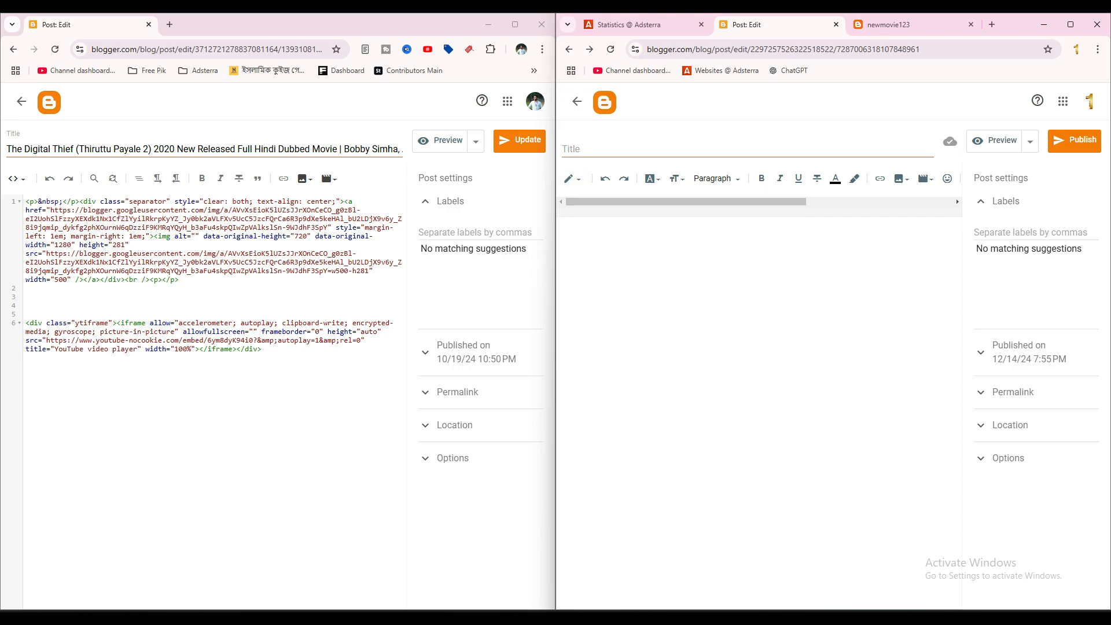
{"action": "left_click", "coordinate": [263, 349]}
{"action": "left_click", "coordinate": [889, 25]}
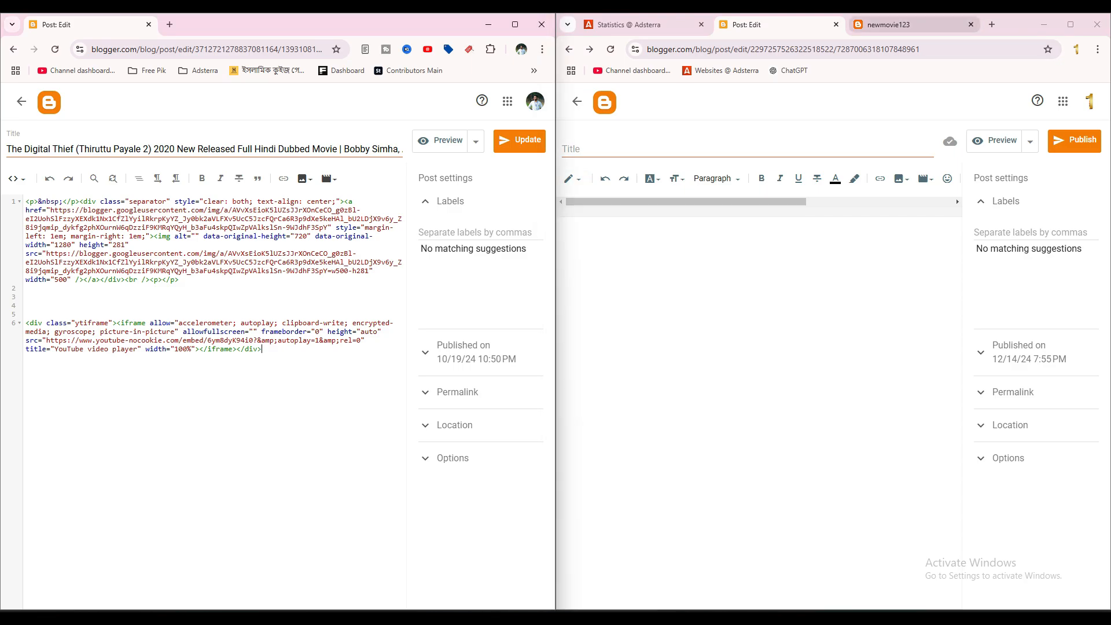
{"action": "left_click", "coordinate": [776, 24]}
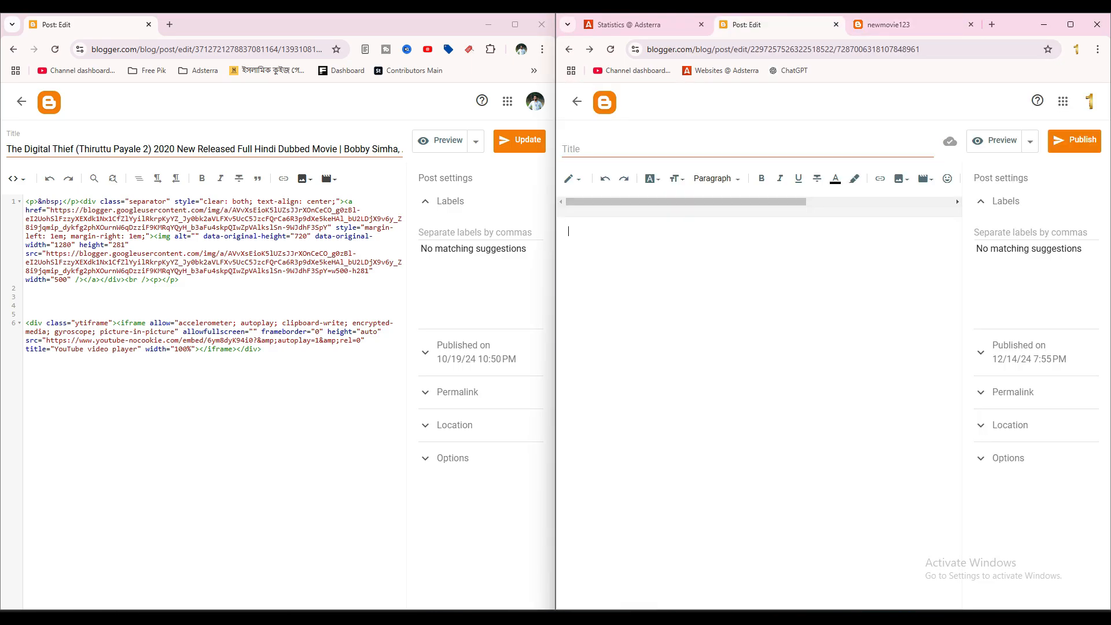
{"action": "key", "text": "alt+Tab"}
{"action": "key", "text": "ctrl+a"}
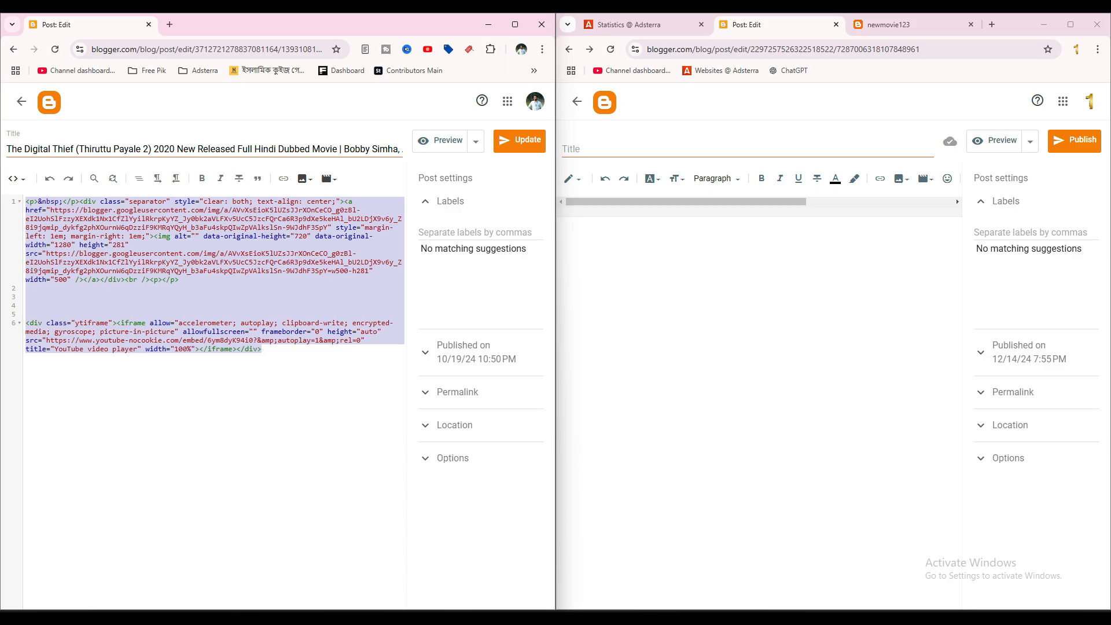
{"action": "left_click_drag", "start_coordinate": [214, 260], "coordinate": [758, 324]}
Copy The Digital Thief post's full title into the new post's title and publish the post to newmovie123
{"action": "left_click", "coordinate": [203, 149]}
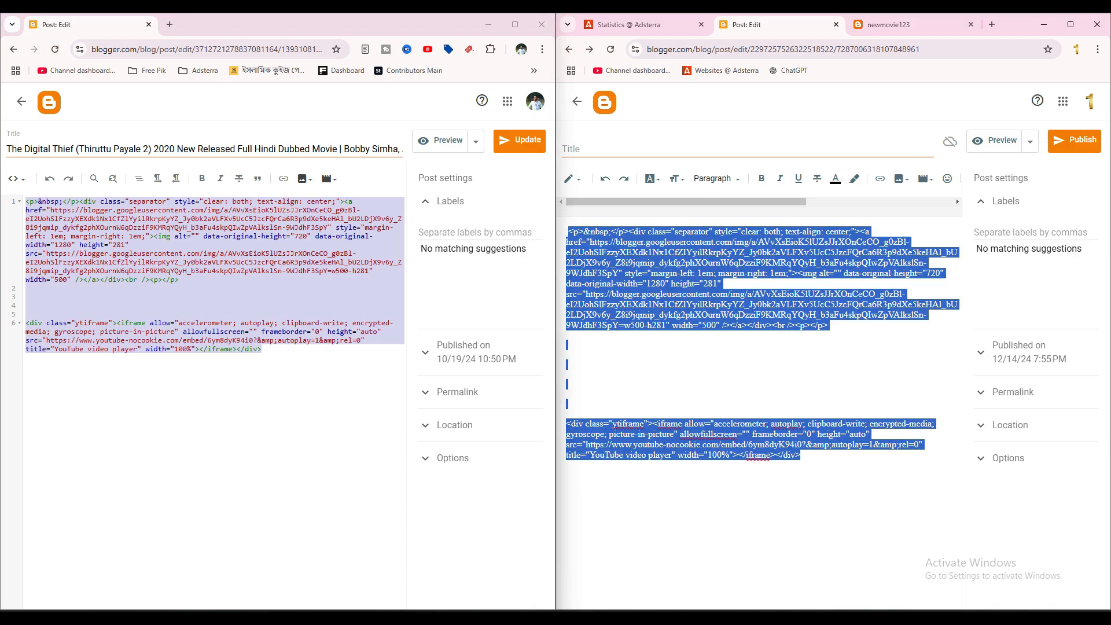
{"action": "key", "text": "ctrl+a"}
{"action": "left_click_drag", "start_coordinate": [203, 149], "coordinate": [579, 149]}
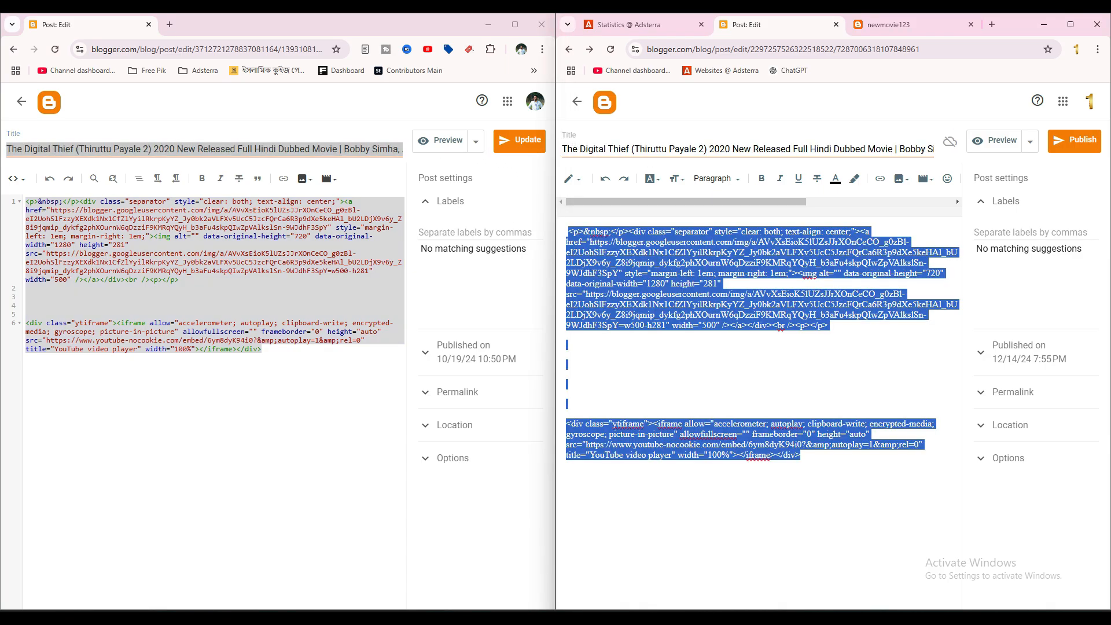
{"action": "left_click", "coordinate": [1074, 140]}
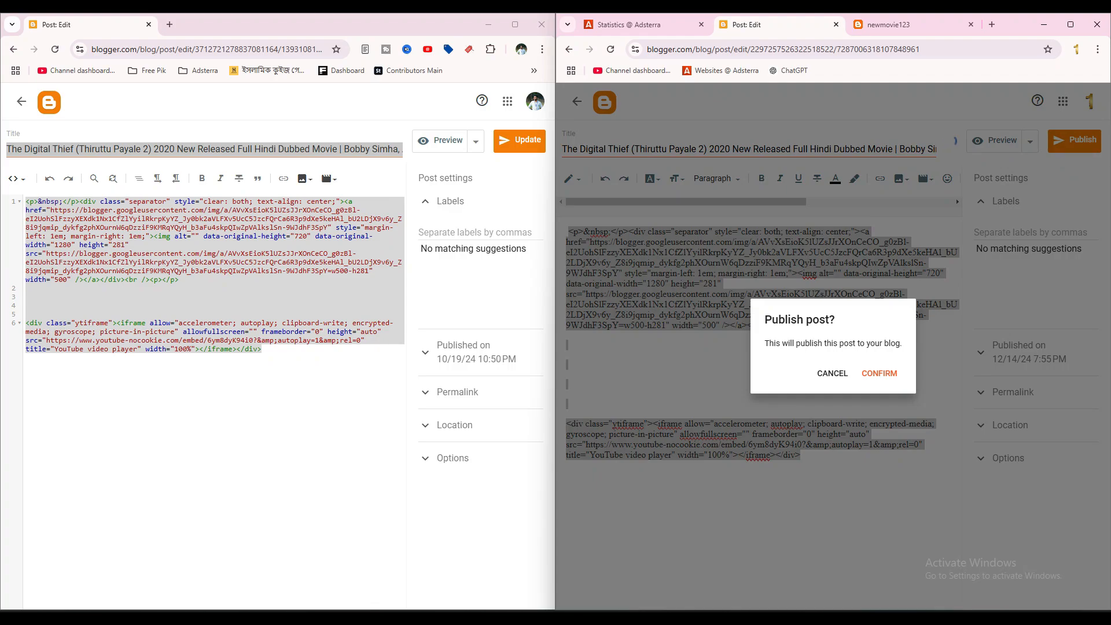
{"action": "left_click", "coordinate": [879, 373]}
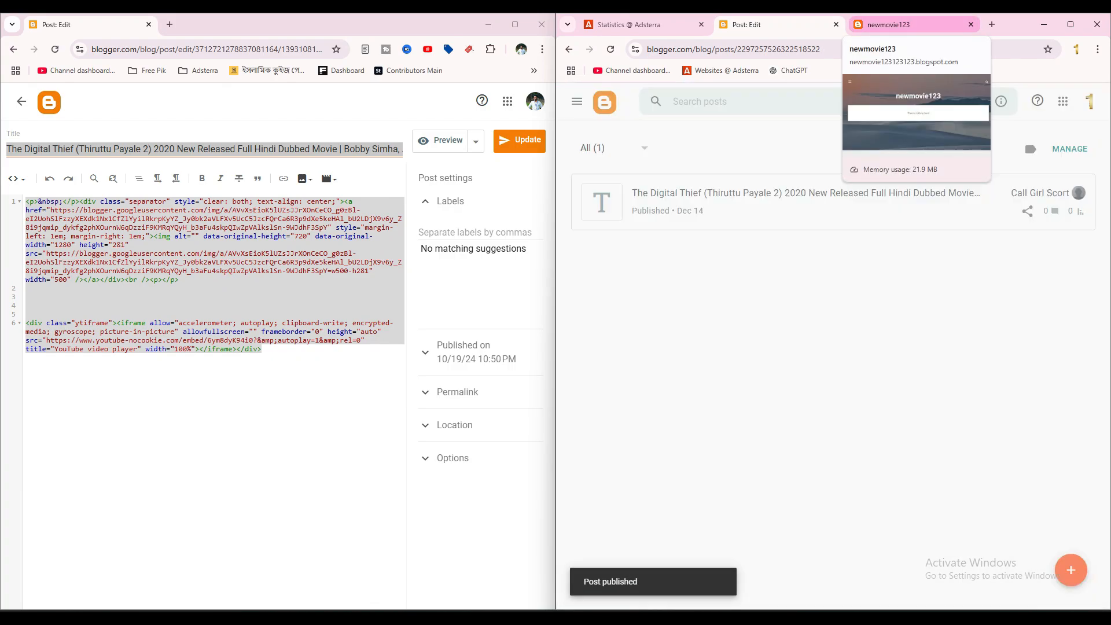
Check how the published post appears on the live newmovie123 blog and return to the posts list
{"action": "left_click", "coordinate": [891, 24]}
{"action": "key", "text": "ctrl+shift+Tab"}
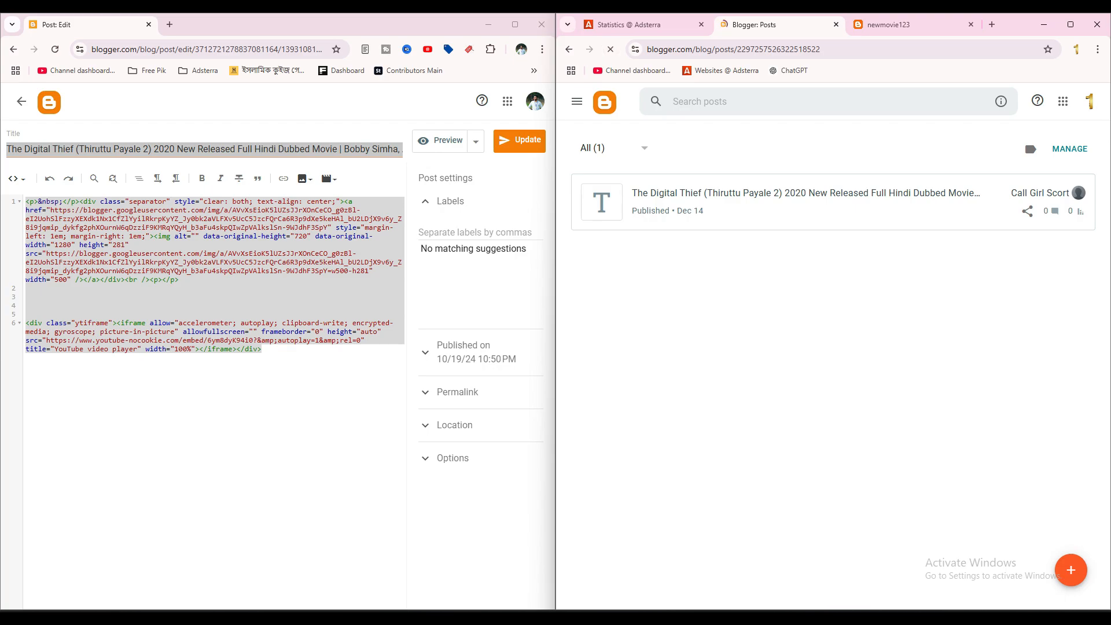
{"action": "key", "text": "ctrl+Tab"}
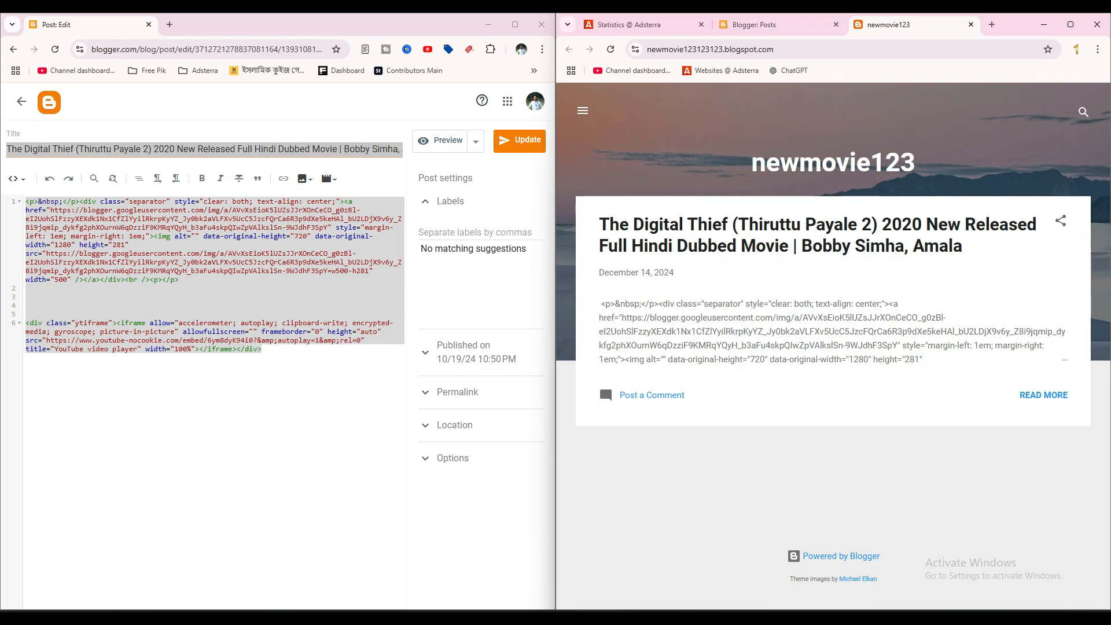
{"action": "key", "text": "ctrl+shift+Tab"}
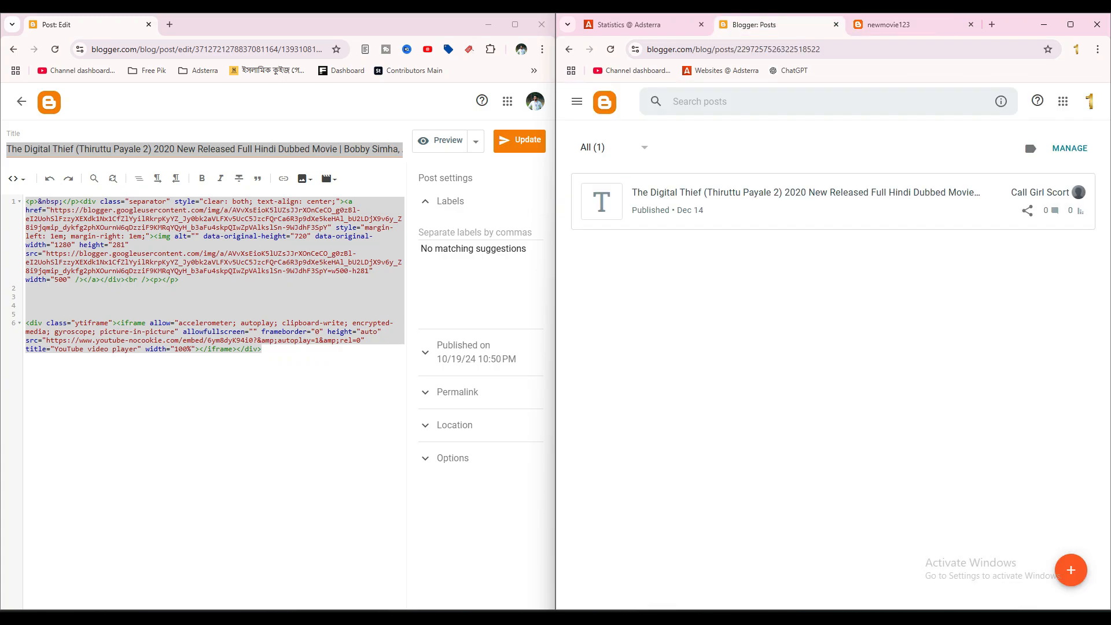
Copy the source post's HTML again, reopen the newmovie123 post in HTML view, replace all its code with it and update the post
{"action": "triple_click", "coordinate": [268, 349]}
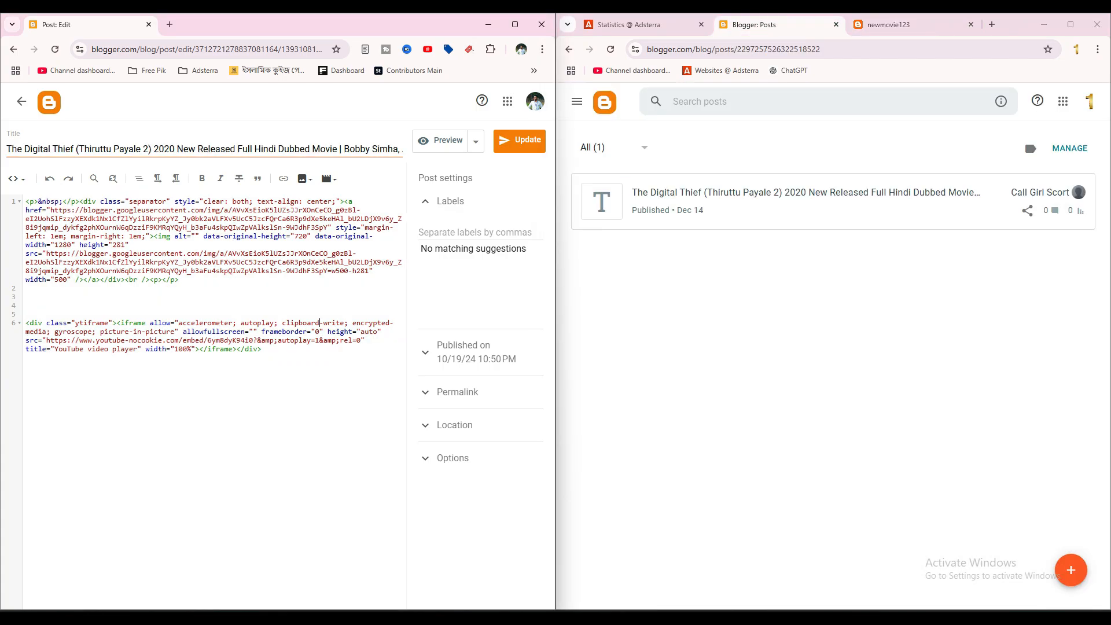
{"action": "key", "text": "ctrl+a"}
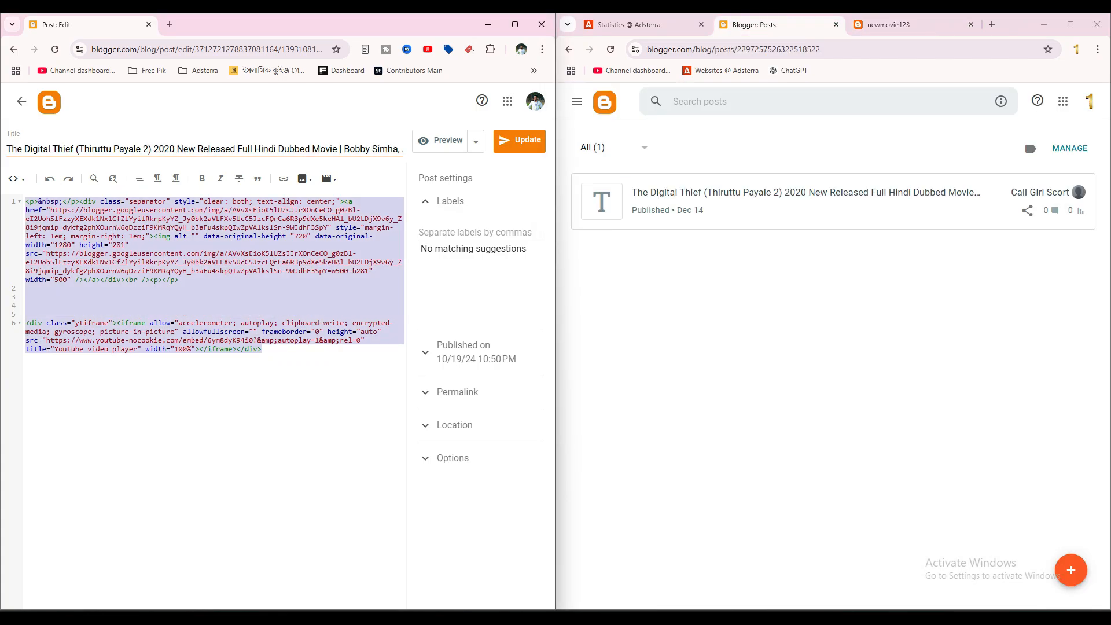
{"action": "key", "text": "alt+Tab"}
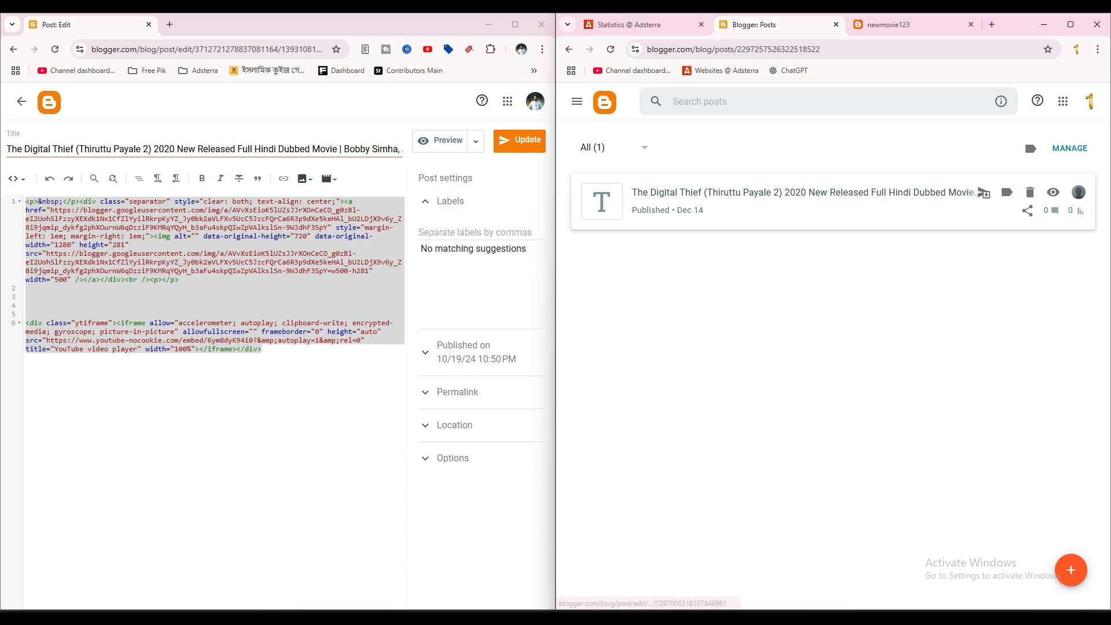
{"action": "left_click", "coordinate": [798, 192]}
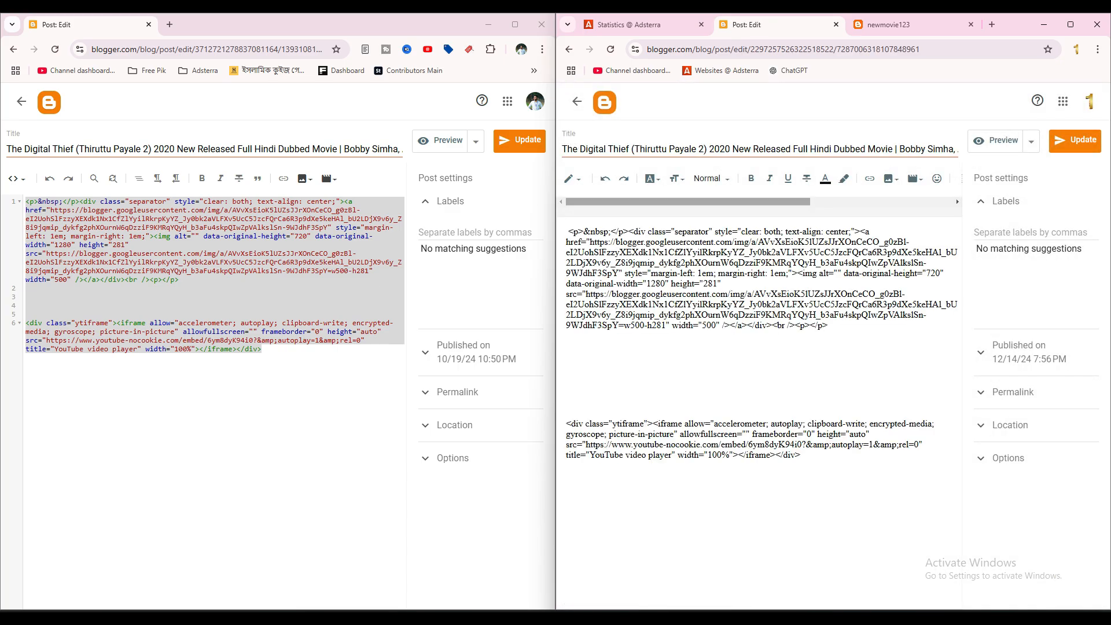
{"action": "left_click", "coordinate": [570, 178]}
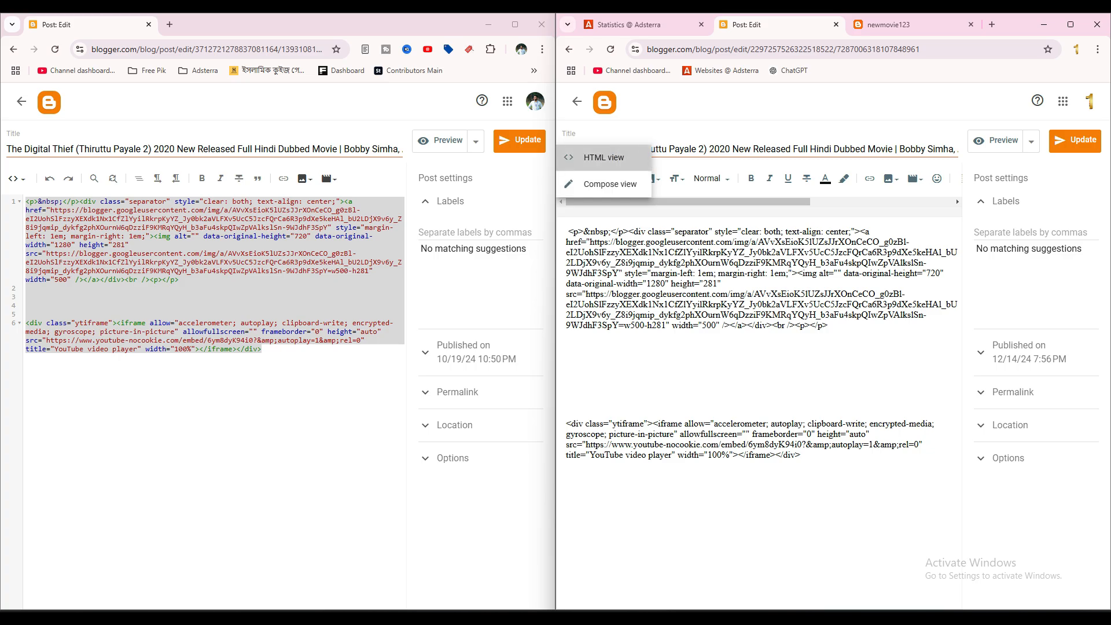
{"action": "left_click", "coordinate": [587, 154]}
{"action": "key", "text": "ctrl+a"}
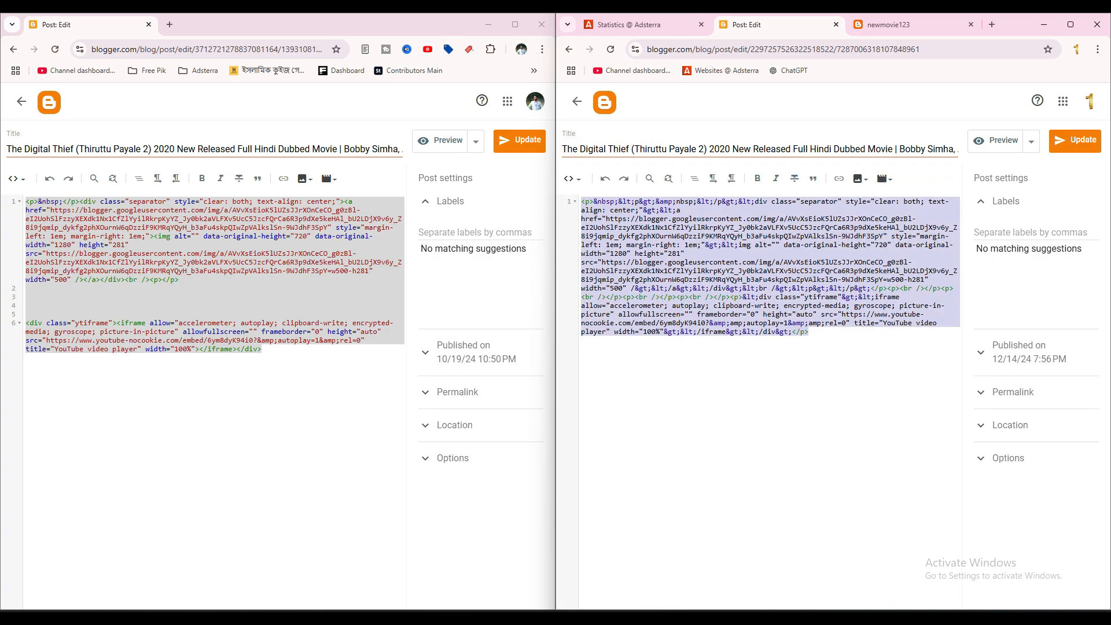
{"action": "type", "text": "<p>&nbsp;</p><div class=\"separator\" style=\"clear: both; text-align: center;\"><a href=\"https://blogger.googleusercontent.com/img/a/AVvXsEioK5lUZsJJrXOnCeCO_g0zBl-eI2UohSlFzzyXEXdk1Nx1CfZlYyilRkrpKyYZ_Jy0bk2aVLFXv5UcC5JzcFQrCa6R3p9dXe5keHAl_bU2LDjX9v6y_Z8i9jqmip_dykfg2phXOurnW6qDzziF9KMRqYQyH_b3aFu4skpQIwZpVAlkslSn-9WJdhF3SpY\" style=\"margin-left: 1em; margin-right: 1em;\"><img alt=\"\" data-original-height=\"720\" data-original-width=\"1280\" height=\"281\" src=\"https://blogger.googleusercontent.com/img/a/AVvXsEioK5lUZsJJrXOnCeCO_g0zBl-eI2UohSlFzzyXEXdk1Nx1CfZlYyilRkrpKyYZ_Jy0bk2aVLFXv5UcC5JzcFQrCa6R3p9dXe5keHAl_bU2LDjX9v6y_Z8i9jqmip_dykfg2phXOurnW6qDzziF9KMRqYQyH_b3aFu4skpQIwZpVAlkslSn-9WJdhF3SpY=w500-h281\" width=\"500\" /></a></div><br /><p></p>     <div class=\"ytiframe\"><iframe allow=\"accelerometer; autoplay; clipboard-write; encrypted-media; gyroscope; picture-in-picture\" allowfullscreen=\"\" frameborder=\"0\" height=\"auto\" src=\"https://www.youtube-nocookie.com/embed/6ym8dyK94i0?&amp;autoplay=1&amp;rel=0\" title=\"YouTube video player\" width=\"100%\"></iframe></div>"}
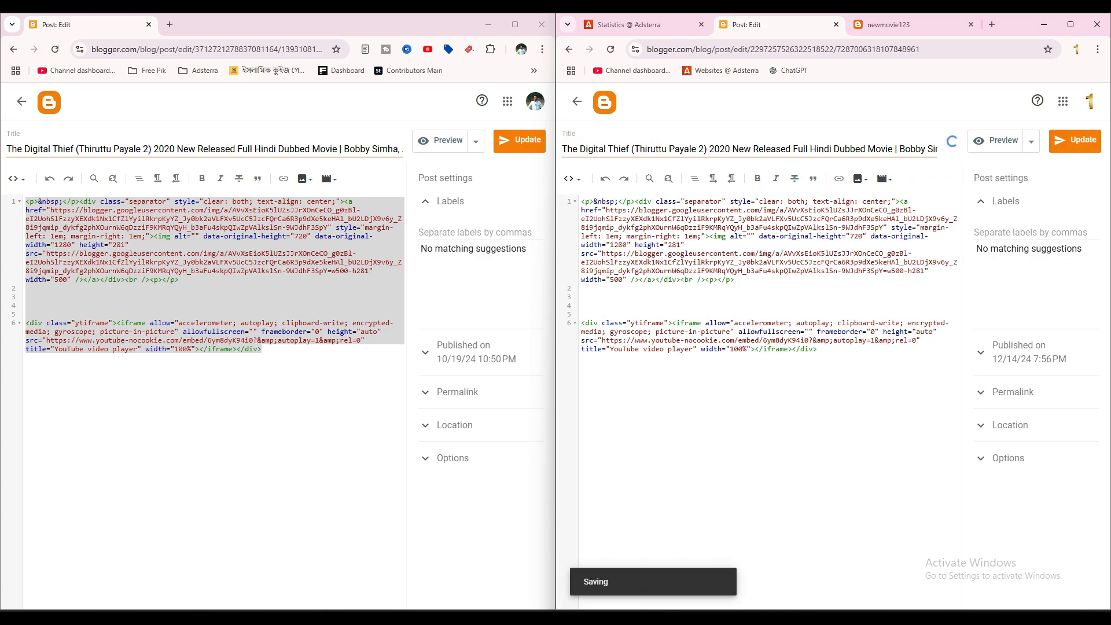
Reload the live newmovie123 blog and look over the updated movie post
{"action": "key", "text": "ctrl+Tab"}
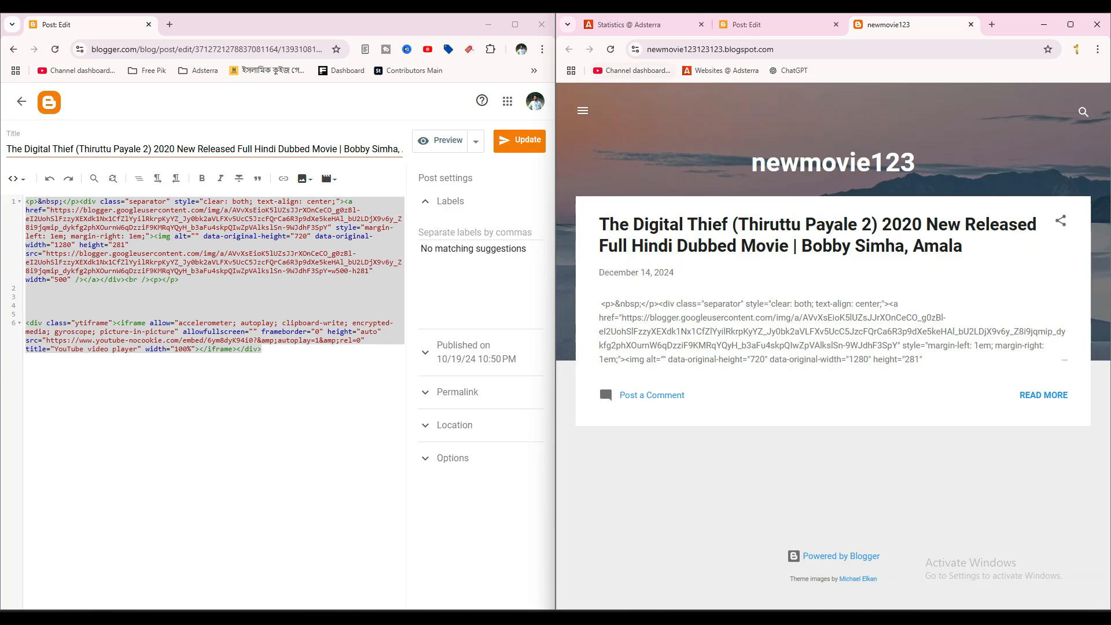
{"action": "left_click", "coordinate": [610, 49]}
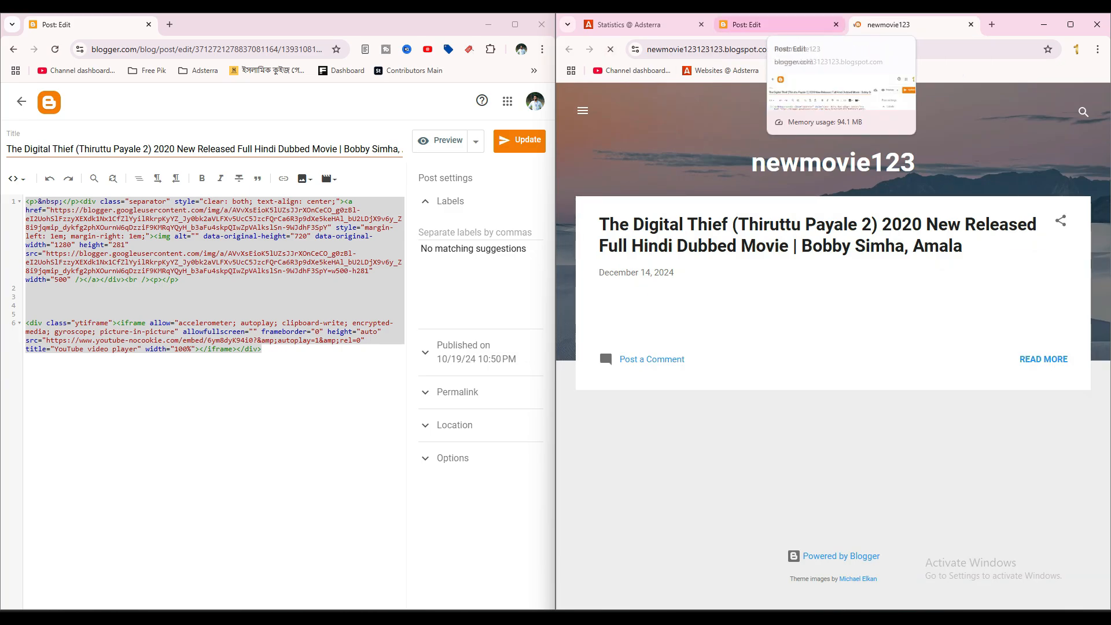
{"action": "scroll", "coordinate": [599, 453], "scroll_direction": "down", "scroll_amount": 3}
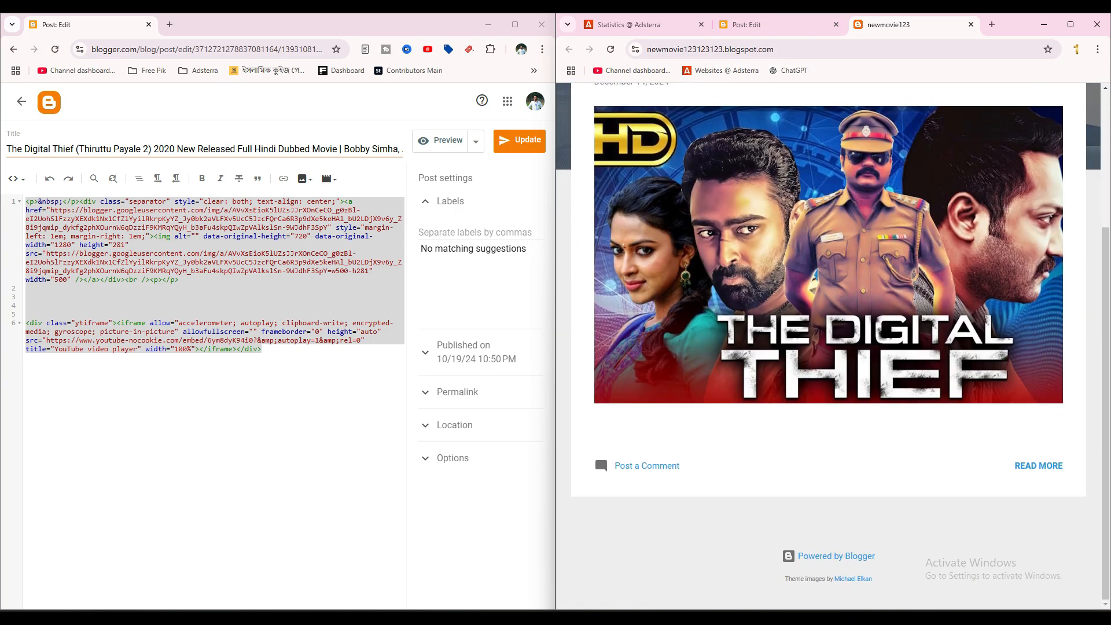
{"action": "scroll", "coordinate": [600, 453], "scroll_direction": "up", "scroll_amount": 3}
Switch the newmovie123 post to Compose view and inspect its poster image and embedded video
{"action": "left_click", "coordinate": [750, 24]}
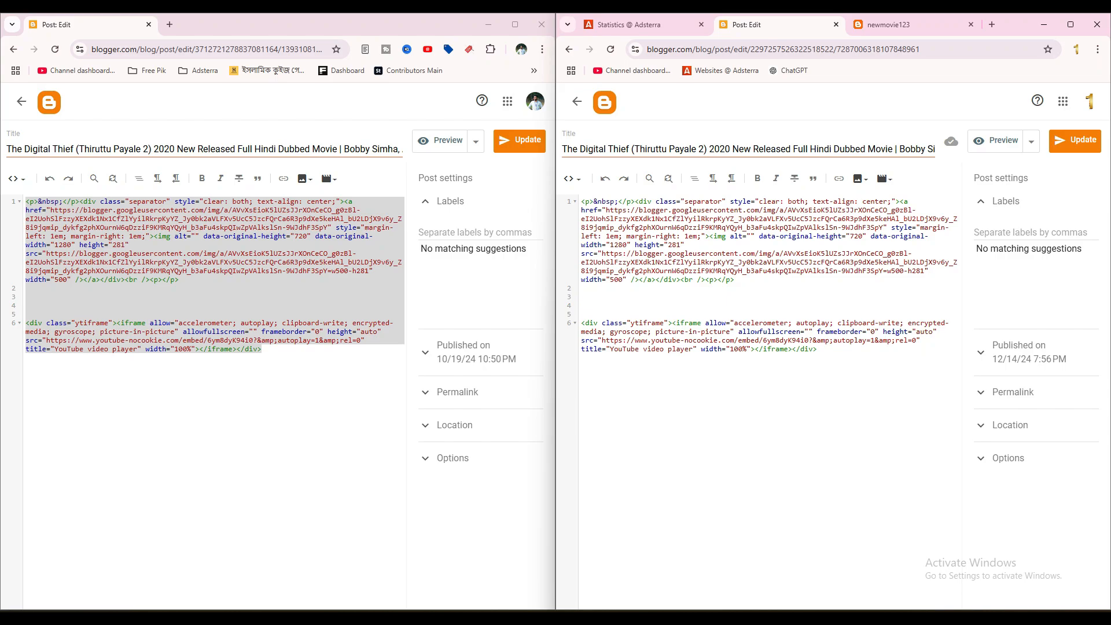
{"action": "left_click", "coordinate": [572, 178]}
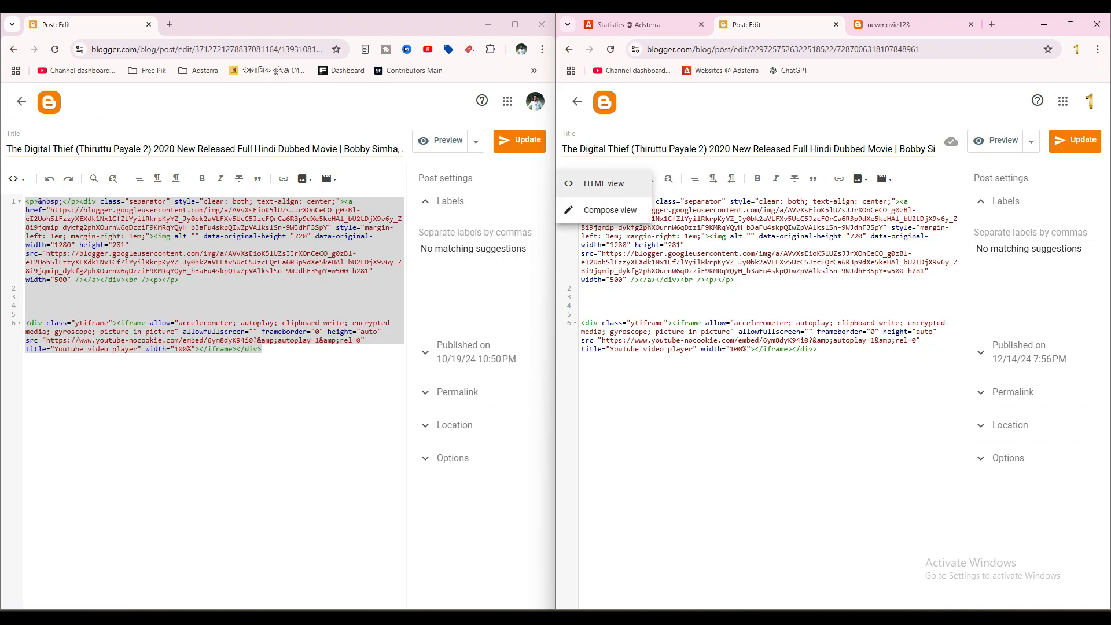
{"action": "key", "text": "Escape"}
{"action": "left_click", "coordinate": [571, 178]}
{"action": "left_click", "coordinate": [604, 210]}
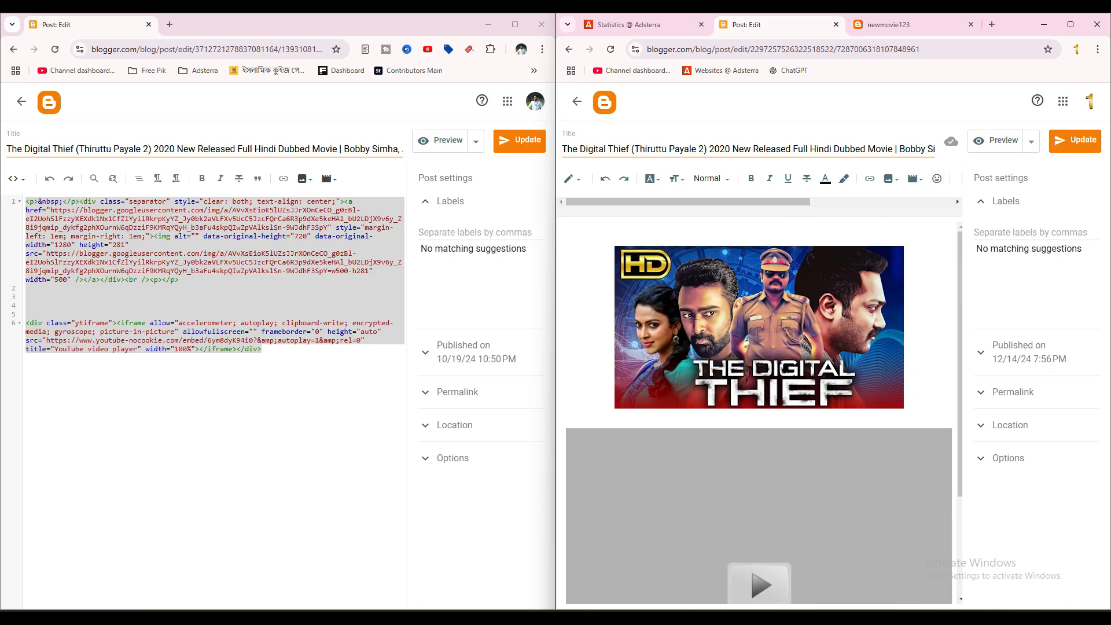
{"action": "left_click", "coordinate": [758, 347]}
{"action": "scroll", "coordinate": [759, 405], "scroll_direction": "down", "scroll_amount": 3}
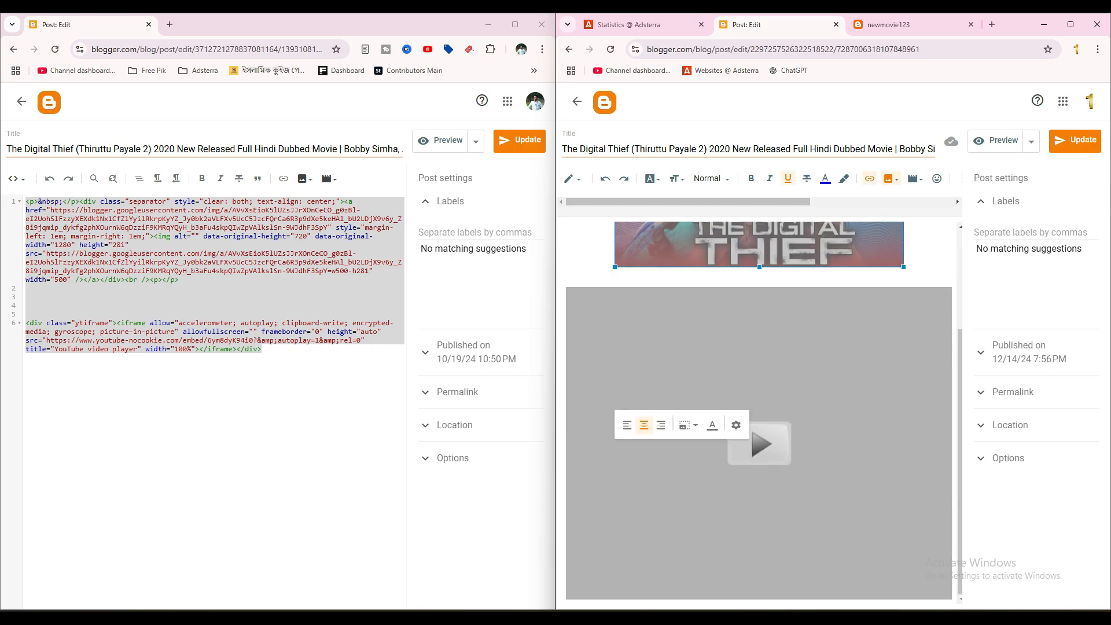
{"action": "left_click", "coordinate": [758, 428]}
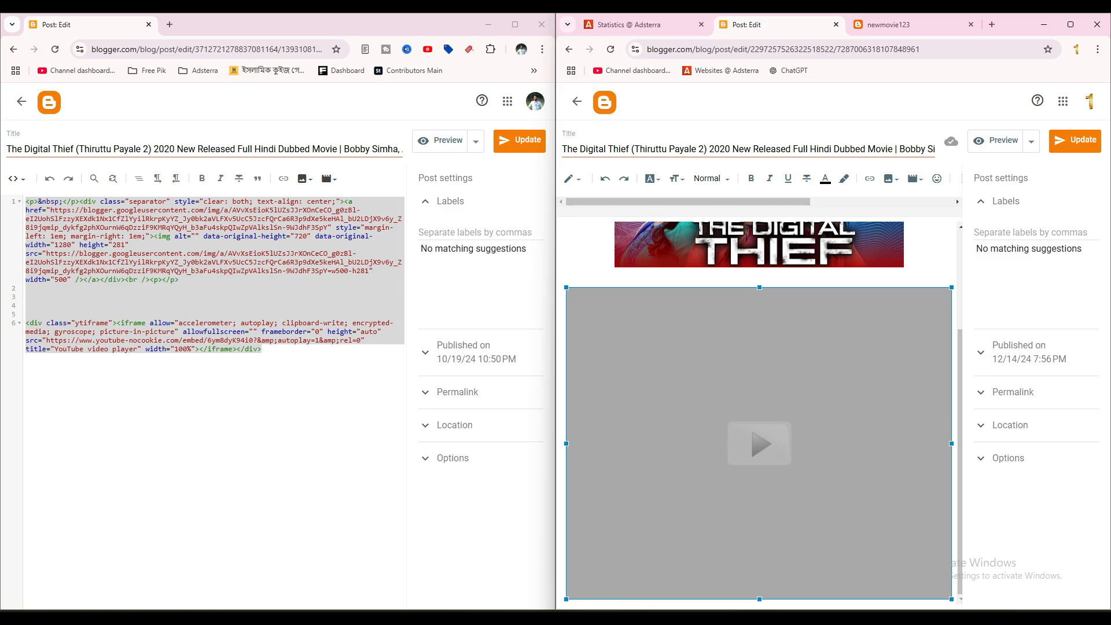
Return the newmovie123 post to HTML view, look over its whole code and go back to the posts list
{"action": "left_click", "coordinate": [572, 178]}
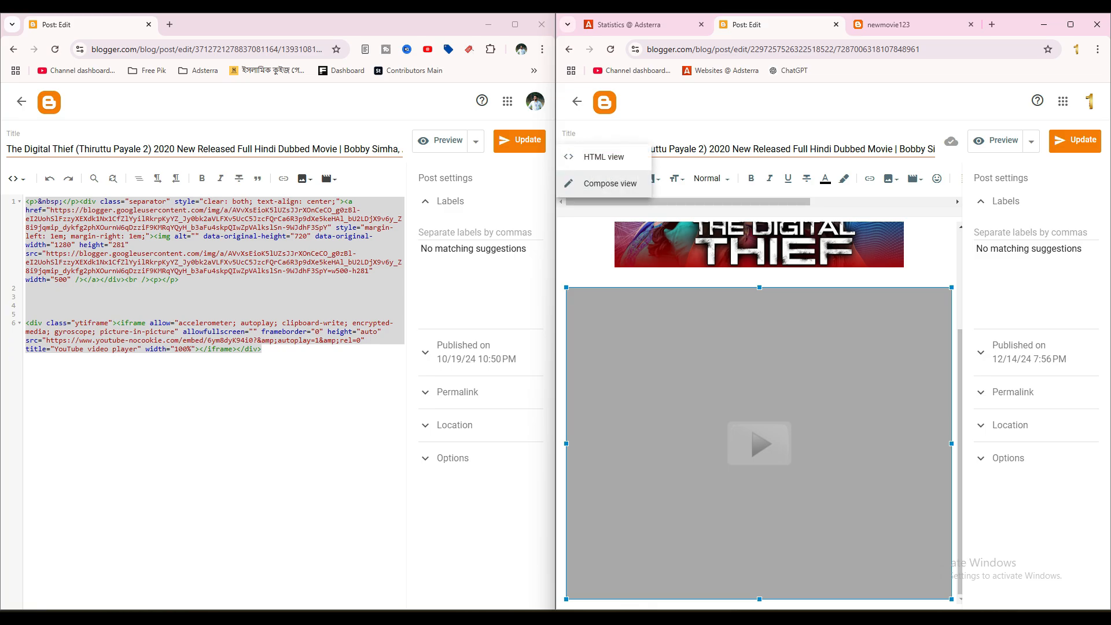
{"action": "left_click", "coordinate": [603, 157]}
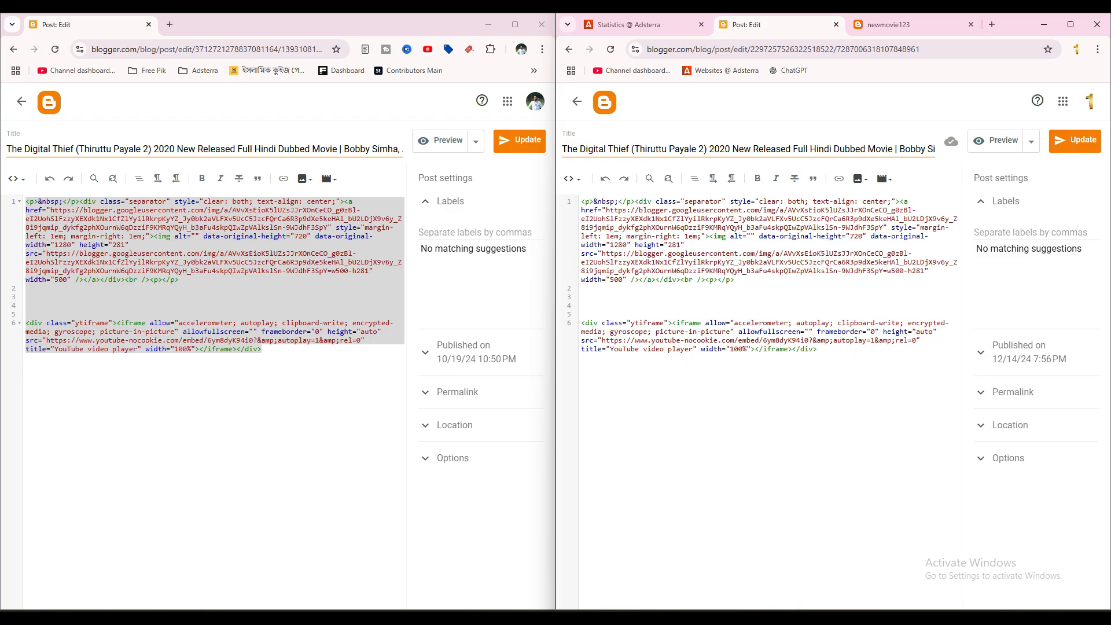
{"action": "key", "text": "ctrl+a"}
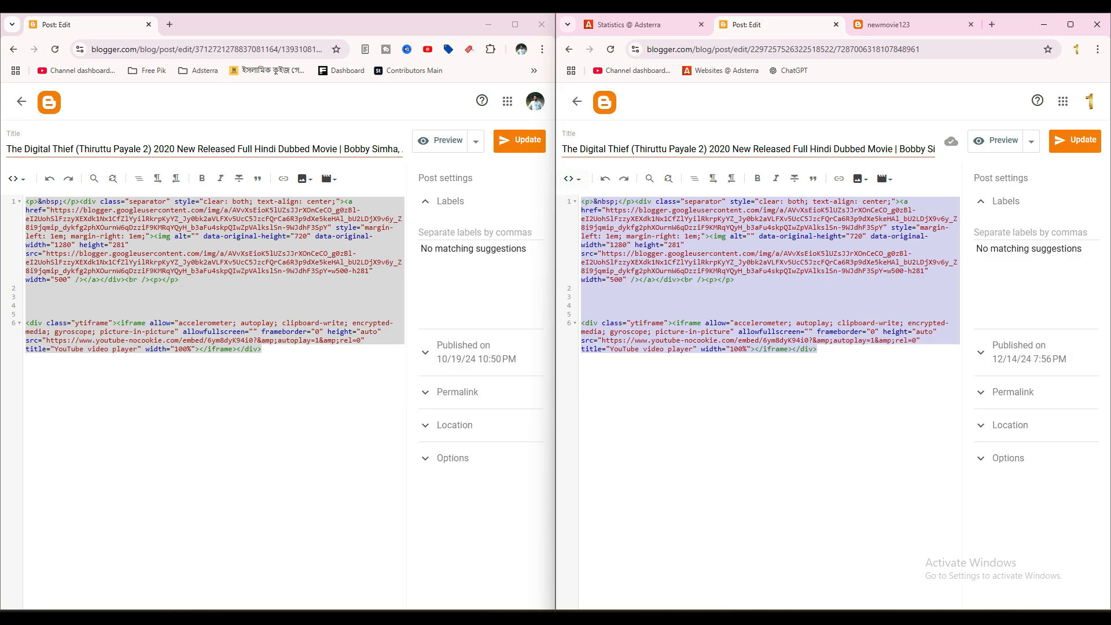
{"action": "key", "text": "Right"}
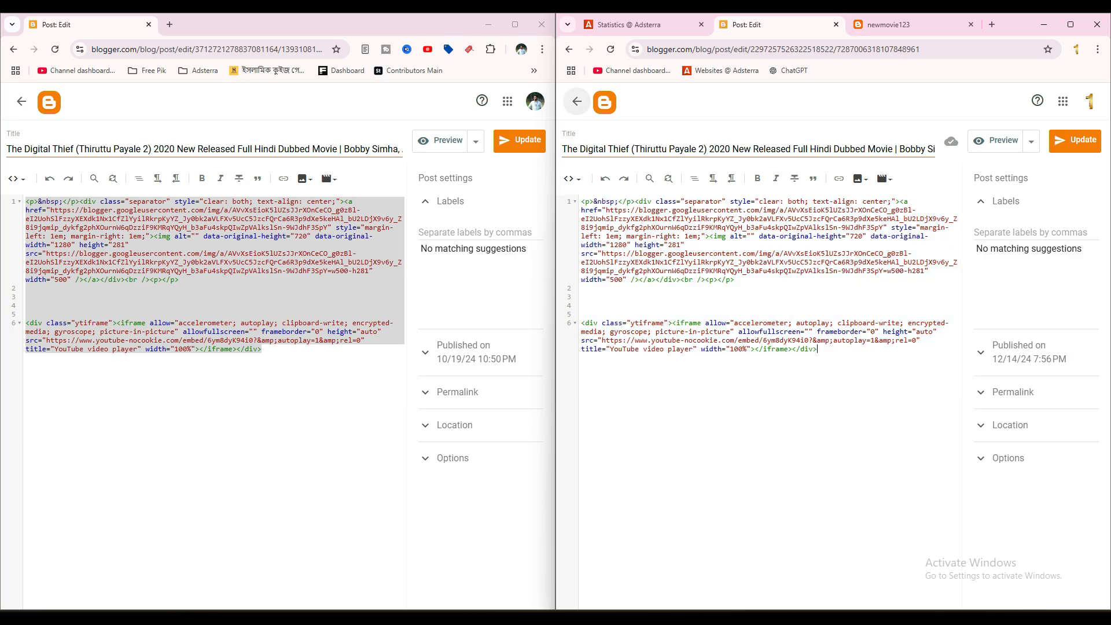
{"action": "left_click", "coordinate": [577, 101]}
Reload the live newmovie123 blog, review its title and movie poster, and return to Blogger's posts list
{"action": "left_click", "coordinate": [891, 24]}
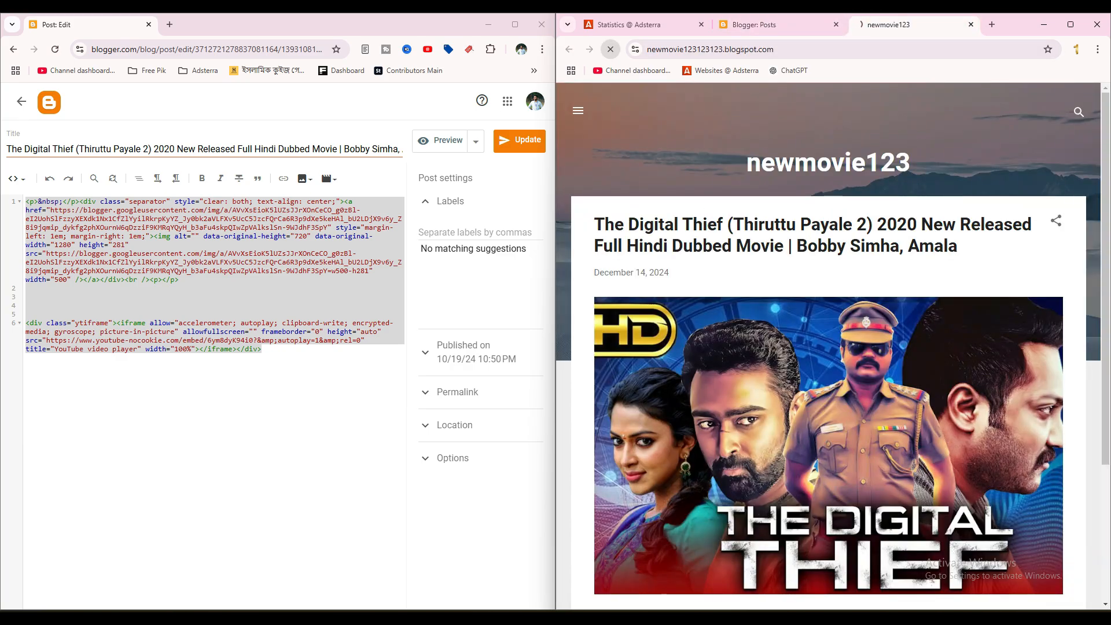
{"action": "scroll", "coordinate": [832, 346], "scroll_direction": "down", "scroll_amount": 4}
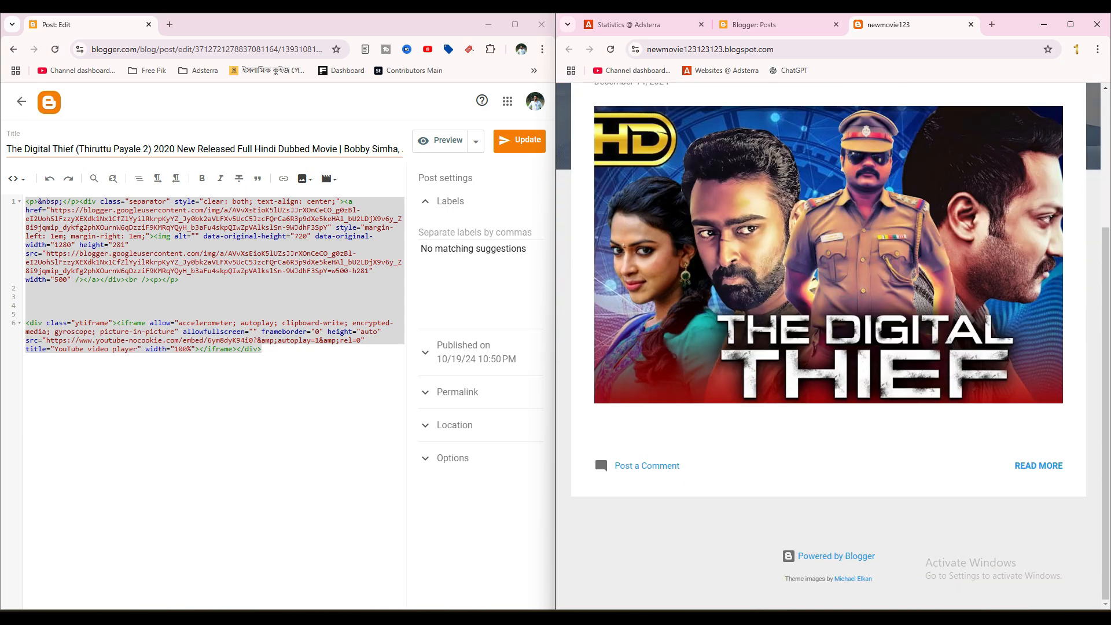
{"action": "scroll", "coordinate": [832, 345], "scroll_direction": "up", "scroll_amount": 4}
{"action": "double_click", "coordinate": [828, 163]}
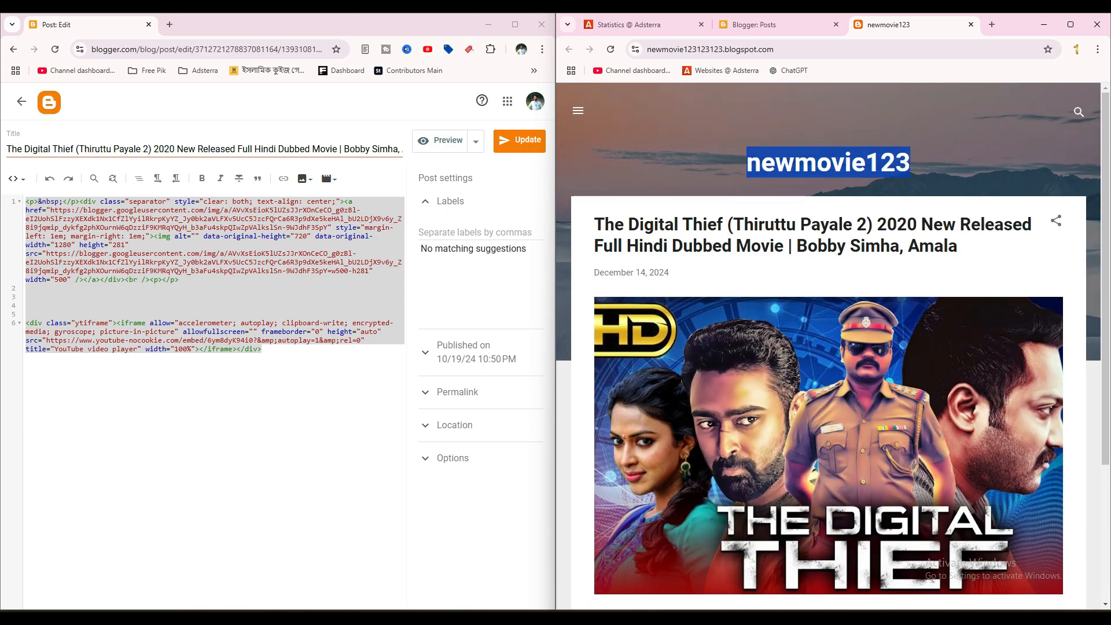
{"action": "left_click", "coordinate": [828, 163]}
{"action": "left_click", "coordinate": [754, 24]}
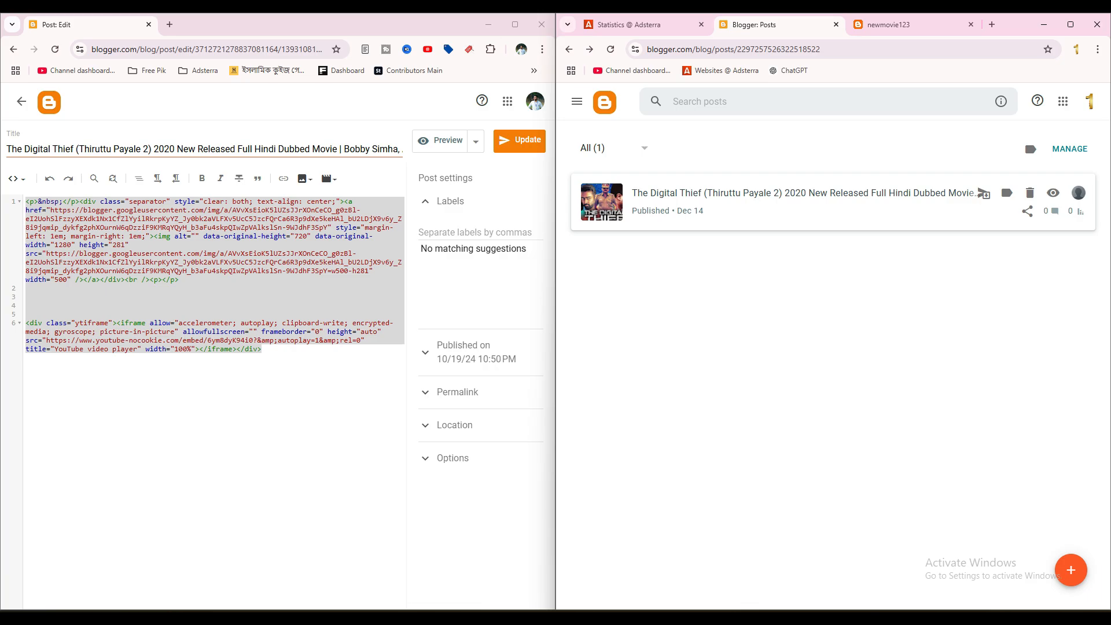
Start a new blank post in the newmovie123 blog
{"action": "left_click", "coordinate": [576, 101]}
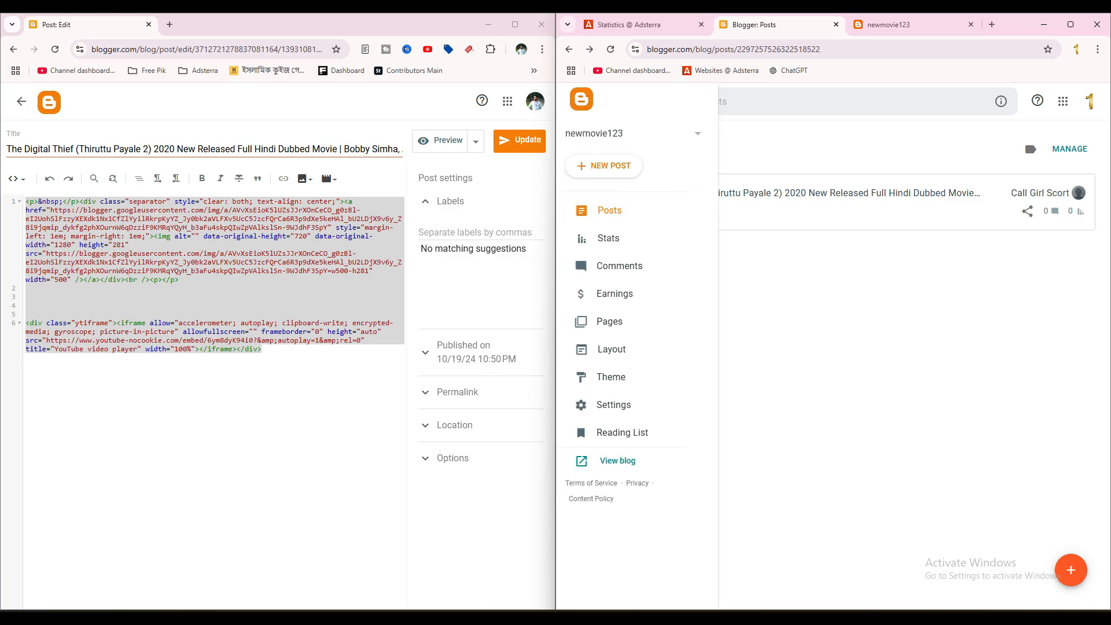
{"action": "left_click", "coordinate": [610, 210]}
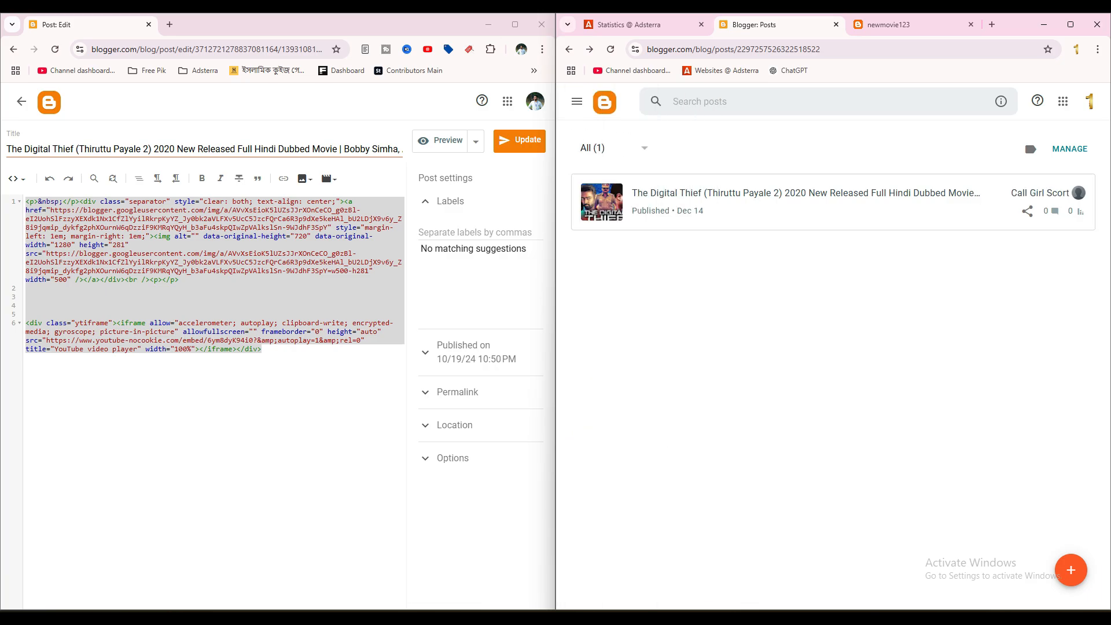
{"action": "left_click", "coordinate": [577, 101]}
{"action": "left_click", "coordinate": [604, 165]}
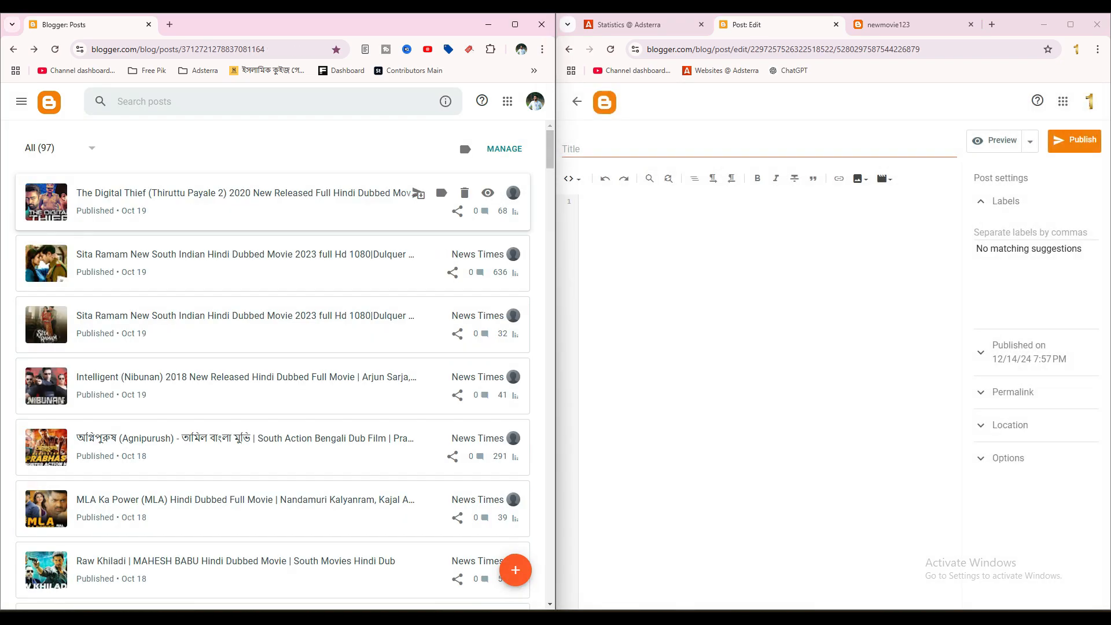
Open the upper Sita Ramam post in the source blog and copy its title into the new newmovie123 post
{"action": "left_click", "coordinate": [243, 259]}
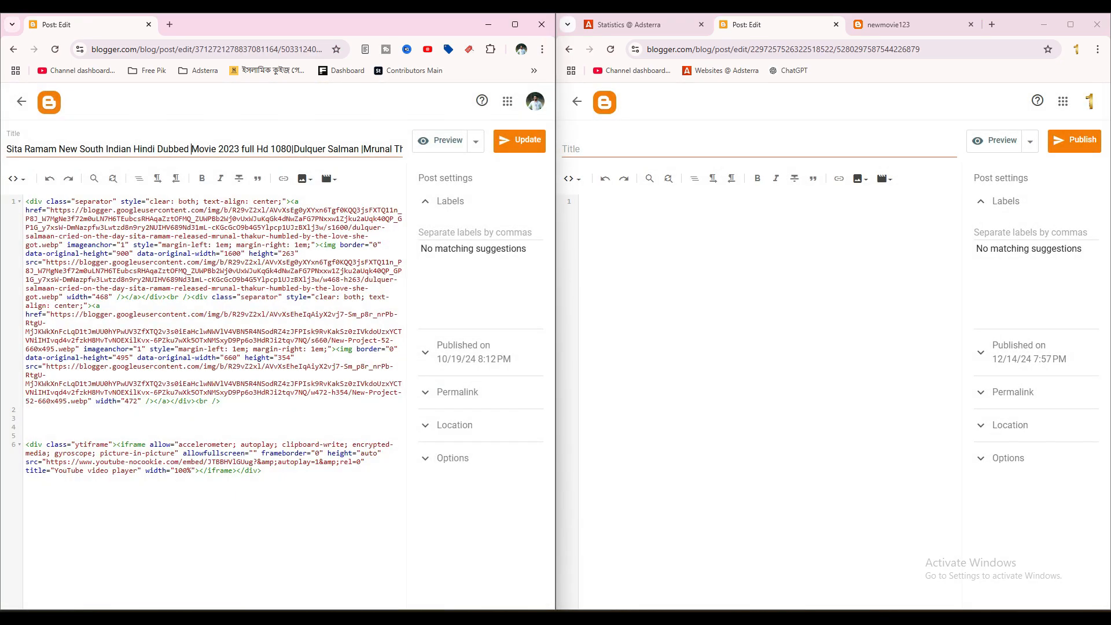
{"action": "triple_click", "coordinate": [191, 149]}
{"action": "left_click", "coordinate": [572, 178]}
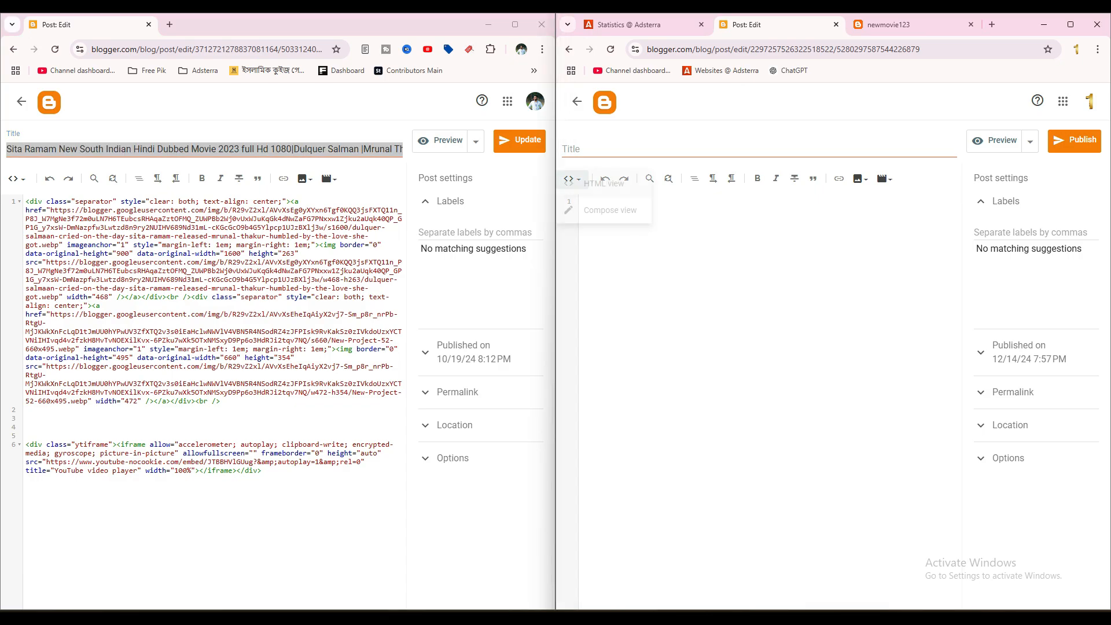
{"action": "left_click", "coordinate": [603, 183]}
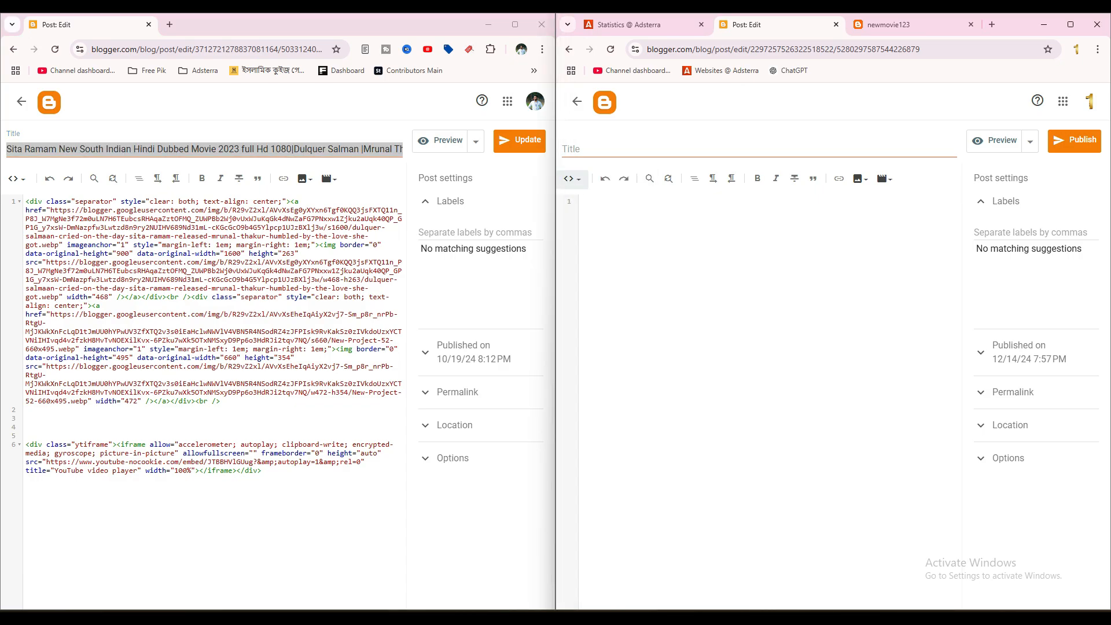
{"action": "key", "text": "alt+Tab"}
{"action": "left_click_drag", "start_coordinate": [191, 149], "coordinate": [751, 148]}
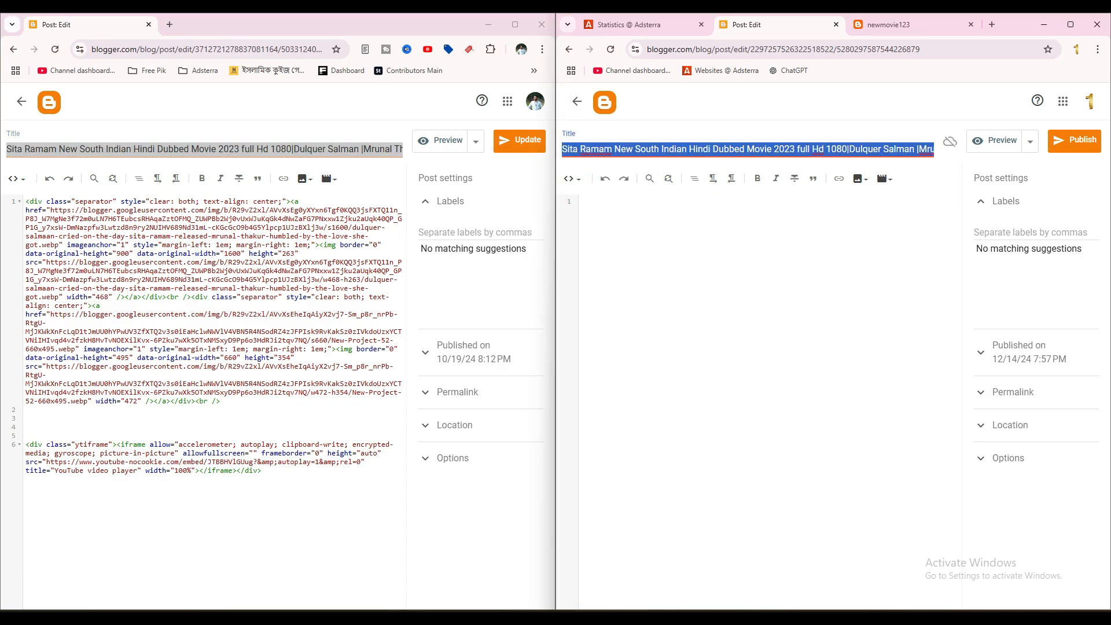
Copy the Sita Ramam post's whole HTML into the new newmovie123 post and publish it
{"action": "triple_click", "coordinate": [197, 249]}
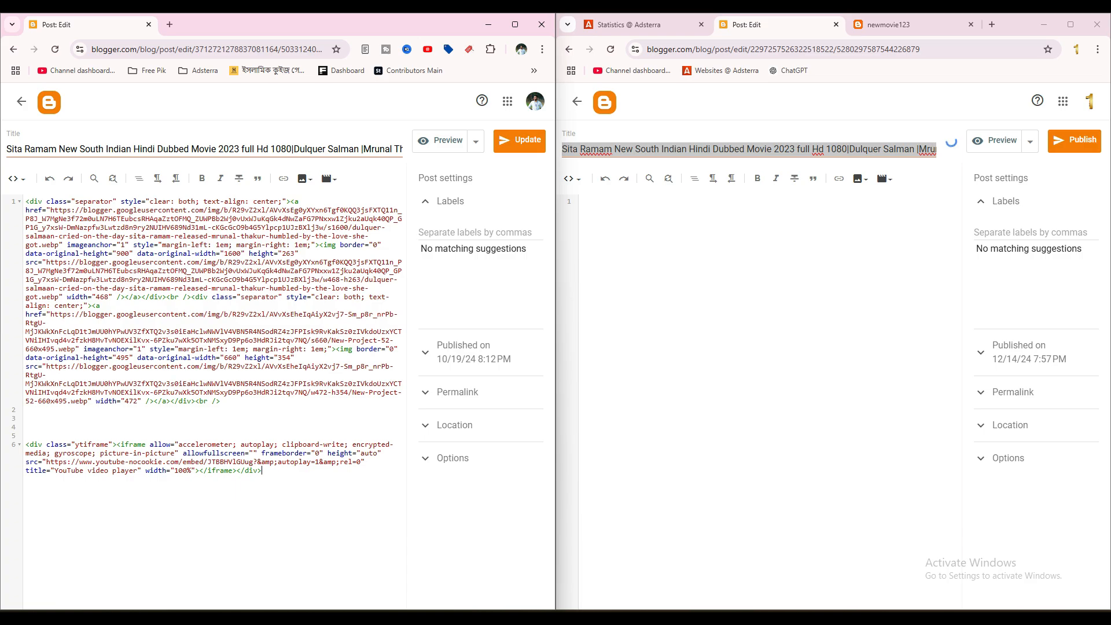
{"action": "key", "text": "ctrl+a"}
{"action": "left_click_drag", "start_coordinate": [174, 347], "coordinate": [636, 201]}
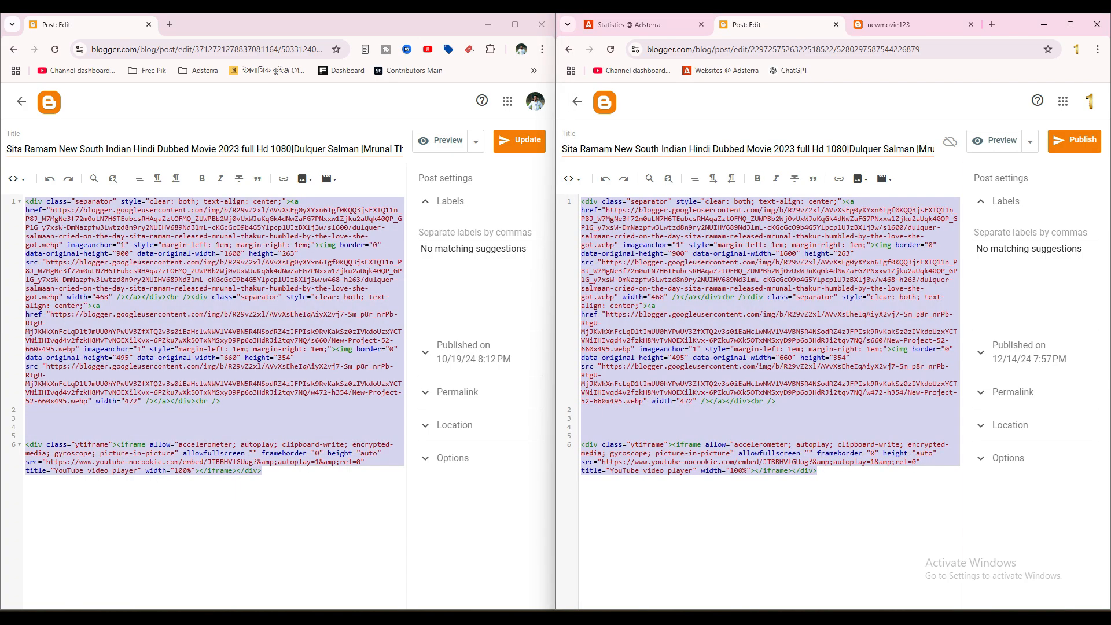
{"action": "left_click", "coordinate": [1073, 140]}
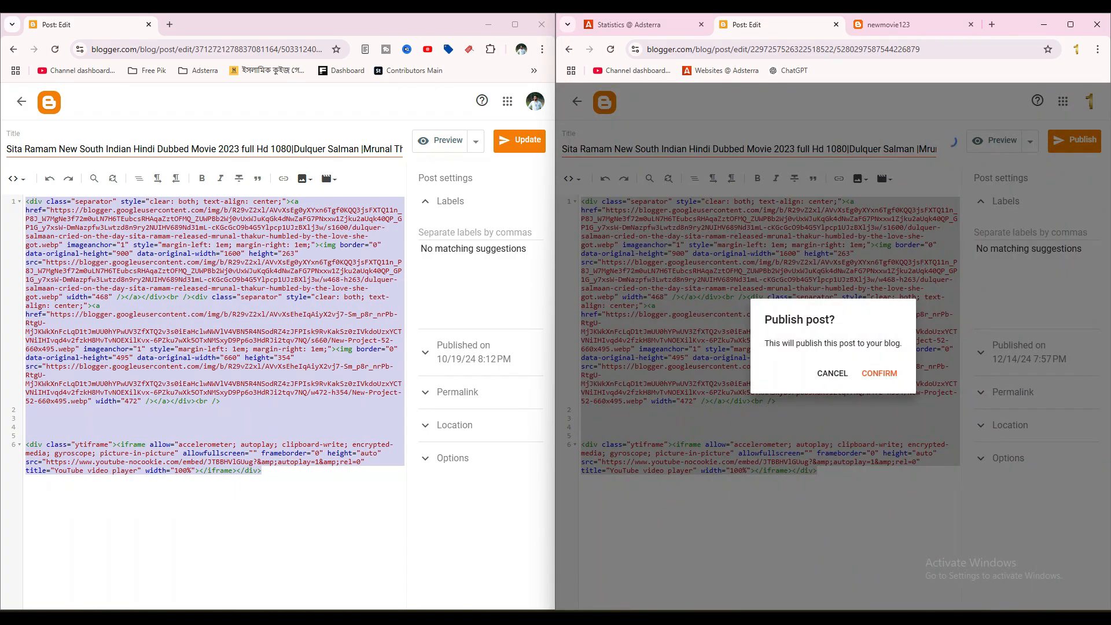
{"action": "left_click", "coordinate": [879, 373]}
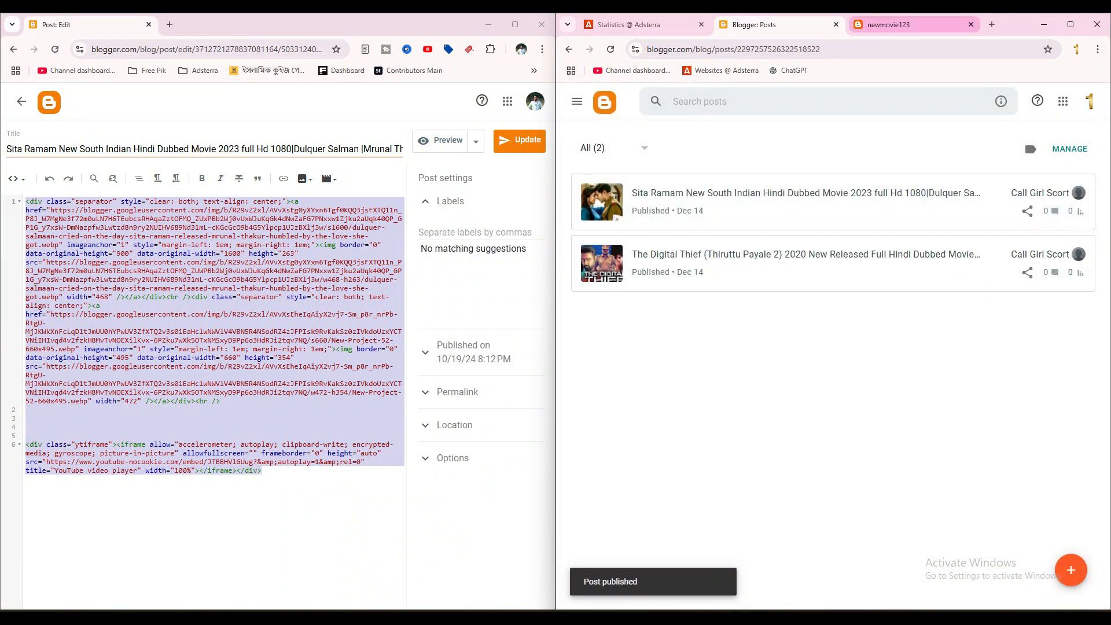
Reload the live newmovie123 blog, look over its movie posts and return to the posts list
{"action": "left_click", "coordinate": [888, 25]}
{"action": "scroll", "coordinate": [600, 453], "scroll_direction": "down", "scroll_amount": 5}
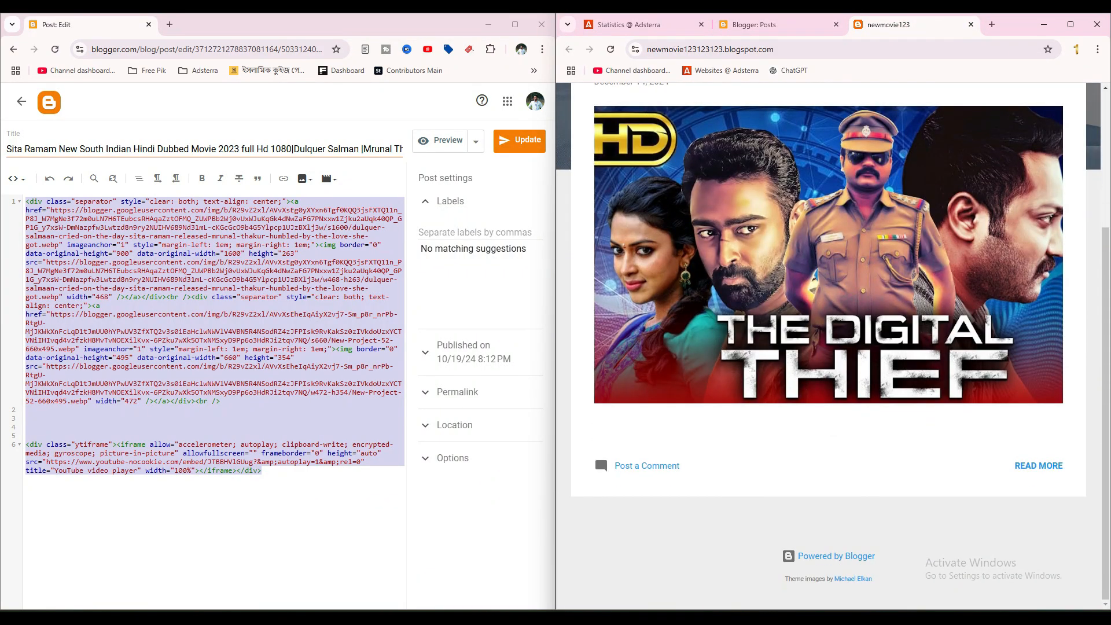
{"action": "key", "text": "F5"}
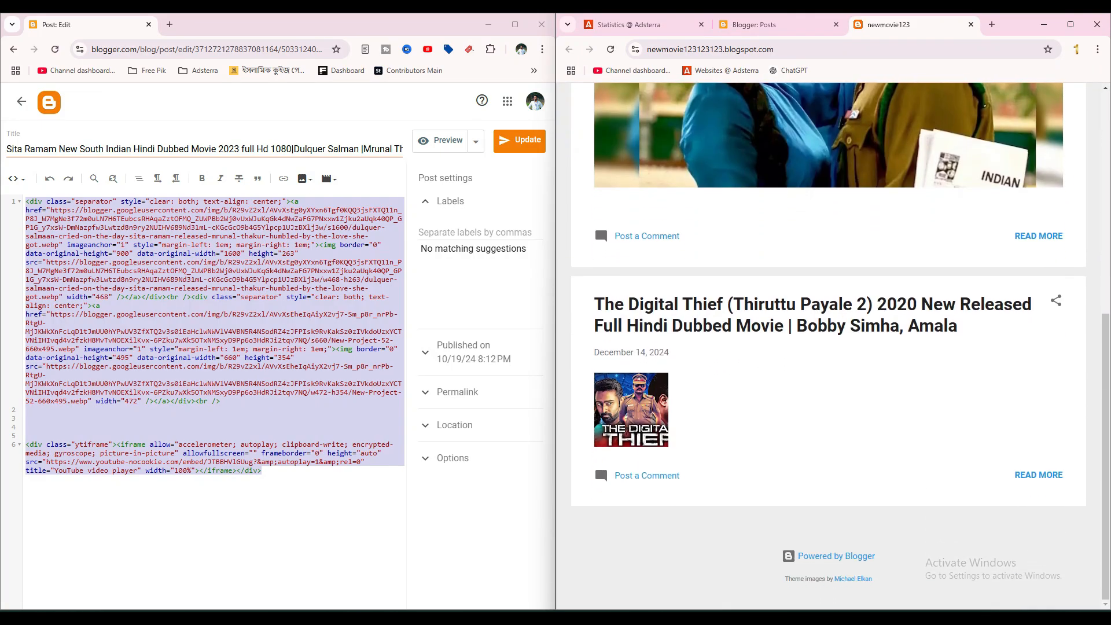
{"action": "scroll", "coordinate": [599, 463], "scroll_direction": "up", "scroll_amount": 5}
{"action": "key", "text": "ctrl+shift+Tab"}
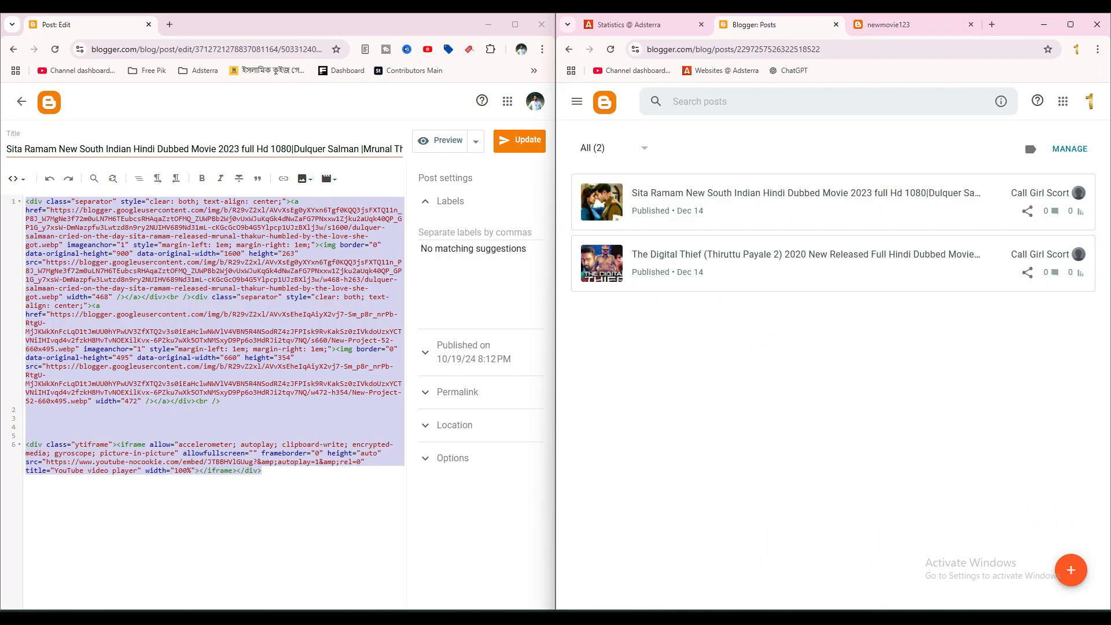
Open the source blog's other Sita Ramam post and copy its whole HTML into a new newmovie123 post
{"action": "left_click", "coordinate": [22, 101]}
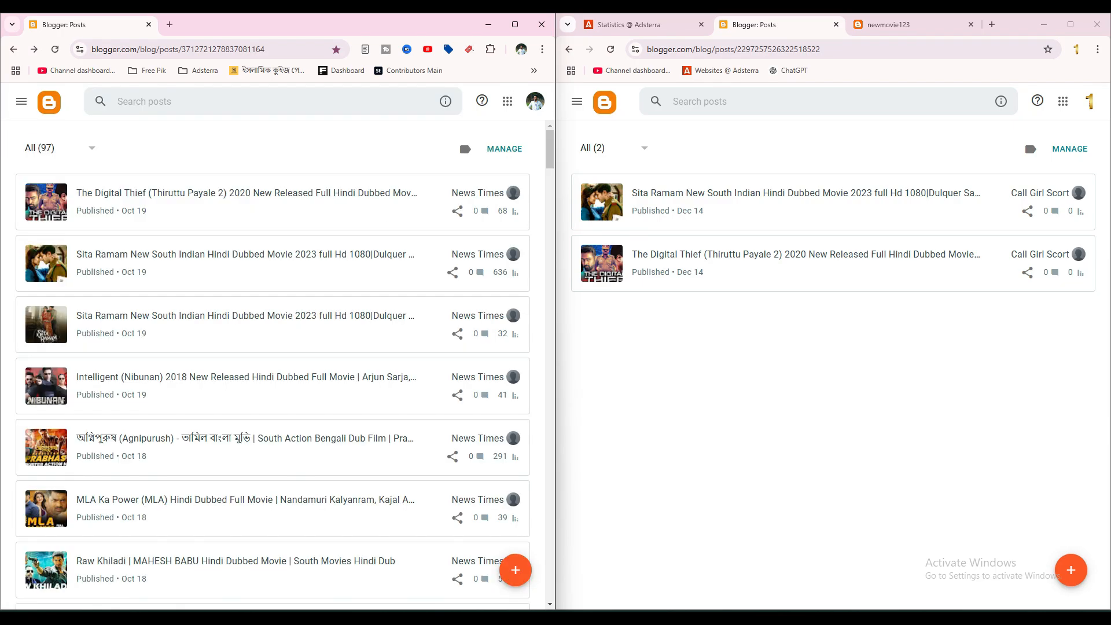
{"action": "left_click", "coordinate": [399, 315]}
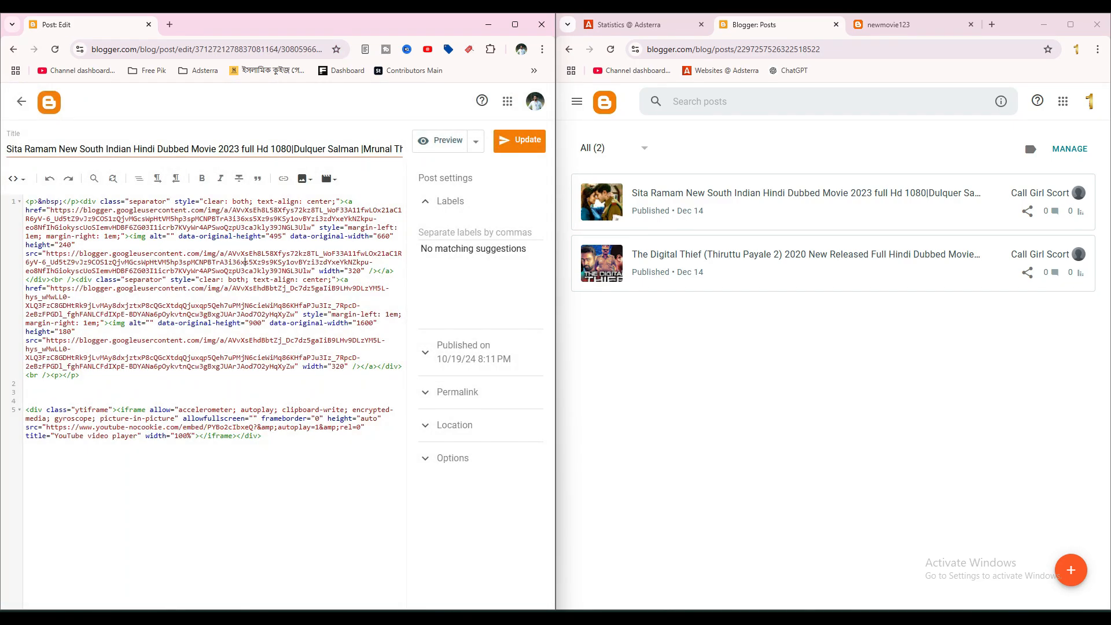
{"action": "key", "text": "ctrl+a"}
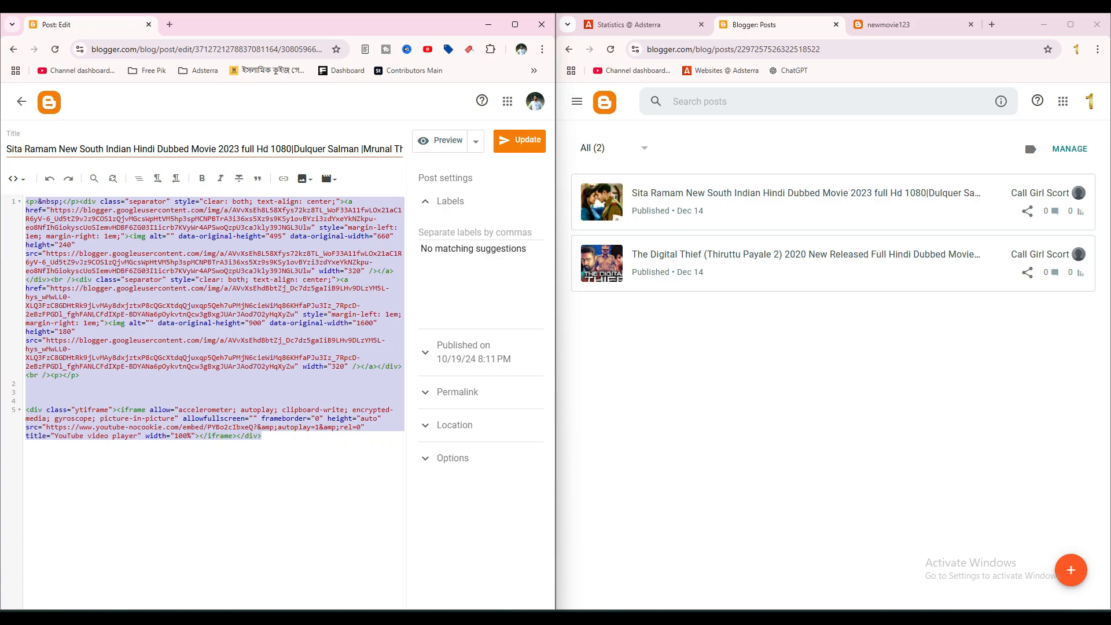
{"action": "left_click", "coordinate": [577, 101]}
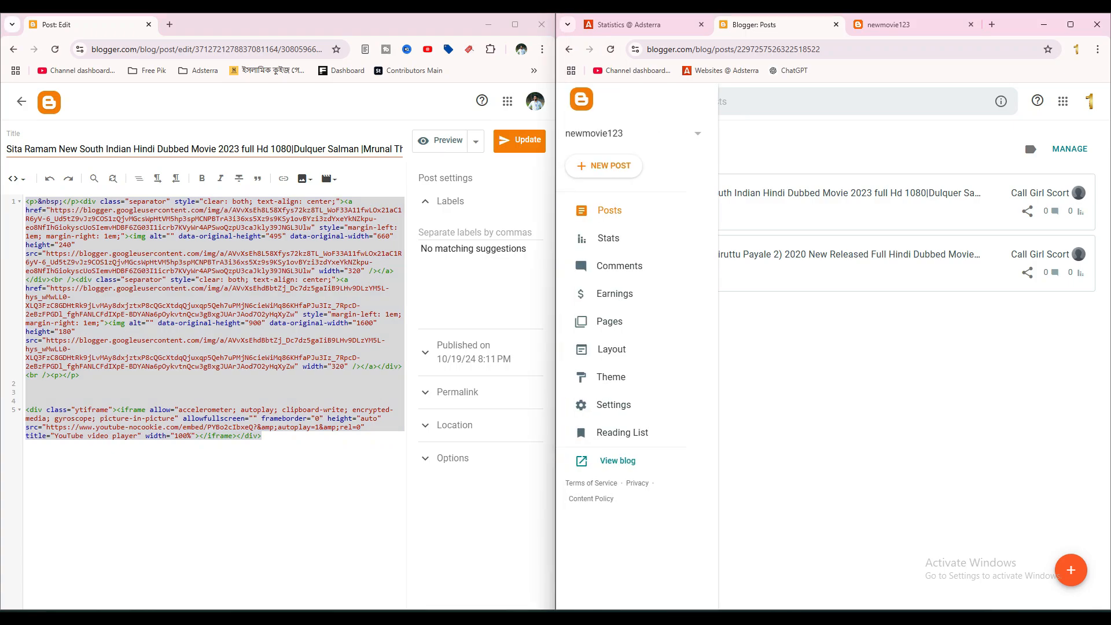
{"action": "left_click", "coordinate": [605, 166]}
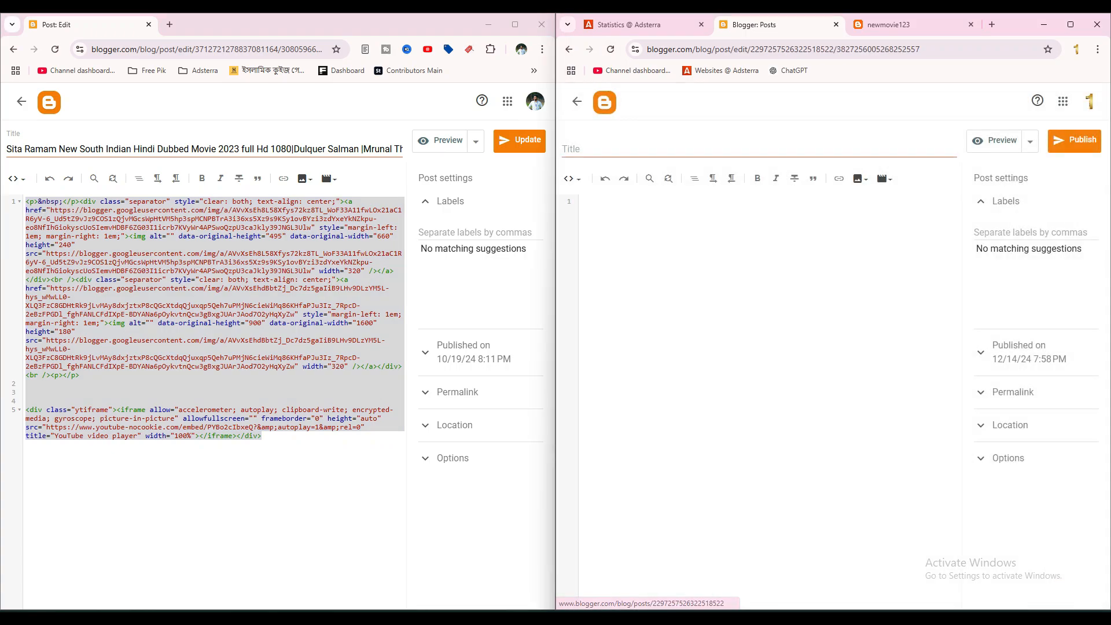
{"action": "key", "text": "alt+Tab"}
{"action": "key", "text": "ctrl+c"}
{"action": "key", "text": "alt+Tab"}
{"action": "key", "text": "ctrl+v"}
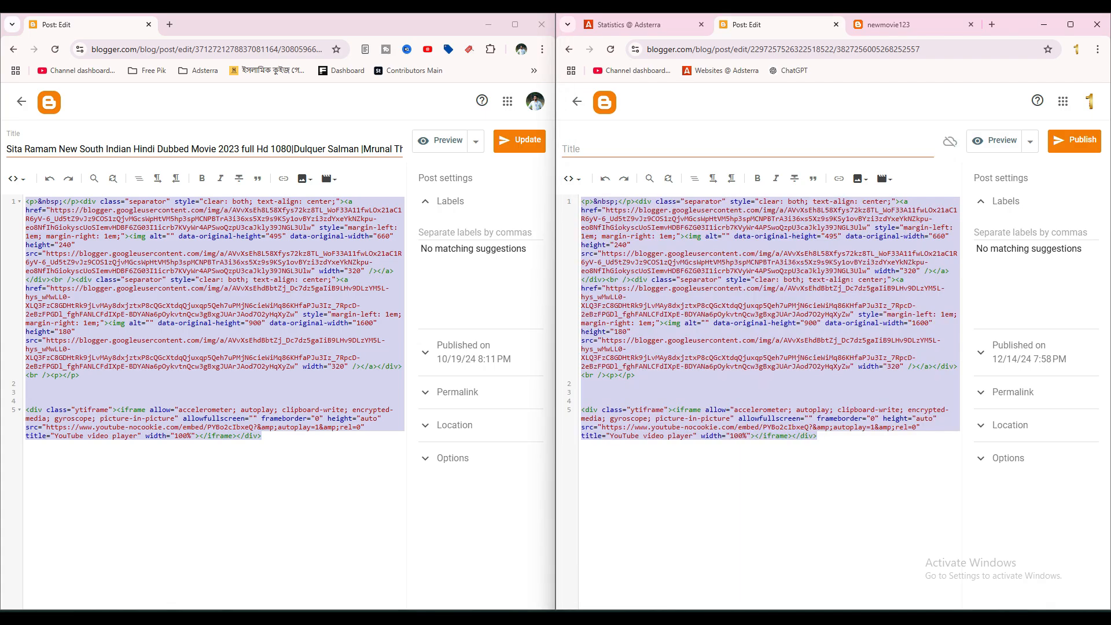
Copy the second Sita Ramam post's title into the new newmovie123 post and publish it
{"action": "left_click", "coordinate": [571, 178]}
{"action": "left_click", "coordinate": [746, 148]}
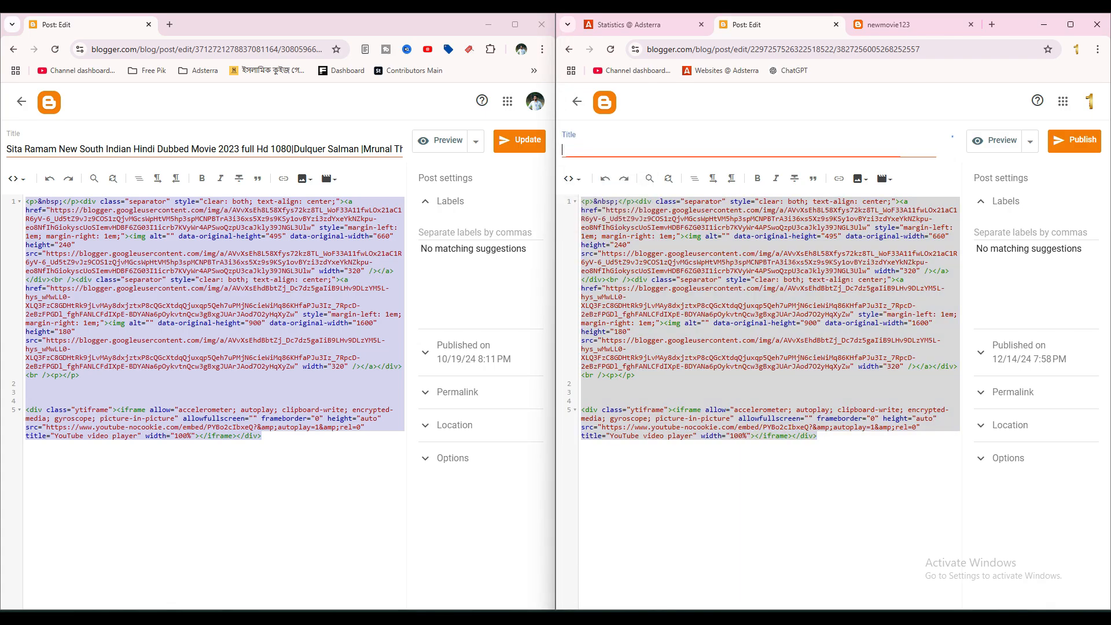
{"action": "left_click", "coordinate": [746, 149]}
{"action": "triple_click", "coordinate": [202, 149]}
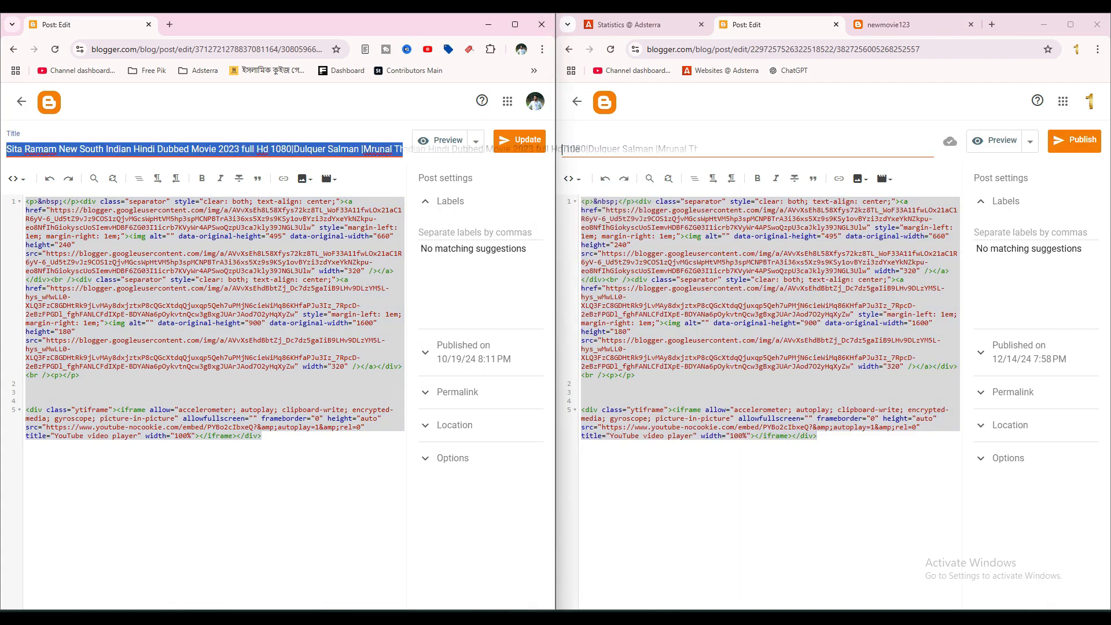
{"action": "key", "text": "ctrl+c"}
{"action": "key", "text": "alt+Tab"}
{"action": "key", "text": "ctrl+v"}
{"action": "left_click", "coordinate": [1075, 141]}
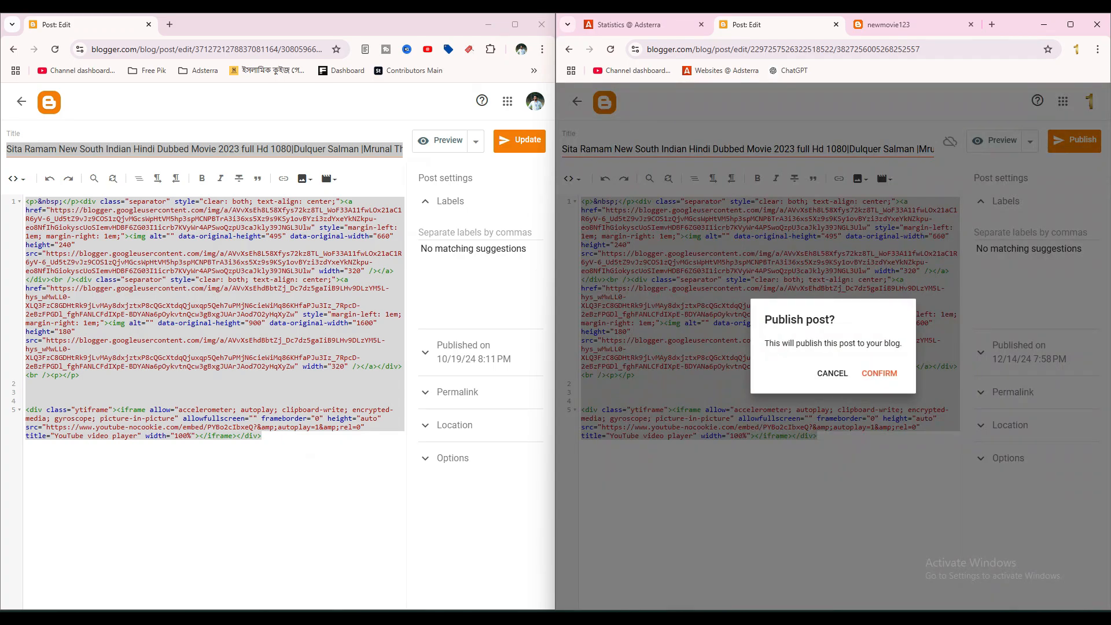
{"action": "left_click", "coordinate": [878, 374]}
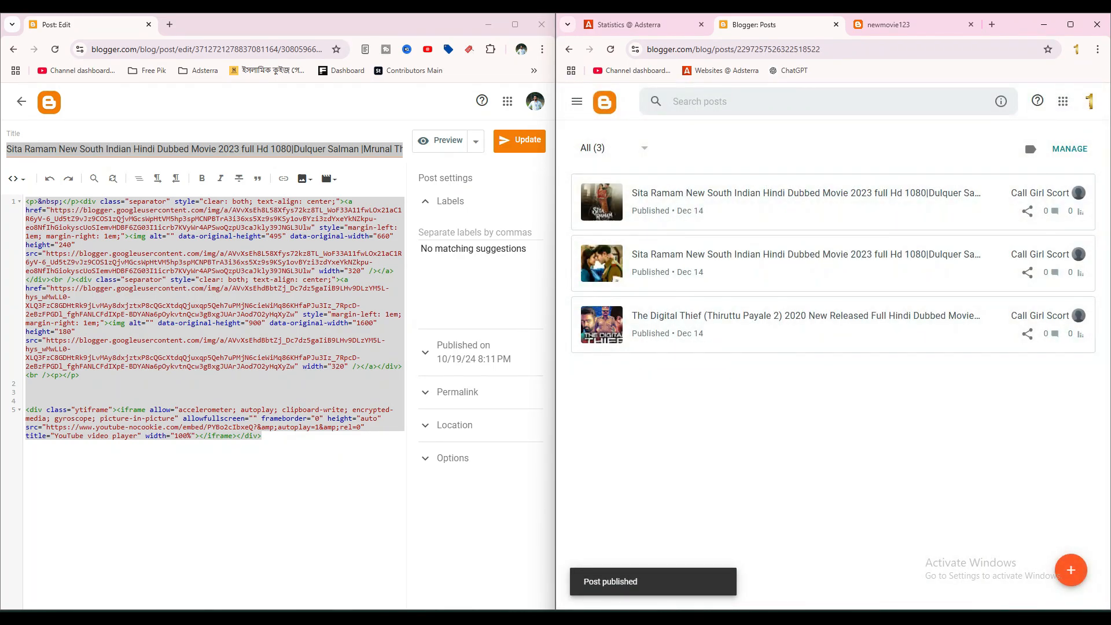
Create another newmovie123 post and fill it with the whole HTML of the source blog's Intelligent (Nibunan) 2018 post
{"action": "left_click", "coordinate": [577, 101]}
{"action": "left_click", "coordinate": [604, 166]}
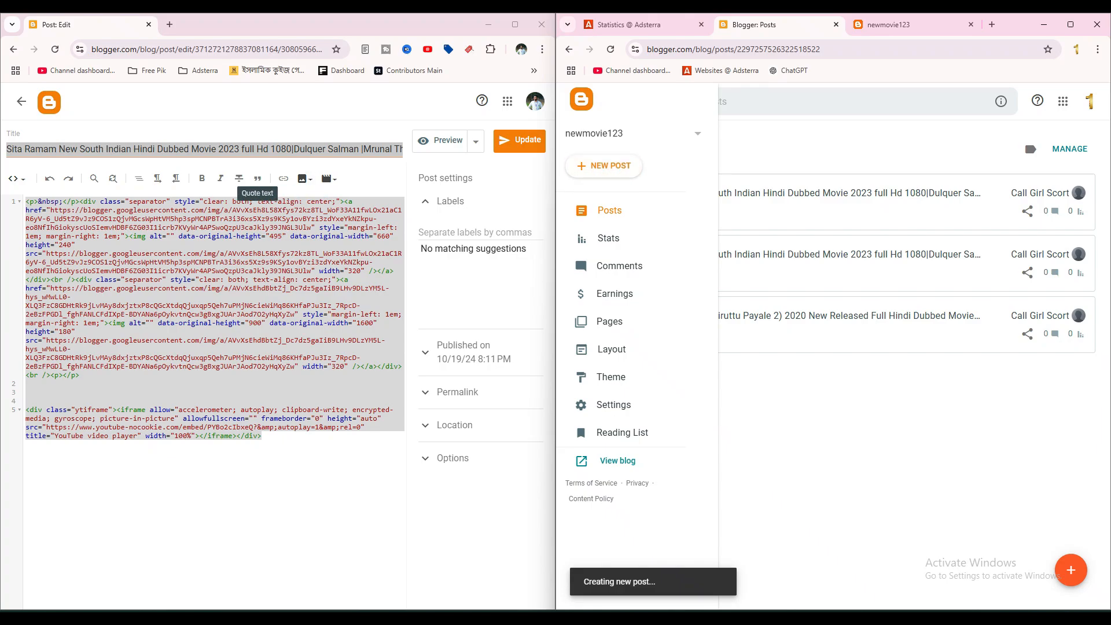
{"action": "left_click", "coordinate": [21, 101]}
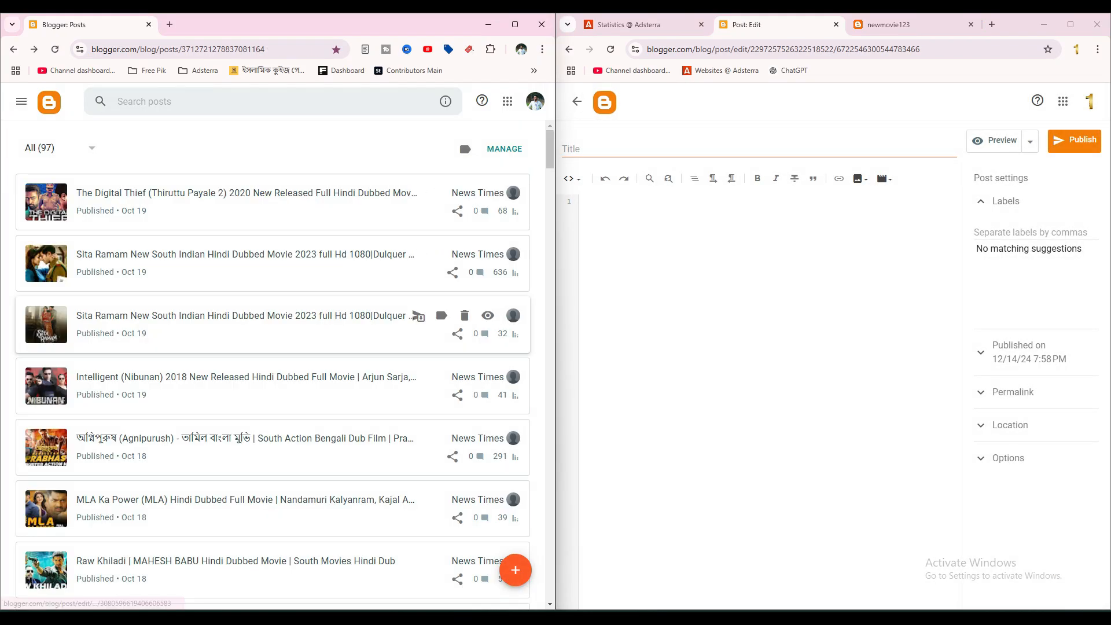
{"action": "left_click", "coordinate": [246, 382]}
{"action": "triple_click", "coordinate": [214, 240]}
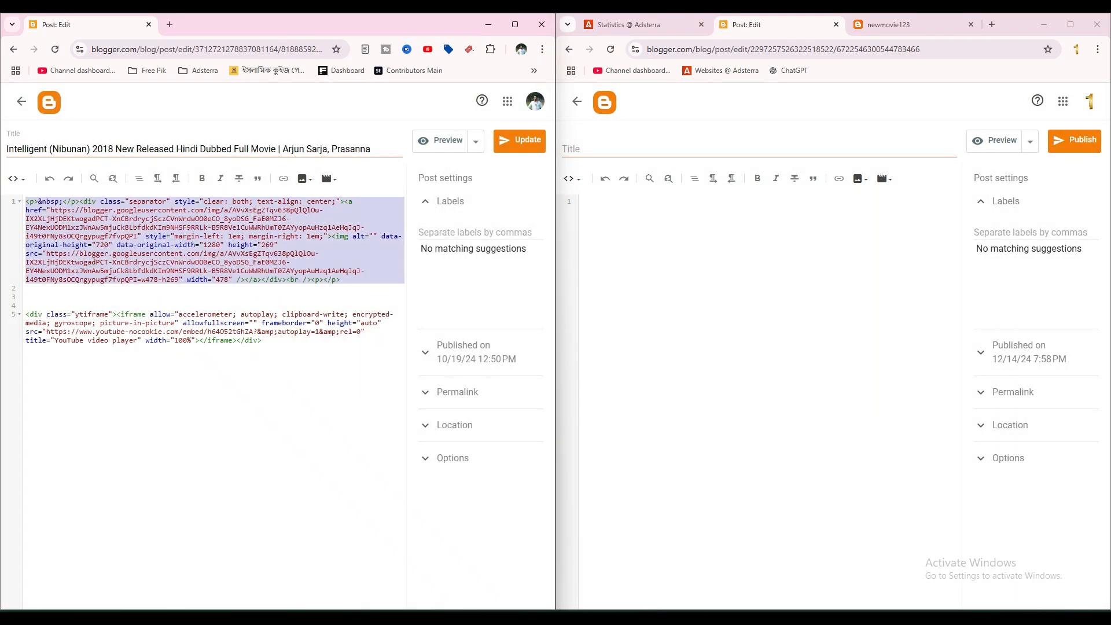
{"action": "key", "text": "ctrl+a"}
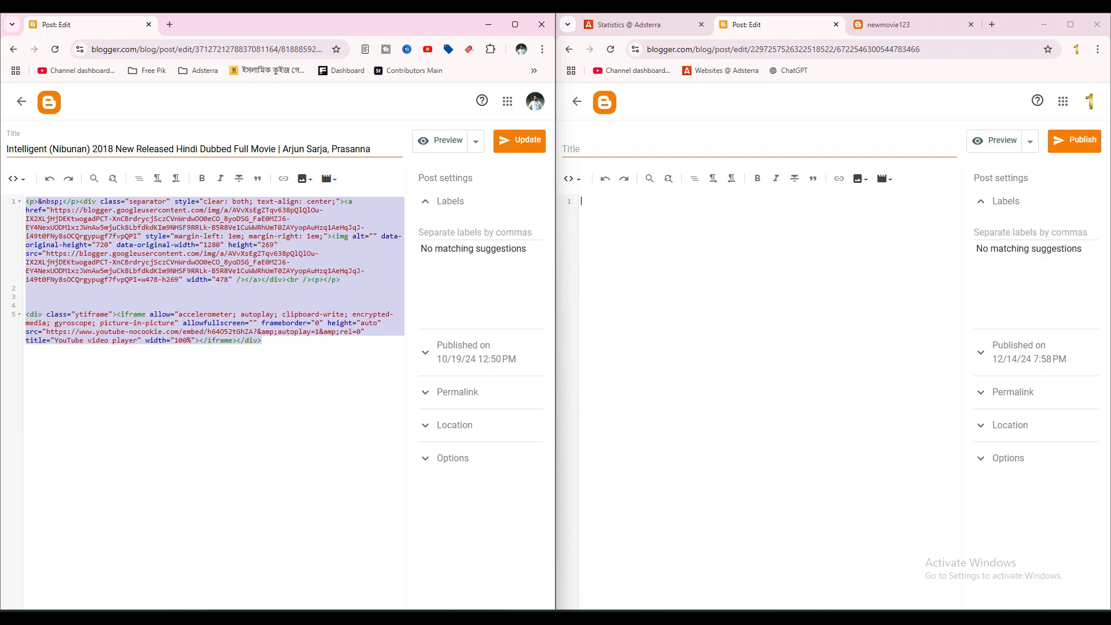
{"action": "key", "text": "ctrl+v"}
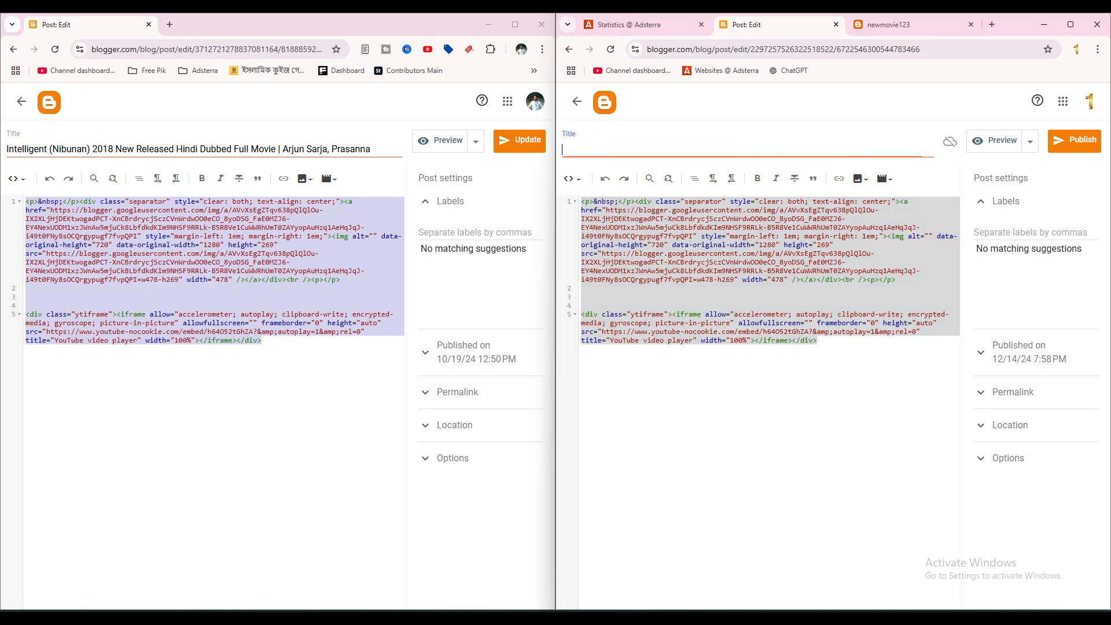
Copy the Intelligent (Nibunan) 2018 title into the new newmovie123 post and publish it
{"action": "triple_click", "coordinate": [293, 149]}
{"action": "left_click", "coordinate": [514, 179]}
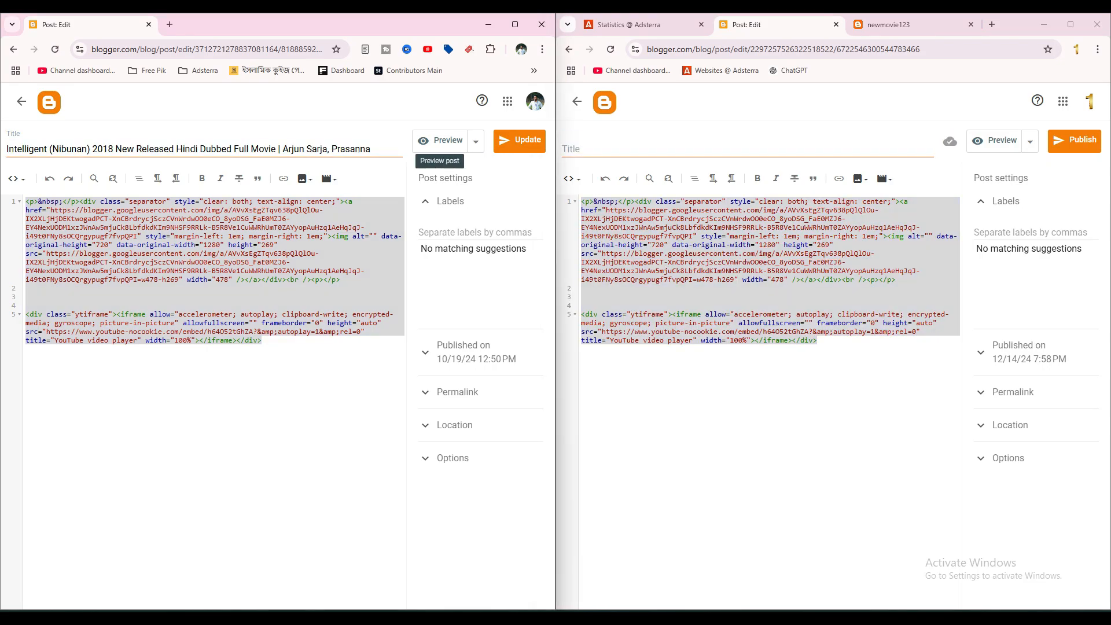
{"action": "left_click", "coordinate": [329, 149]}
{"action": "triple_click", "coordinate": [329, 149]}
{"action": "left_click_drag", "start_coordinate": [328, 148], "coordinate": [694, 149]}
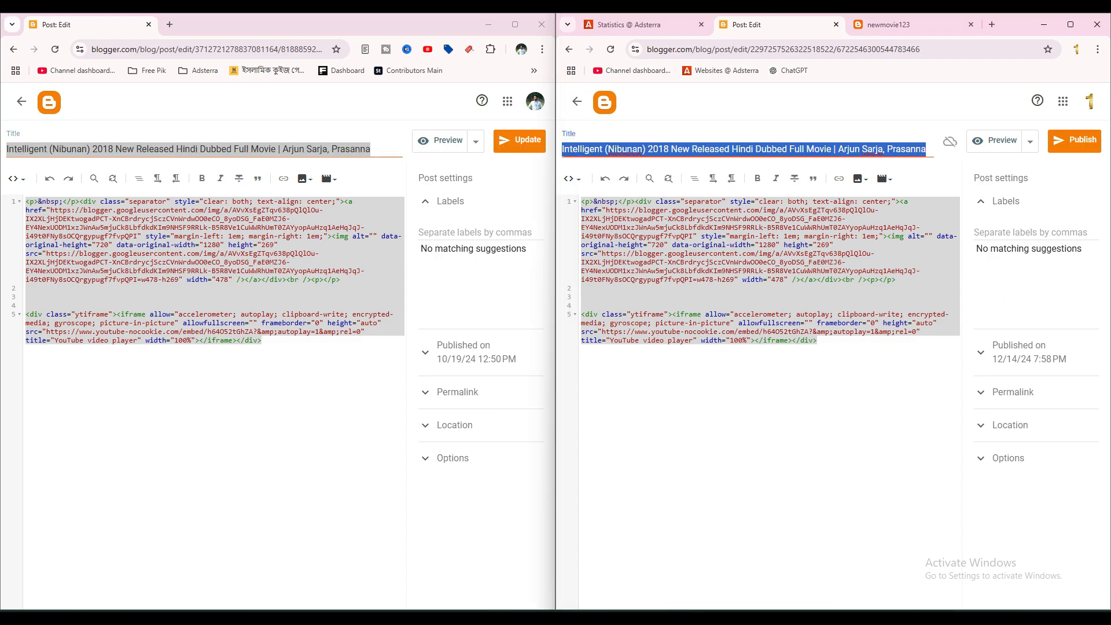
{"action": "left_click", "coordinate": [1074, 140]}
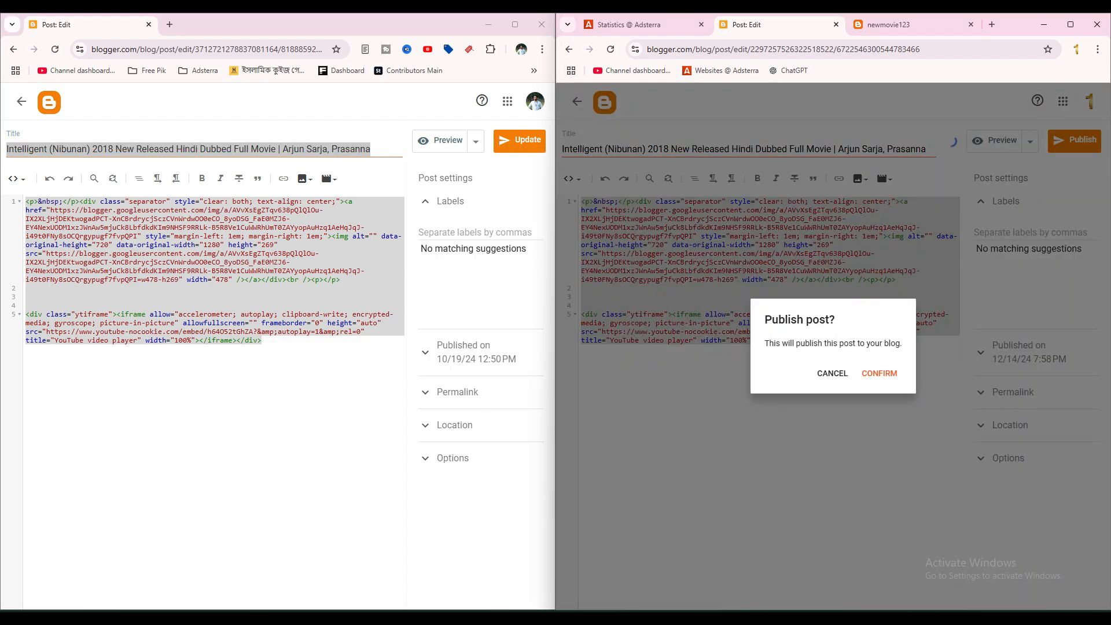
{"action": "left_click", "coordinate": [879, 373]}
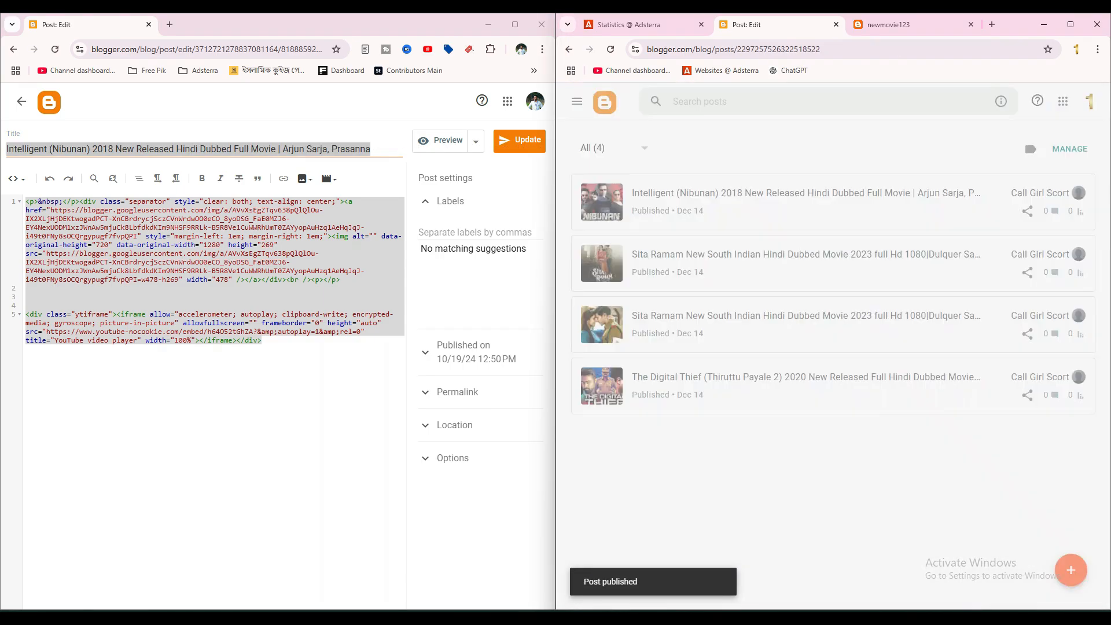
Create another newmovie123 post and fill it with the whole HTML of the source blog's Agnipurush post
{"action": "left_click", "coordinate": [577, 101]}
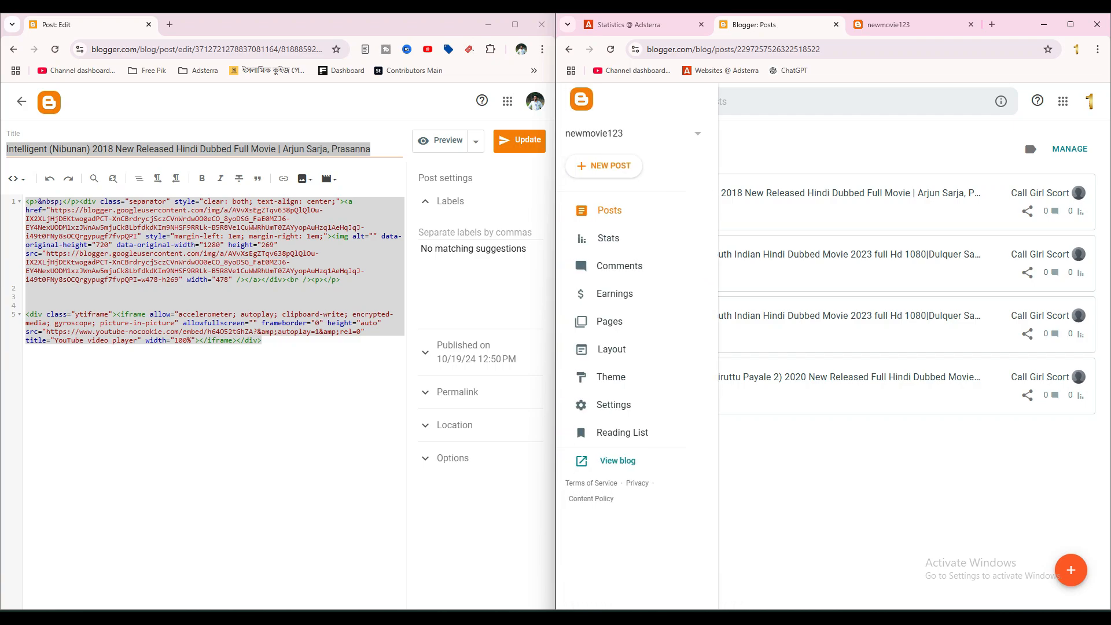
{"action": "left_click", "coordinate": [603, 165]}
{"action": "left_click", "coordinate": [22, 101]}
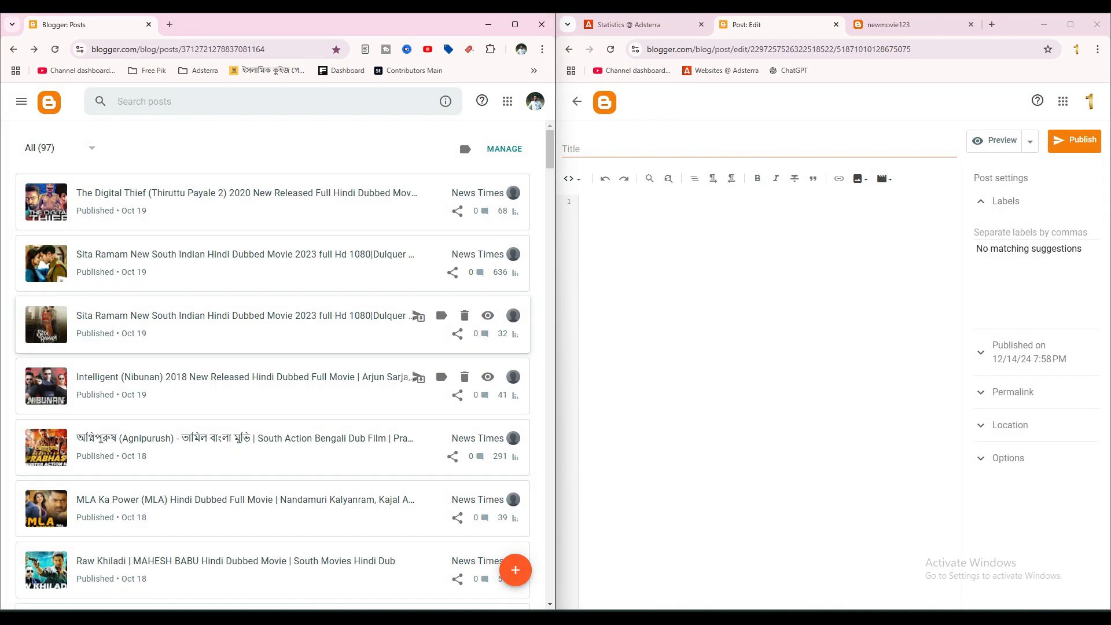
{"action": "scroll", "coordinate": [272, 347], "scroll_direction": "down", "scroll_amount": 2}
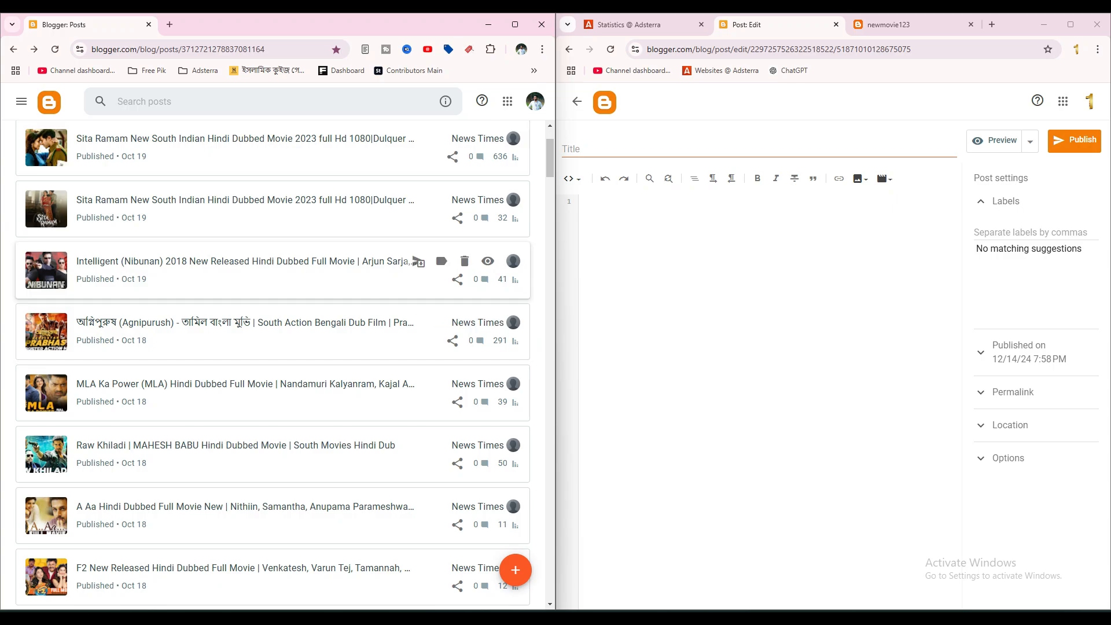
{"action": "left_click", "coordinate": [249, 322]}
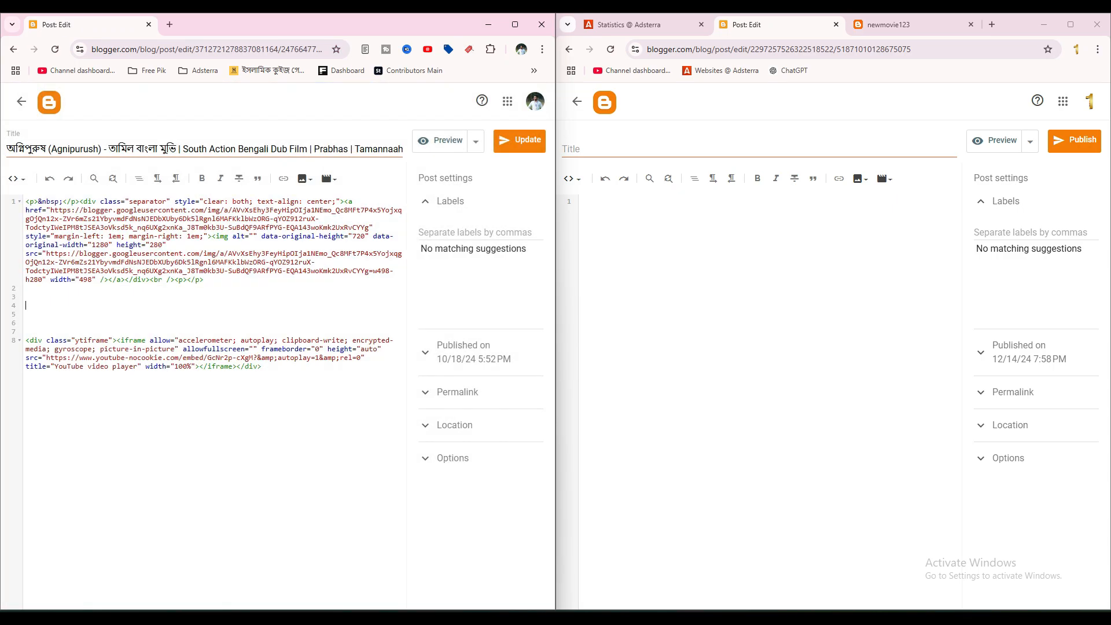
{"action": "key", "text": "ctrl+a"}
{"action": "key", "text": "ctrl+v"}
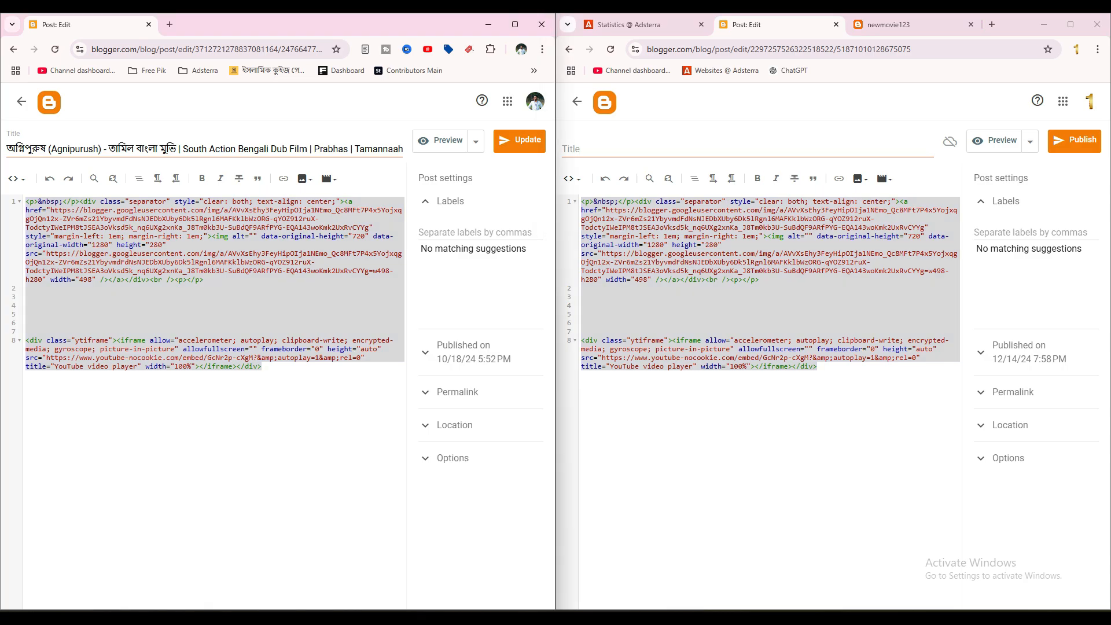
Copy the source Agnipurush post's full title into the new newmovie123 post and publish it
{"action": "key", "text": "ctrl+a"}
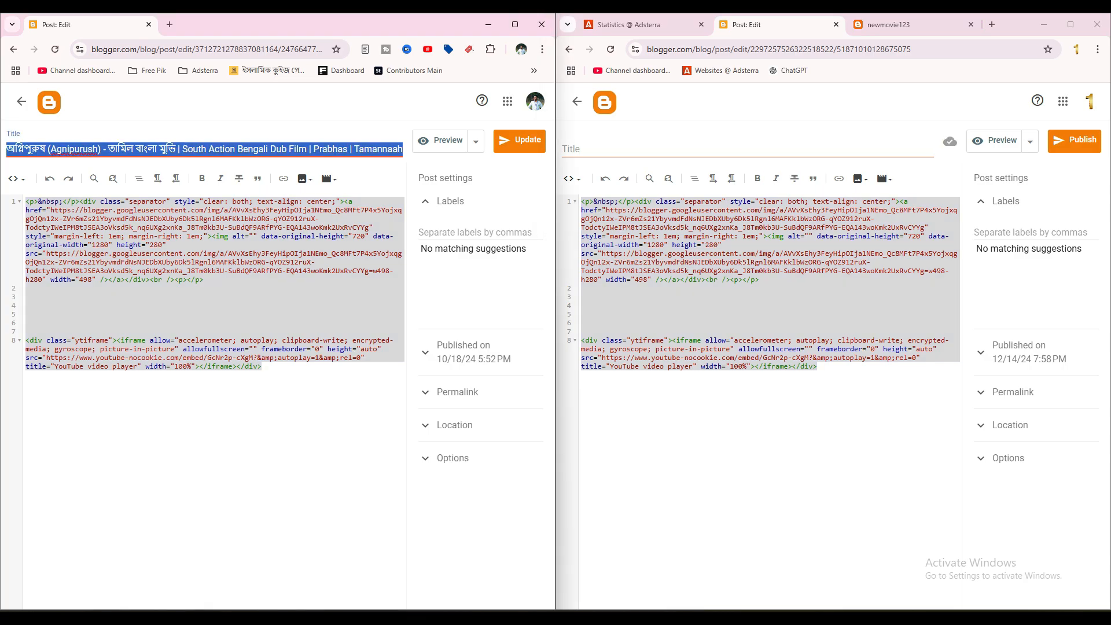
{"action": "left_click_drag", "start_coordinate": [313, 149], "coordinate": [599, 149]}
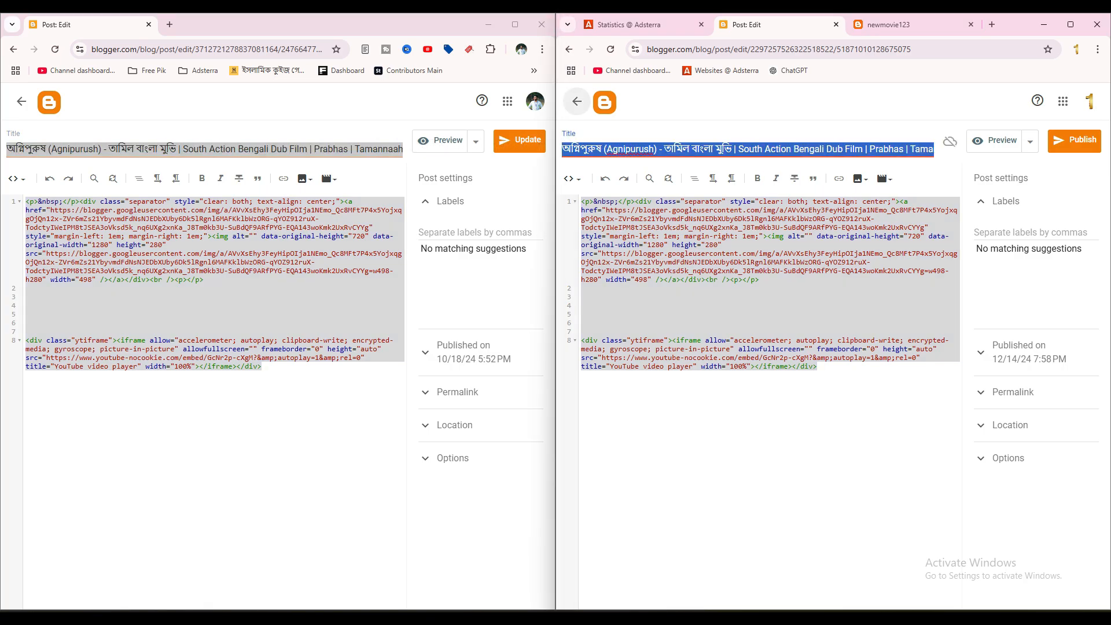
{"action": "left_click", "coordinate": [1074, 141]}
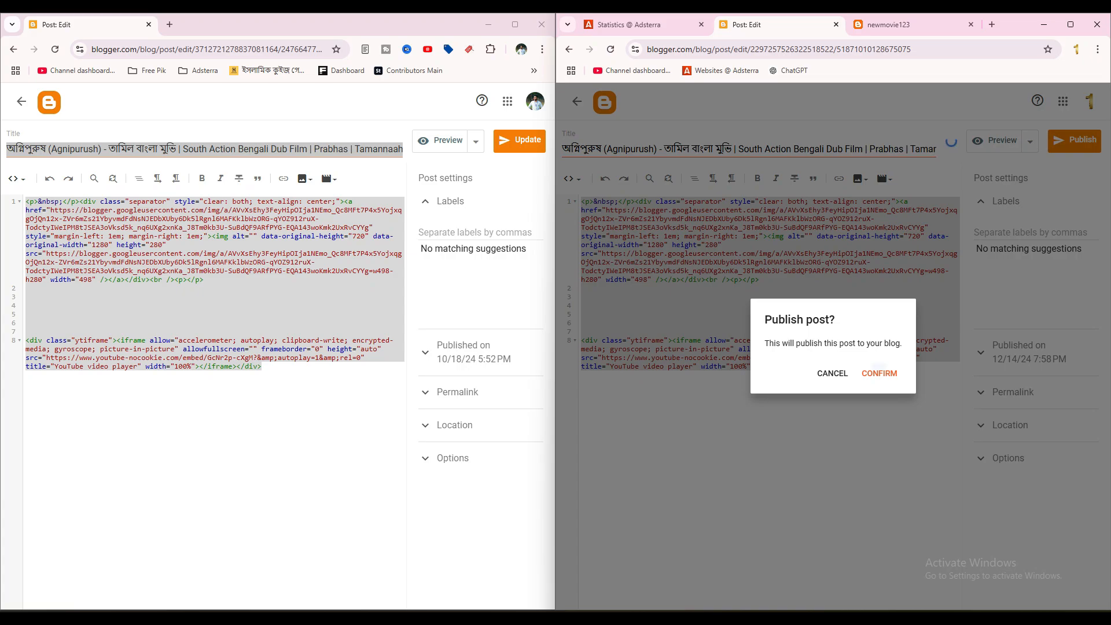
{"action": "left_click", "coordinate": [878, 373]}
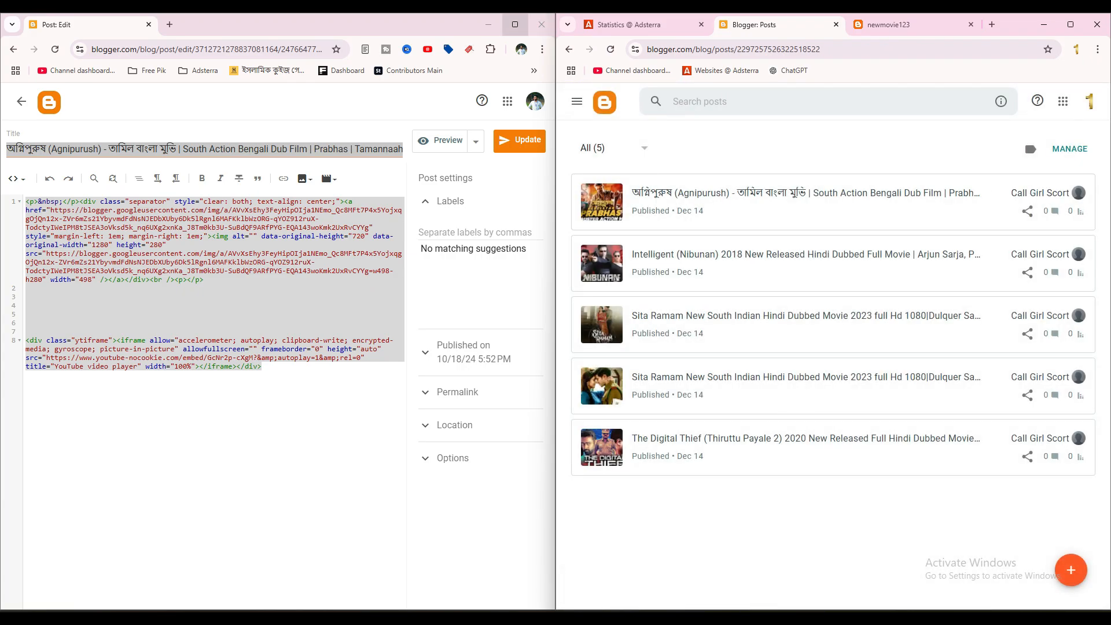
Maximize the source blog's window and return to the MLW MOVIE post list
{"action": "left_click", "coordinate": [515, 24]}
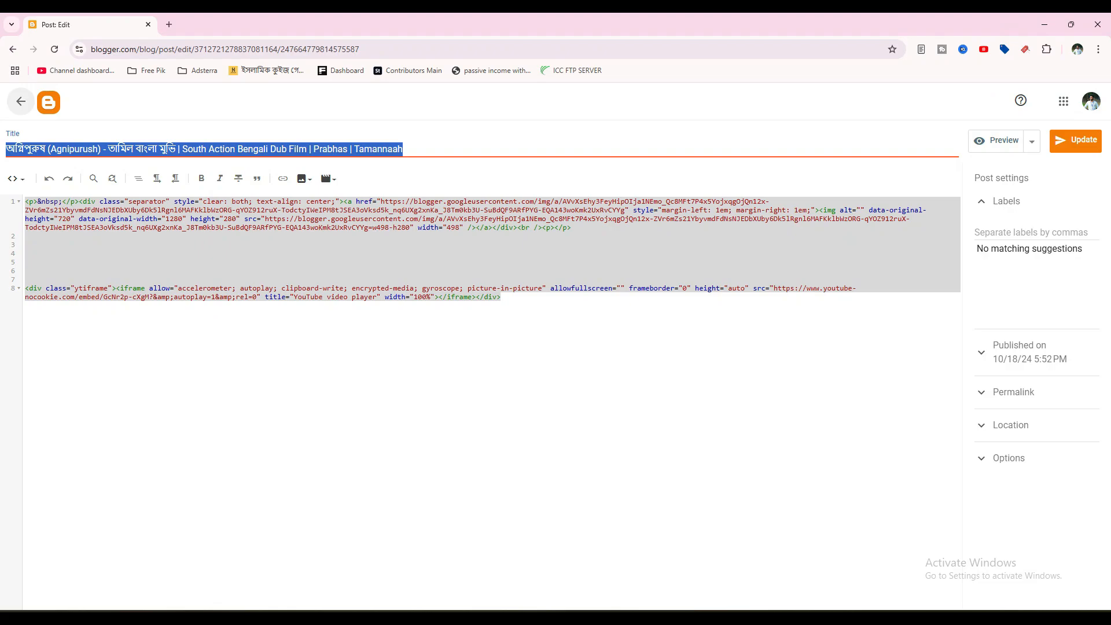
{"action": "left_click", "coordinate": [20, 101]}
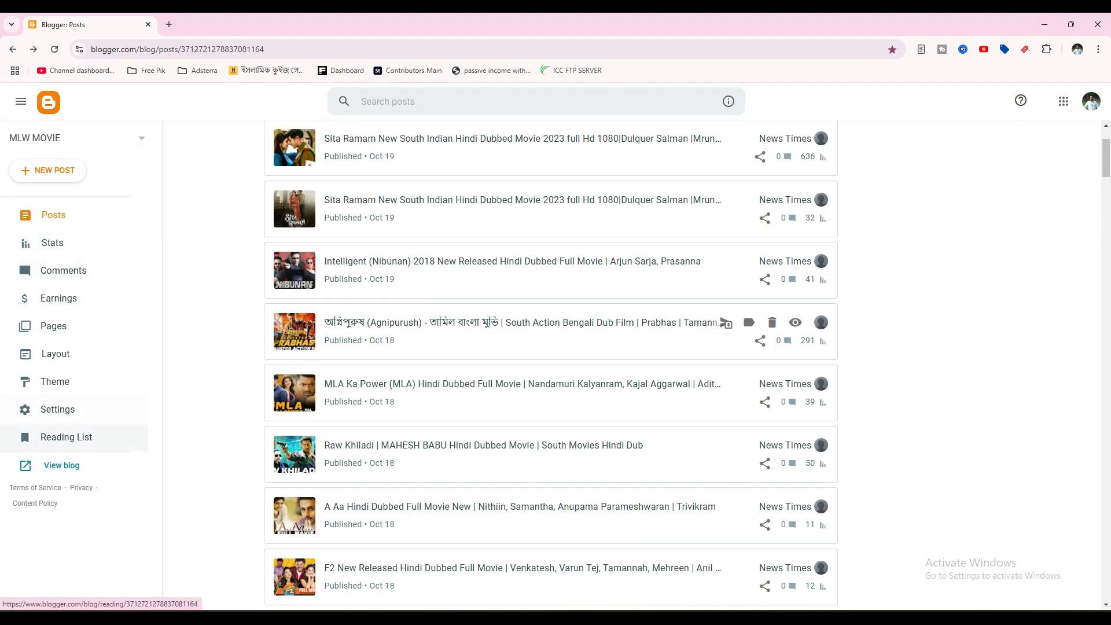
Minimize the MLW MOVIE window, maximize the newmovie123 one and open the live newmovie123 blog
{"action": "left_click", "coordinate": [1045, 24]}
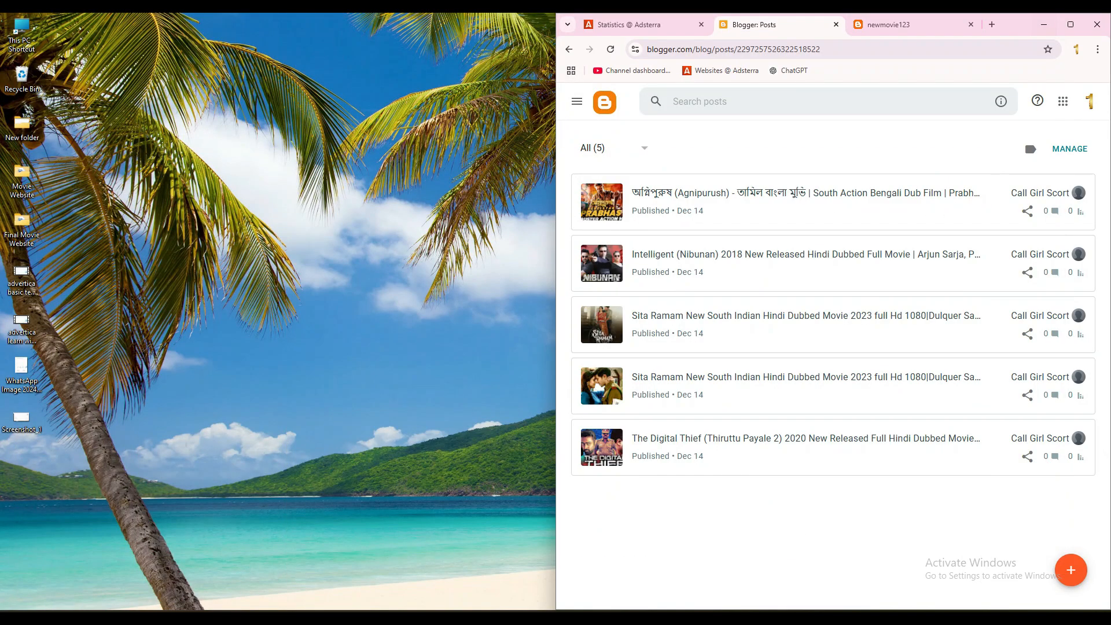
{"action": "left_click", "coordinate": [1070, 24]}
{"action": "left_click", "coordinate": [47, 464]}
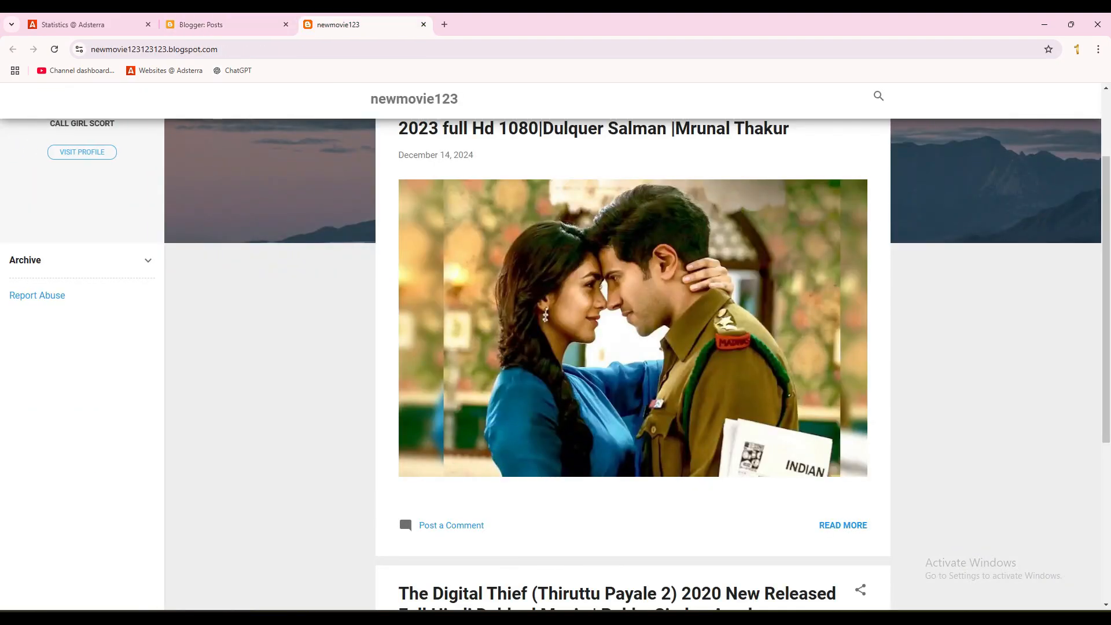
Look through the posts on the live newmovie123 blog in its existing theme
{"action": "scroll", "coordinate": [555, 342], "scroll_direction": "down", "scroll_amount": 5}
{"action": "scroll", "coordinate": [556, 342], "scroll_direction": "up", "scroll_amount": 7}
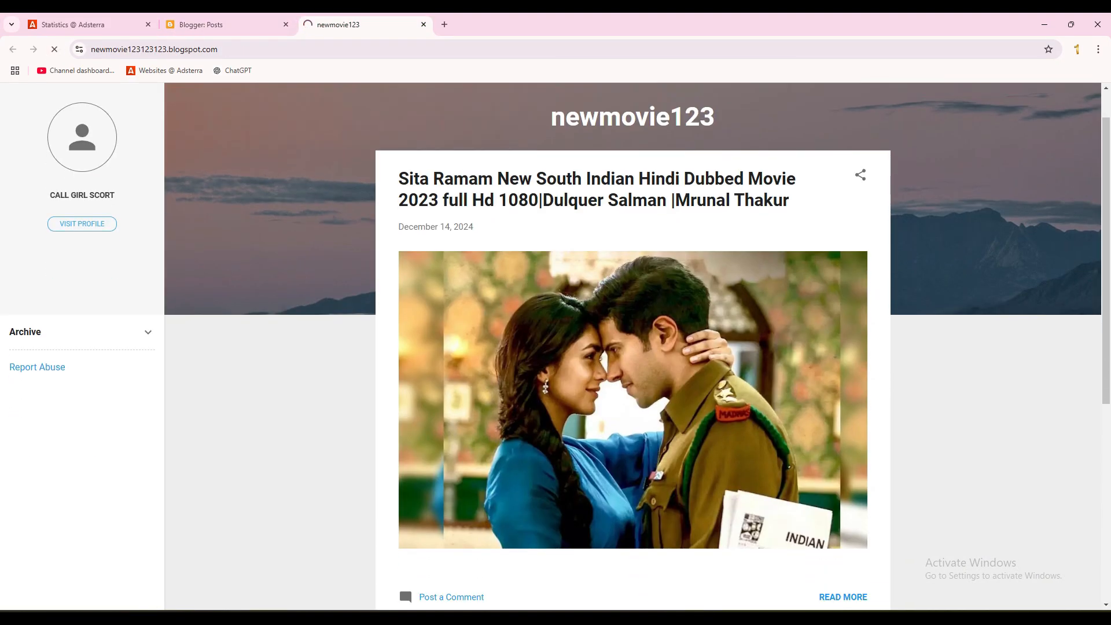
{"action": "scroll", "coordinate": [404, 398], "scroll_direction": "down", "scroll_amount": 3}
{"action": "scroll", "coordinate": [404, 449], "scroll_direction": "down", "scroll_amount": 3}
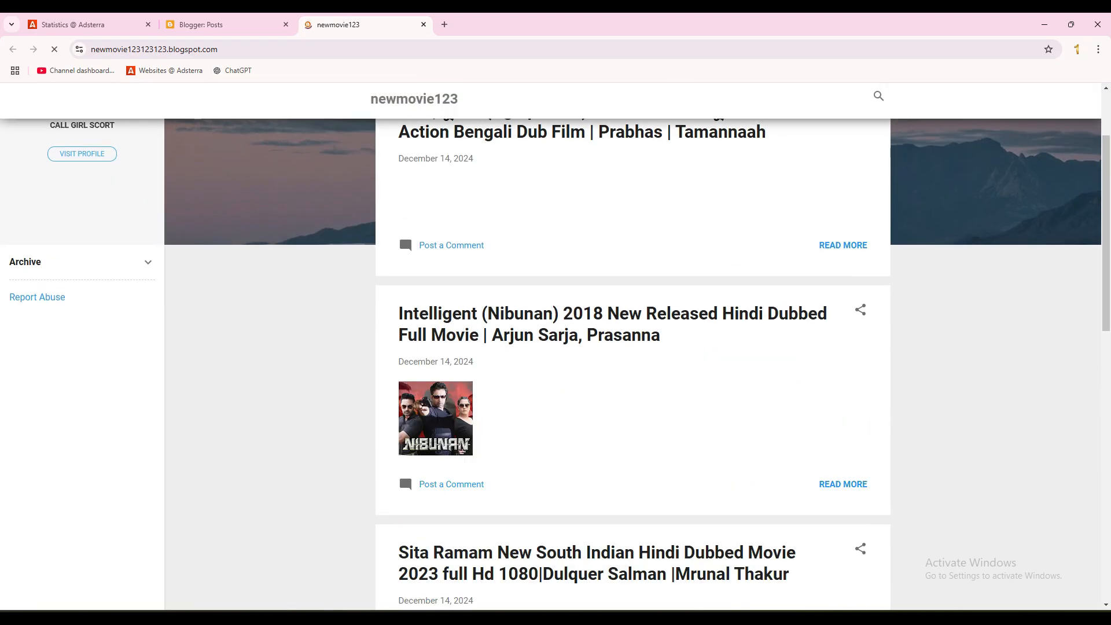
{"action": "scroll", "coordinate": [404, 471], "scroll_direction": "down", "scroll_amount": 8}
{"action": "scroll", "coordinate": [556, 347], "scroll_direction": "down", "scroll_amount": 6}
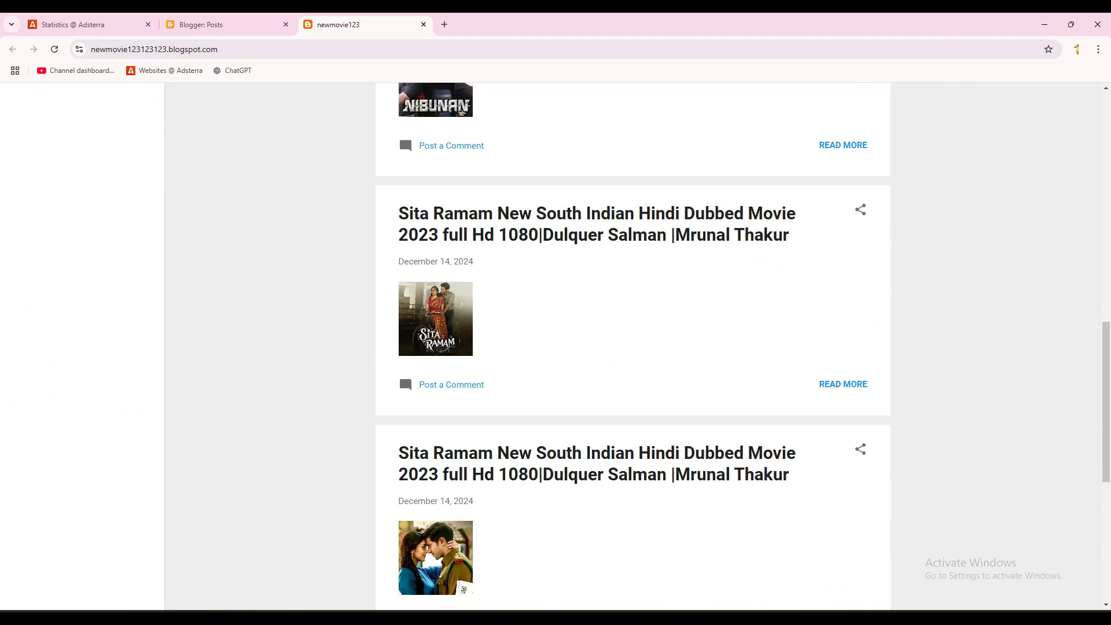
Open the newmovie123 theme settings in Blogger and start restoring the theme from an uploaded file
{"action": "key", "text": "ctrl+shift+Tab"}
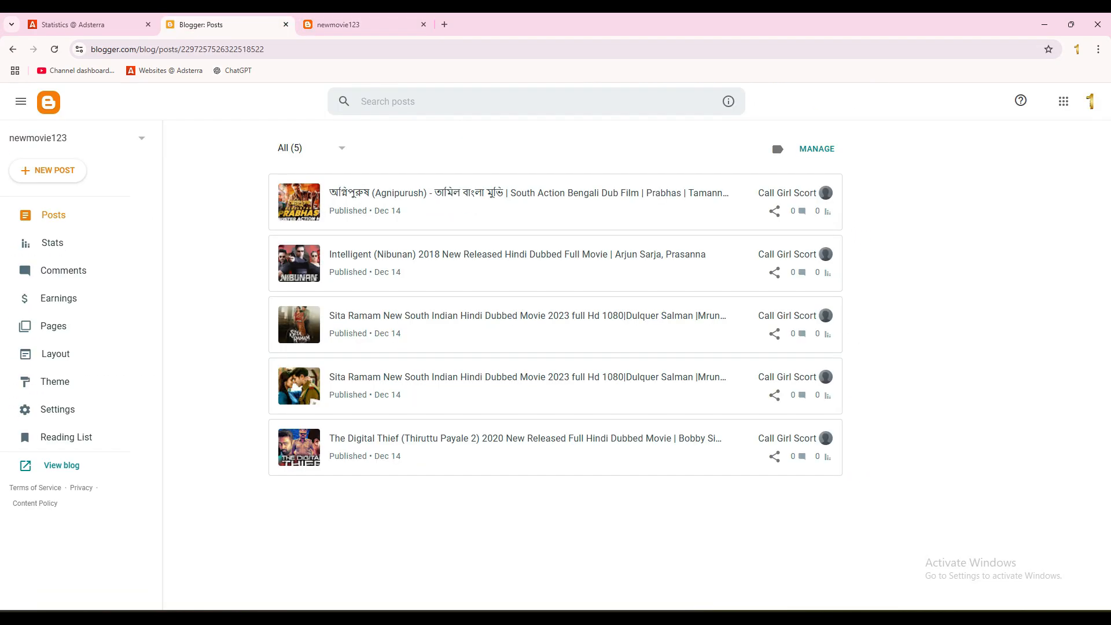
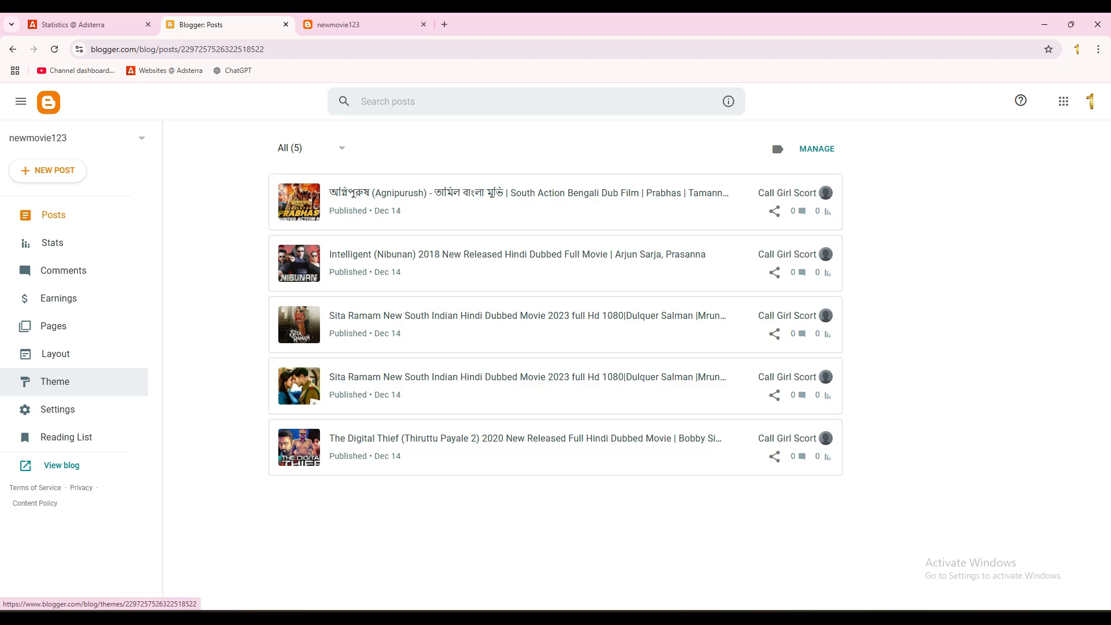
{"action": "left_click", "coordinate": [55, 382]}
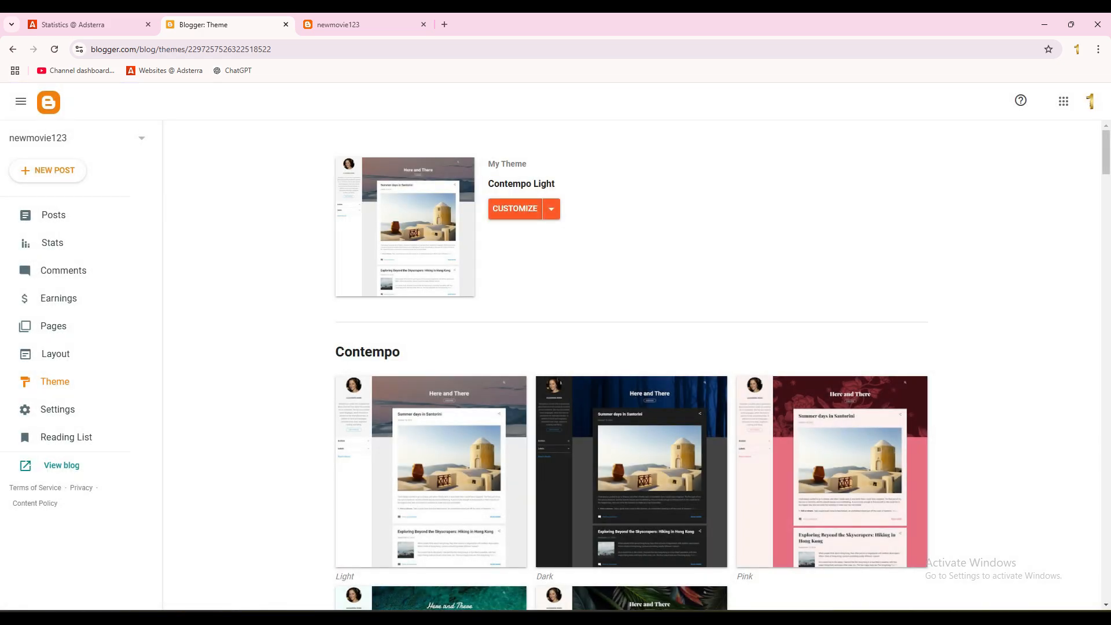
{"action": "left_click", "coordinate": [551, 209]}
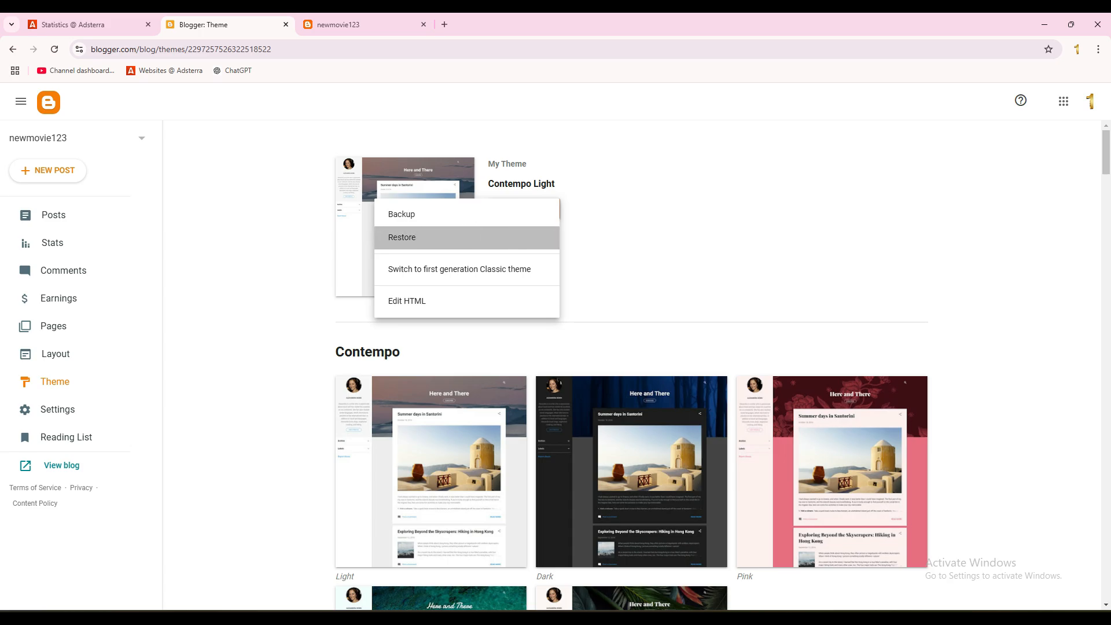
{"action": "left_click", "coordinate": [443, 236]}
{"action": "left_click", "coordinate": [632, 380]}
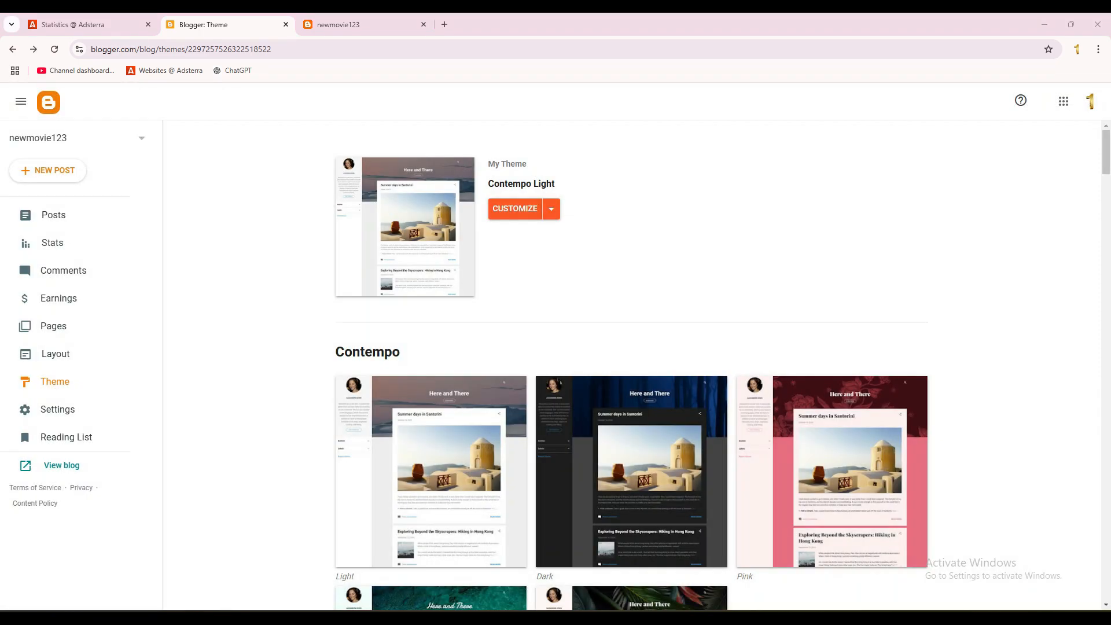
Upload the Zorex-Movie Blogger Premium Template file from Movie Script inside the Desktop's Final Movie Website folder
{"action": "left_click", "coordinate": [48, 148]}
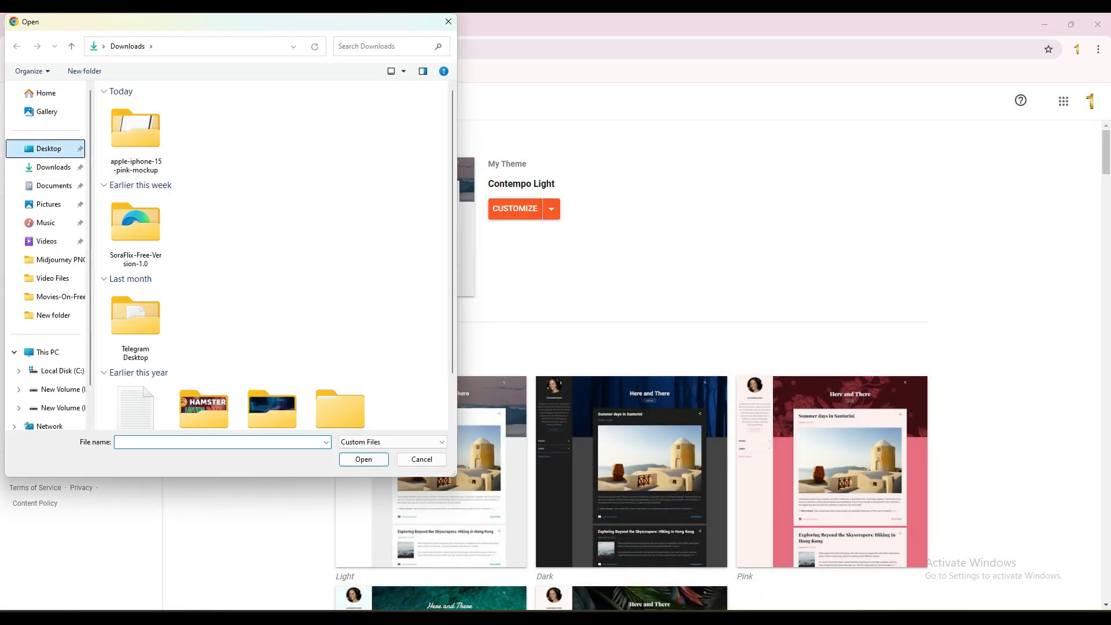
{"action": "double_click", "coordinate": [136, 125]}
{"action": "left_click", "coordinate": [49, 148]}
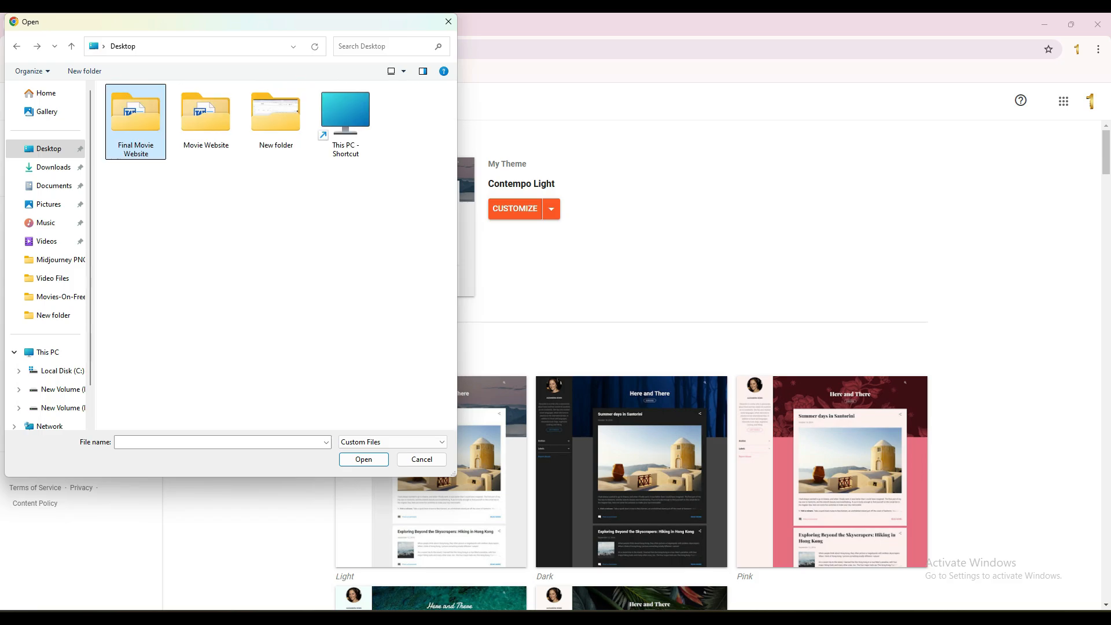
{"action": "double_click", "coordinate": [136, 135]}
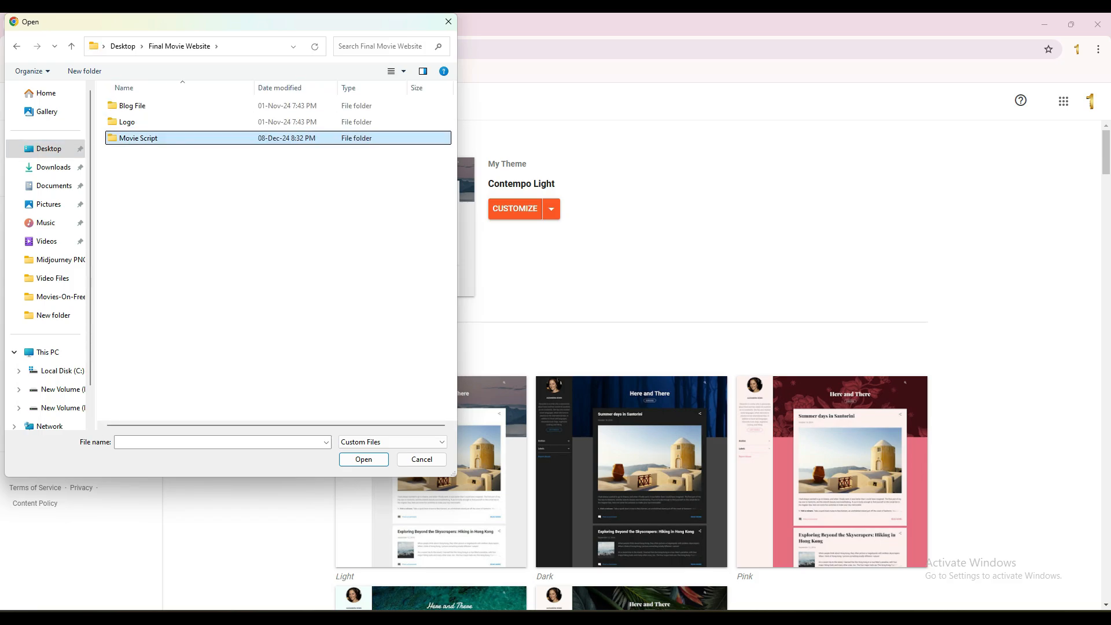
{"action": "double_click", "coordinate": [138, 138]}
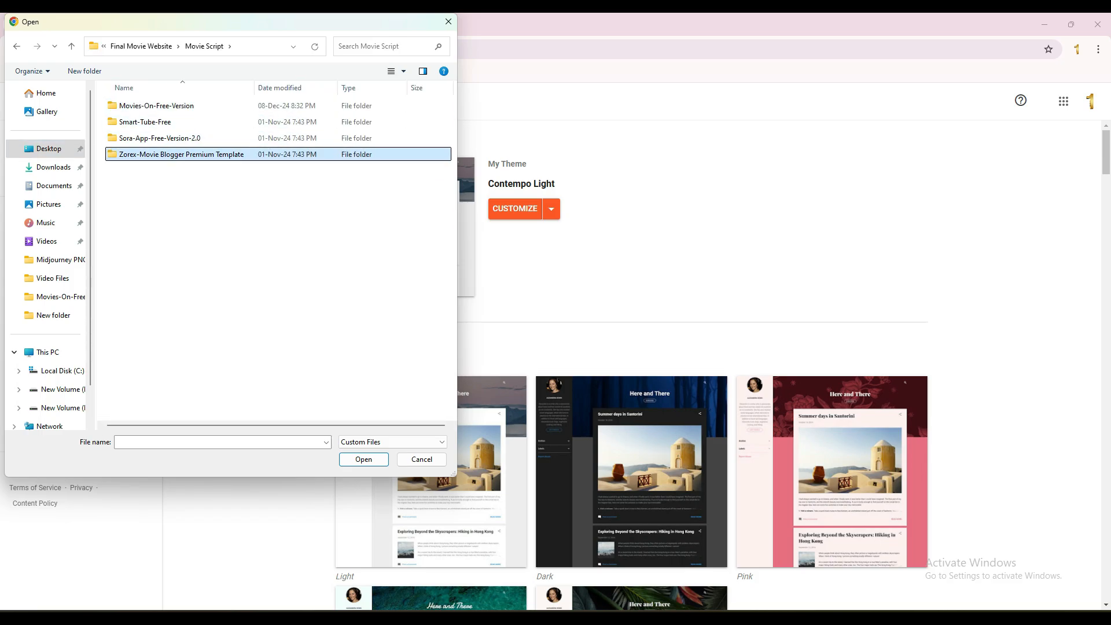
{"action": "double_click", "coordinate": [174, 154]}
{"action": "double_click", "coordinate": [174, 105]}
{"action": "left_click", "coordinate": [173, 122]}
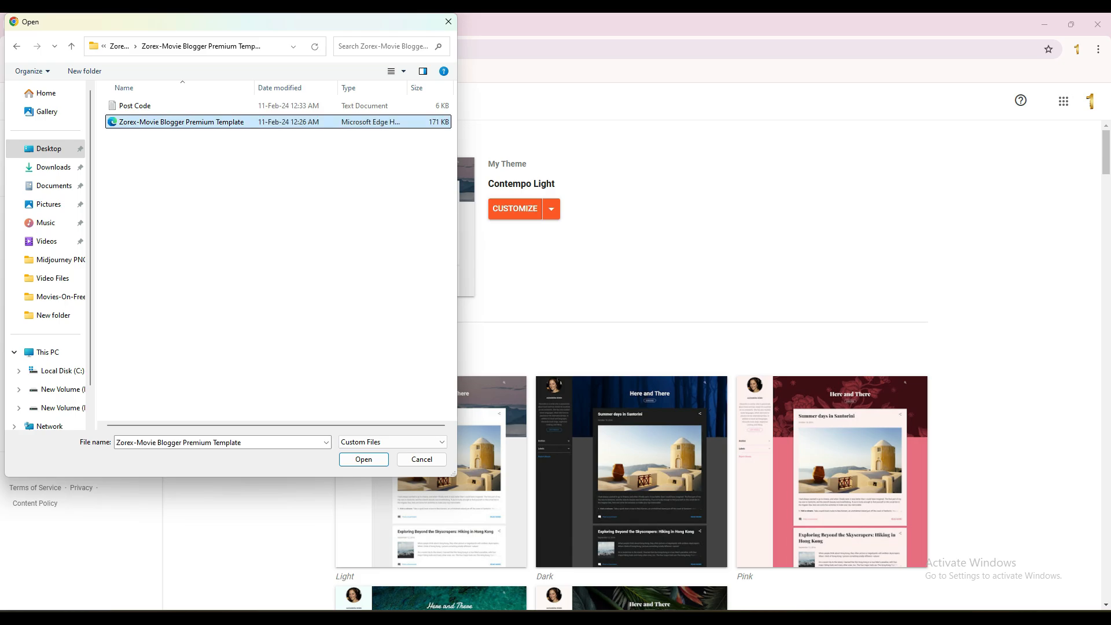
{"action": "key", "text": "Return"}
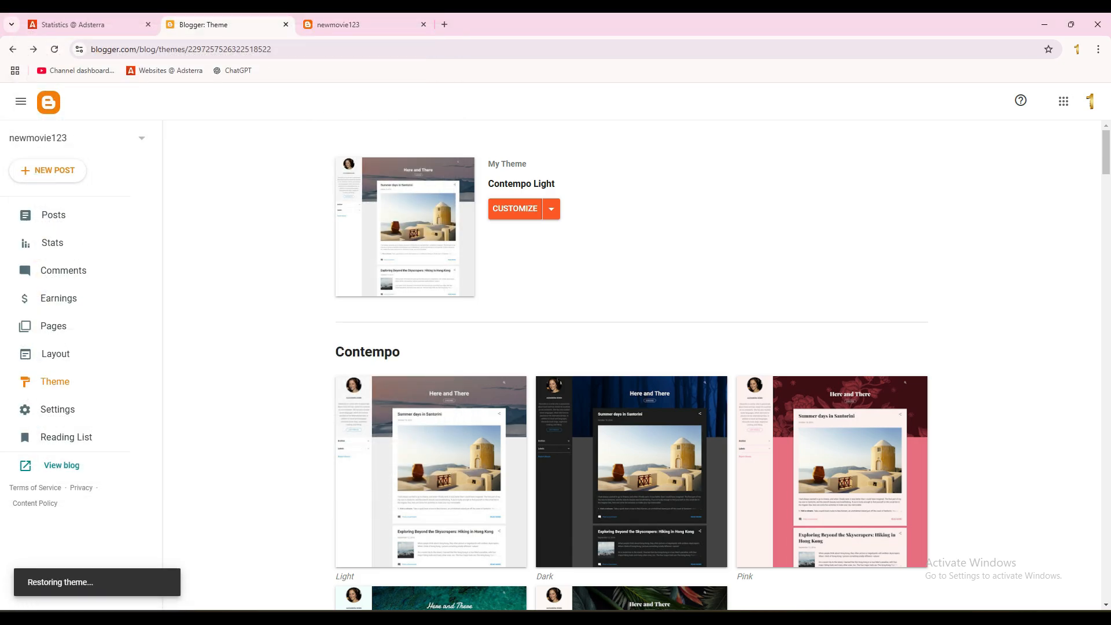
Check the live blog and the theme settings to see whether the Zorex theme has been restored
{"action": "key", "text": "ctrl+Tab"}
{"action": "scroll", "coordinate": [632, 347], "scroll_direction": "up", "scroll_amount": 10}
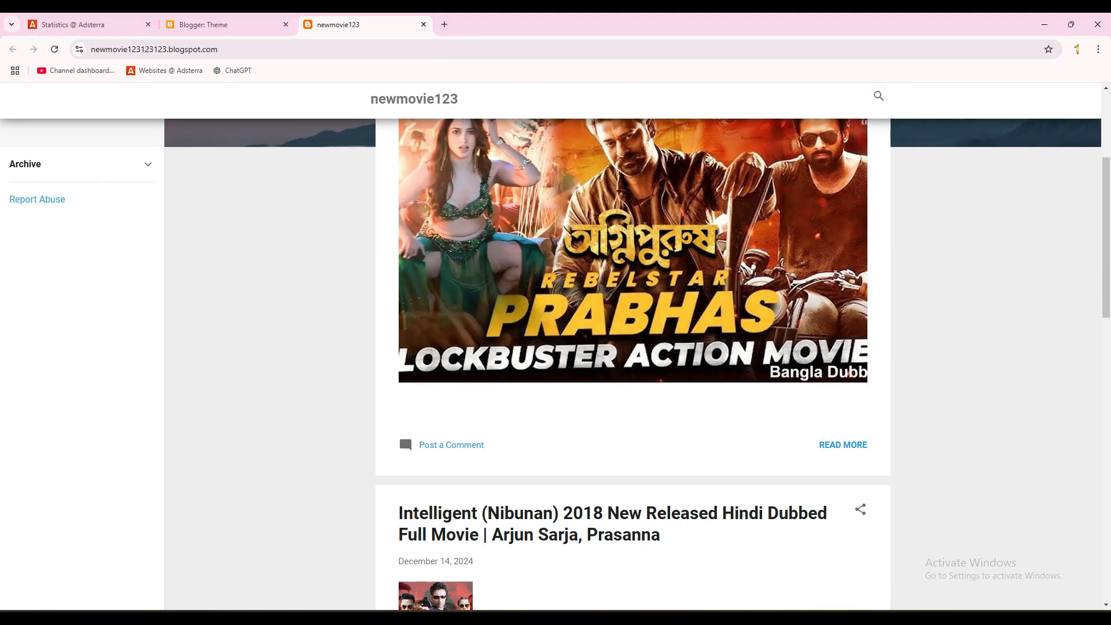
{"action": "scroll", "coordinate": [404, 432], "scroll_direction": "up", "scroll_amount": 4}
{"action": "key", "text": "ctrl+shift+Tab"}
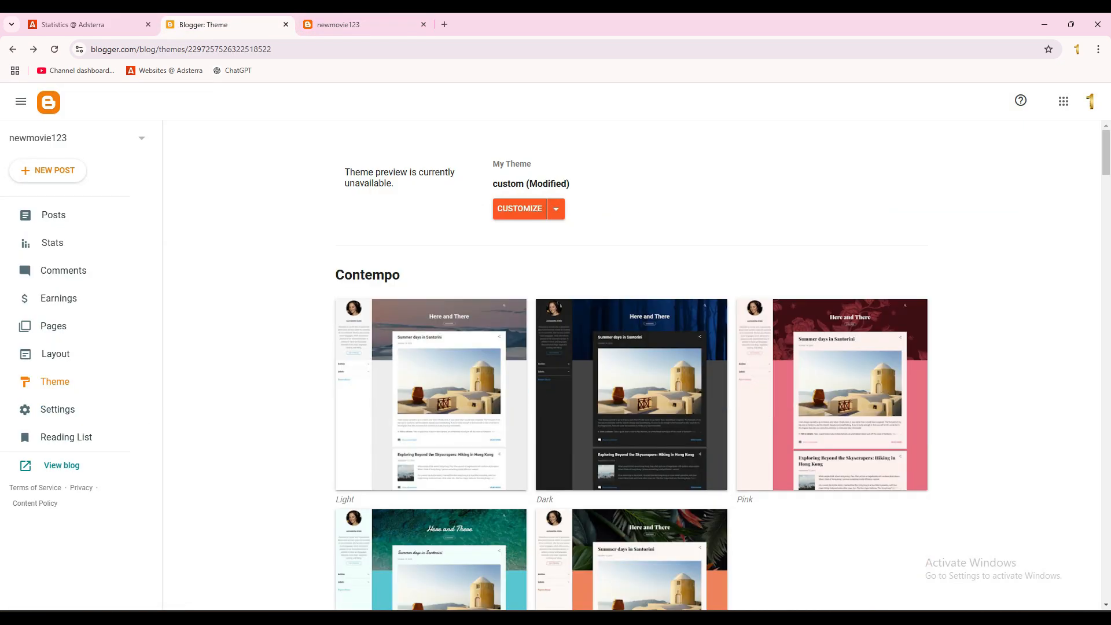
{"action": "left_click_drag", "start_coordinate": [360, 173], "coordinate": [394, 184]}
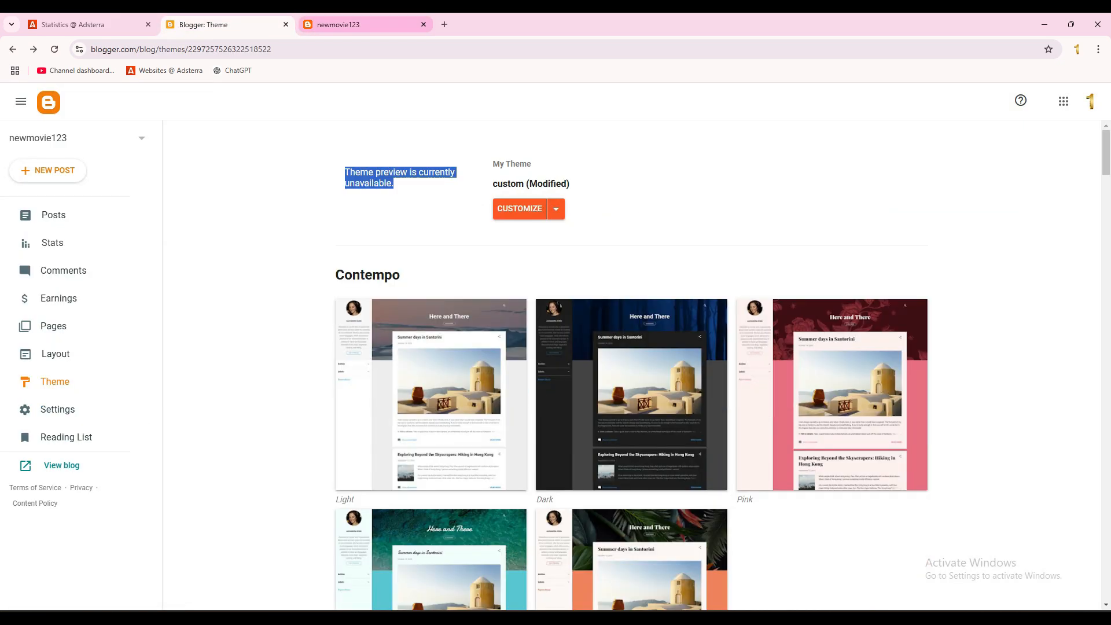
Reload the live newmovie123 blog and examine its homepage layout in the Zorex theme
{"action": "left_click", "coordinate": [359, 24]}
{"action": "key", "text": "F5"}
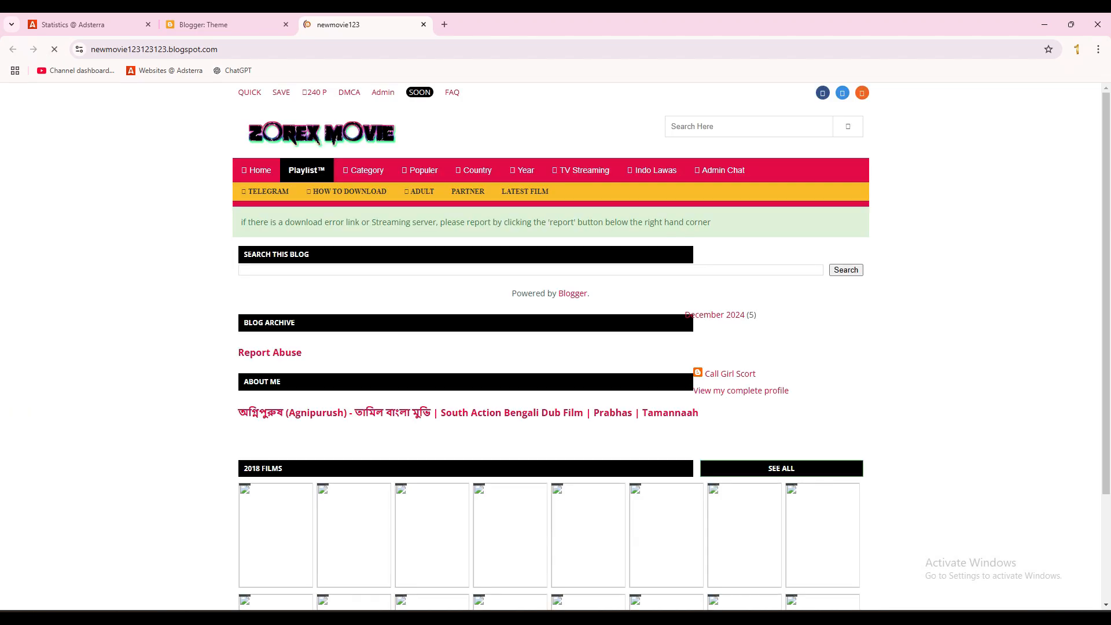
{"action": "scroll", "coordinate": [556, 347], "scroll_direction": "down", "scroll_amount": 3}
{"action": "scroll", "coordinate": [434, 310], "scroll_direction": "down", "scroll_amount": 8}
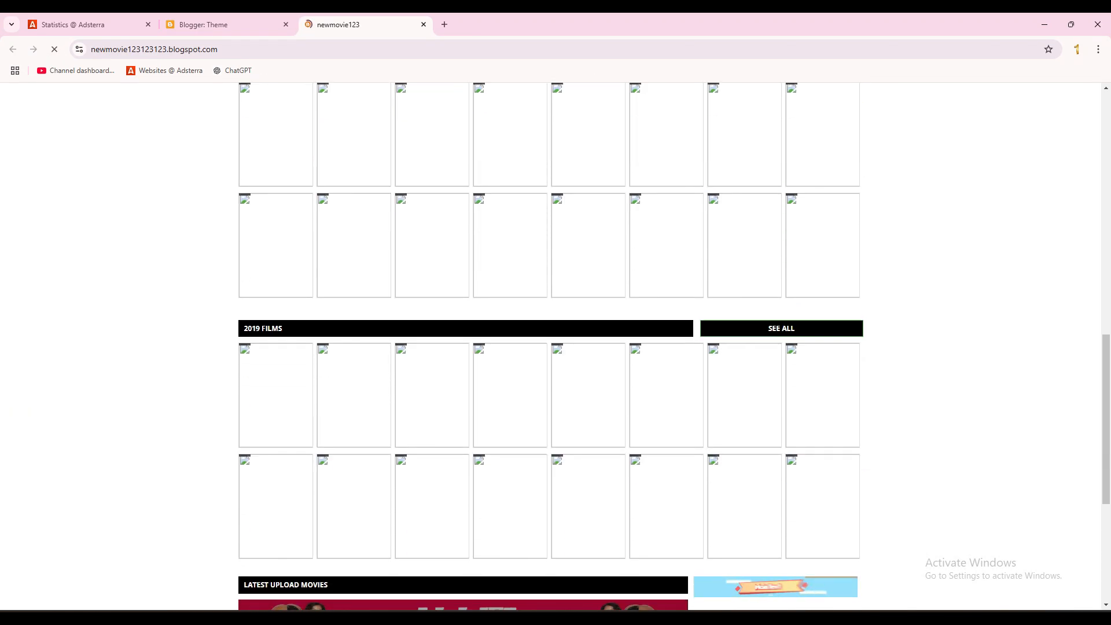
{"action": "scroll", "coordinate": [434, 310], "scroll_direction": "up", "scroll_amount": 3}
{"action": "scroll", "coordinate": [556, 347], "scroll_direction": "up", "scroll_amount": 8}
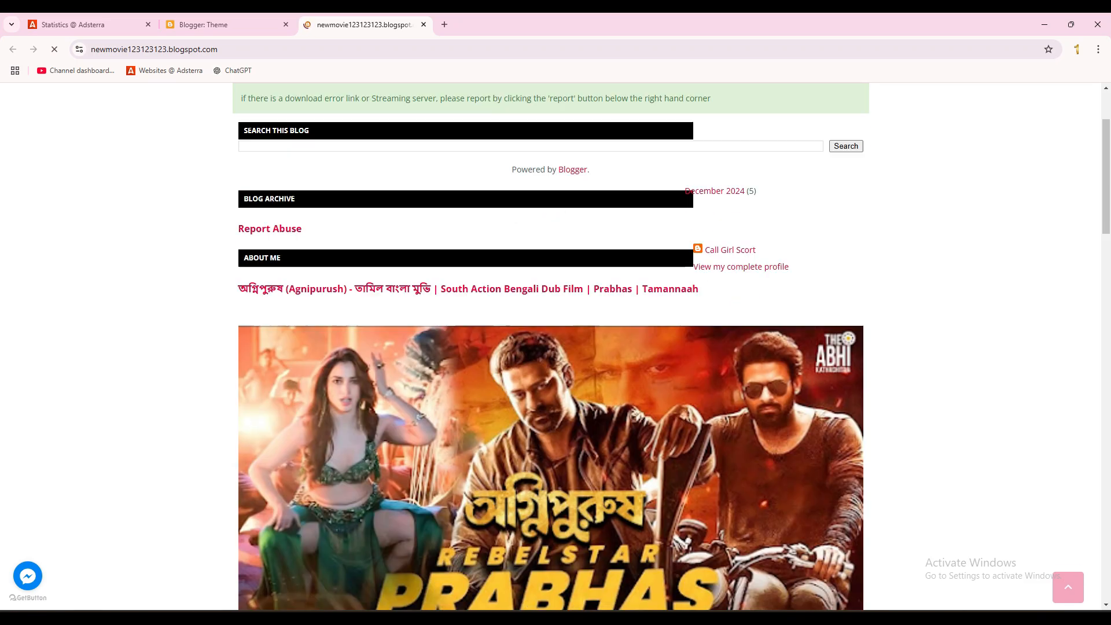
Bring up the theme's options in Blogger and examine the lower sections of the live Zorex homepage
{"action": "key", "text": "ctrl+shift+Tab"}
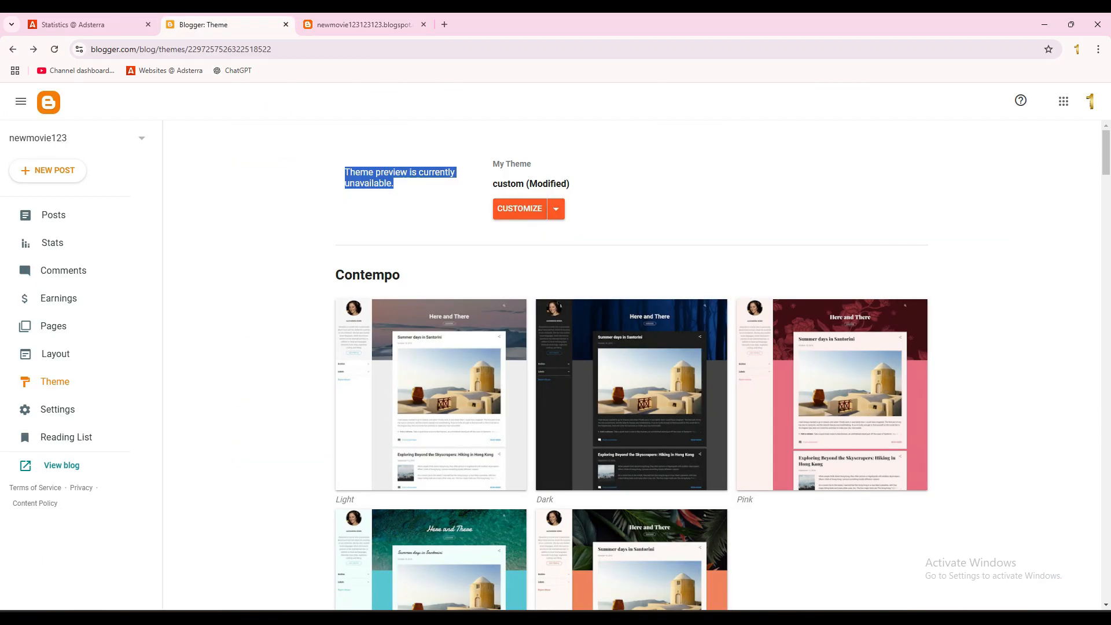
{"action": "left_click", "coordinate": [557, 208]}
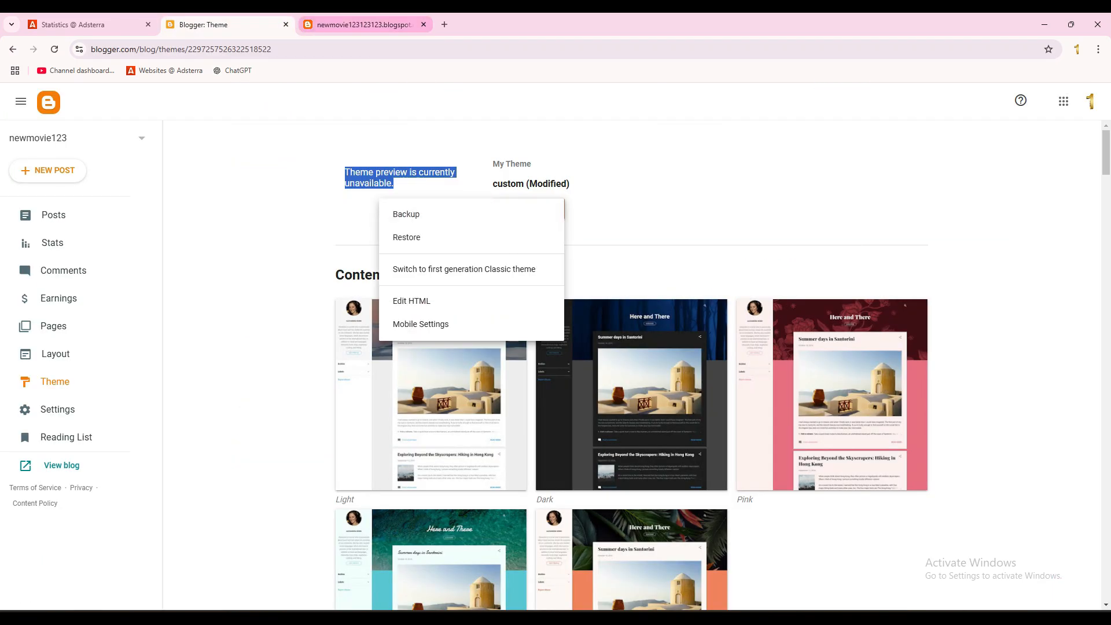
{"action": "key", "text": "ctrl+Tab"}
{"action": "scroll", "coordinate": [550, 348], "scroll_direction": "down", "scroll_amount": 6}
{"action": "scroll", "coordinate": [368, 358], "scroll_direction": "down", "scroll_amount": 12}
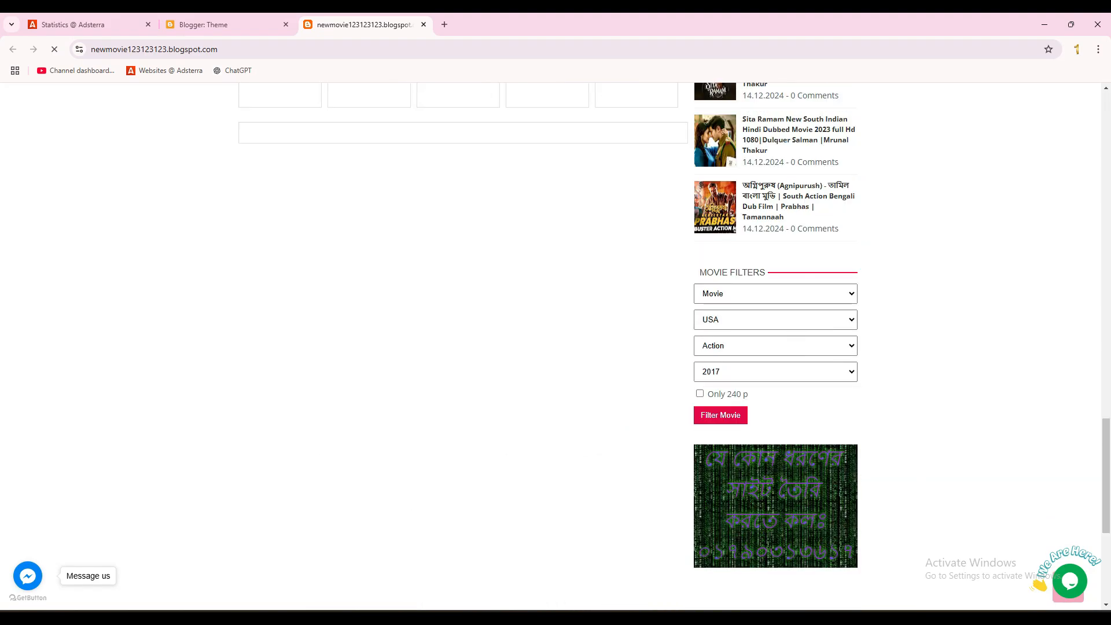
{"action": "scroll", "coordinate": [368, 358], "scroll_direction": "up", "scroll_amount": 6}
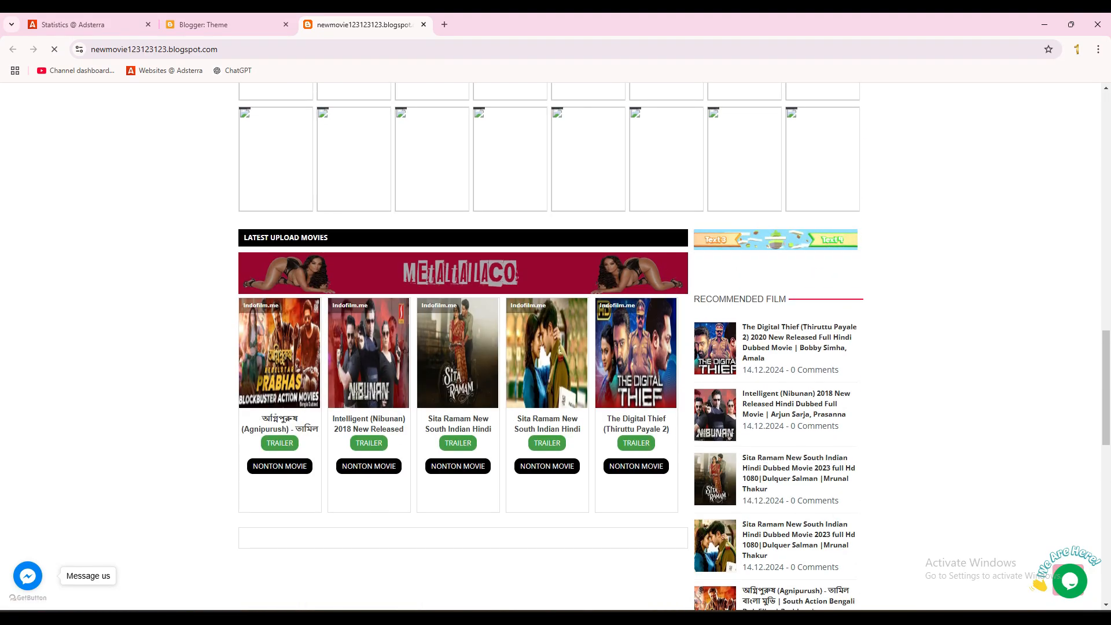
Restore the blog's theme from the Movies On Free Version file in the Movies-On-Free-Version folder
{"action": "key", "text": "ctrl+shift+Tab"}
{"action": "left_click", "coordinate": [407, 237]}
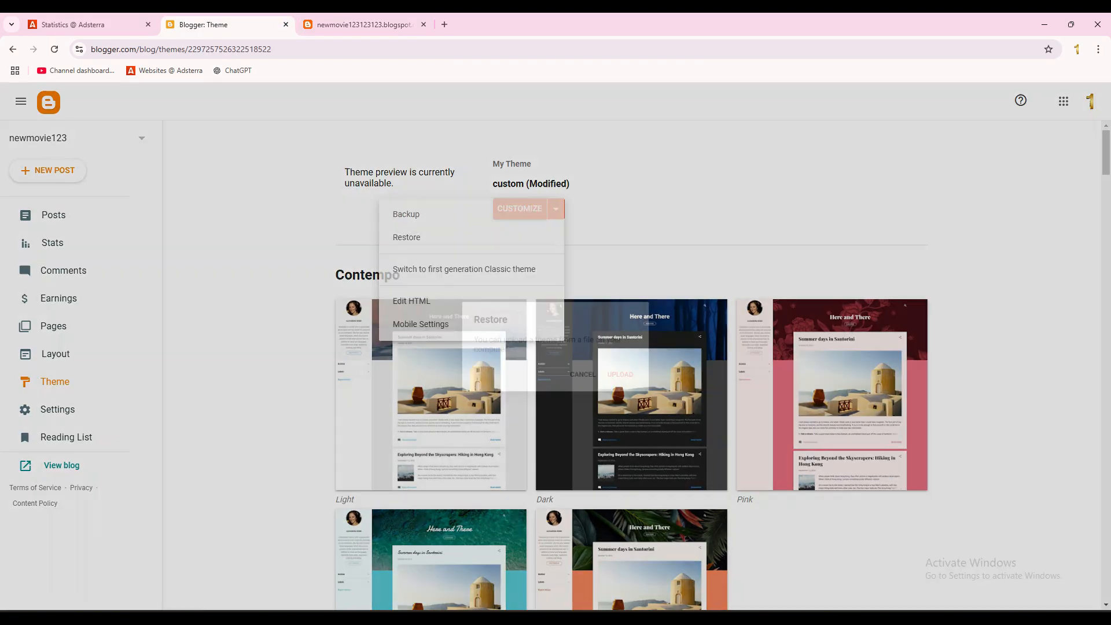
{"action": "left_click", "coordinate": [632, 380]}
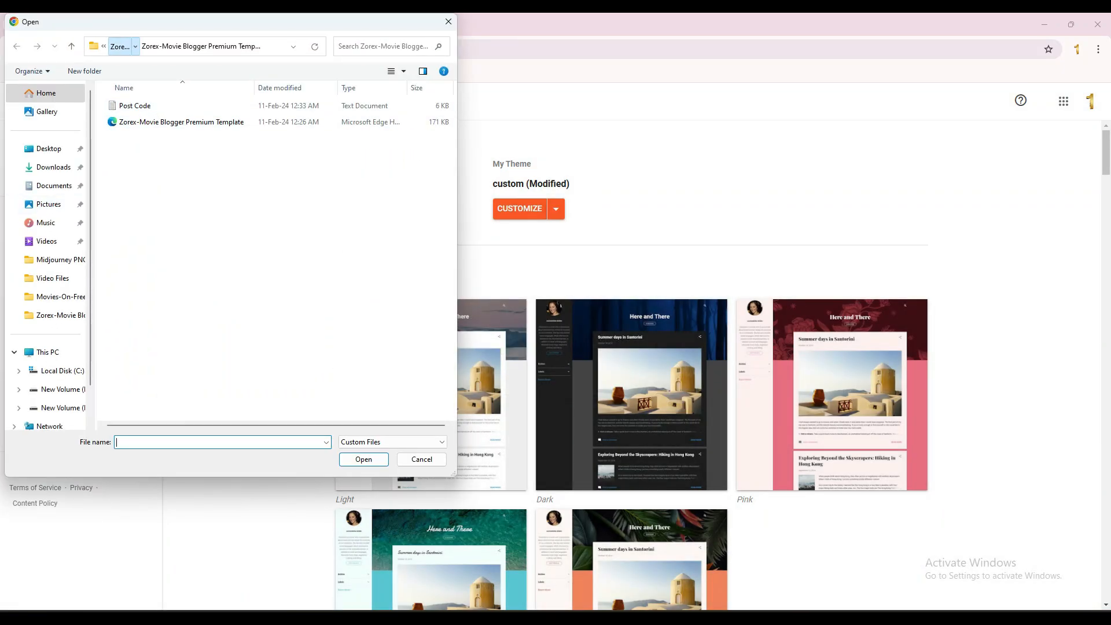
{"action": "left_click", "coordinate": [120, 47]}
{"action": "left_click", "coordinate": [120, 46]}
{"action": "double_click", "coordinate": [167, 106]}
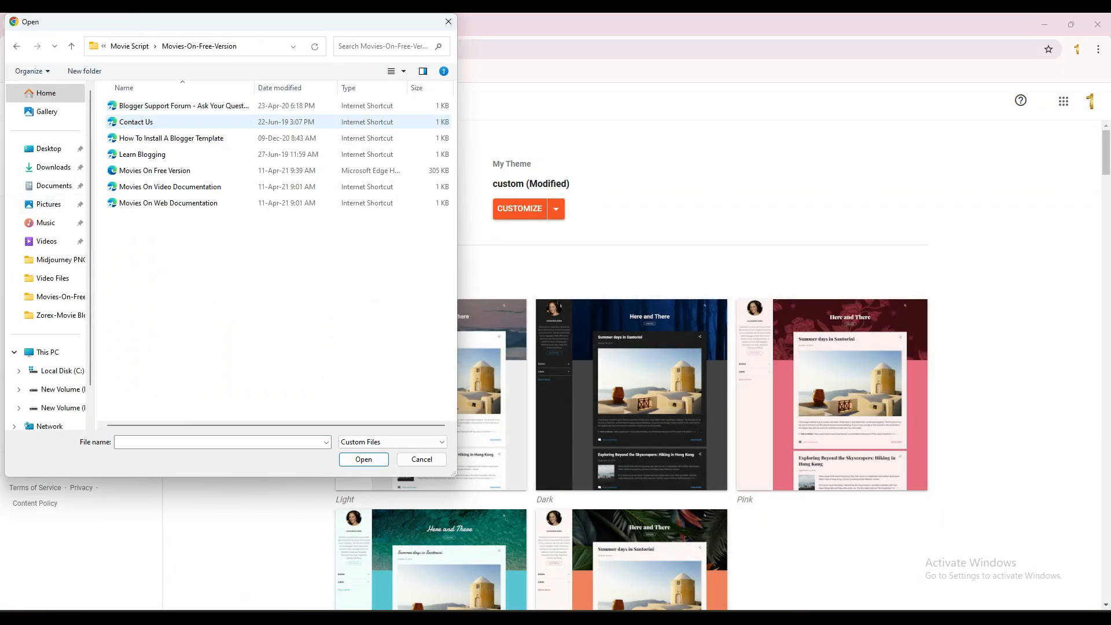
{"action": "left_click", "coordinate": [155, 170]}
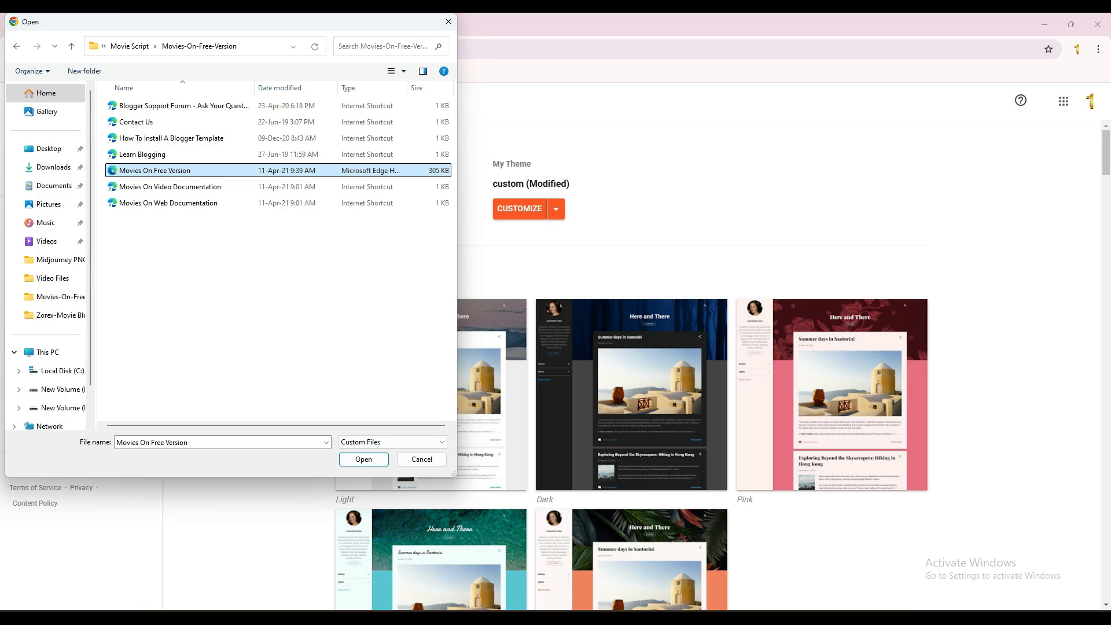
{"action": "key", "text": "Return"}
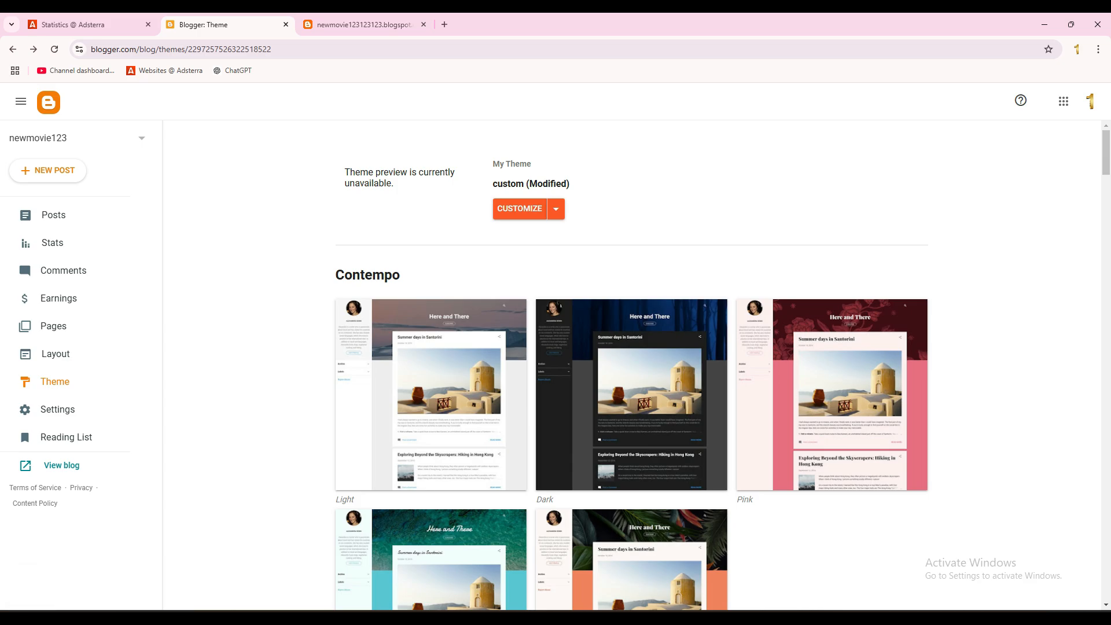
Reload the live newmovie123 blog and examine its homepage in the MoviesOn theme
{"action": "key", "text": "ctrl+Tab"}
{"action": "key", "text": "F5"}
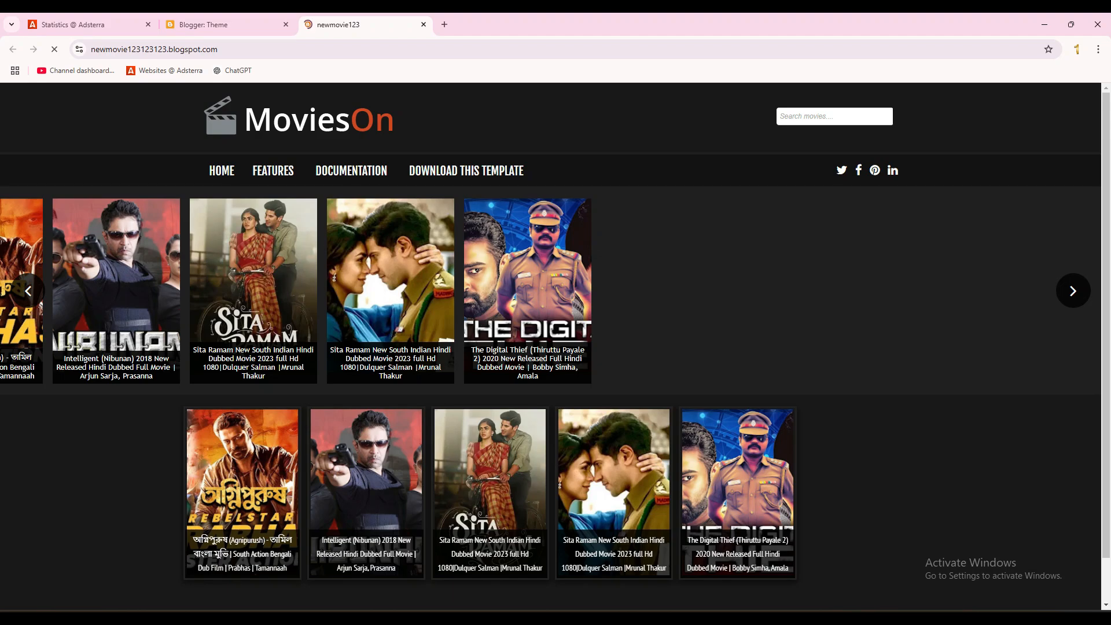
{"action": "key", "text": "ctrl+shift+Tab"}
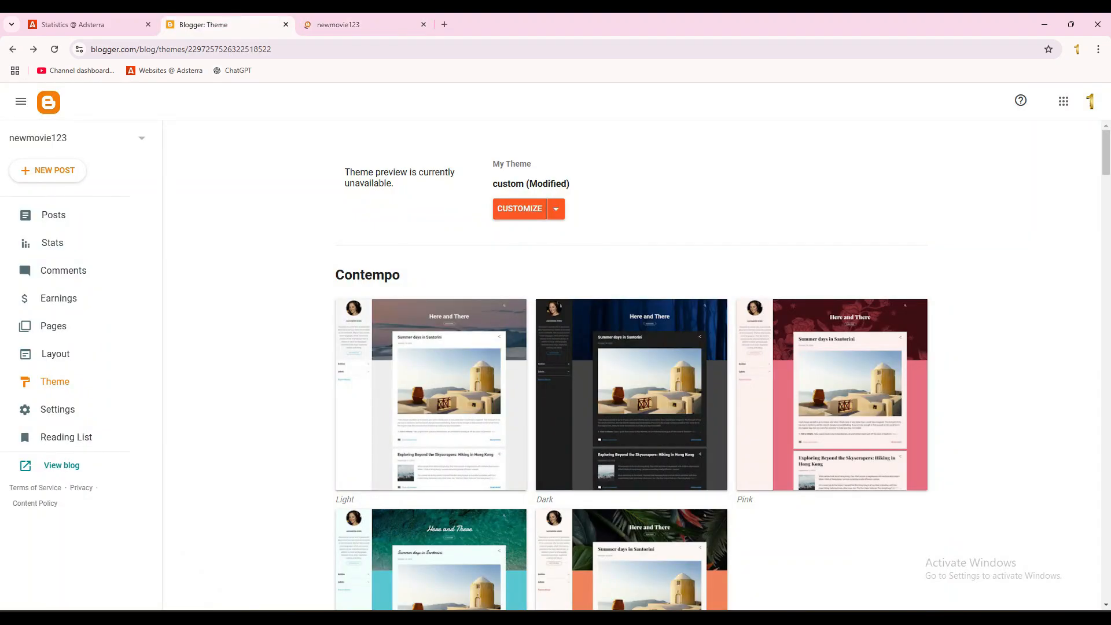
{"action": "key", "text": "ctrl+Tab"}
{"action": "scroll", "coordinate": [521, 284], "scroll_direction": "down", "scroll_amount": 2}
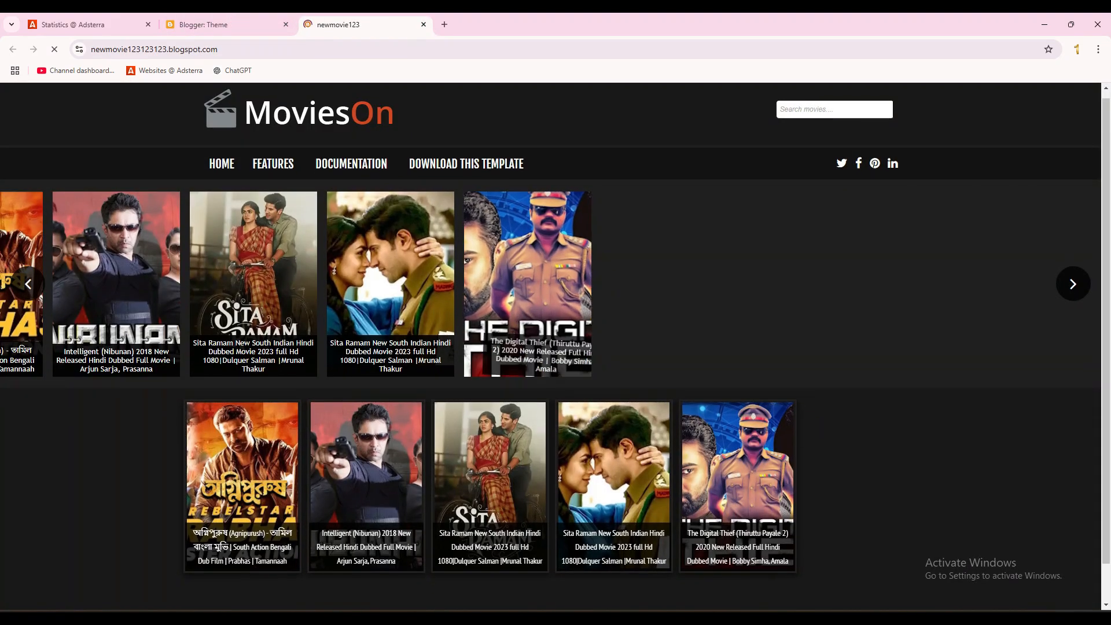
{"action": "scroll", "coordinate": [520, 284], "scroll_direction": "up", "scroll_amount": 2}
{"action": "scroll", "coordinate": [521, 284], "scroll_direction": "down", "scroll_amount": 2}
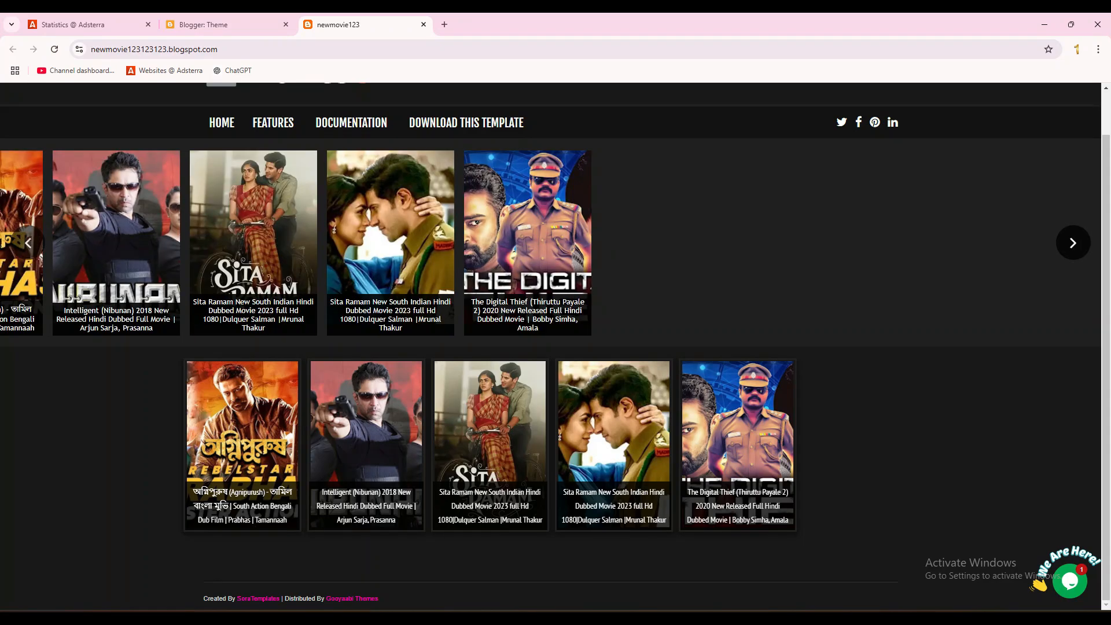
Bring up the newmovie123 blog's layout in Blogger and save the sidebar's Navbar gadget with the Tan style
{"action": "scroll", "coordinate": [556, 342], "scroll_direction": "up", "scroll_amount": 1}
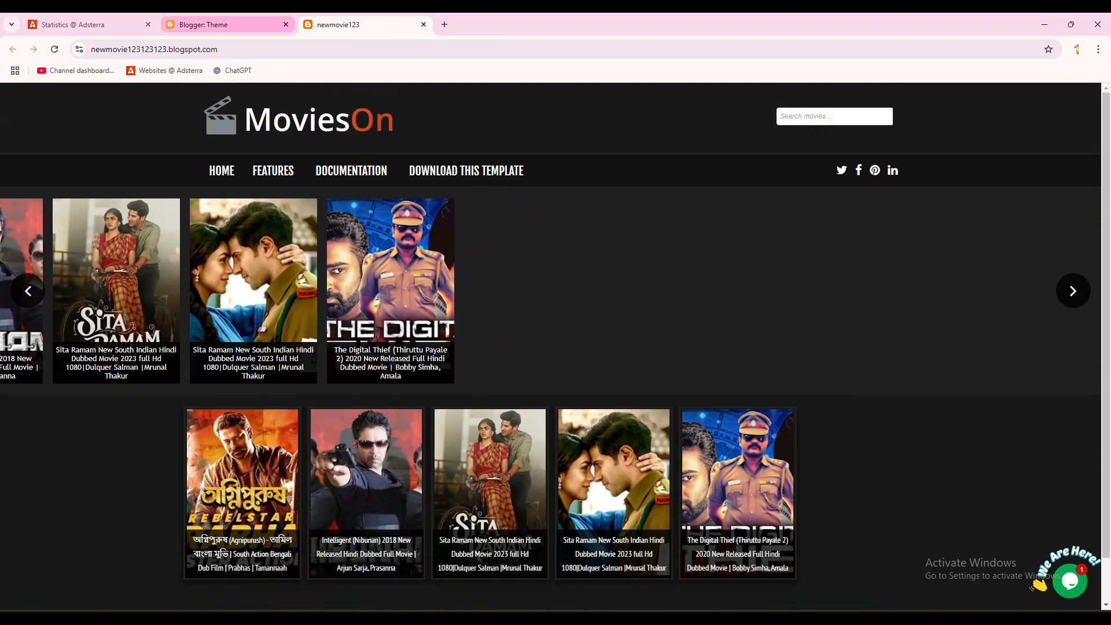
{"action": "left_click", "coordinate": [197, 25]}
{"action": "left_click", "coordinate": [55, 353]}
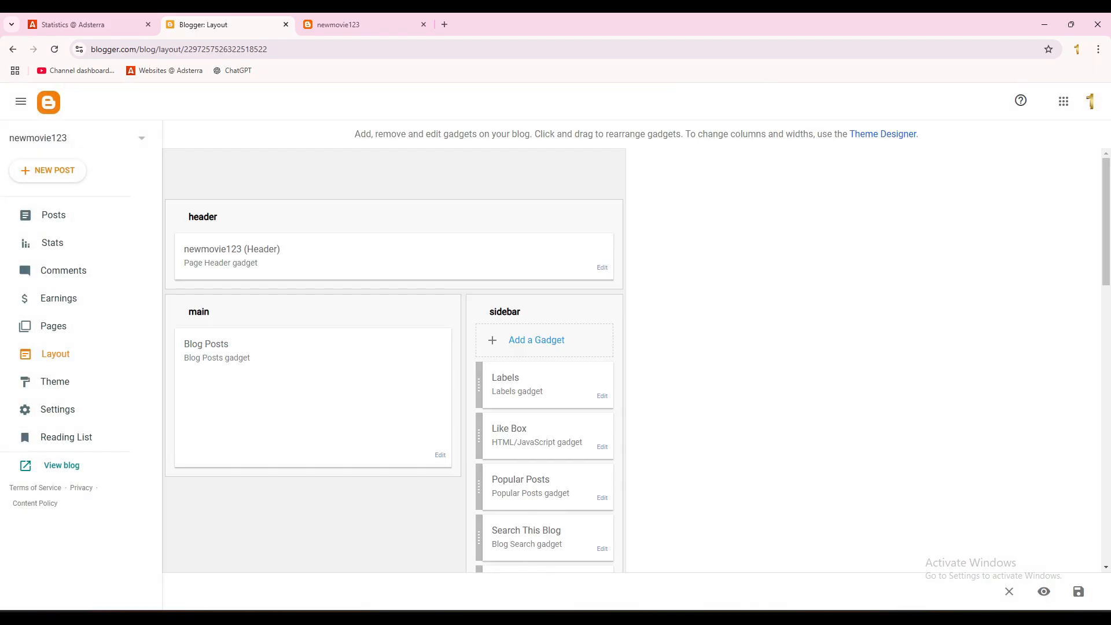
{"action": "scroll", "coordinate": [544, 359], "scroll_direction": "down", "scroll_amount": 12}
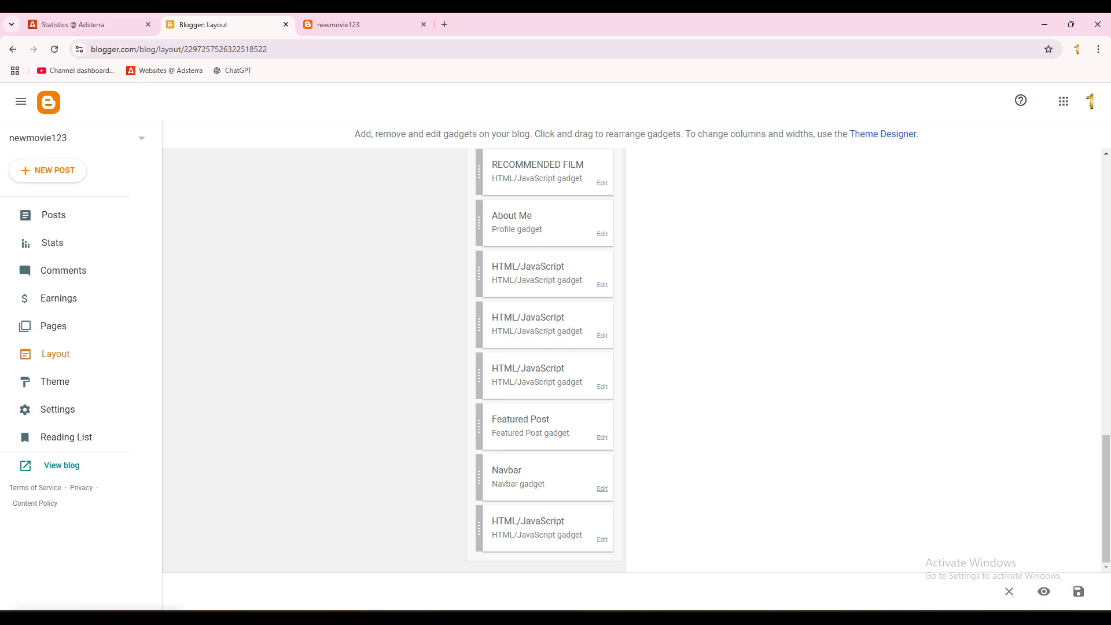
{"action": "left_click", "coordinate": [601, 489]}
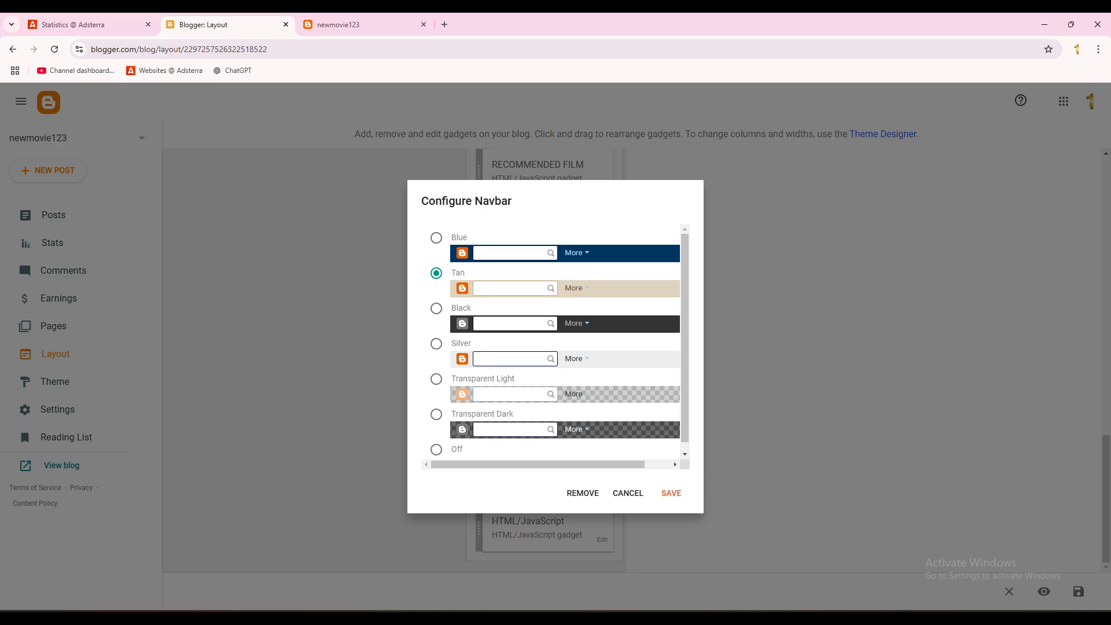
{"action": "left_click", "coordinate": [672, 493]}
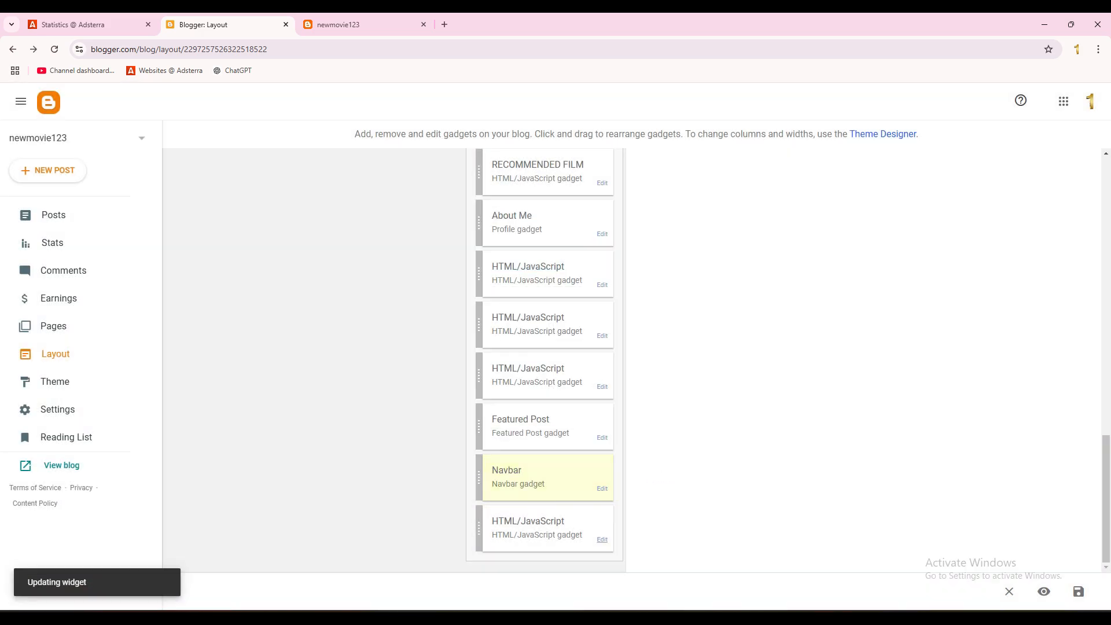
Examine the Tawk.to script in the last HTML/JavaScript gadget of the sidebar, leaving the gadget without saving
{"action": "left_click", "coordinate": [602, 539]}
{"action": "scroll", "coordinate": [552, 347], "scroll_direction": "down", "scroll_amount": 2}
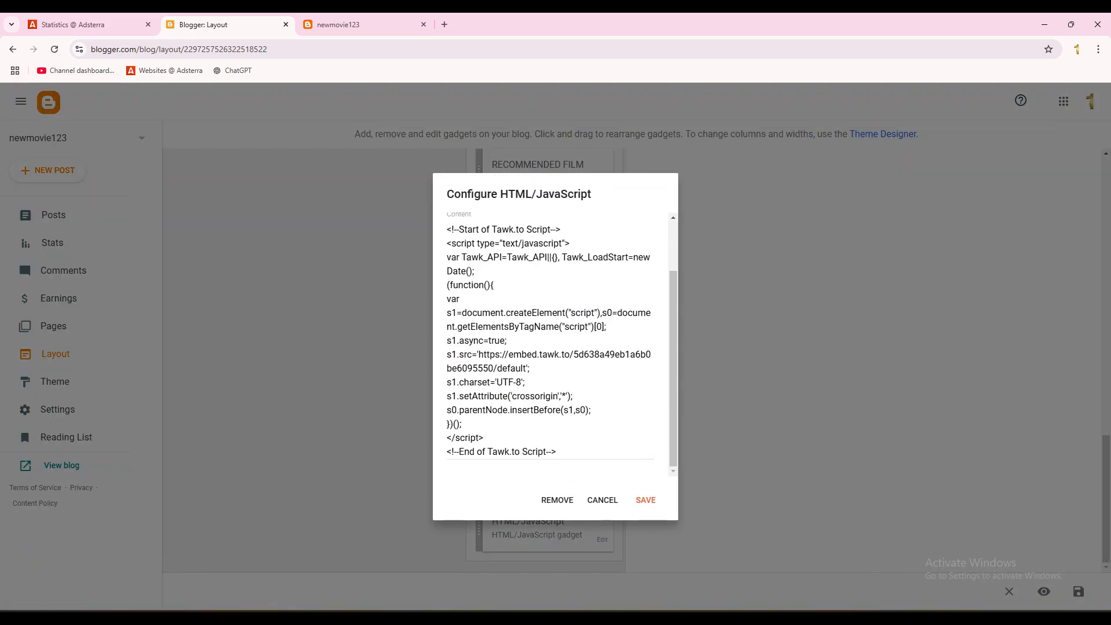
{"action": "left_click_drag", "start_coordinate": [559, 452], "coordinate": [444, 209]}
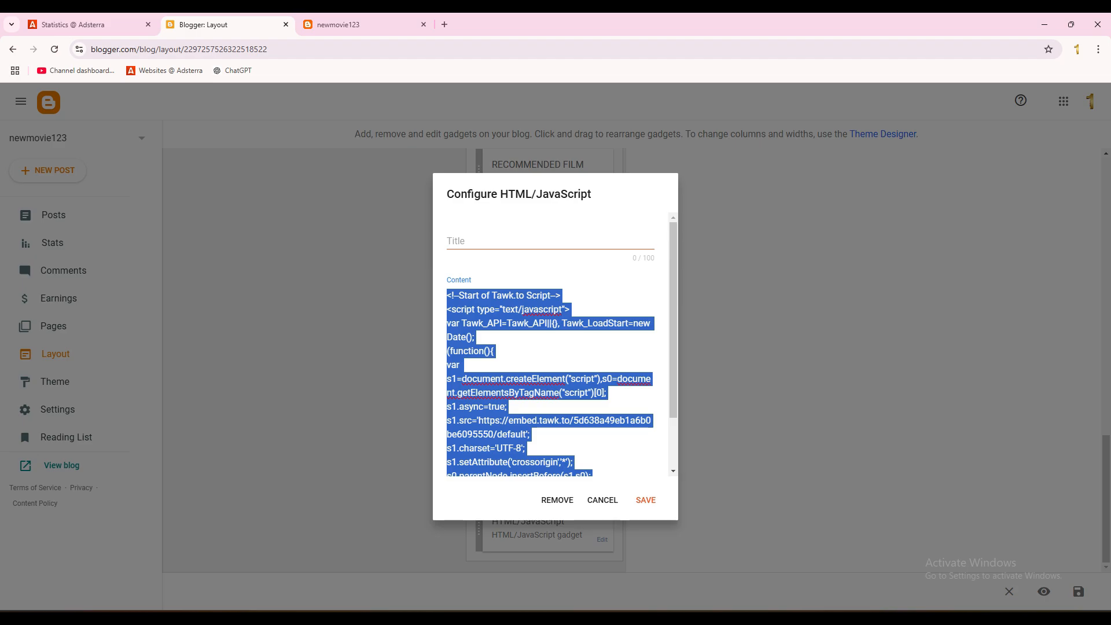
{"action": "left_click", "coordinate": [495, 351]}
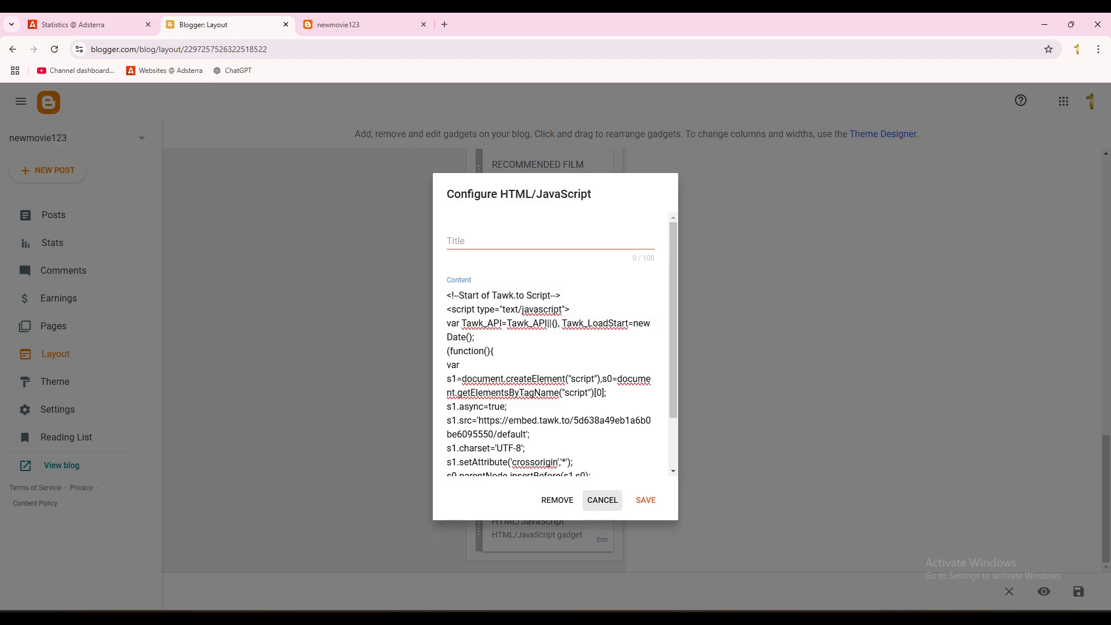
{"action": "left_click", "coordinate": [602, 500]}
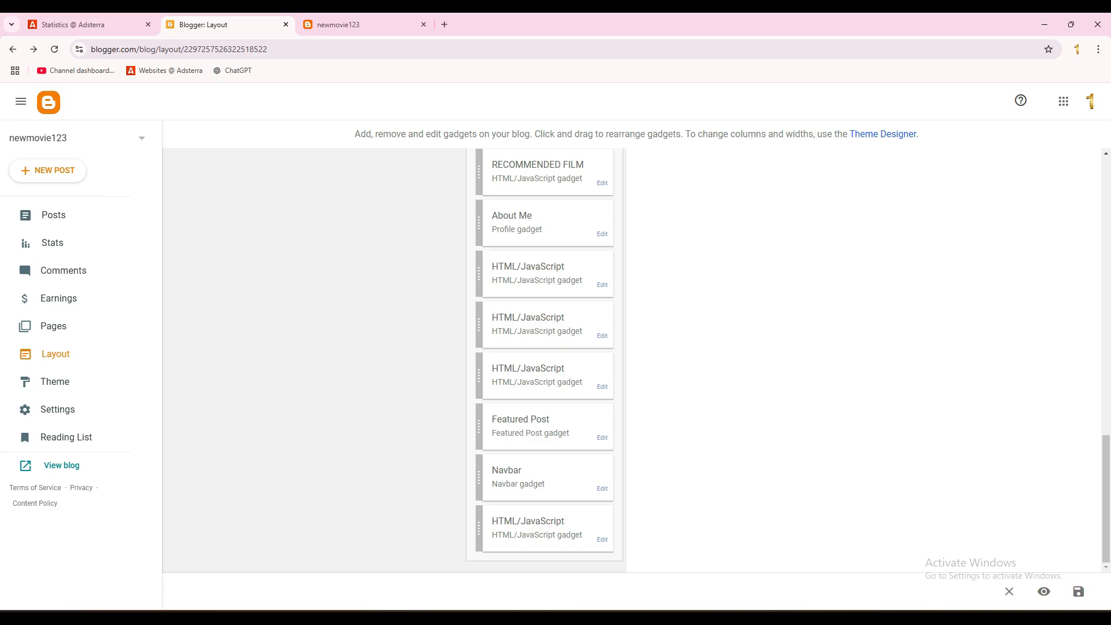
Look through the layout's gadget list and compare it with the live MoviesOn homepage
{"action": "scroll", "coordinate": [544, 359], "scroll_direction": "up", "scroll_amount": 12}
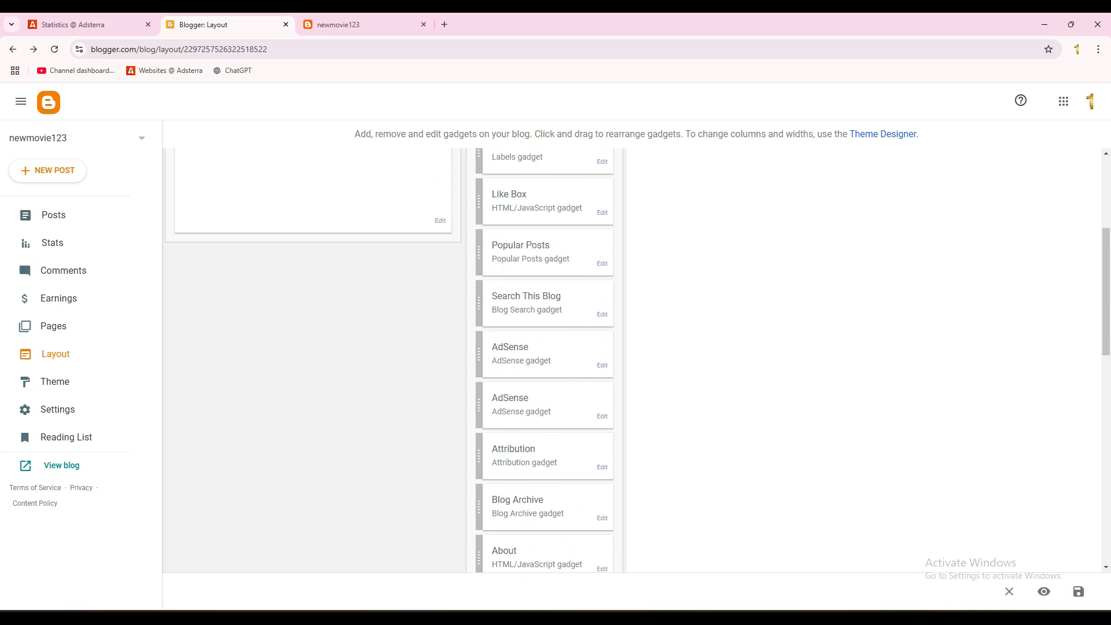
{"action": "scroll", "coordinate": [544, 359], "scroll_direction": "up", "scroll_amount": 1}
{"action": "scroll", "coordinate": [544, 359], "scroll_direction": "up", "scroll_amount": 2}
{"action": "scroll", "coordinate": [544, 359], "scroll_direction": "down", "scroll_amount": 1}
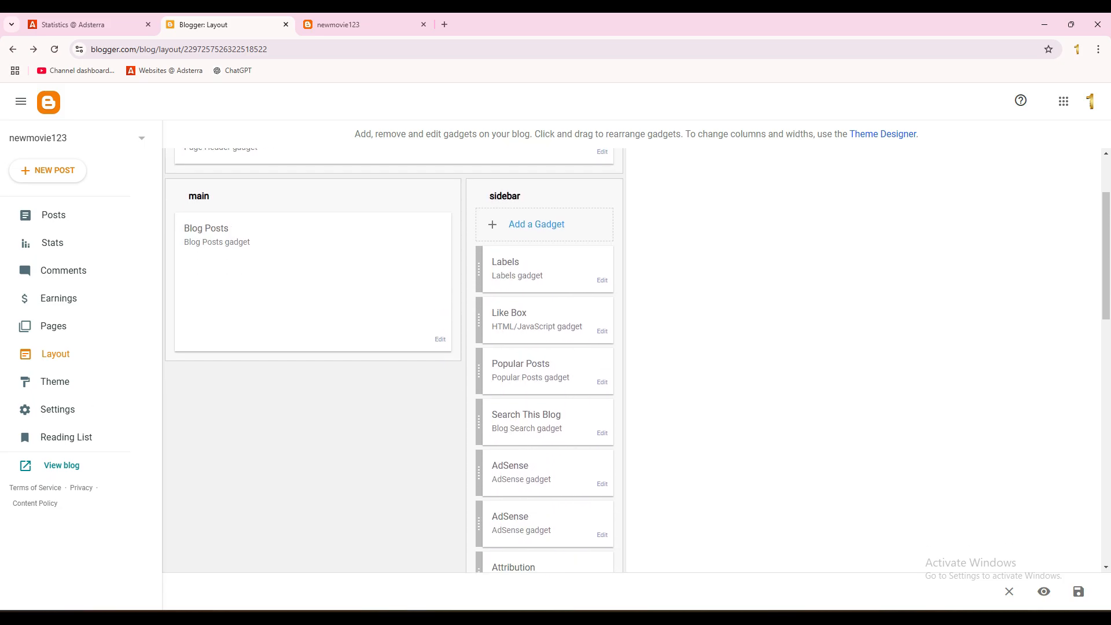
{"action": "scroll", "coordinate": [544, 359], "scroll_direction": "up", "scroll_amount": 1}
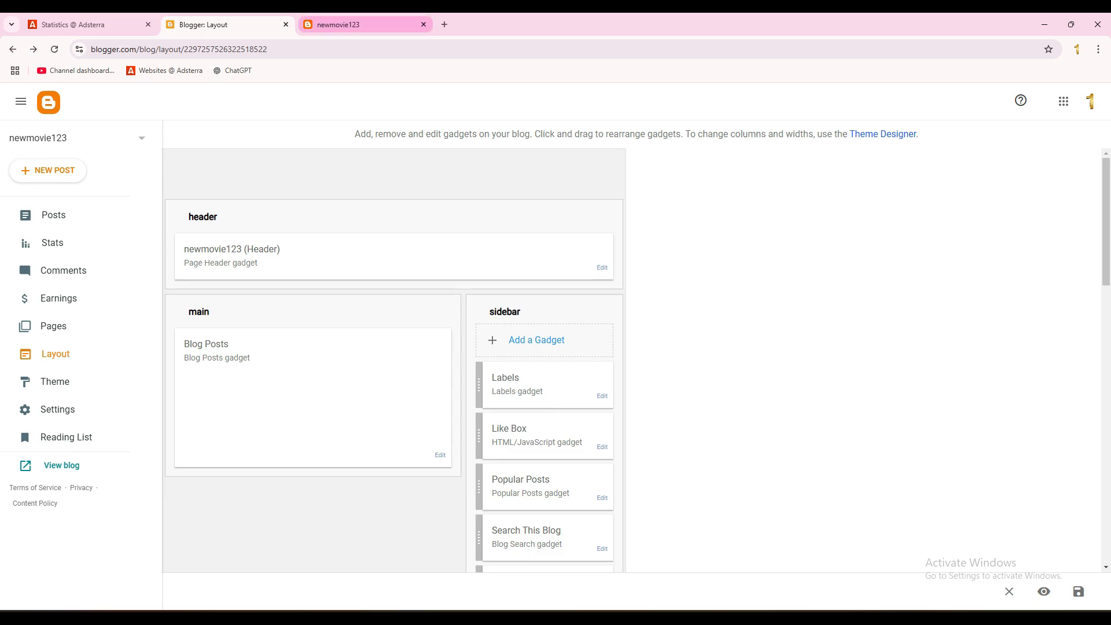
{"action": "left_click", "coordinate": [338, 25]}
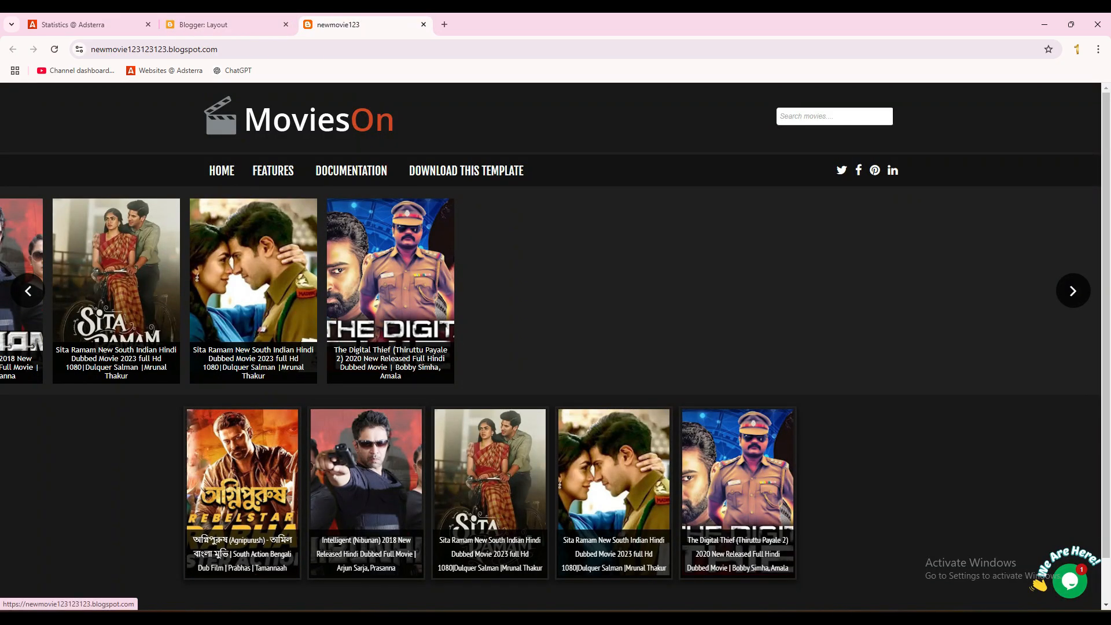
{"action": "left_click", "coordinate": [203, 25]}
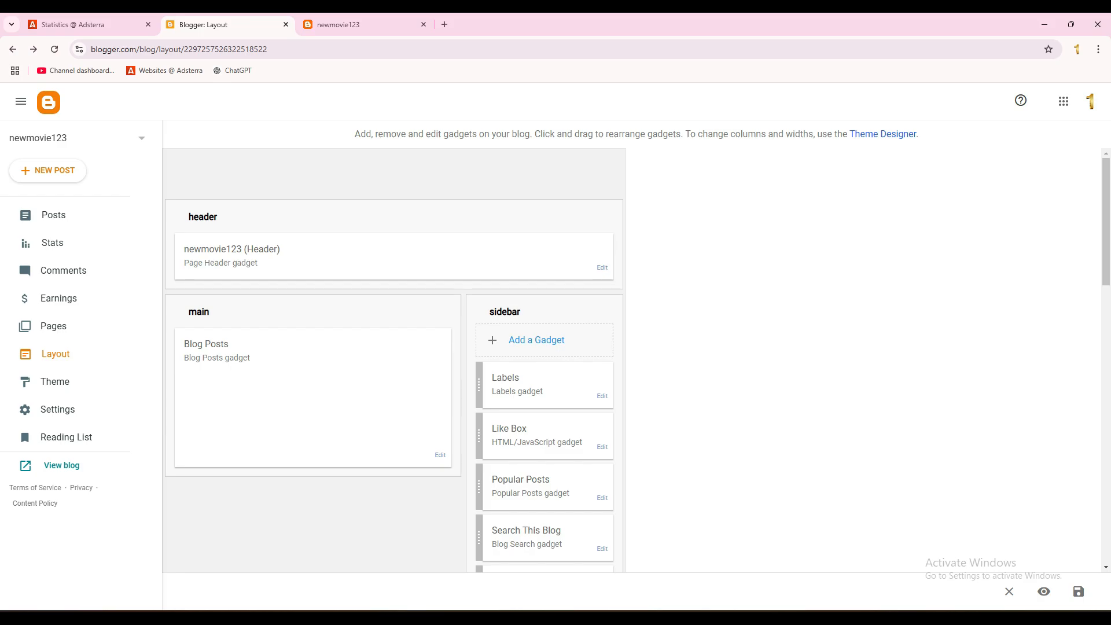
Examine the header gadget's image URL and image placement settings, closing them without saving
{"action": "scroll", "coordinate": [393, 359], "scroll_direction": "down", "scroll_amount": 1}
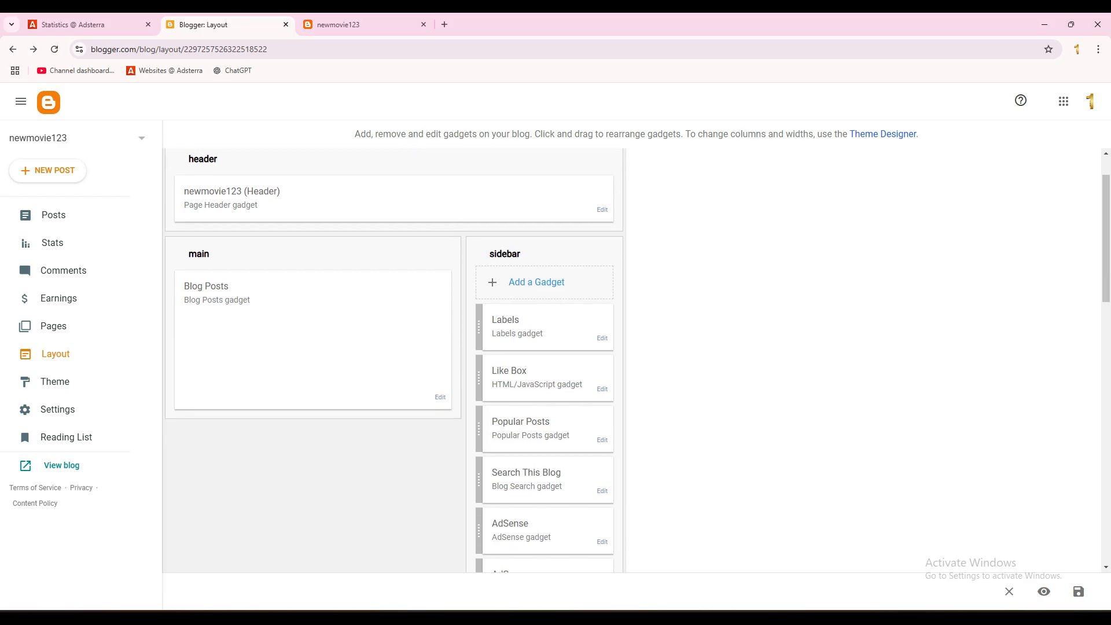
{"action": "left_click", "coordinate": [601, 209]}
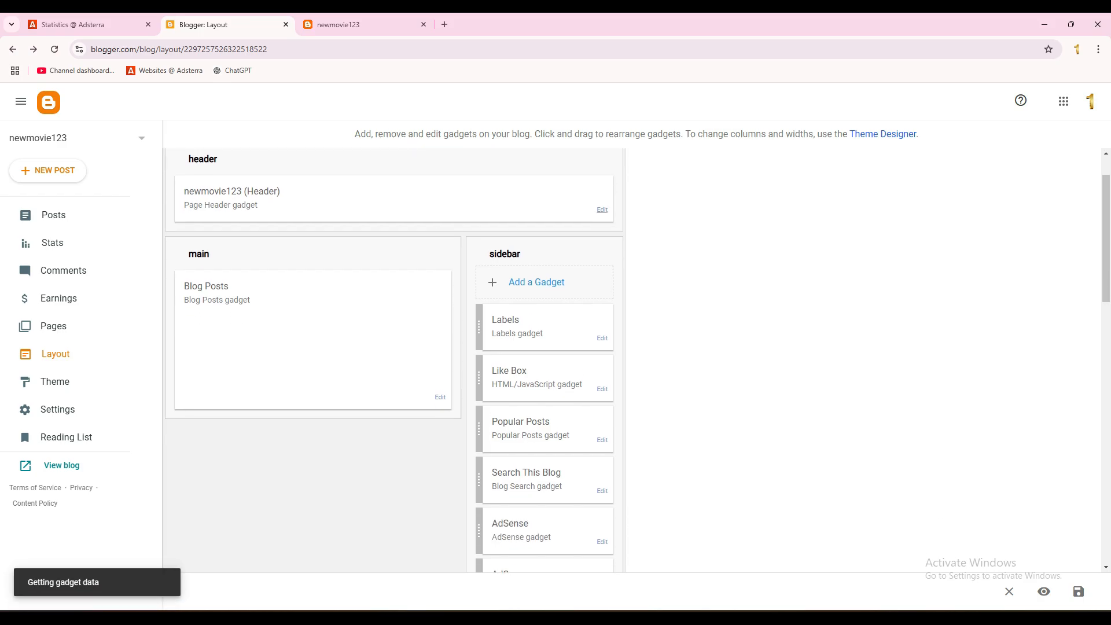
{"action": "scroll", "coordinate": [556, 342], "scroll_direction": "down", "scroll_amount": 2}
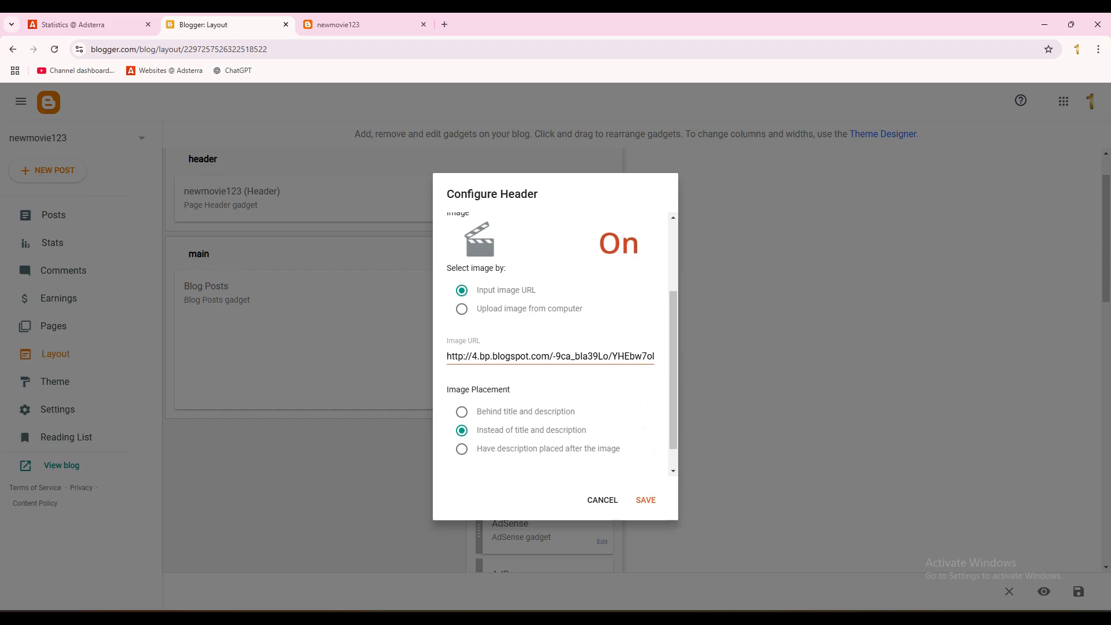
{"action": "scroll", "coordinate": [556, 344], "scroll_direction": "up", "scroll_amount": 1}
{"action": "scroll", "coordinate": [555, 341], "scroll_direction": "down", "scroll_amount": 2}
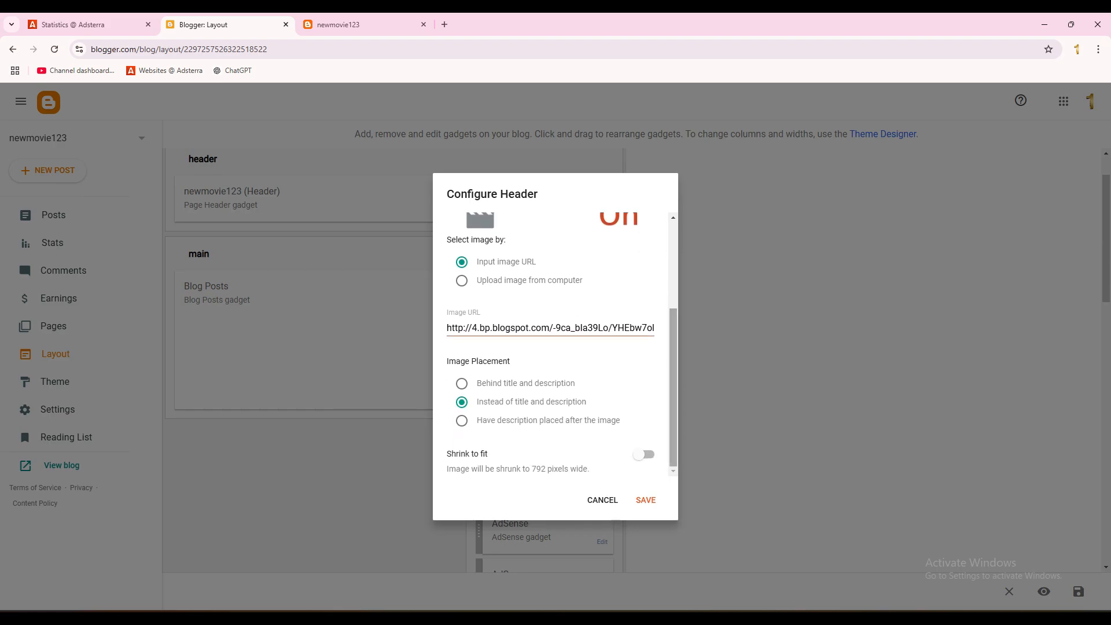
{"action": "left_click", "coordinate": [600, 498]}
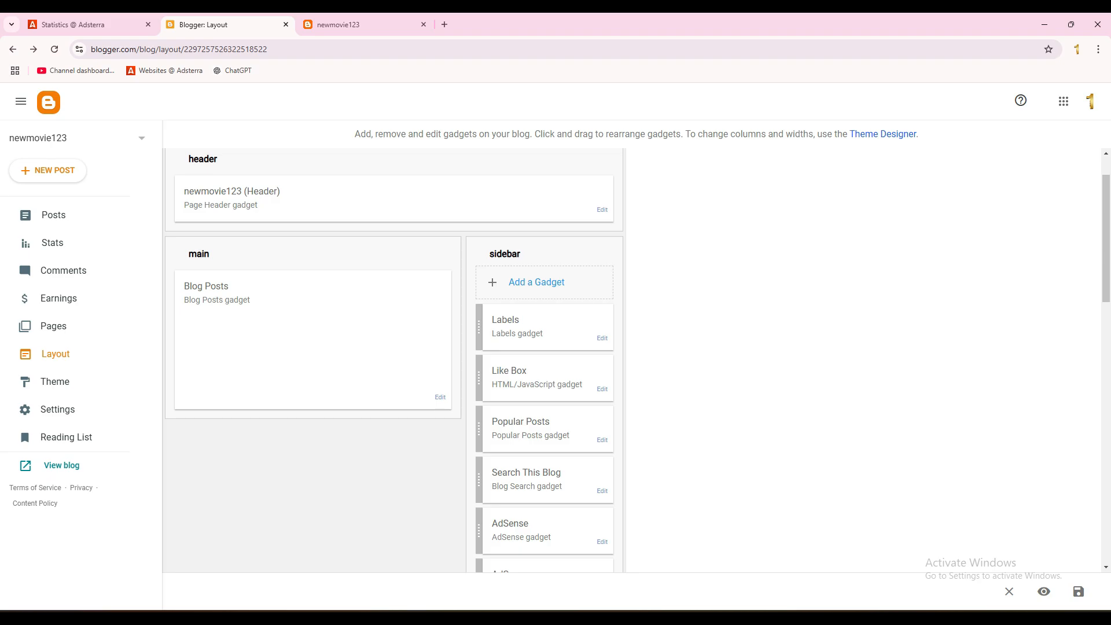
Review the blog's post list in Blogger and view The Digital Thief post on the live site before returning to its homepage
{"action": "left_click", "coordinate": [347, 24]}
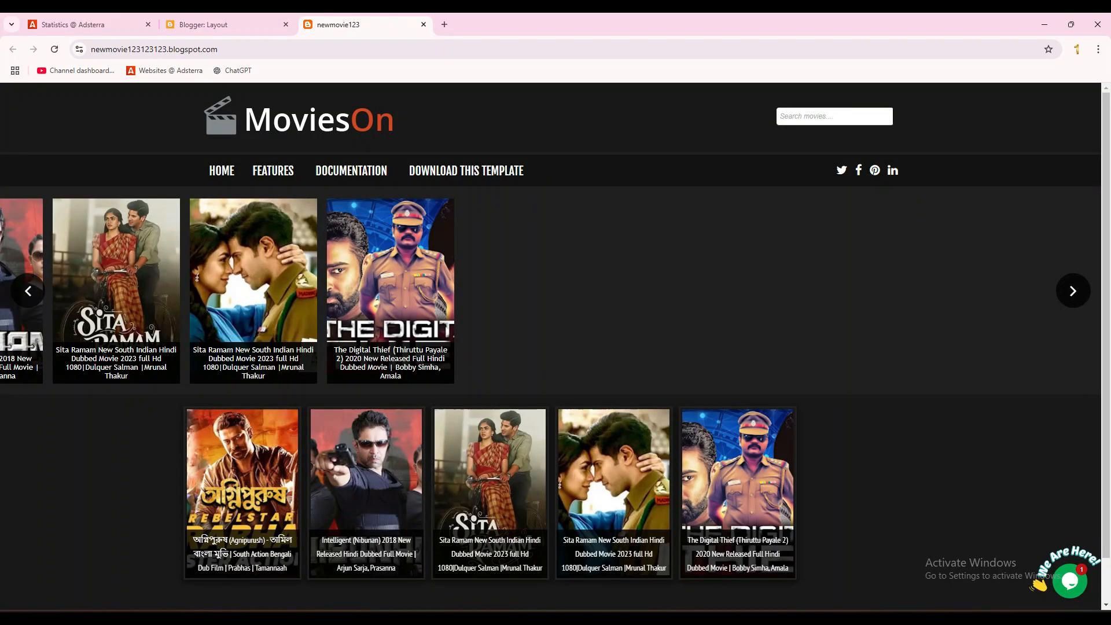
{"action": "left_click", "coordinate": [220, 24]}
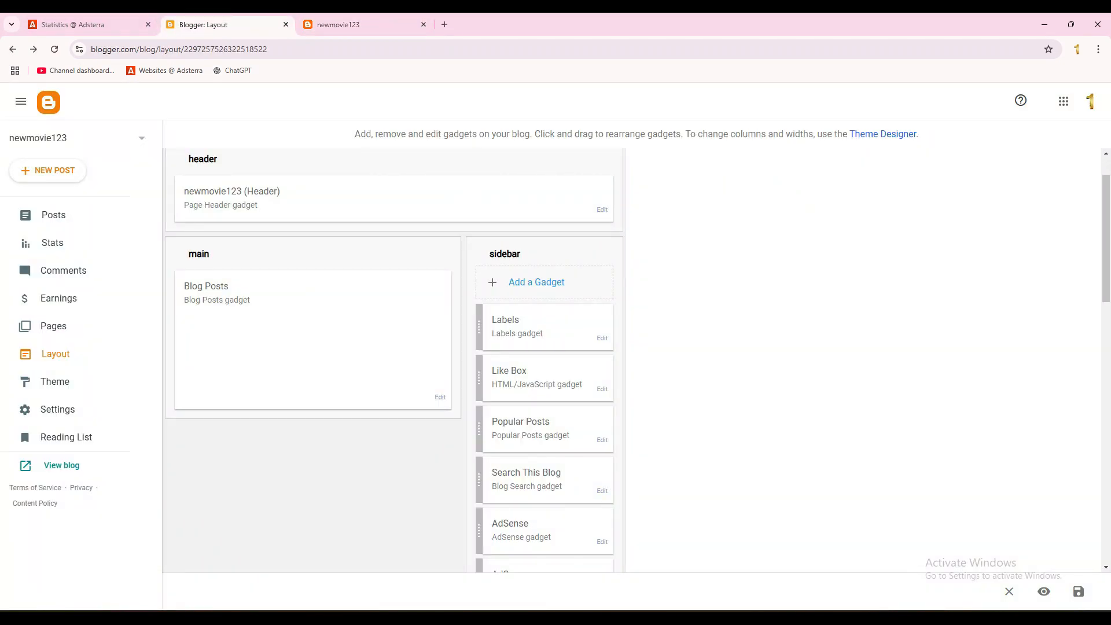
{"action": "left_click", "coordinate": [53, 215]}
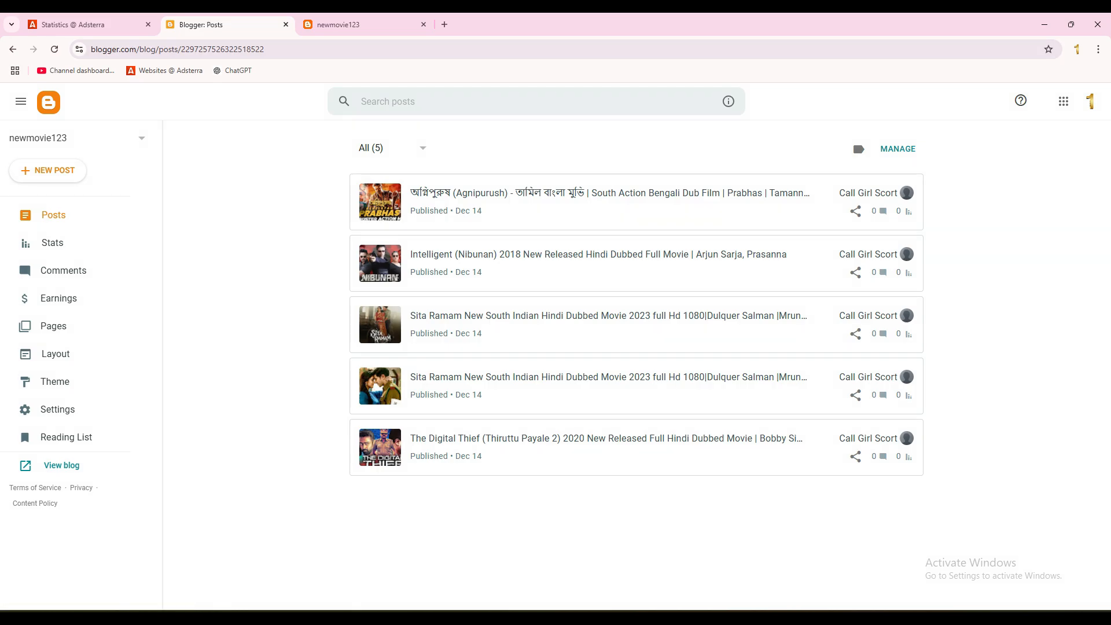
{"action": "left_click", "coordinate": [347, 24]}
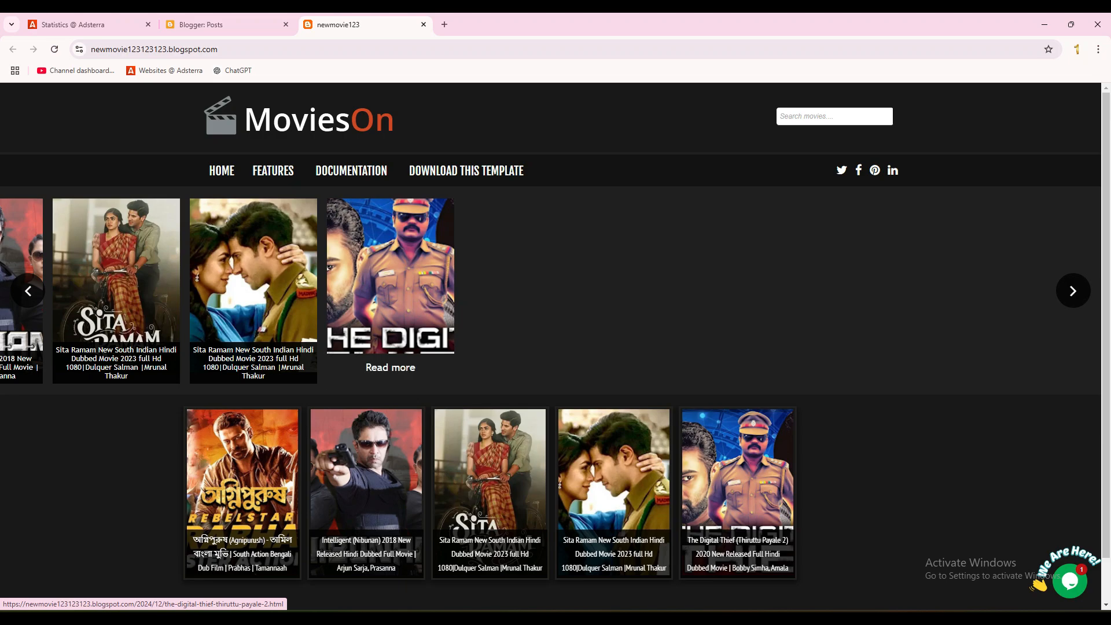
{"action": "left_click", "coordinate": [390, 289]}
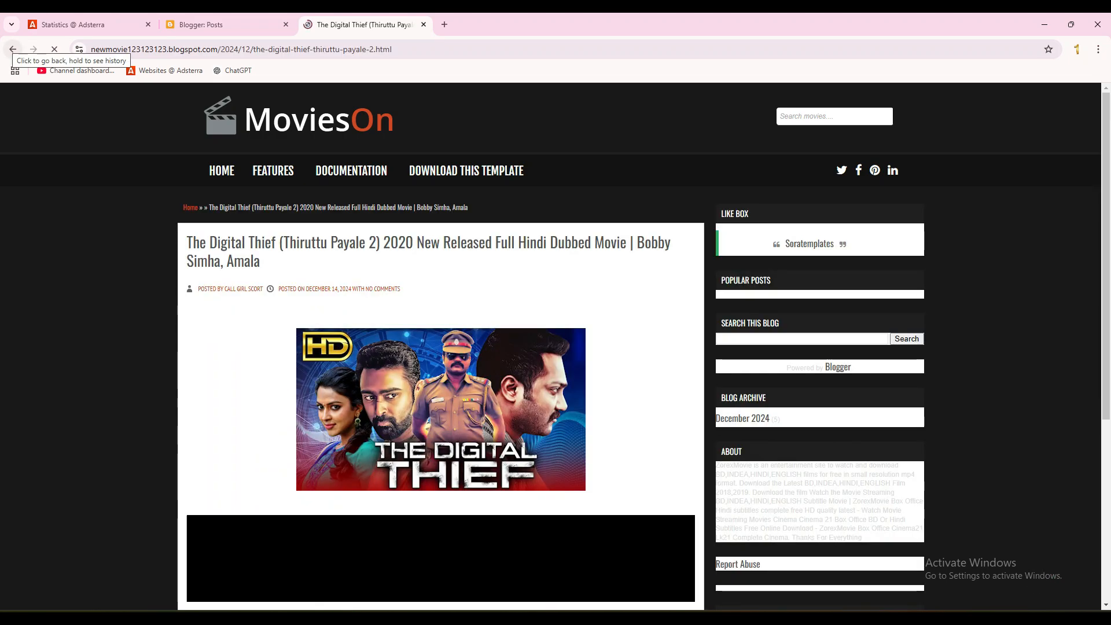
{"action": "left_click", "coordinate": [13, 49]}
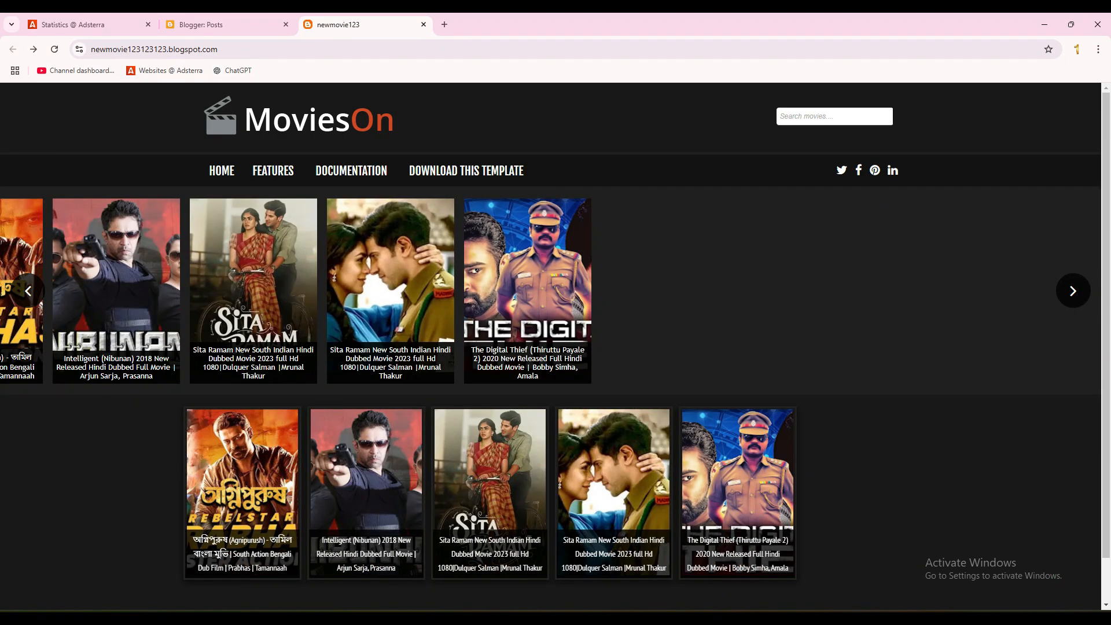
{"action": "key", "text": "super+a"}
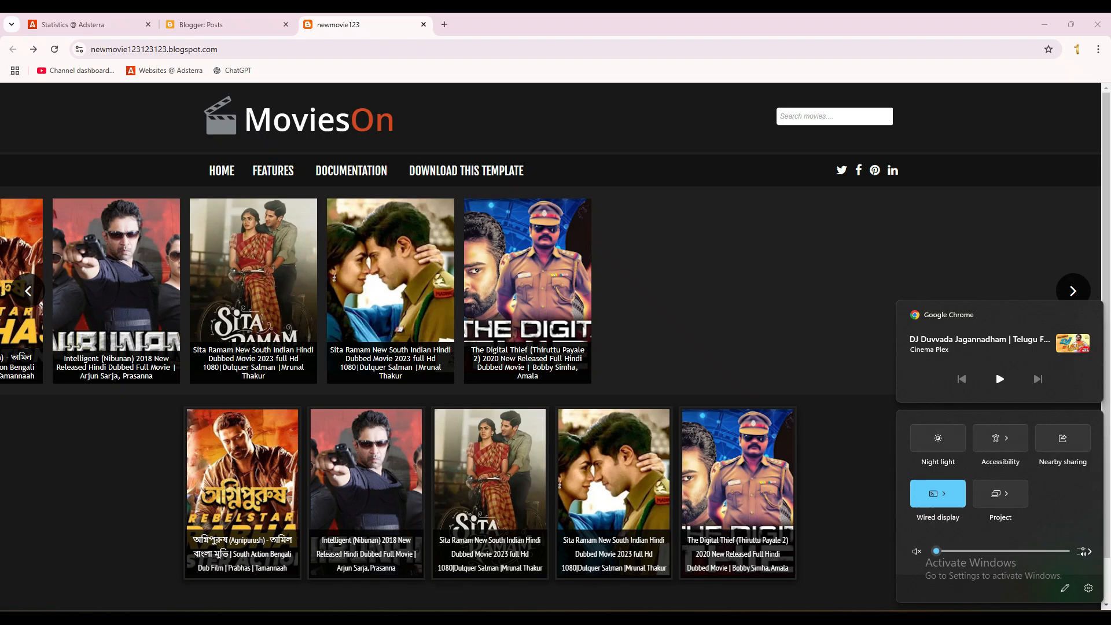
{"action": "key", "text": "Escape"}
{"action": "left_click", "coordinate": [227, 24]}
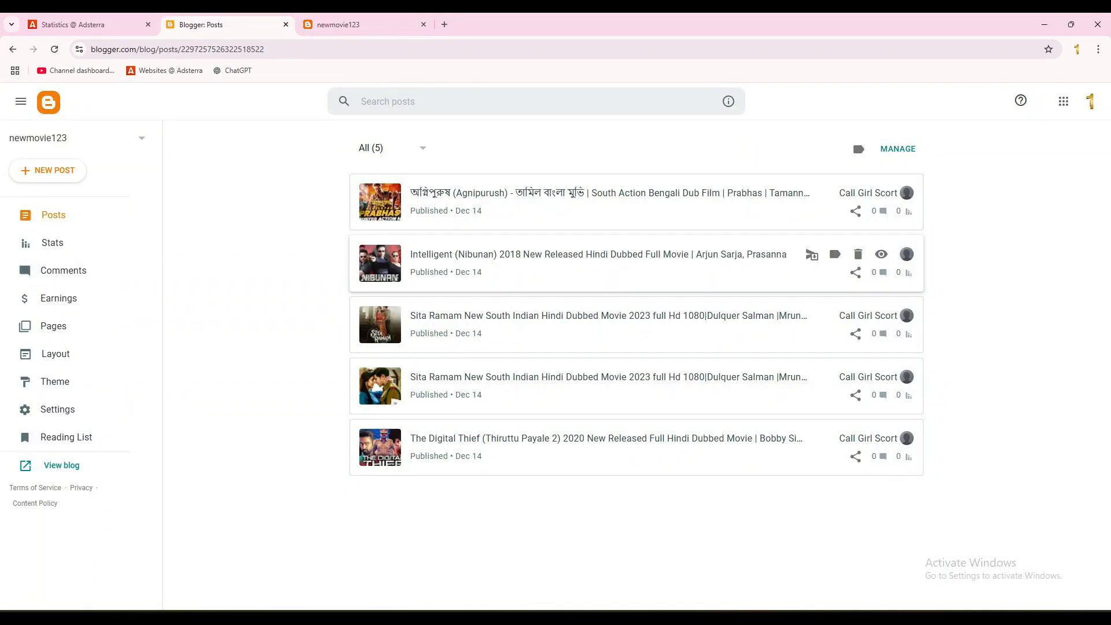
{"action": "key", "text": "ctrl+1"}
Copy the web address of the live newmovie123 blog's homepage
{"action": "left_click", "coordinate": [365, 24]}
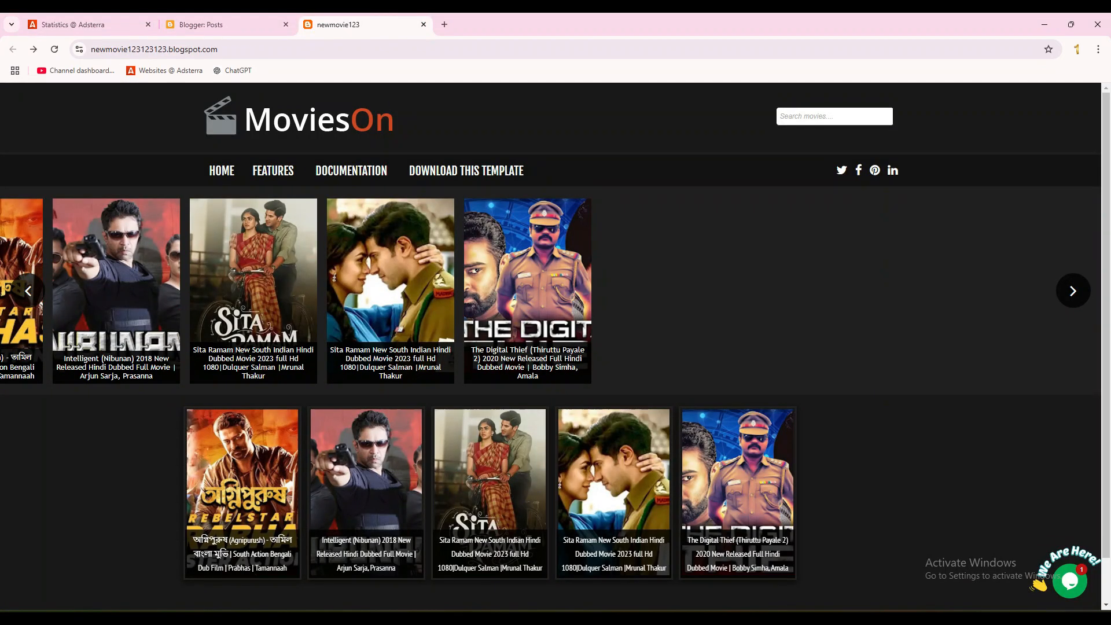
{"action": "left_click", "coordinate": [245, 50]}
{"action": "key", "text": "ctrl+a"}
{"action": "key", "text": "ctrl+c"}
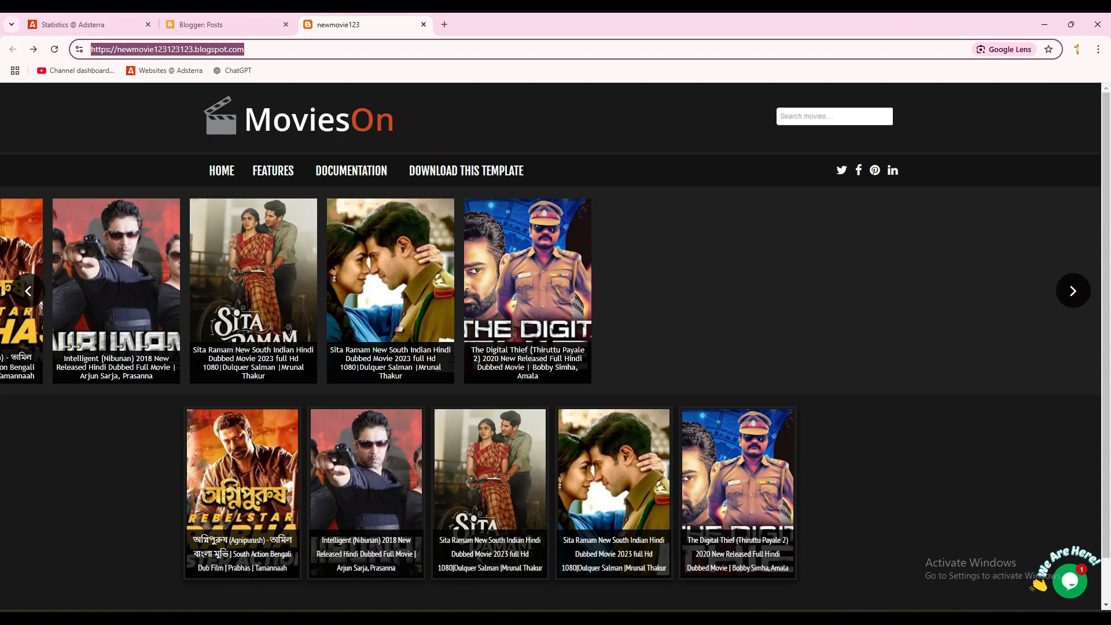
{"action": "left_click", "coordinate": [245, 49]}
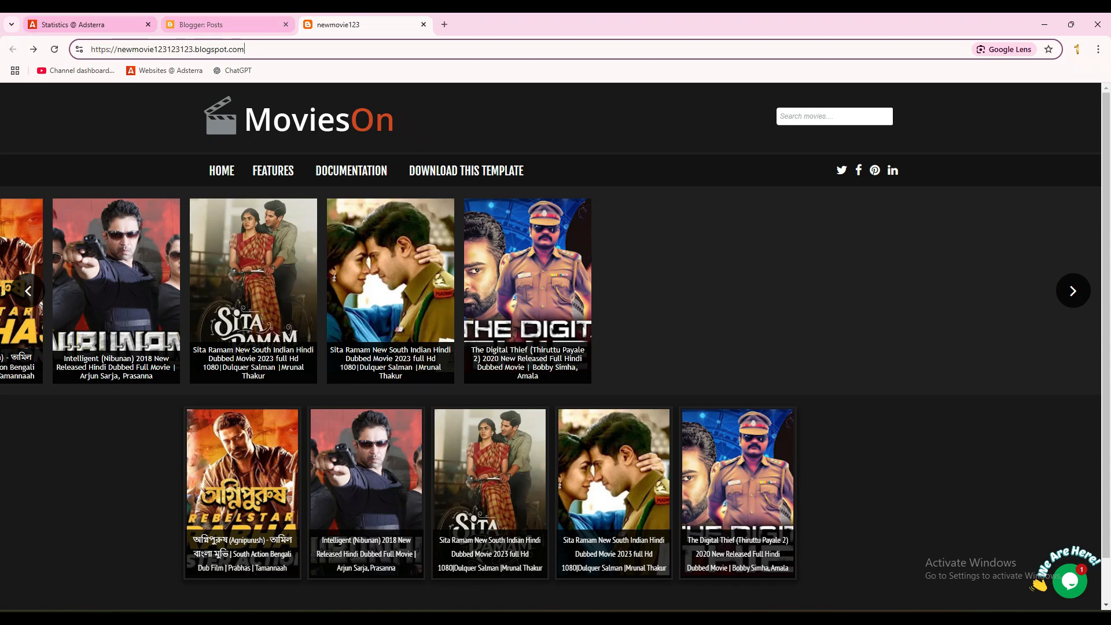
{"action": "left_click", "coordinate": [87, 24]}
{"action": "left_click", "coordinate": [647, 103]}
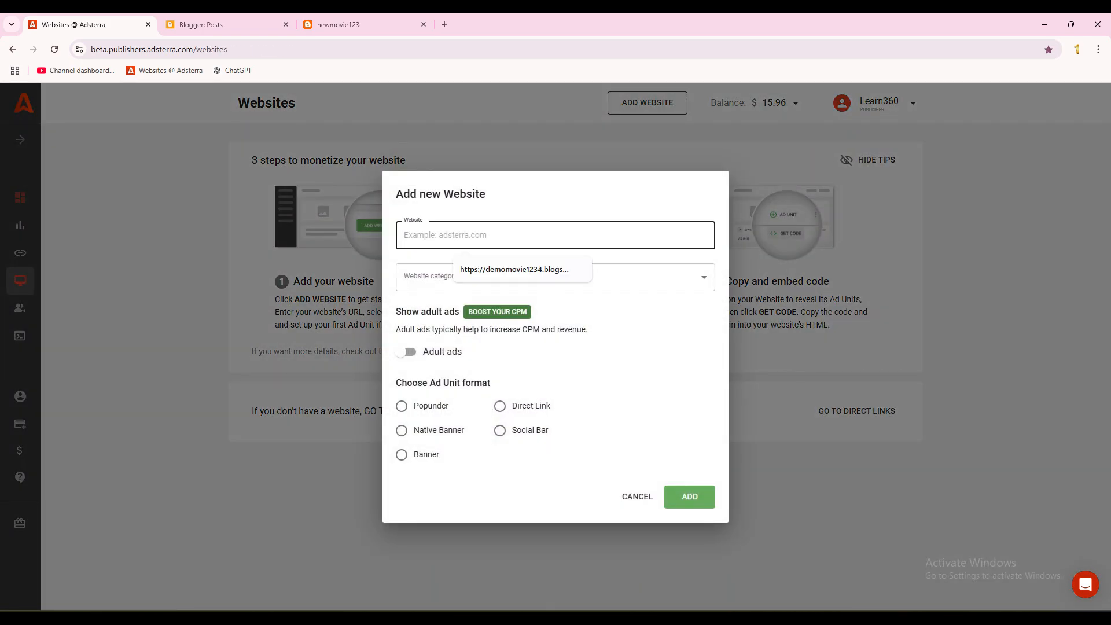
{"action": "key", "text": "ctrl+v"}
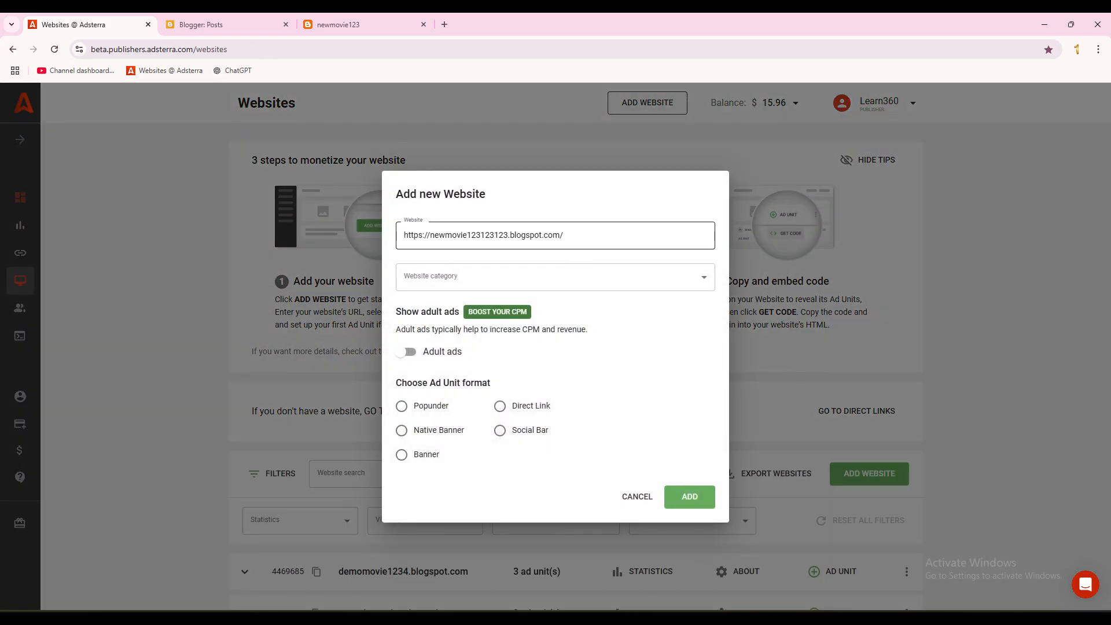
{"action": "key", "text": "BackSpace"}
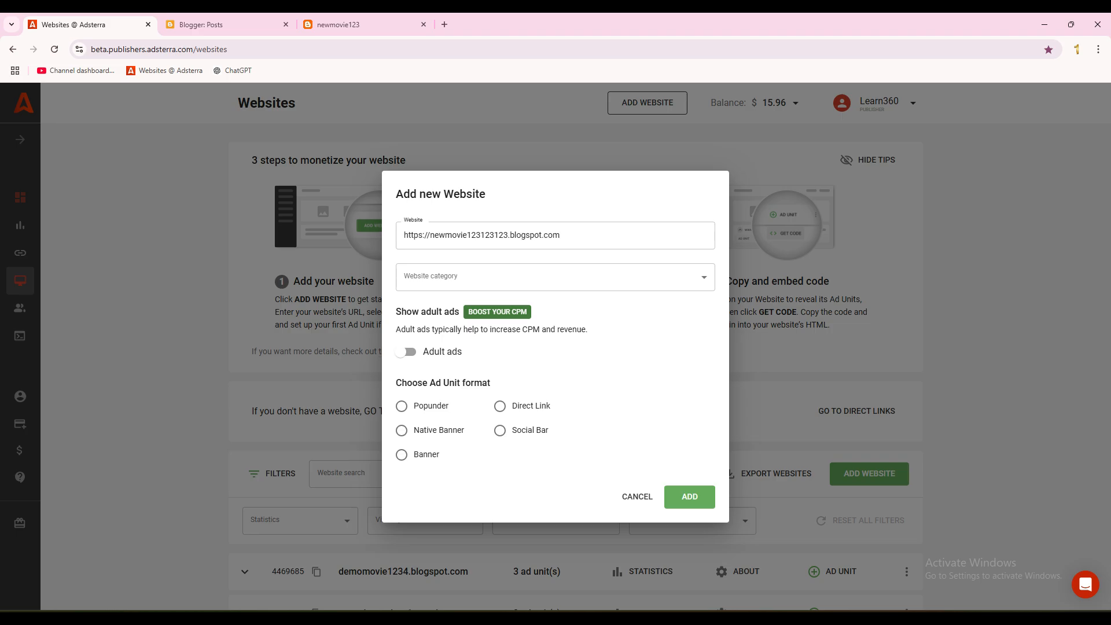
Set the new website's category to Movies
{"action": "key", "text": "Tab"}
{"action": "key", "text": "Down"}
{"action": "key", "text": "Down"}
{"action": "key", "text": "Down"}
{"action": "key", "text": "Down"}
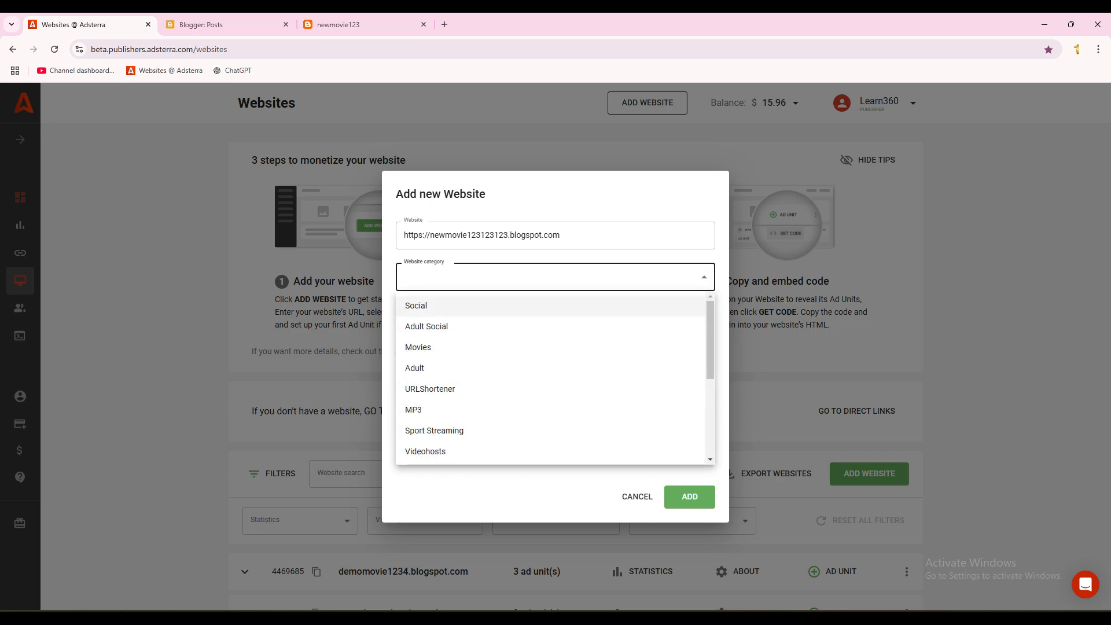
{"action": "key", "text": "Up"}
{"action": "key", "text": "Return"}
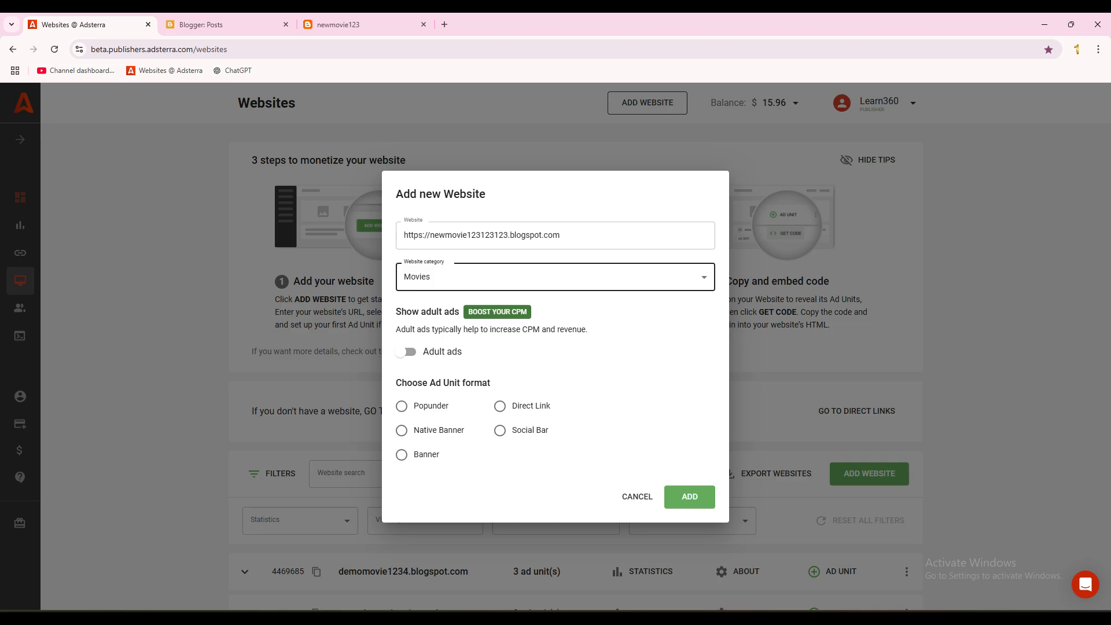
Choose the Popunder ad unit format with adult ads left off, and submit the new website for review
{"action": "left_click", "coordinate": [402, 406]}
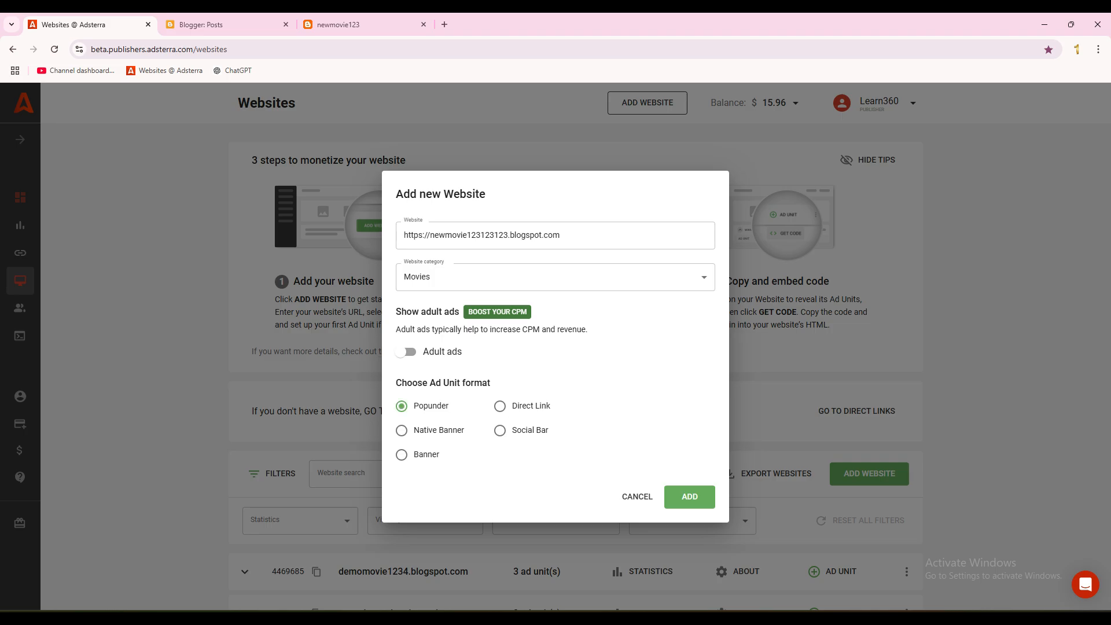
{"action": "left_click", "coordinate": [500, 431]}
{"action": "left_click", "coordinate": [401, 454]}
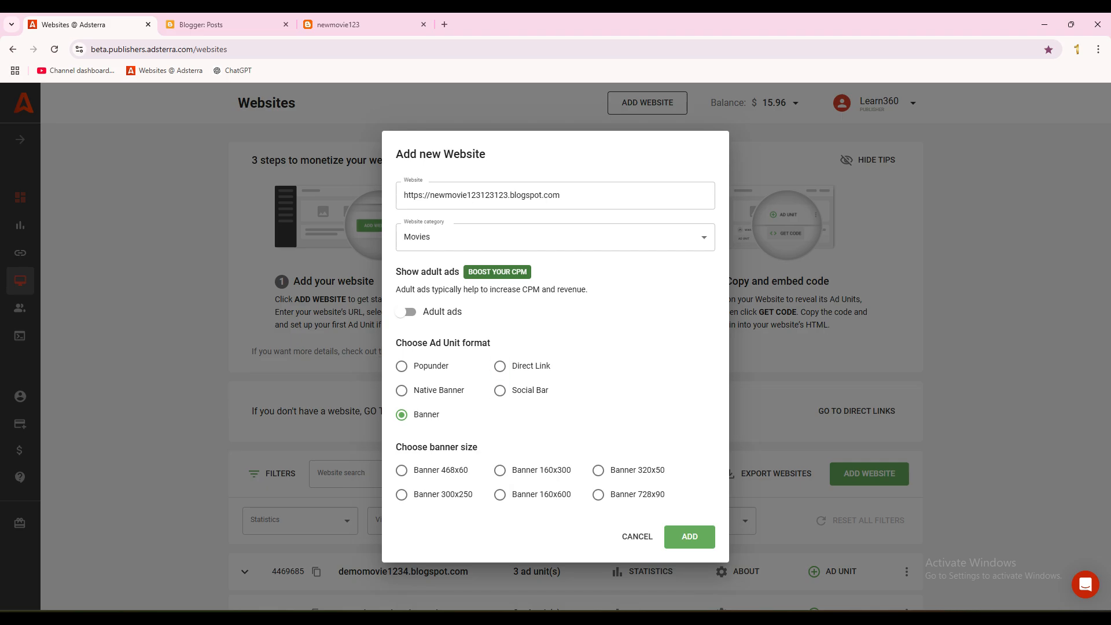
{"action": "left_click", "coordinate": [401, 366]}
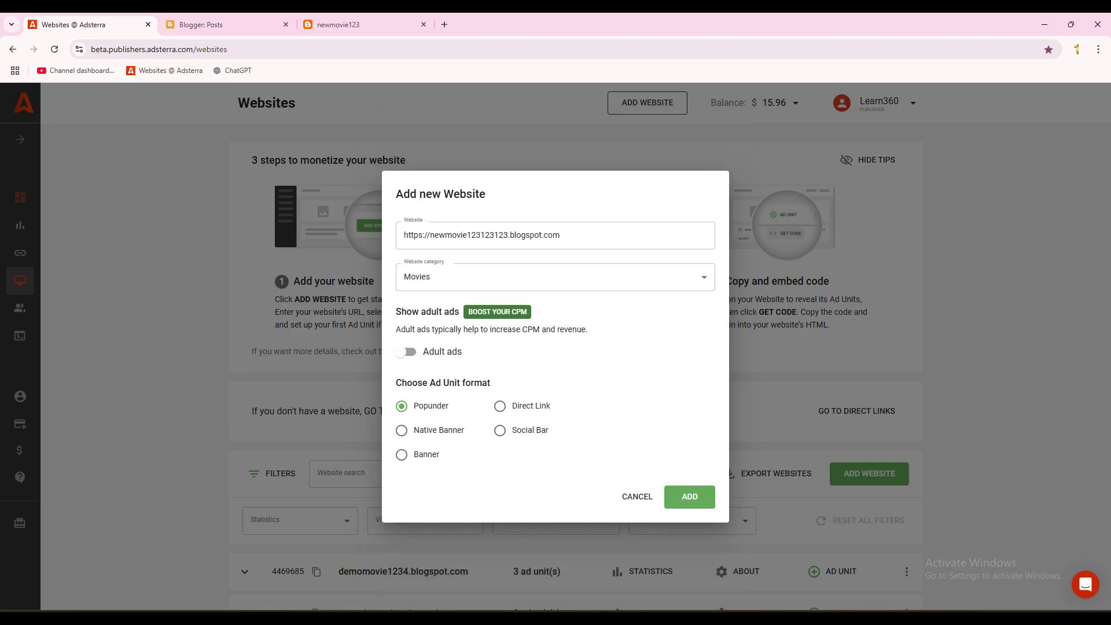
{"action": "left_click", "coordinate": [406, 352]}
{"action": "left_click", "coordinate": [406, 352]}
{"action": "left_click_drag", "start_coordinate": [401, 313], "coordinate": [590, 332]}
{"action": "left_click", "coordinate": [596, 335]}
{"action": "left_click", "coordinate": [689, 496]}
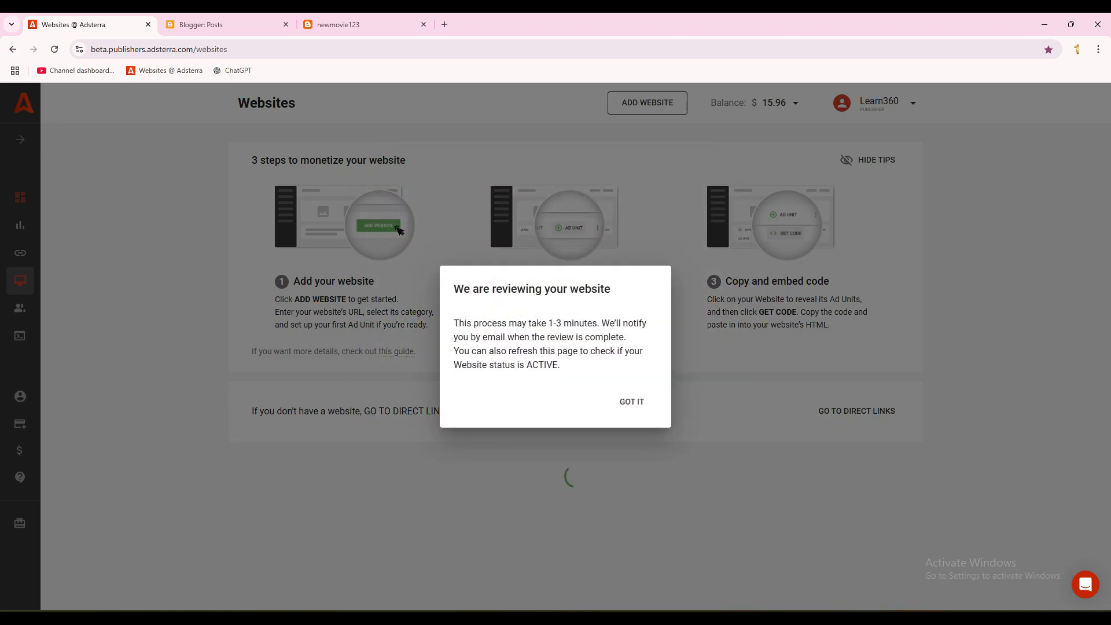
{"action": "left_click", "coordinate": [632, 402]}
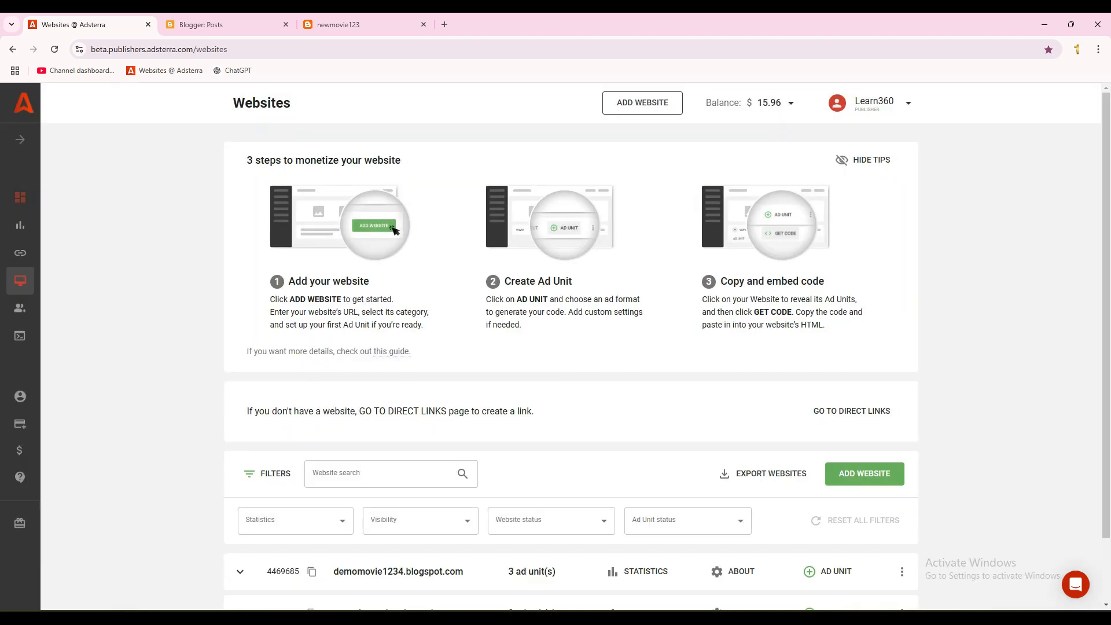
Examine the pending website's status and the ad units of demomovie1234.blogspot.com and newmlwmovie.mlwmovie.com in the websites list
{"action": "scroll", "coordinate": [571, 348], "scroll_direction": "down", "scroll_amount": 1}
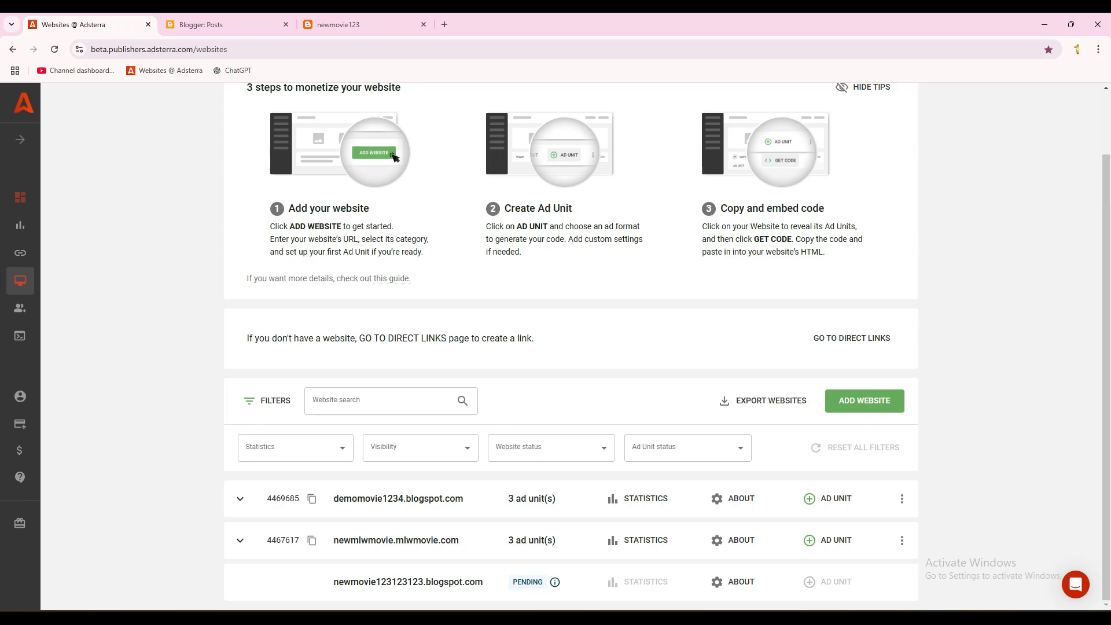
{"action": "left_click", "coordinate": [240, 498]}
{"action": "scroll", "coordinate": [571, 347], "scroll_direction": "down", "scroll_amount": 1}
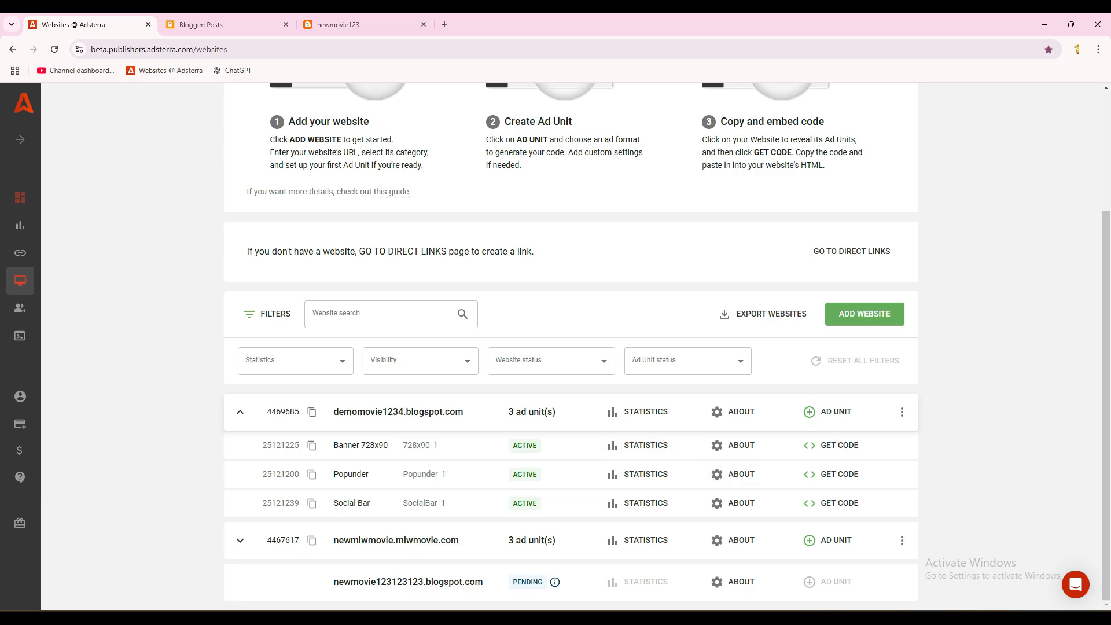
{"action": "mouse_move", "coordinate": [555, 581]}
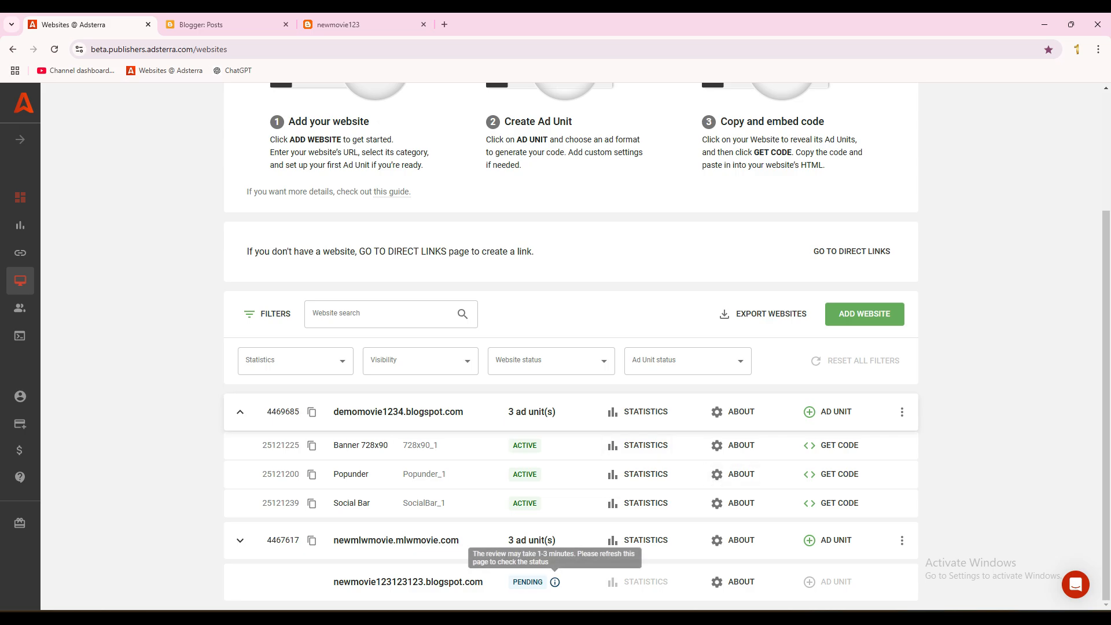
{"action": "left_click_drag", "start_coordinate": [334, 475], "coordinate": [384, 446]}
{"action": "left_click_drag", "start_coordinate": [333, 503], "coordinate": [370, 503]}
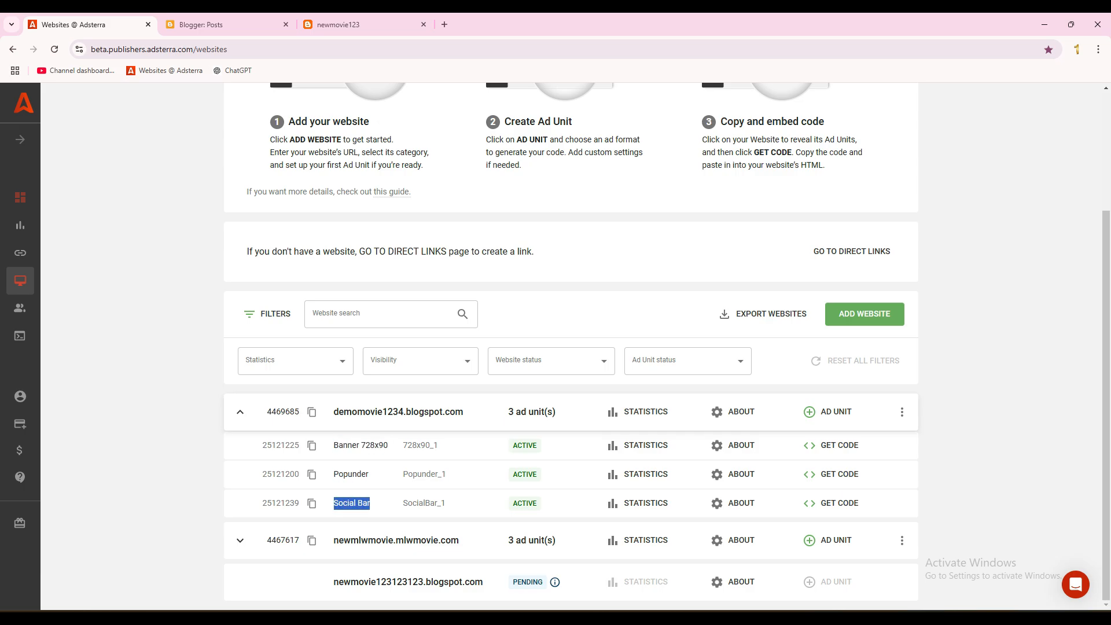
{"action": "left_click", "coordinate": [370, 503]}
{"action": "scroll", "coordinate": [571, 451], "scroll_direction": "down", "scroll_amount": 2}
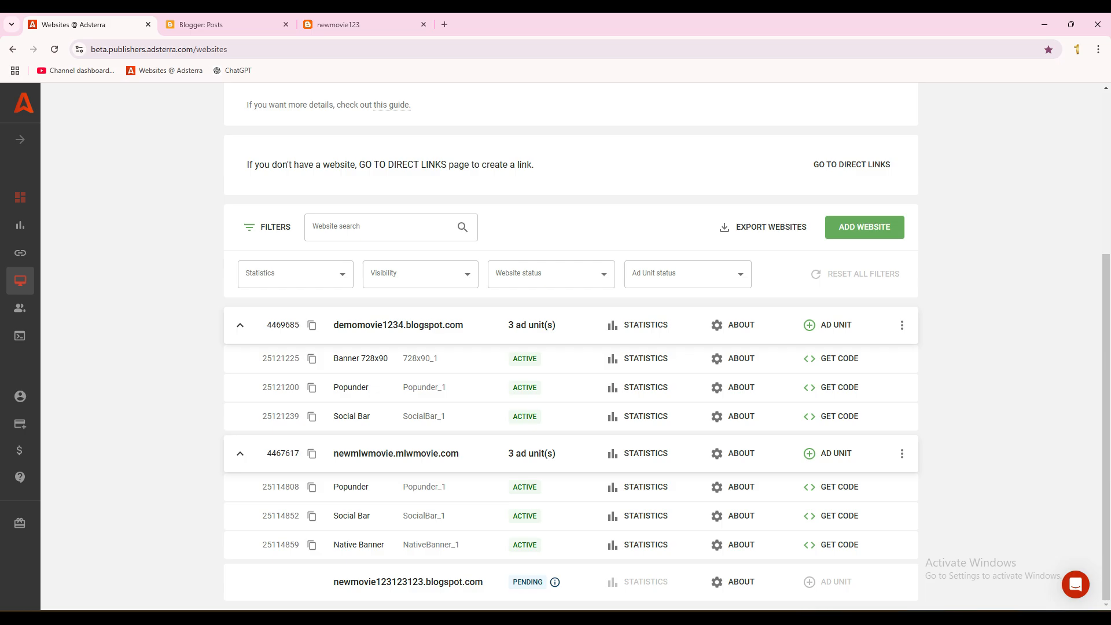
{"action": "left_click_drag", "start_coordinate": [334, 359], "coordinate": [389, 358]}
{"action": "left_click", "coordinate": [389, 359]}
{"action": "mouse_move", "coordinate": [554, 581]}
Copy the ad code of the Banner 728x90 unit of demomovie1234.blogspot.com
{"action": "left_click", "coordinate": [837, 358]}
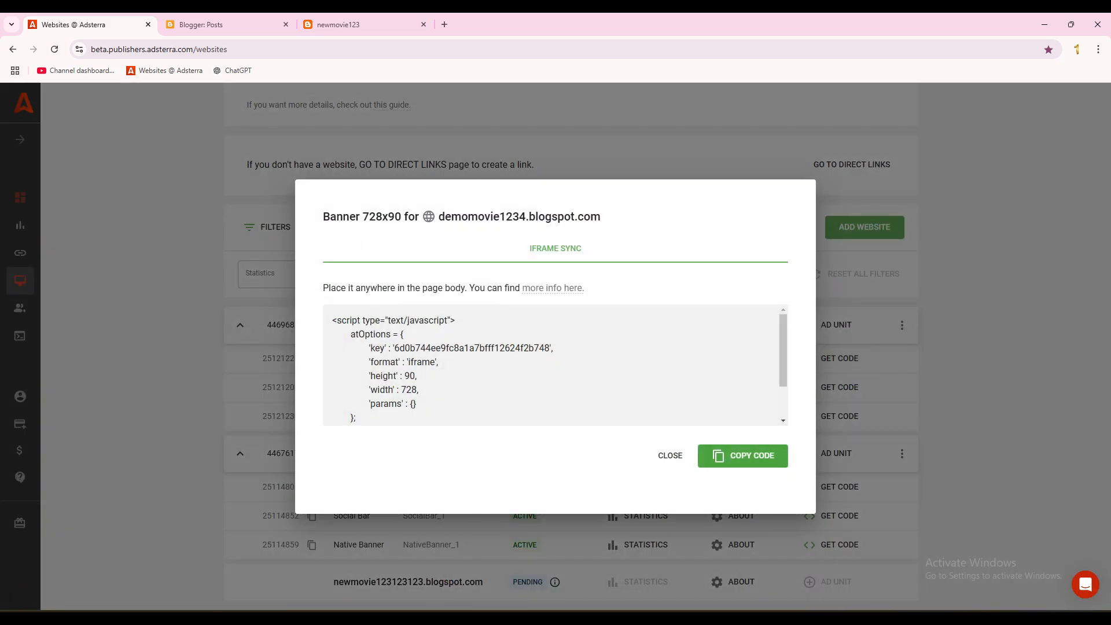
{"action": "left_click", "coordinate": [743, 456]}
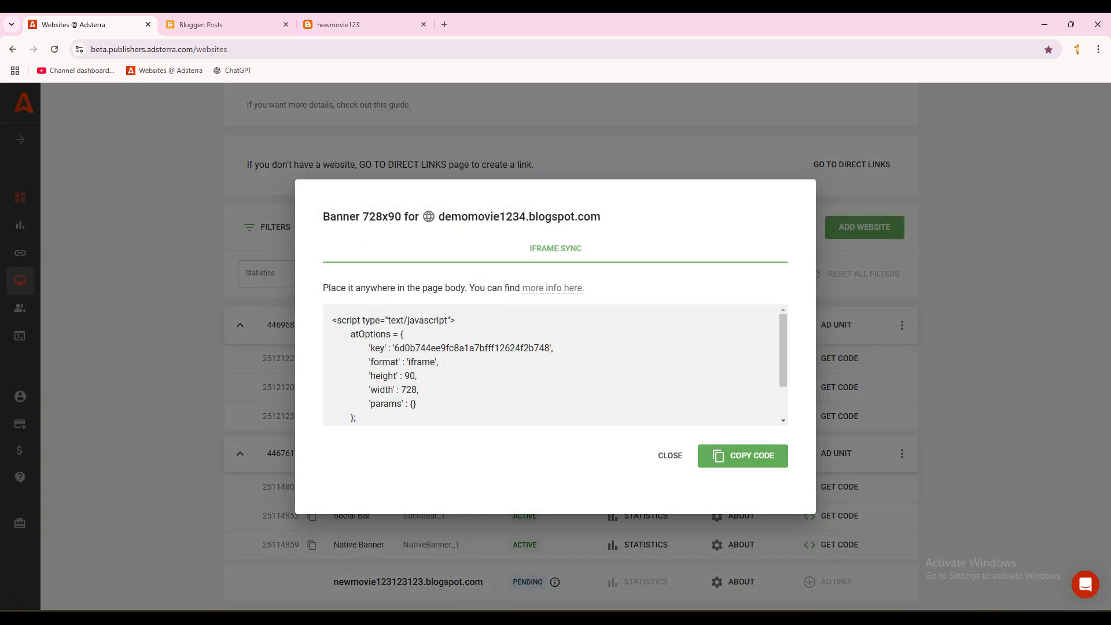
{"action": "left_click_drag", "start_coordinate": [323, 288], "coordinate": [585, 288]}
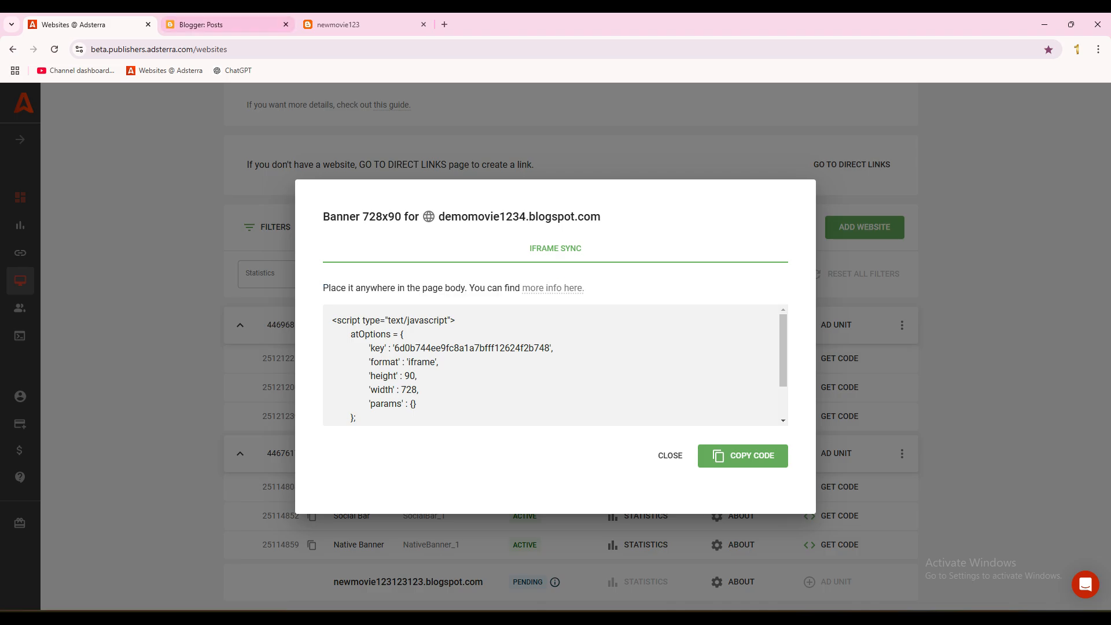
Switch to Blogger, open the Agnipurush post for editing, and paste the copied banner code above its existing HTML
{"action": "left_click", "coordinate": [219, 24]}
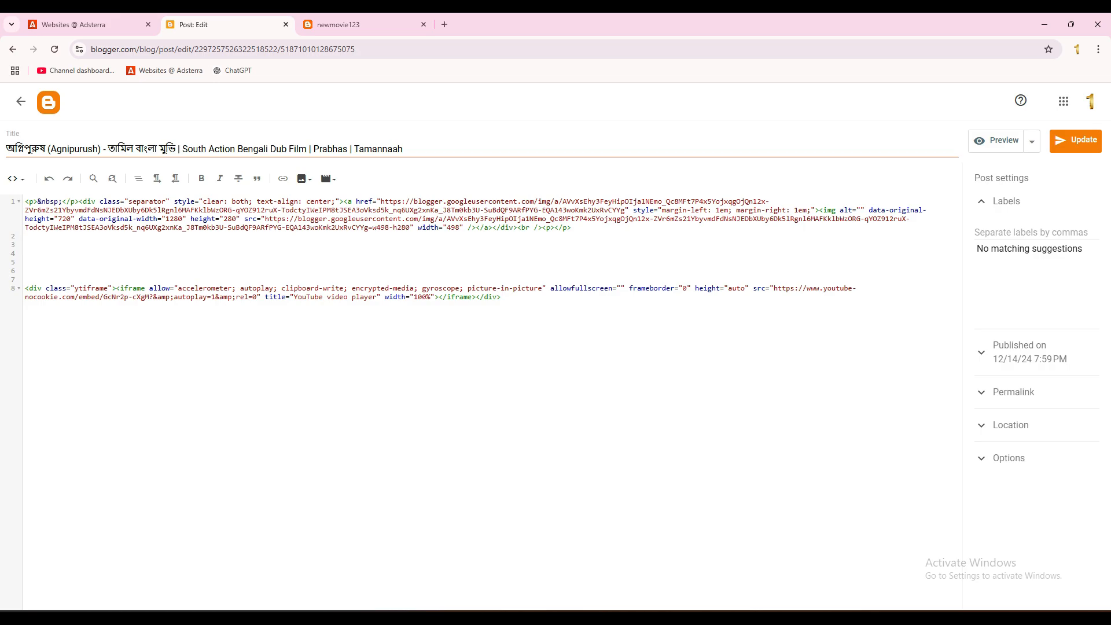
{"action": "key", "text": "Return"}
{"action": "key", "text": "Return"}
{"action": "key", "text": "Return"}
{"action": "key", "text": "Return"}
{"action": "key", "text": "Return"}
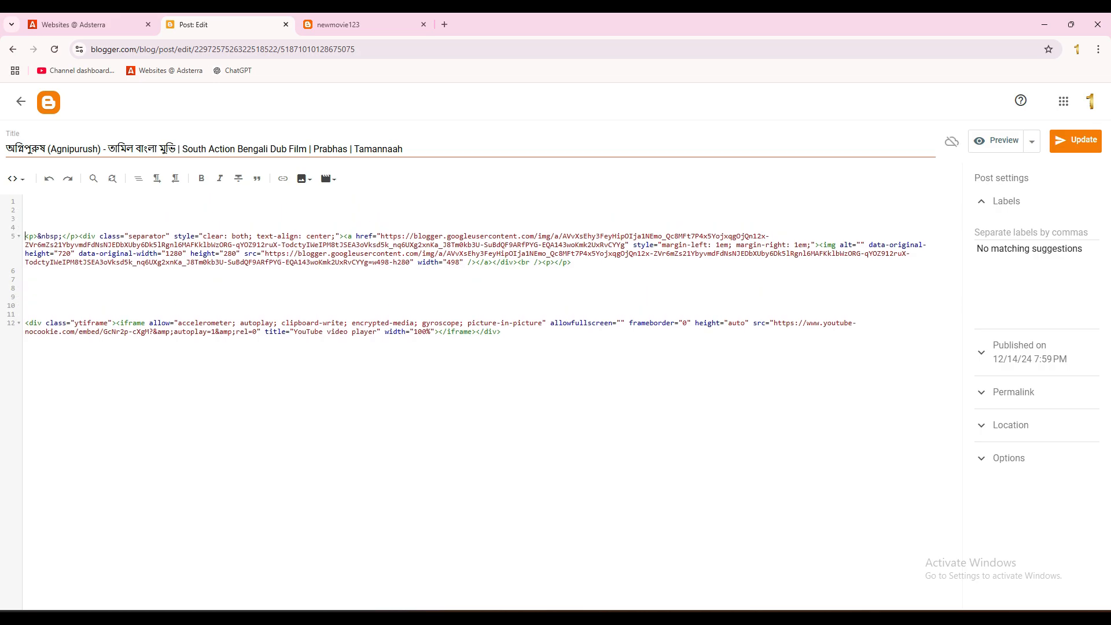
{"action": "key", "text": "Up"}
{"action": "key", "text": "Up"}
{"action": "key", "text": "Up"}
{"action": "key", "text": "Up"}
{"action": "key", "text": "Up"}
{"action": "key", "text": "ctrl+v"}
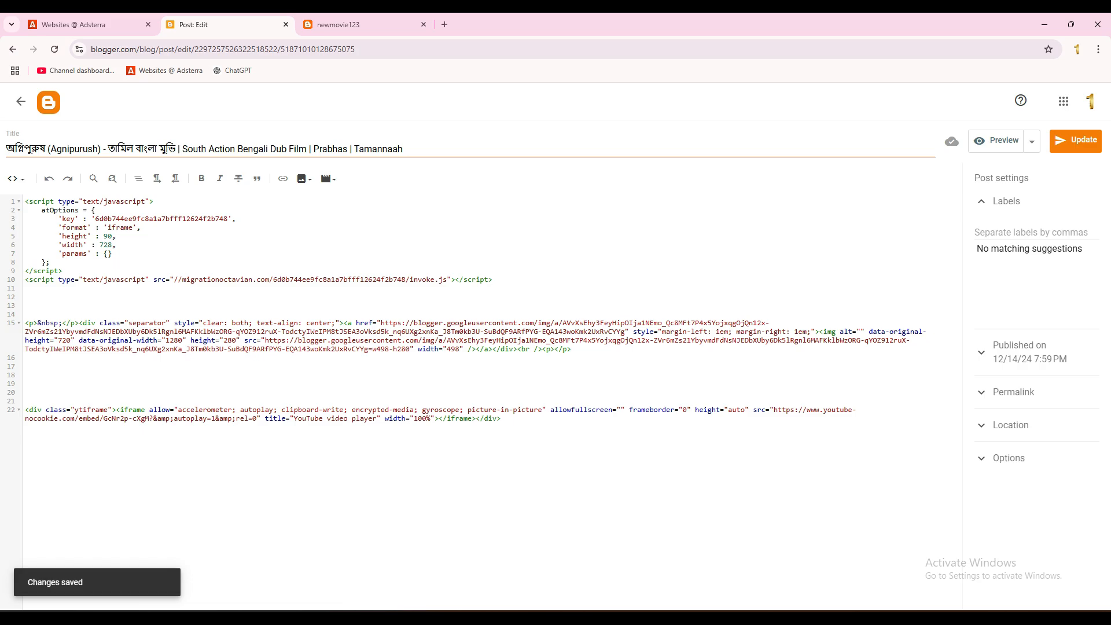
Update the published Agnipurush post and return to the post list
{"action": "left_click_drag", "start_coordinate": [47, 148], "coordinate": [243, 149]}
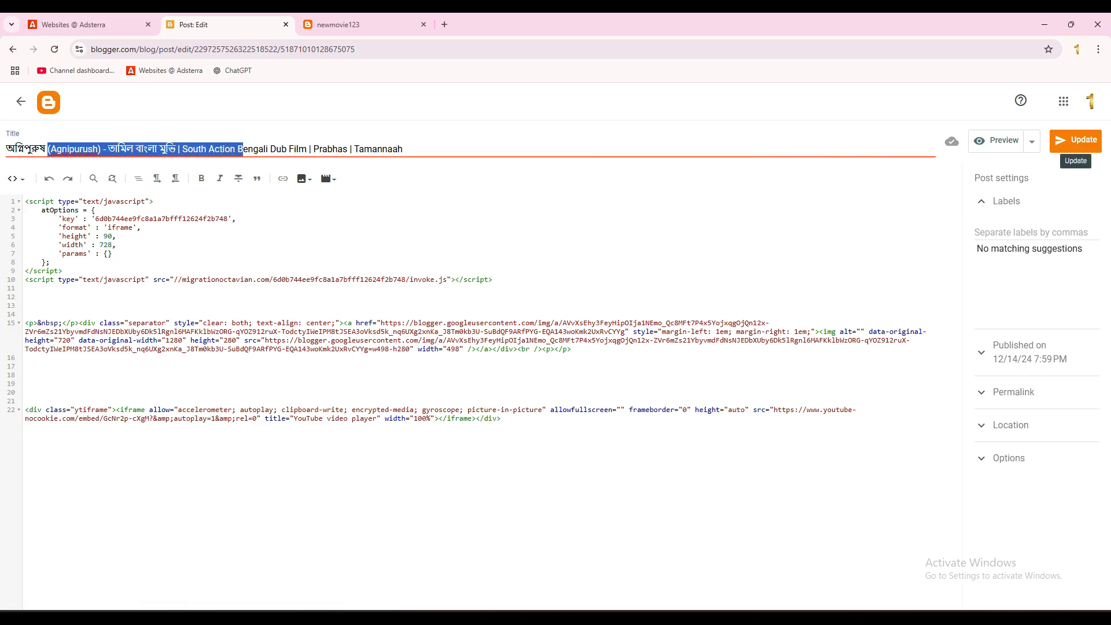
{"action": "left_click", "coordinate": [995, 140]}
{"action": "left_click", "coordinate": [13, 49]}
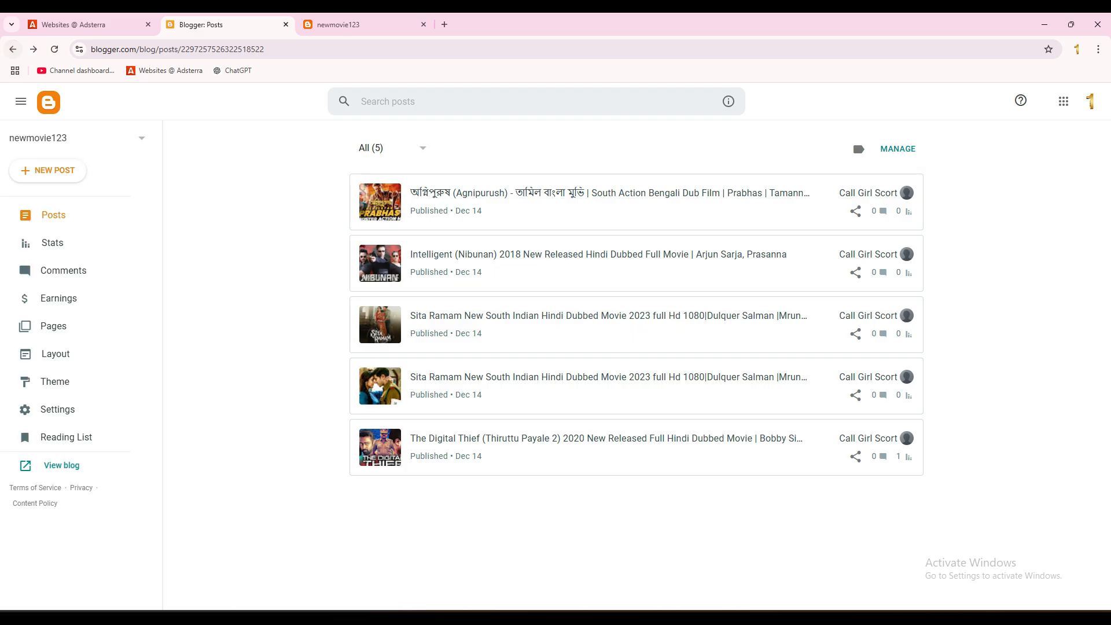
Reload the live blog's homepage and open the Agnipurush post to check its banner ad, pausing the embedded video
{"action": "left_click", "coordinate": [359, 25]}
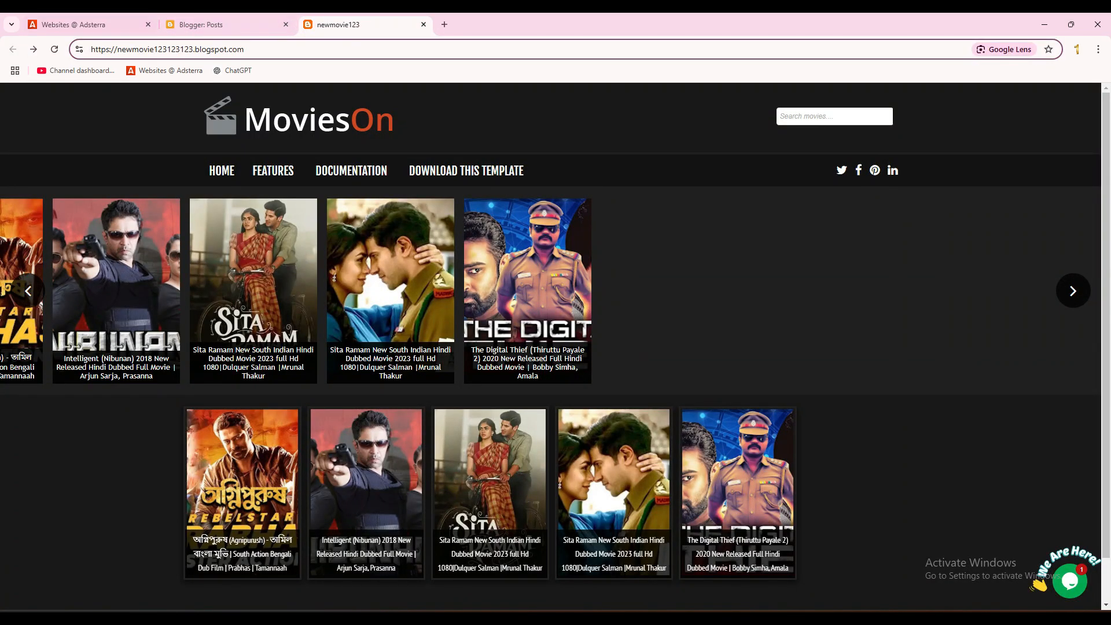
{"action": "left_click", "coordinate": [34, 49]}
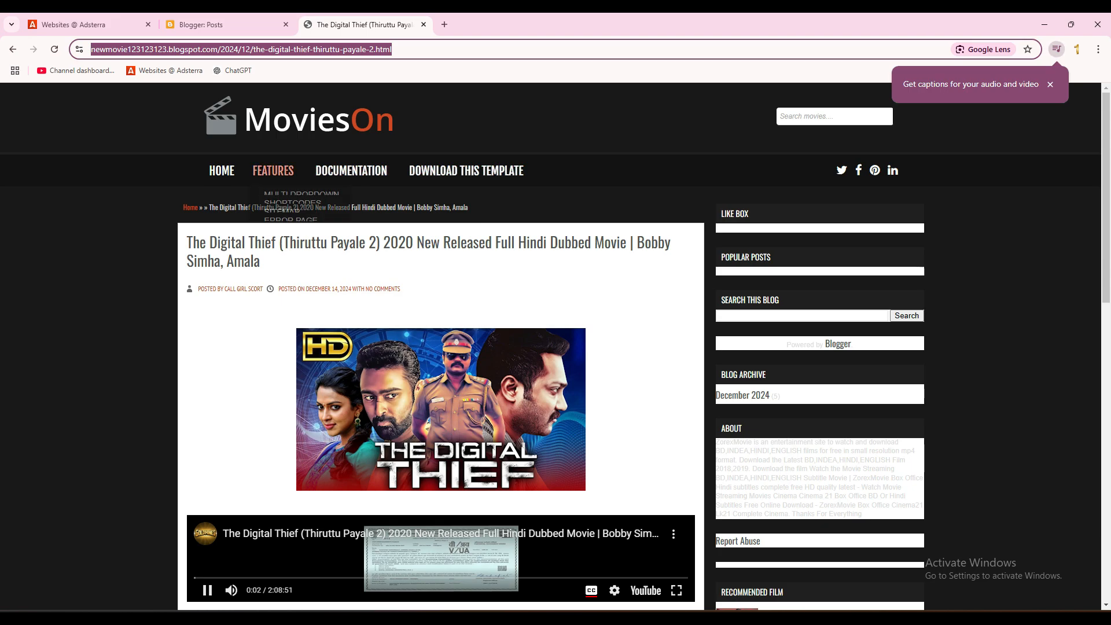
{"action": "key", "text": "Return"}
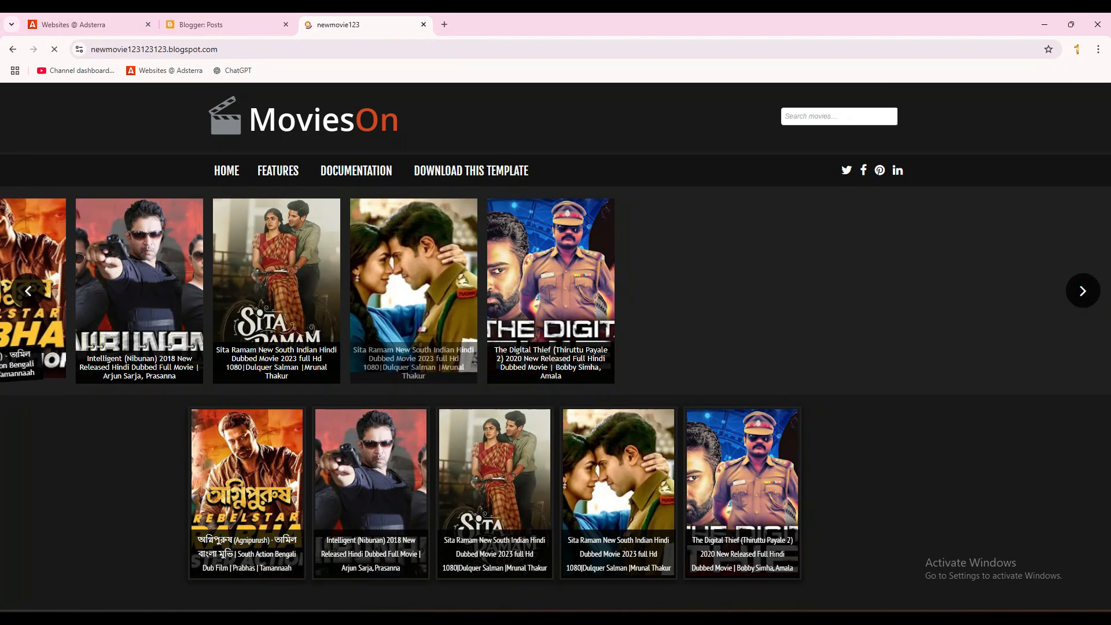
{"action": "left_click", "coordinate": [243, 492]}
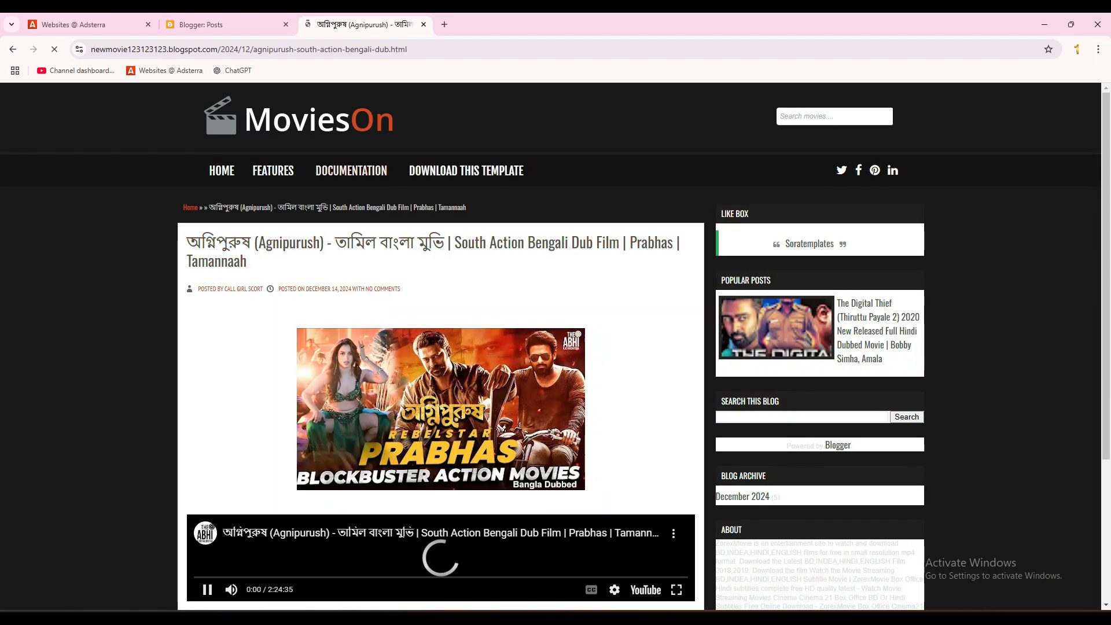
{"action": "scroll", "coordinate": [440, 347], "scroll_direction": "down", "scroll_amount": 4}
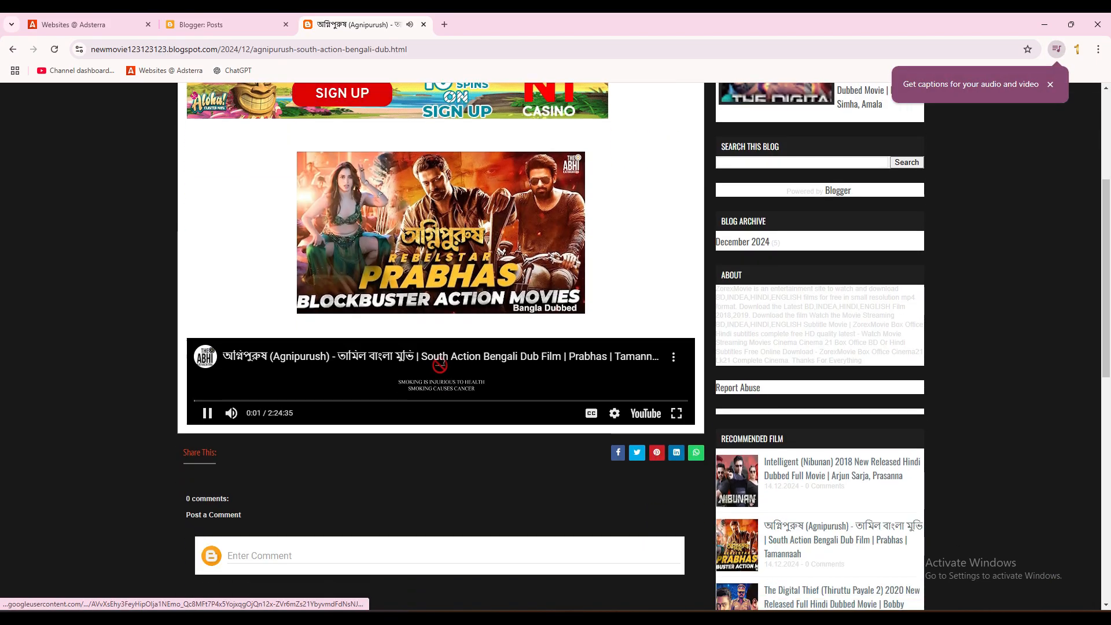
{"action": "left_click", "coordinate": [207, 413]}
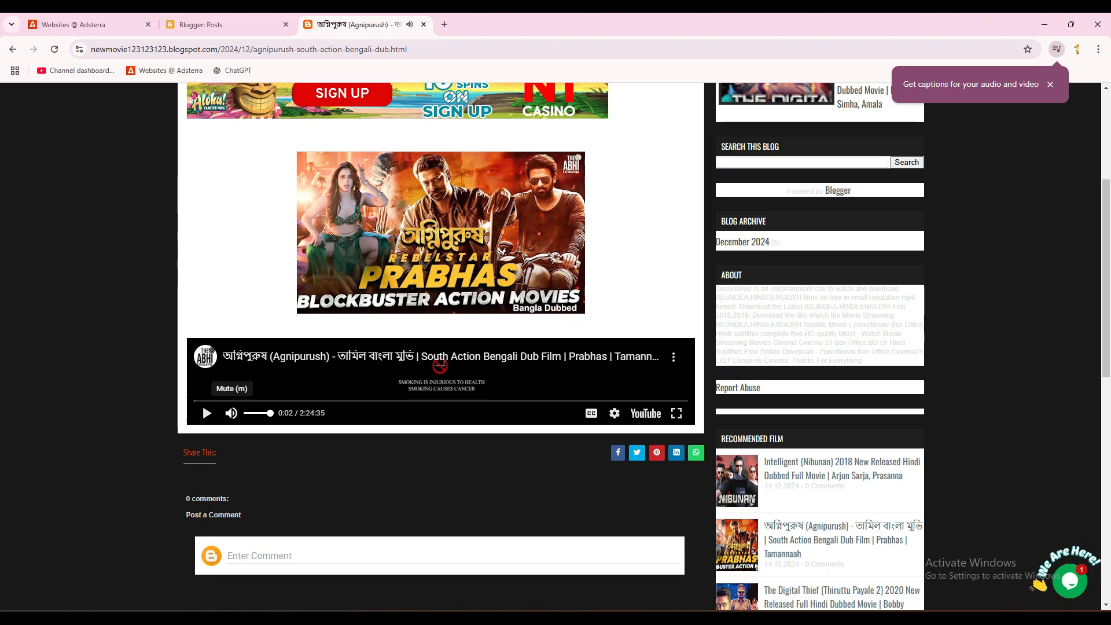
{"action": "scroll", "coordinate": [232, 412], "scroll_direction": "up", "scroll_amount": 4}
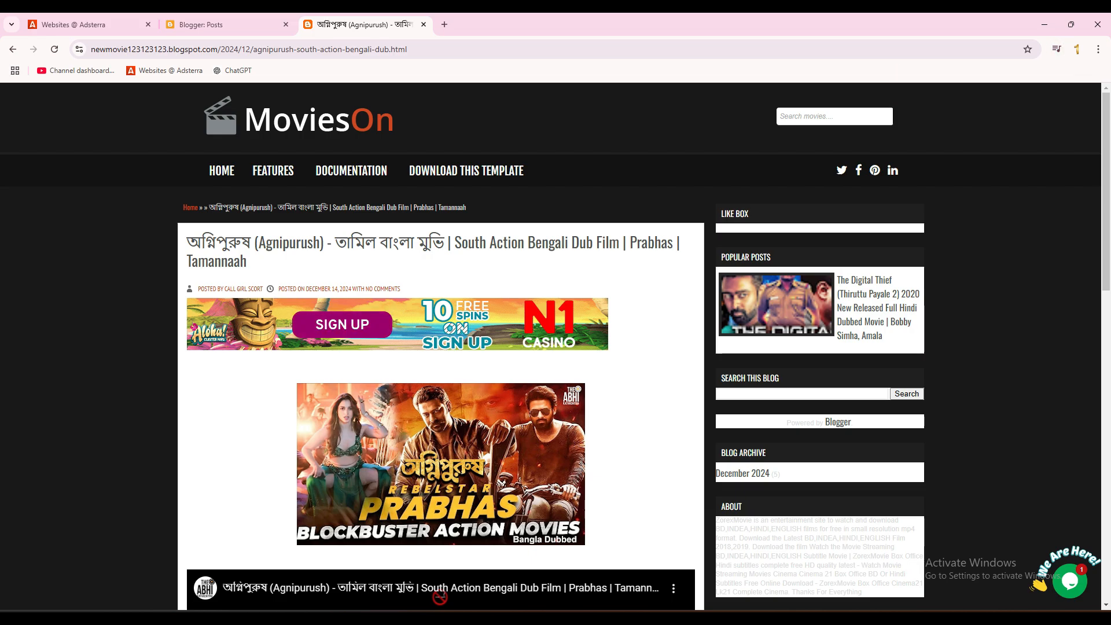
{"action": "left_click", "coordinate": [201, 24]}
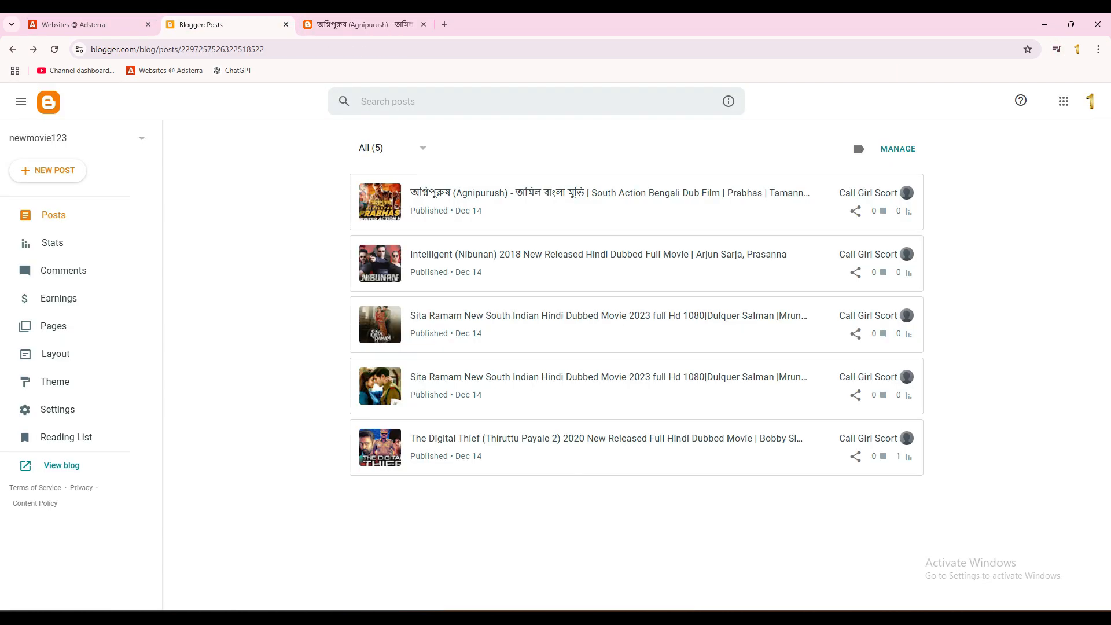
{"action": "left_click", "coordinate": [365, 25]}
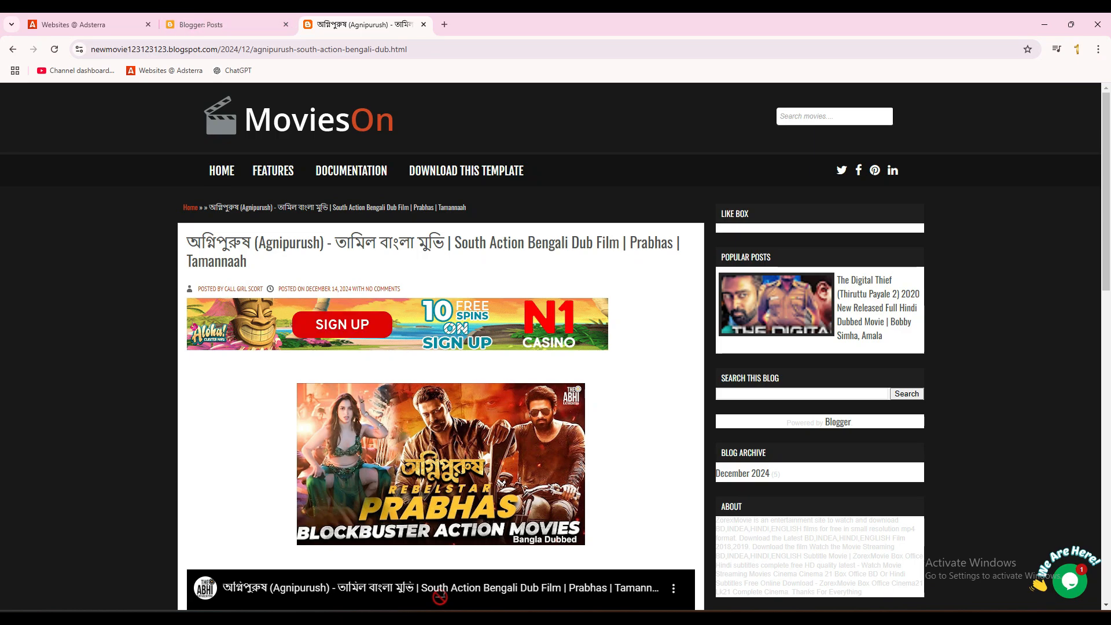
{"action": "left_click", "coordinate": [201, 24]}
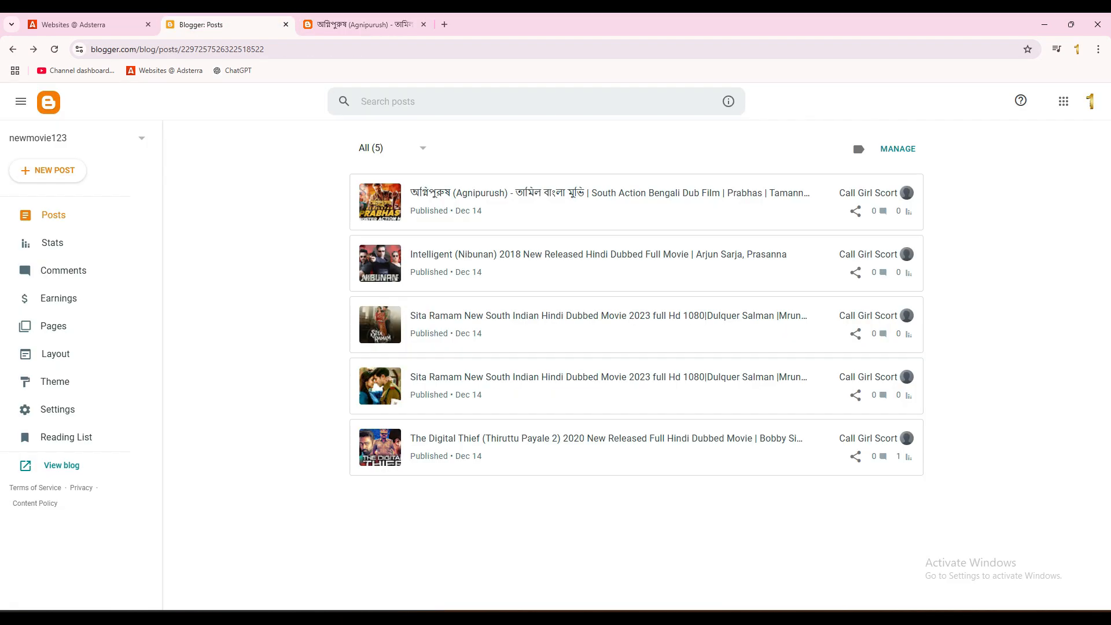
{"action": "left_click", "coordinate": [364, 24]}
View the Sita Ramam post on the live blog to check it for a banner ad, and return to Blogger's post list
{"action": "left_click", "coordinate": [13, 50]}
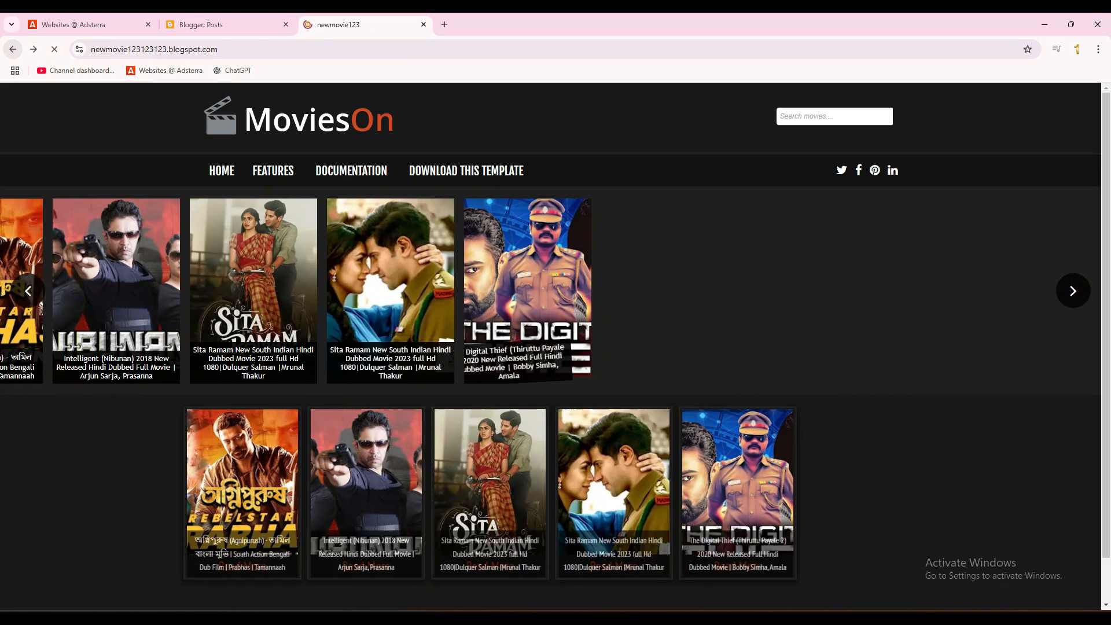
{"action": "left_click", "coordinate": [395, 367]}
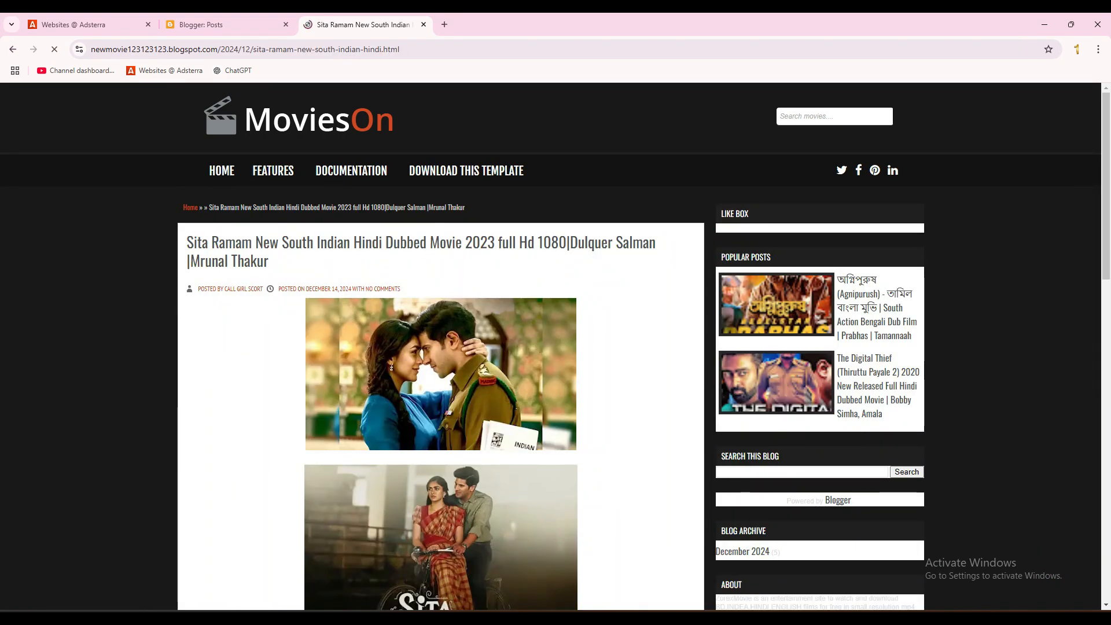
{"action": "scroll", "coordinate": [439, 347], "scroll_direction": "down", "scroll_amount": 2}
{"action": "scroll", "coordinate": [440, 347], "scroll_direction": "down", "scroll_amount": 2}
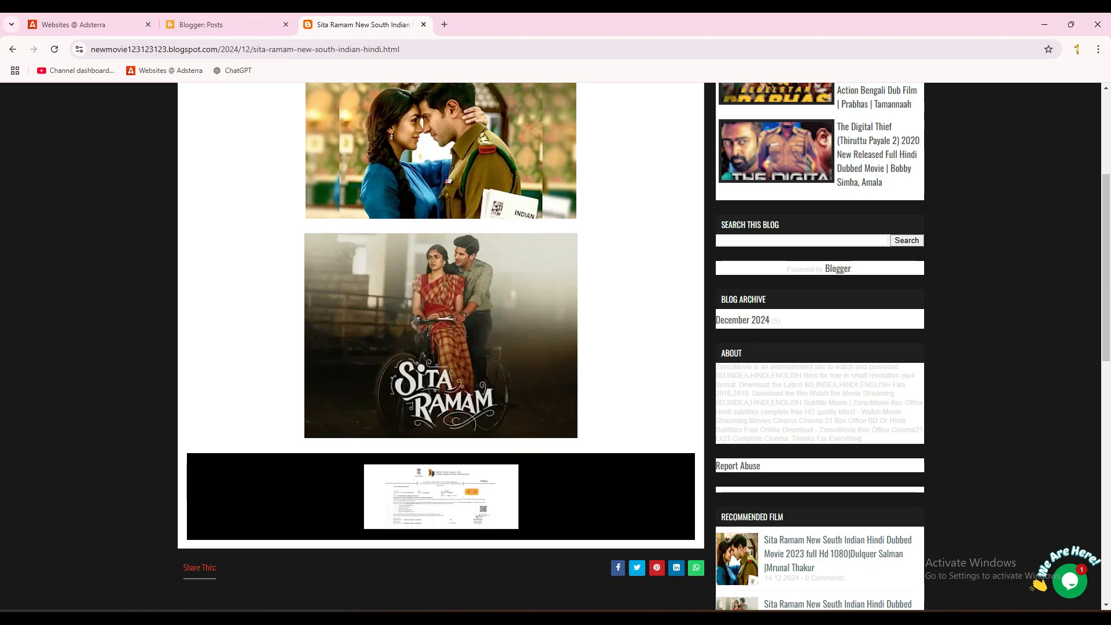
{"action": "scroll", "coordinate": [441, 515], "scroll_direction": "up", "scroll_amount": 5}
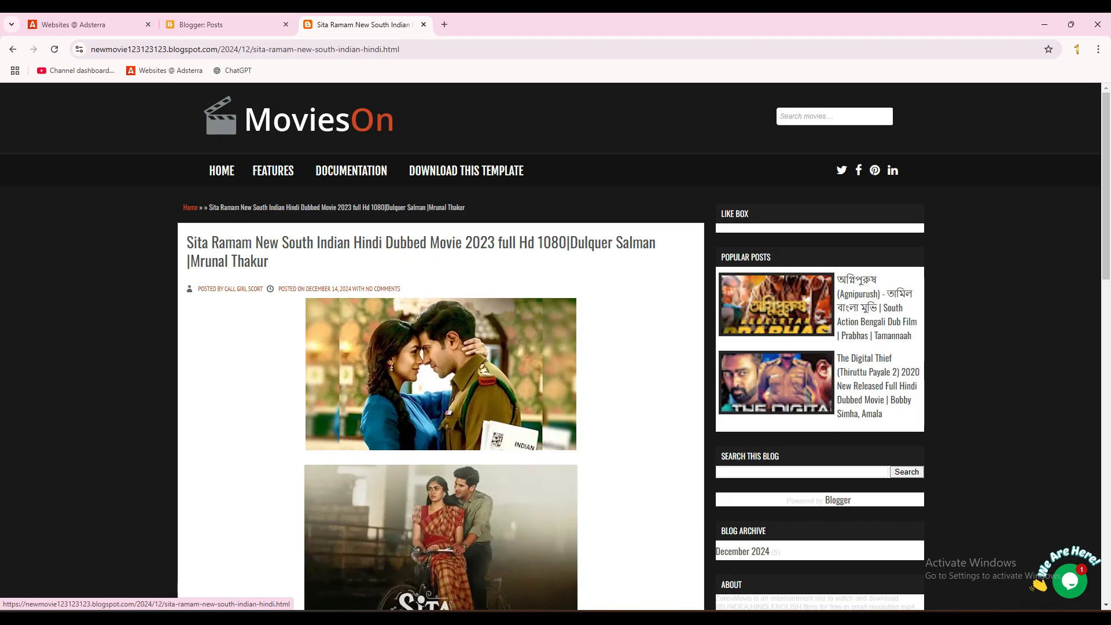
{"action": "left_click", "coordinate": [203, 24]}
{"action": "left_click", "coordinate": [359, 25]}
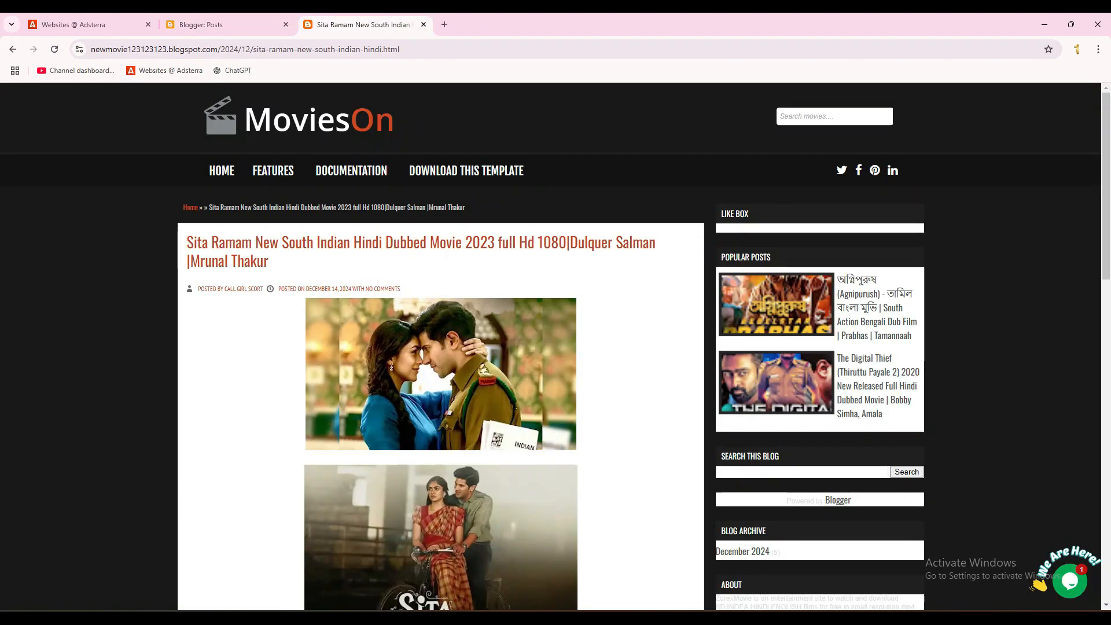
{"action": "left_click", "coordinate": [191, 207]}
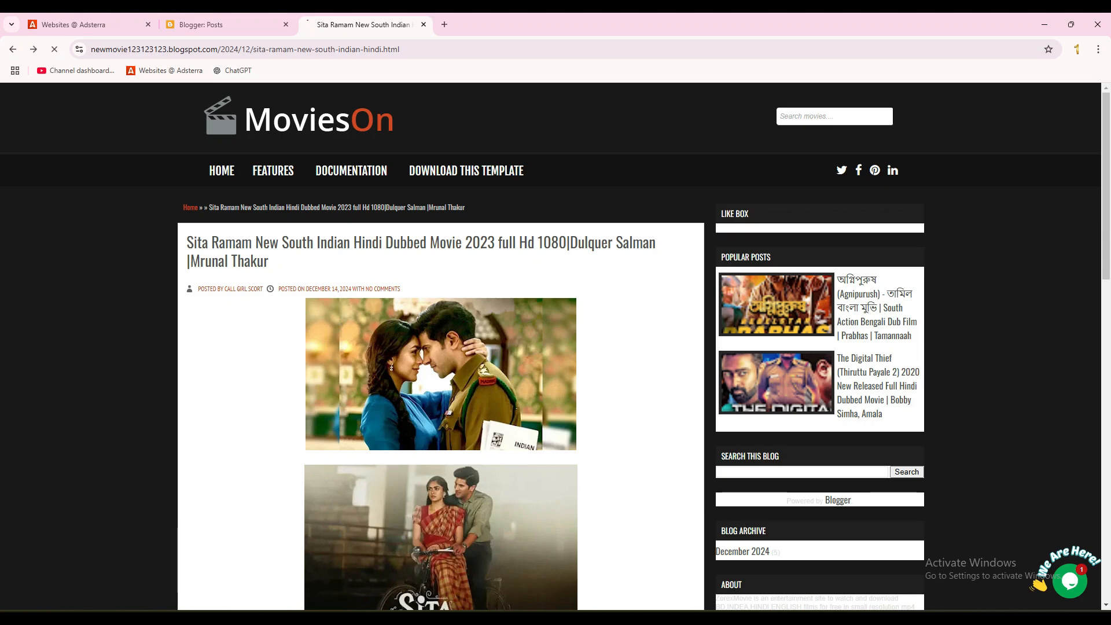
{"action": "left_click", "coordinate": [202, 25]}
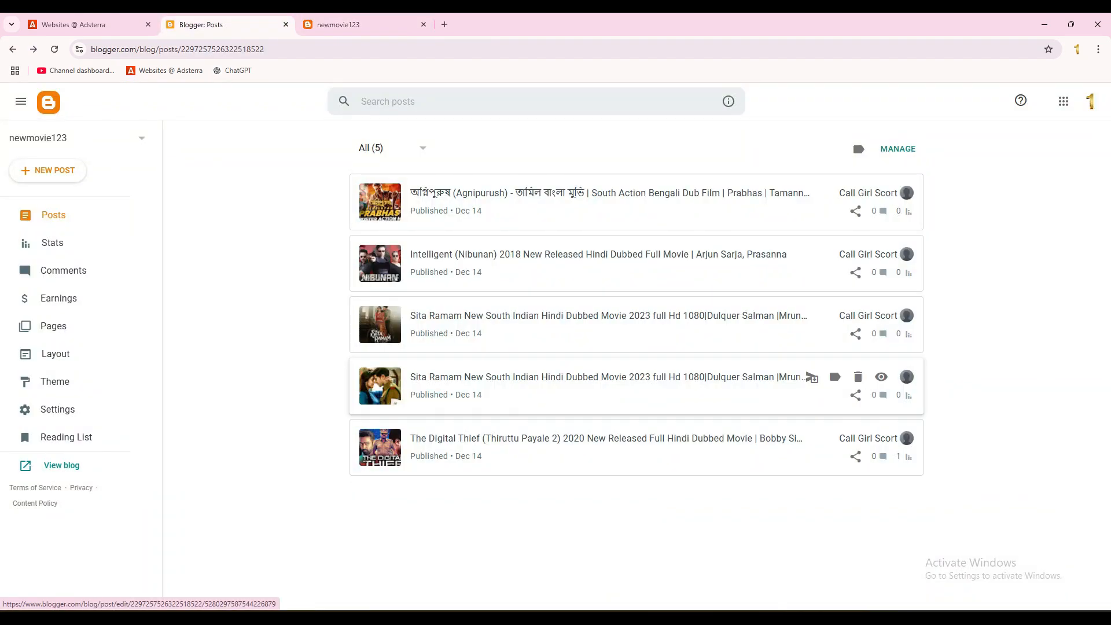
Open the upper of the two Sita Ramam posts for editing, paste the copied banner code above its HTML, and update the post
{"action": "left_click", "coordinate": [579, 324]}
{"action": "key", "text": "ctrl+Tab"}
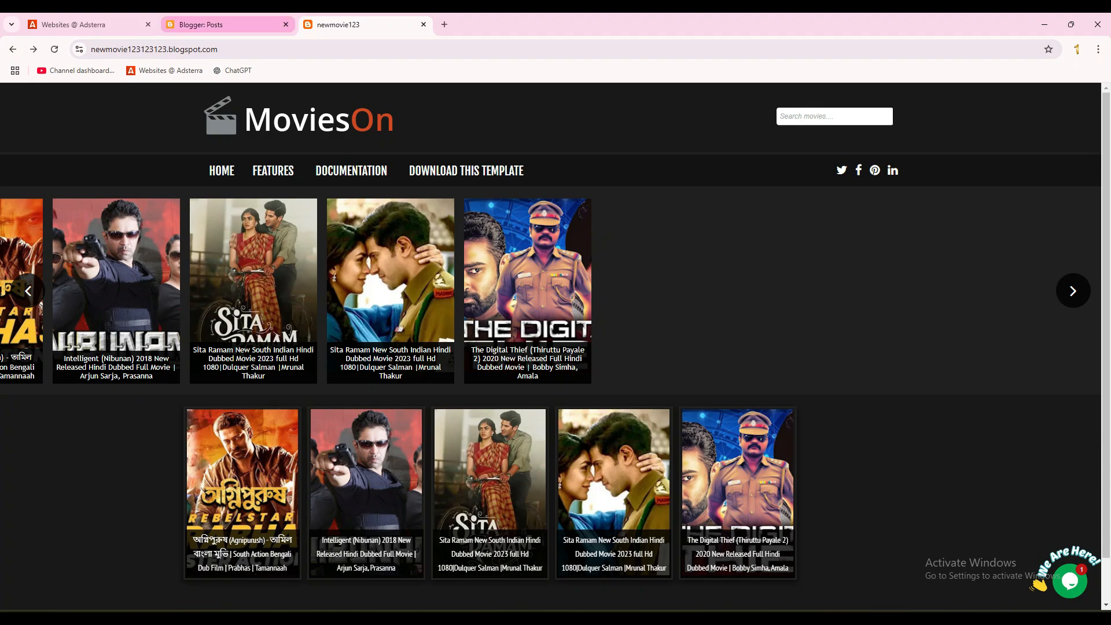
{"action": "key", "text": "ctrl+shift+Tab"}
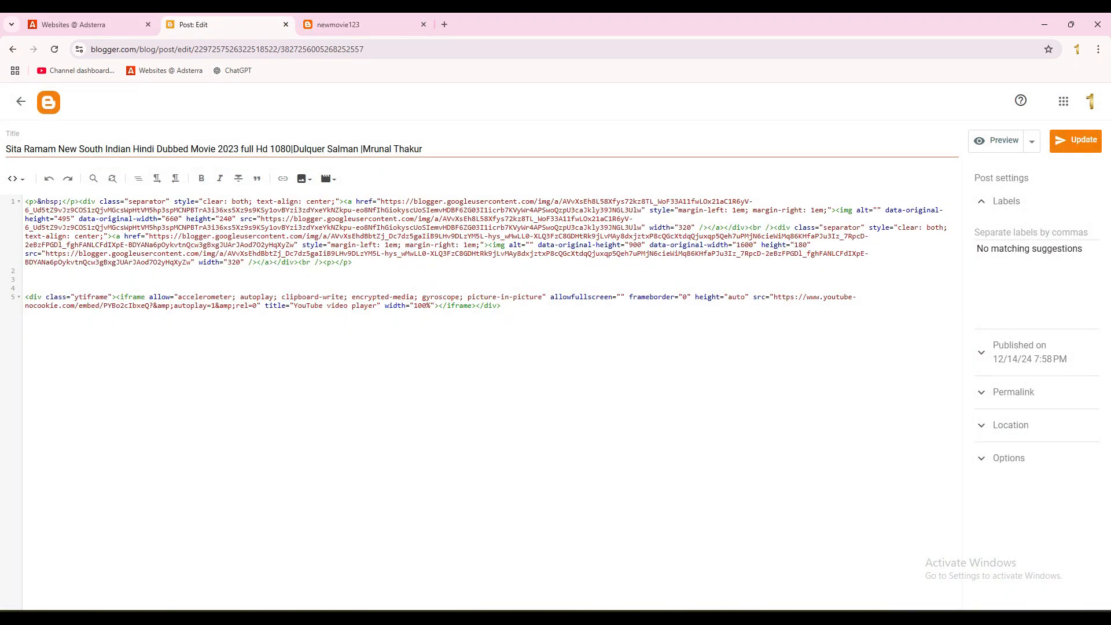
{"action": "key", "text": "Return"}
{"action": "key", "text": "Return"}
{"action": "key", "text": "Return"}
{"action": "key", "text": "Return"}
{"action": "key", "text": "Return"}
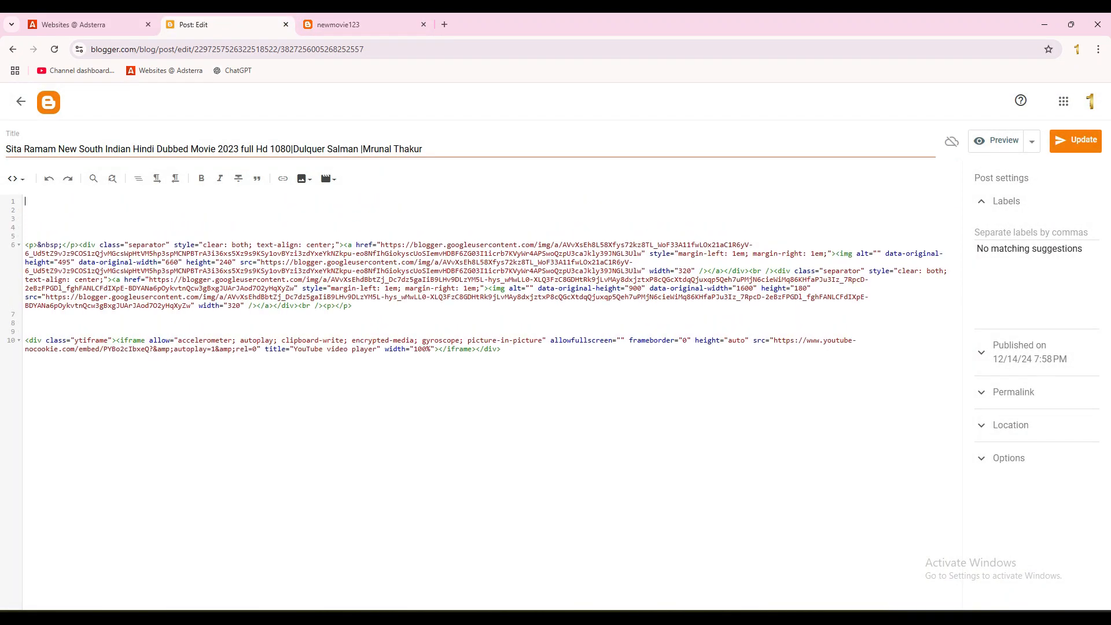
{"action": "type", "text": "<script type=\"text/javascript\"> \tatOptions = { \t\t'key' : '6d0b744ee9fc8a1a7bfff12624f2b748', \t\t'format' : 'iframe', \t\t'height' : 90, \t\t'width' : 728, \t\t'params' : {} \t}; </script> <script type=\"text/javascript\" src=\"//migrationoctavian.com/6d0b744ee9fc8a1a7bfff12624f2b748/invoke.js\"></script>"}
{"action": "left_click", "coordinate": [1075, 140]}
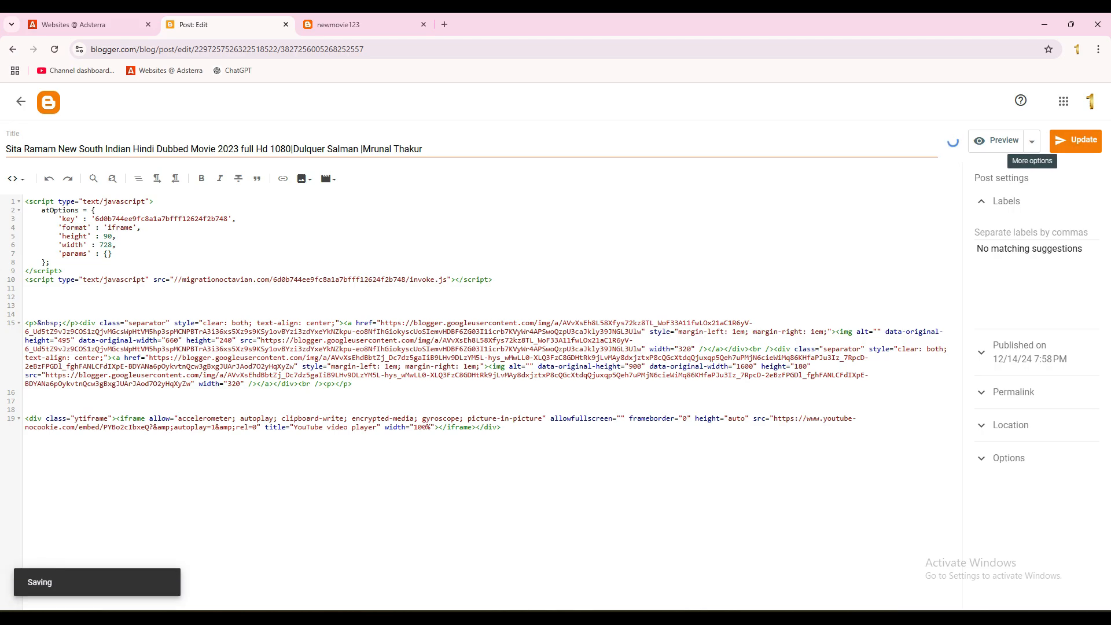
Open the edited Sita Ramam post on the live blog, reload it, and return to Blogger's post list
{"action": "left_click", "coordinate": [359, 25]}
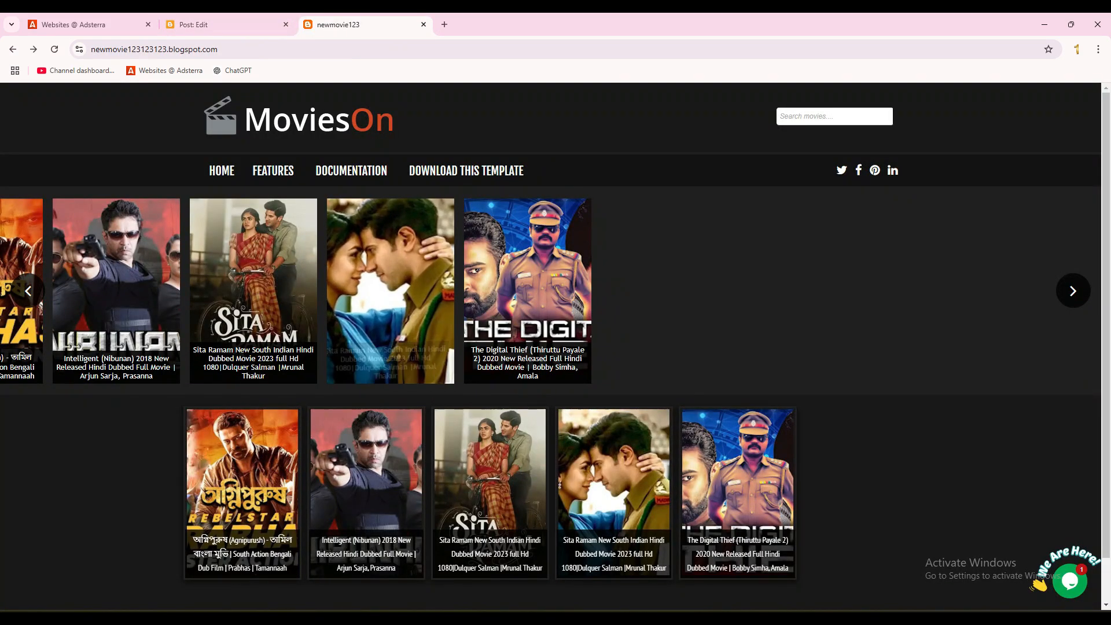
{"action": "left_click", "coordinate": [253, 324]}
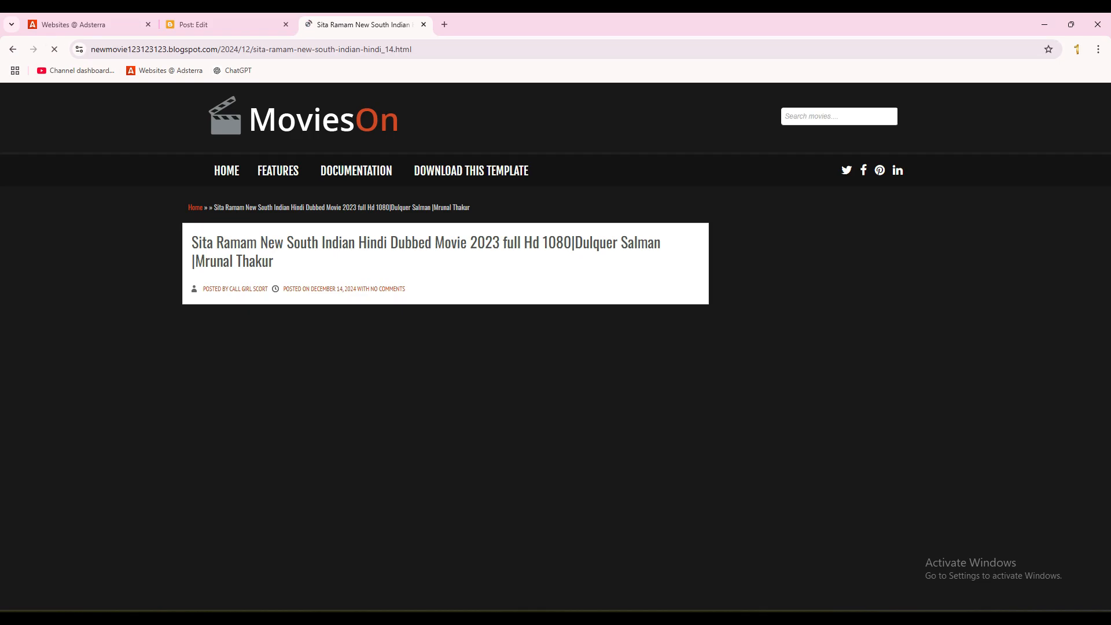
{"action": "left_click", "coordinate": [89, 24]}
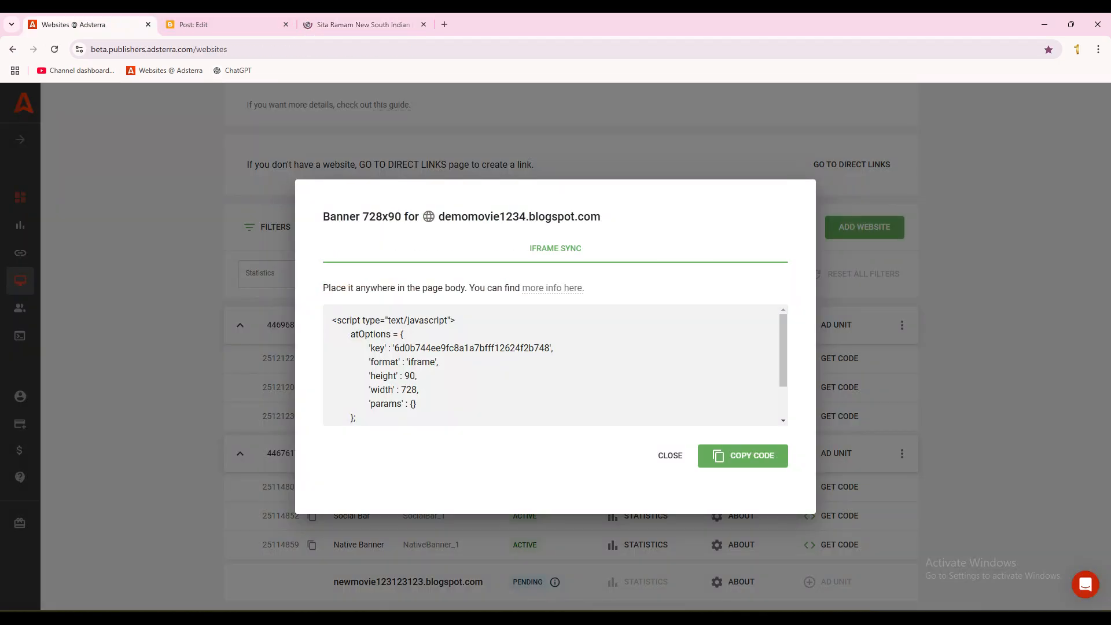
{"action": "left_click", "coordinate": [223, 25]}
{"action": "left_click", "coordinate": [362, 25]}
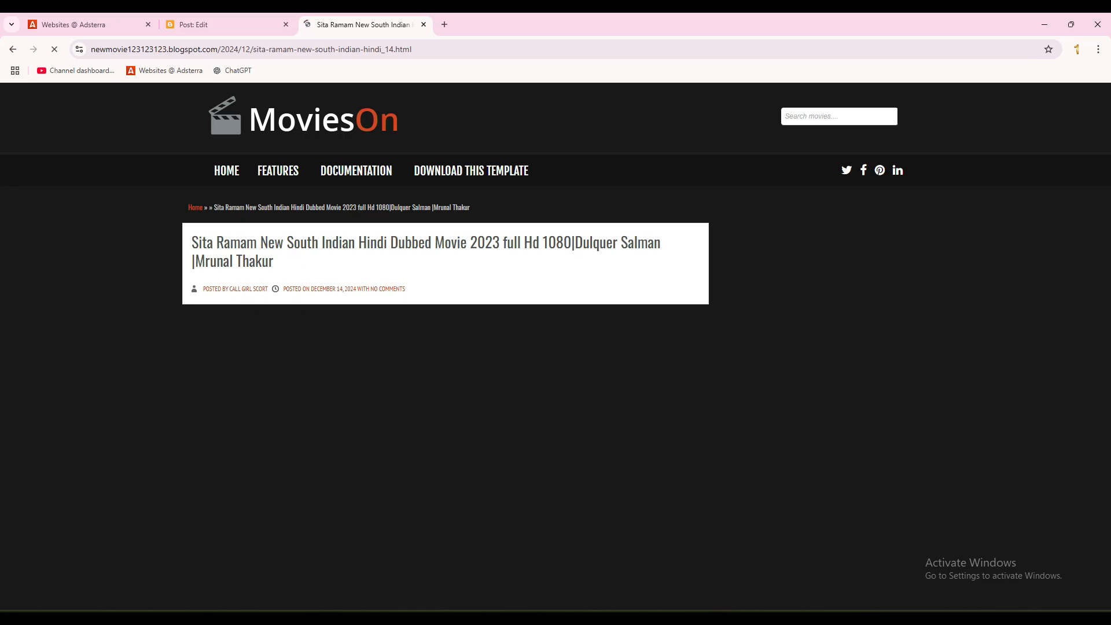
{"action": "left_click", "coordinate": [54, 49]}
{"action": "left_click", "coordinate": [54, 49]}
{"action": "left_click", "coordinate": [223, 25]}
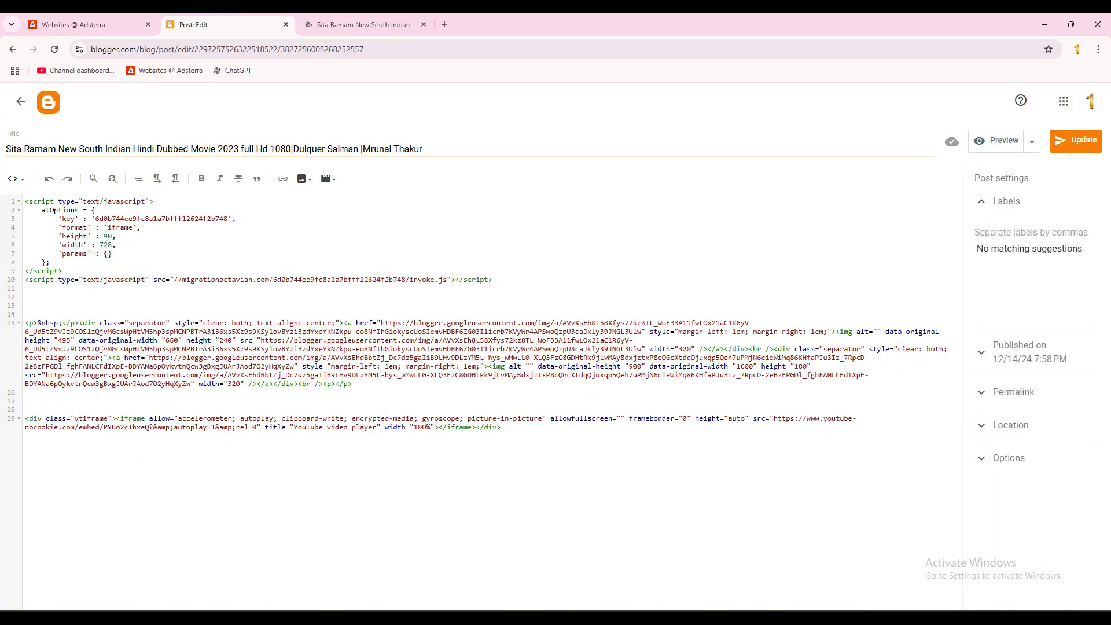
{"action": "left_click", "coordinate": [21, 101]}
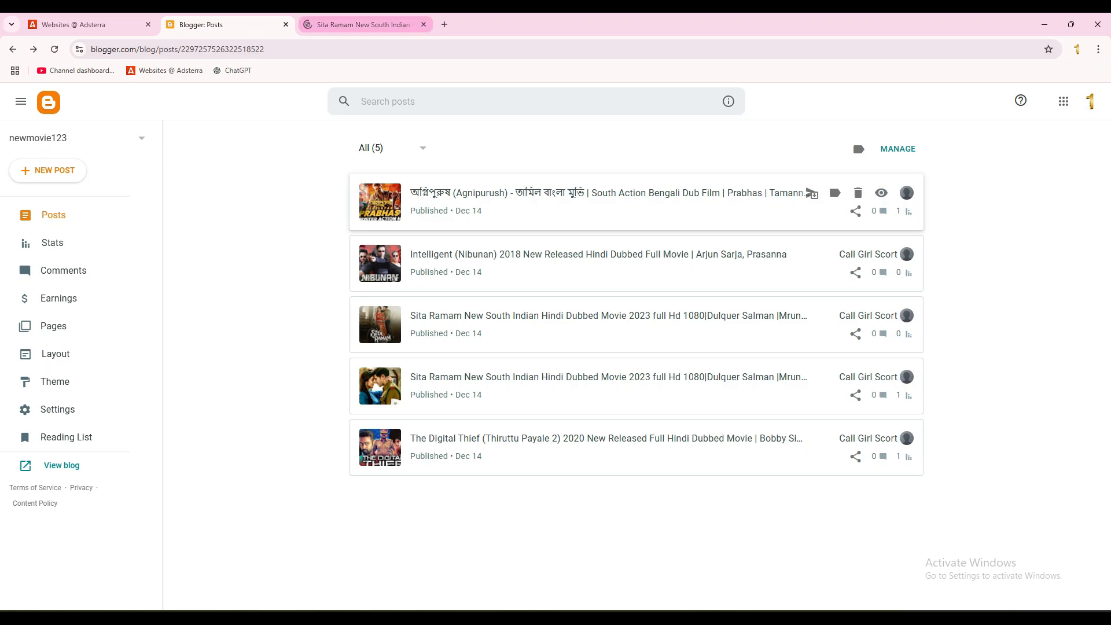
Check the reloaded Sita Ramam post on the live blog for its banner ad, and return to the blog's homepage
{"action": "left_click", "coordinate": [362, 24]}
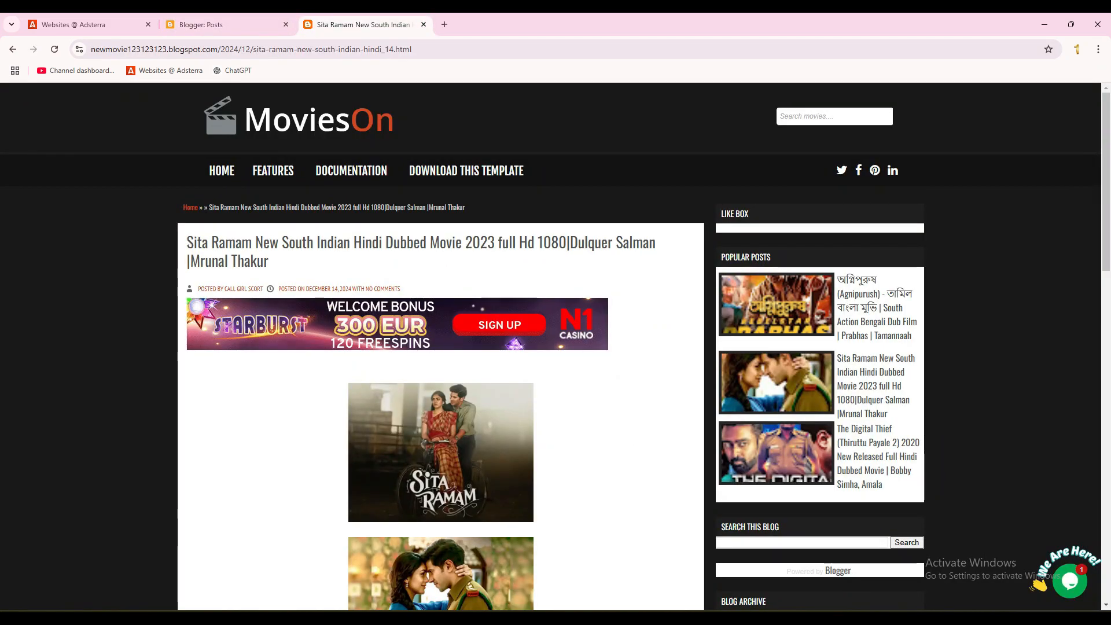
{"action": "scroll", "coordinate": [441, 347], "scroll_direction": "down", "scroll_amount": 4}
{"action": "scroll", "coordinate": [441, 347], "scroll_direction": "up", "scroll_amount": 4}
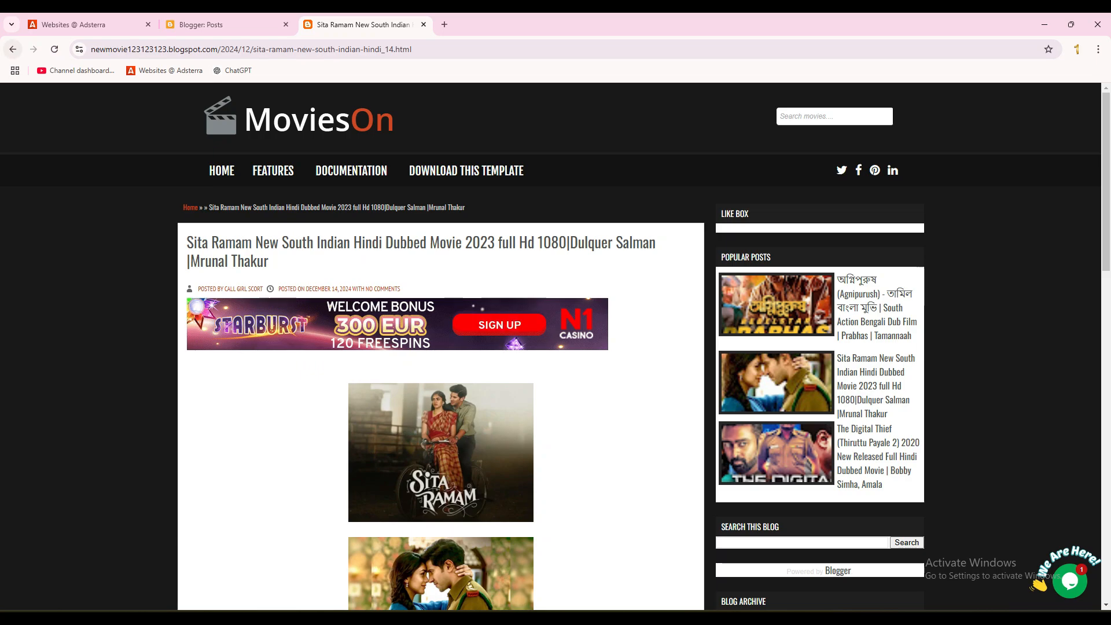
{"action": "left_click", "coordinate": [13, 49]}
Switch to Blogger and open the blog theme's HTML for editing
{"action": "left_click", "coordinate": [200, 24]}
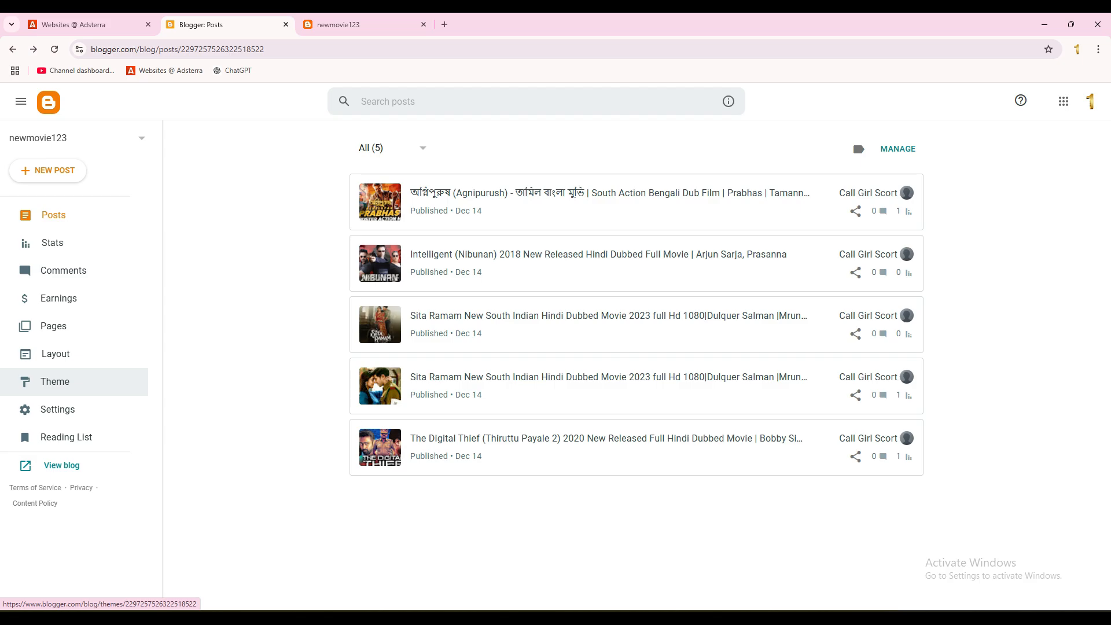
{"action": "left_click", "coordinate": [55, 381]}
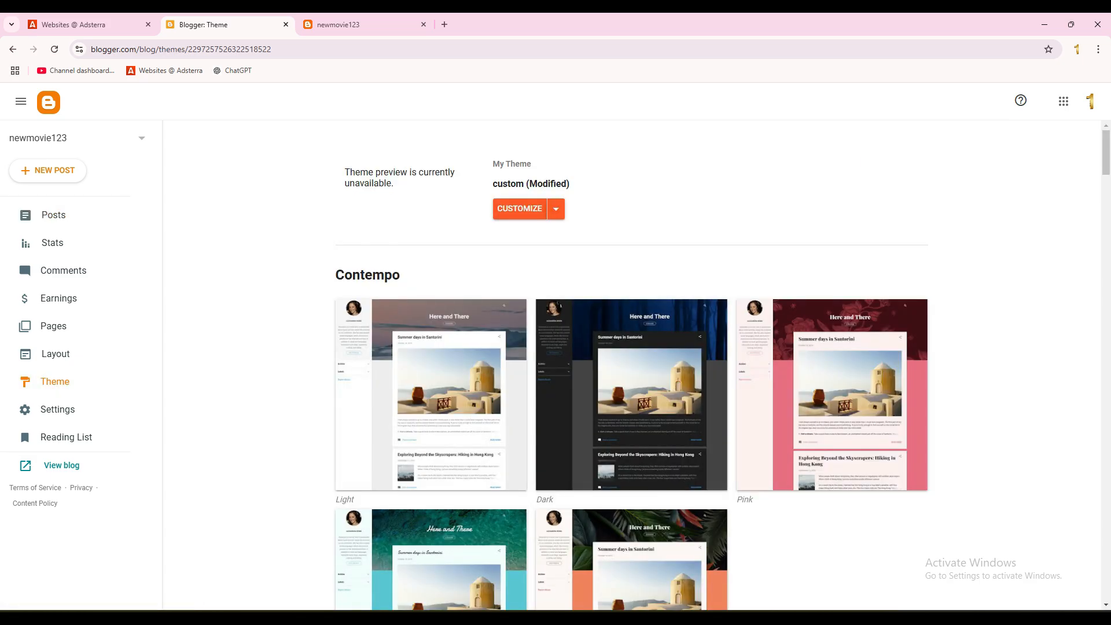
{"action": "left_click", "coordinate": [557, 209]}
{"action": "left_click", "coordinate": [443, 301]}
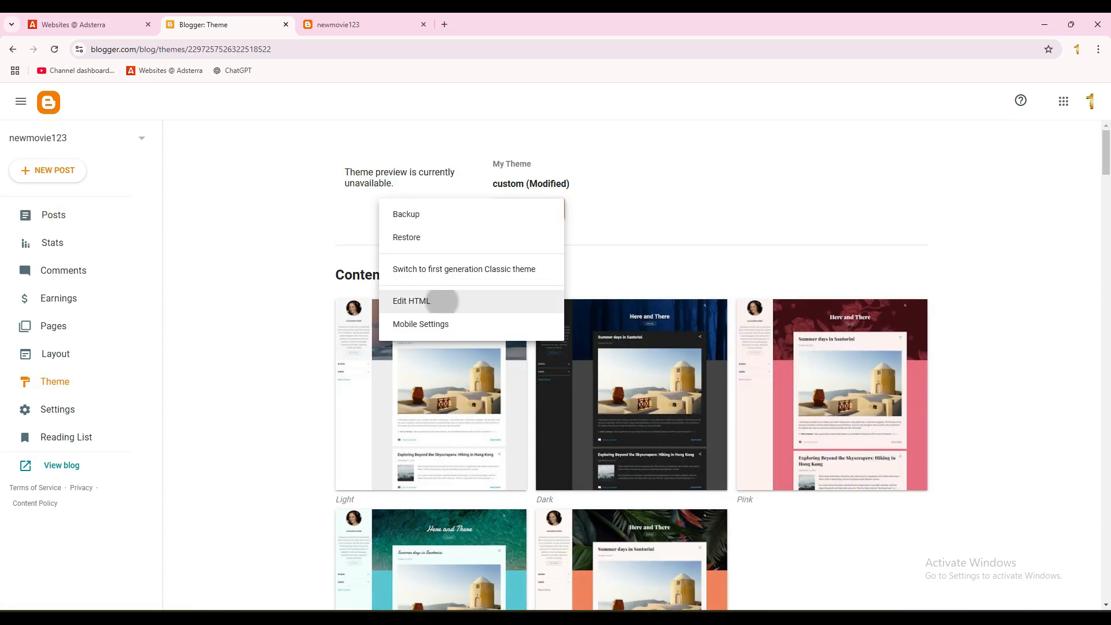
Review the placement instruction for the 728x90 banner code in Adsterra, and return to Blogger's template editor
{"action": "left_click", "coordinate": [90, 25]}
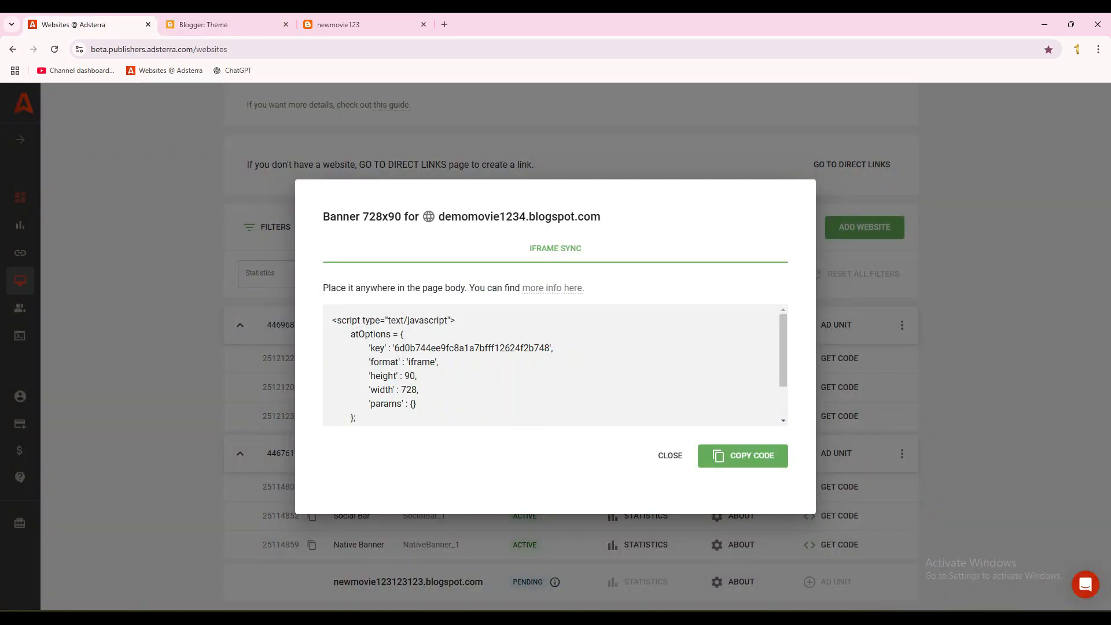
{"action": "left_click_drag", "start_coordinate": [377, 288], "coordinate": [438, 288]}
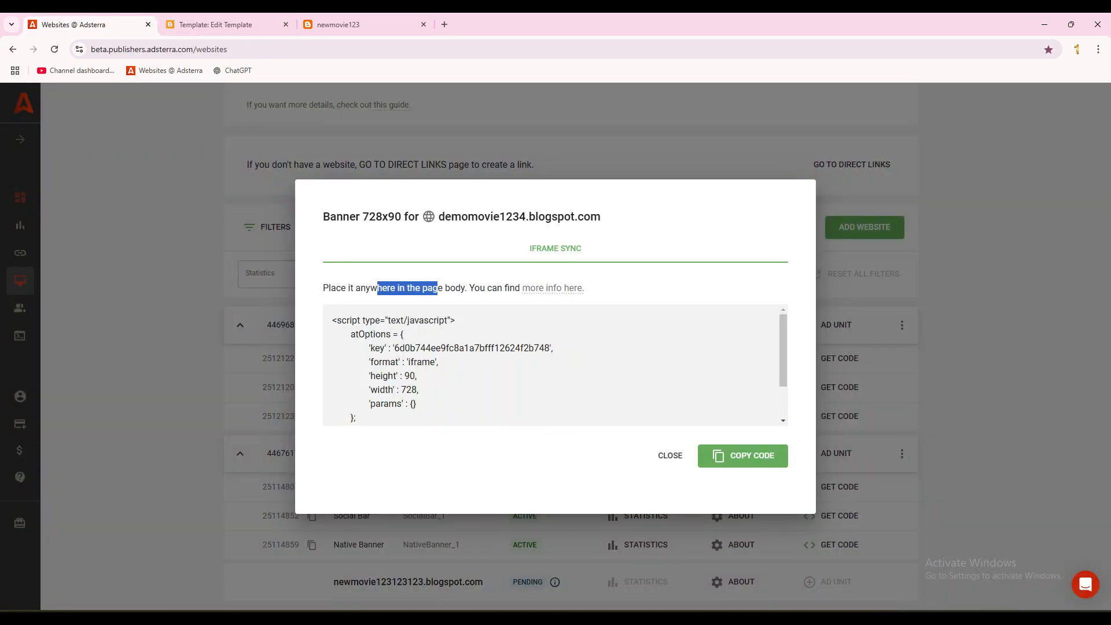
{"action": "left_click", "coordinate": [347, 24]}
{"action": "left_click", "coordinate": [215, 24]}
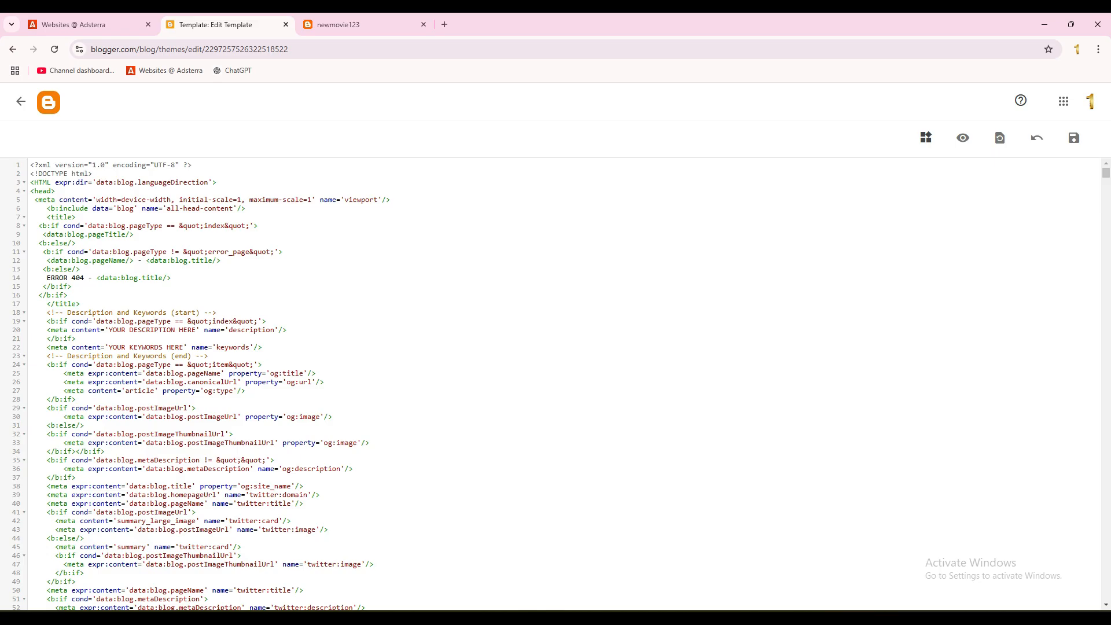
Examine the theme's HTML from the head section through the style rules to find a place for the banner code
{"action": "scroll", "coordinate": [555, 382], "scroll_direction": "down", "scroll_amount": 20}
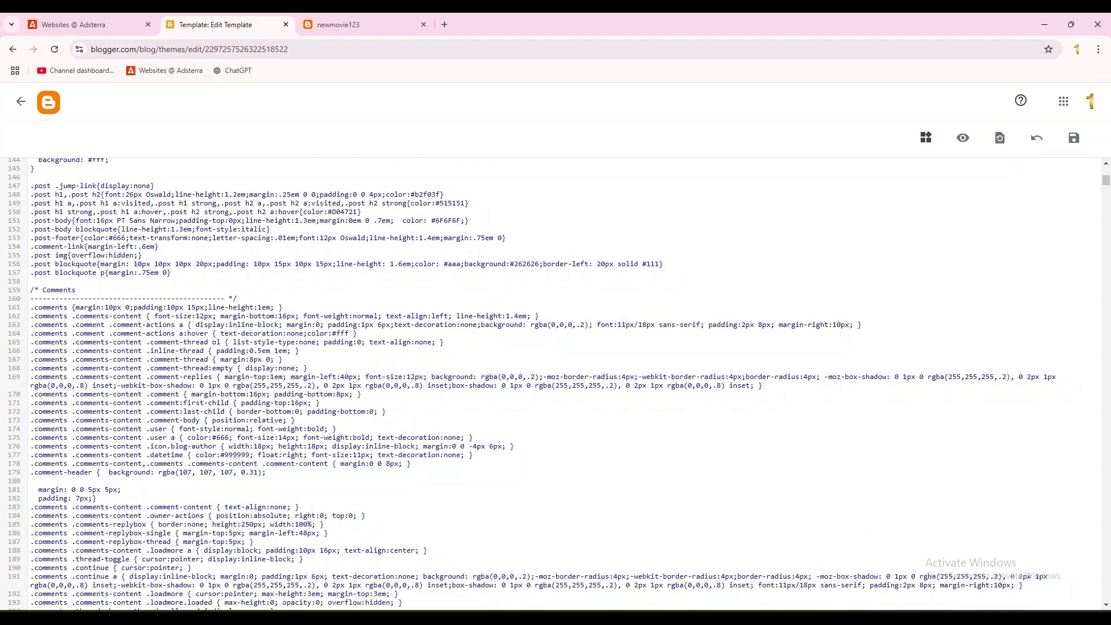
{"action": "scroll", "coordinate": [555, 382], "scroll_direction": "up", "scroll_amount": 20}
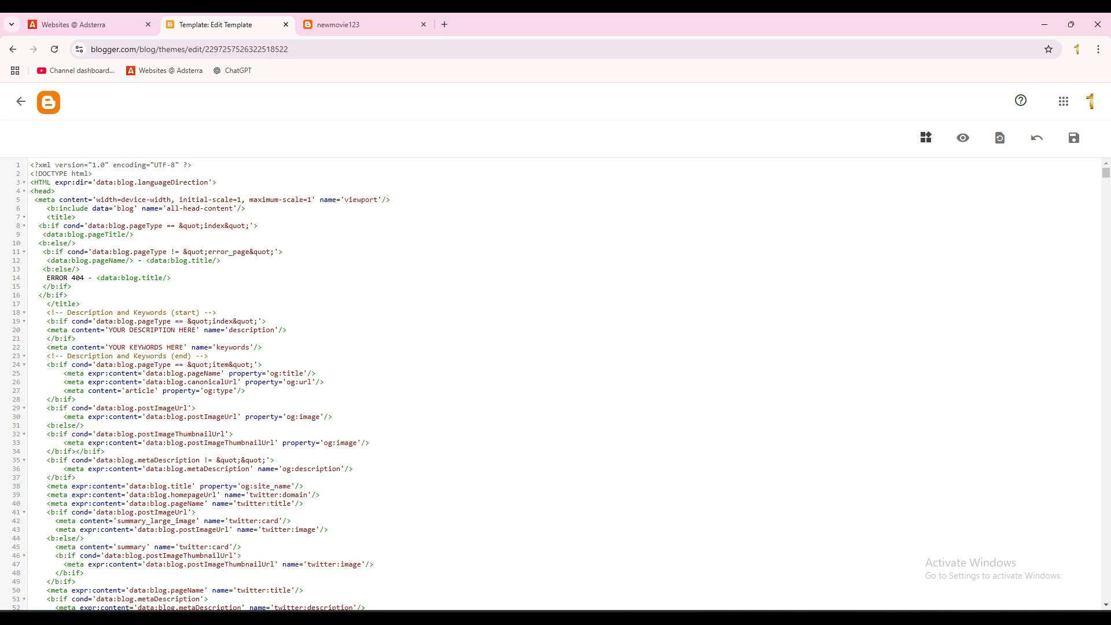
{"action": "left_click_drag", "start_coordinate": [56, 191], "coordinate": [30, 191]}
{"action": "left_click", "coordinate": [56, 191]}
{"action": "scroll", "coordinate": [555, 382], "scroll_direction": "down", "scroll_amount": 17}
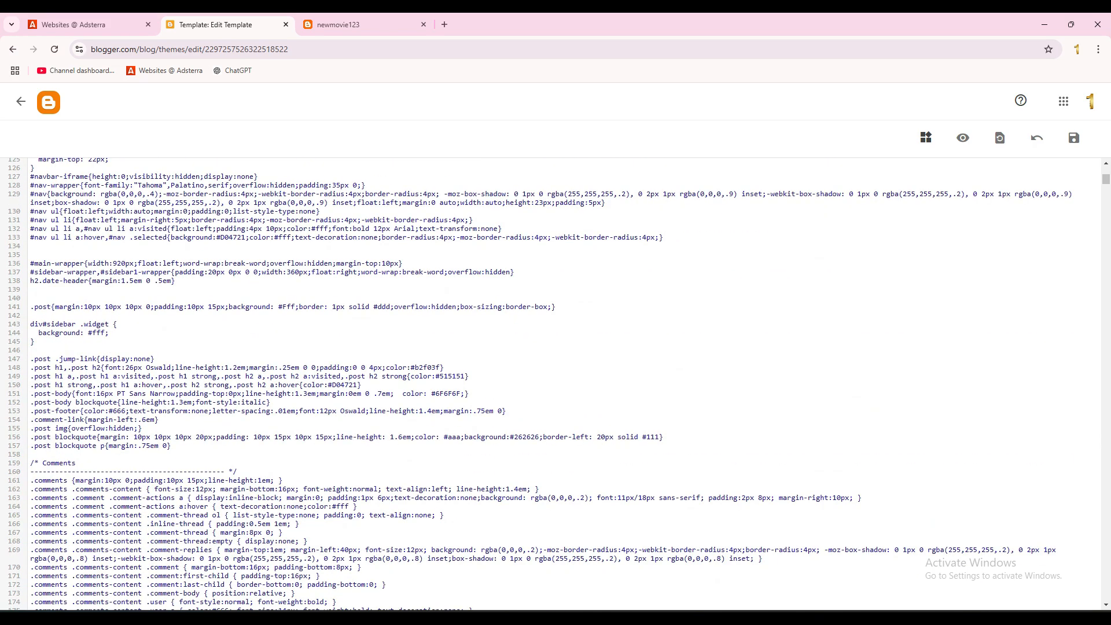
{"action": "left_click_drag", "start_coordinate": [1106, 180], "coordinate": [1105, 339]}
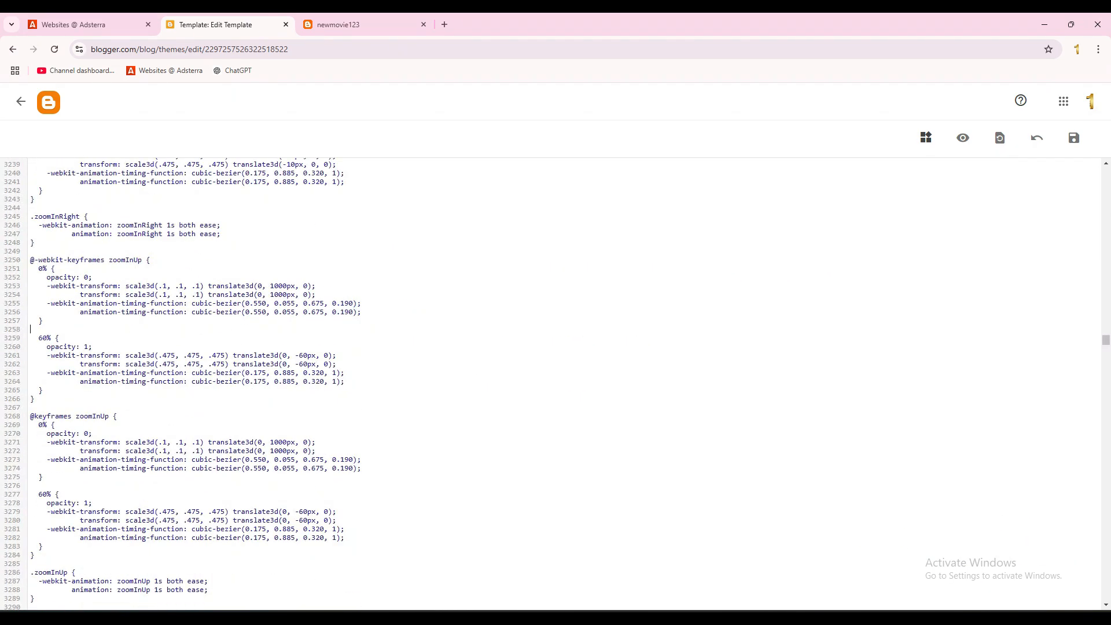
{"action": "scroll", "coordinate": [555, 382], "scroll_direction": "down", "scroll_amount": 20}
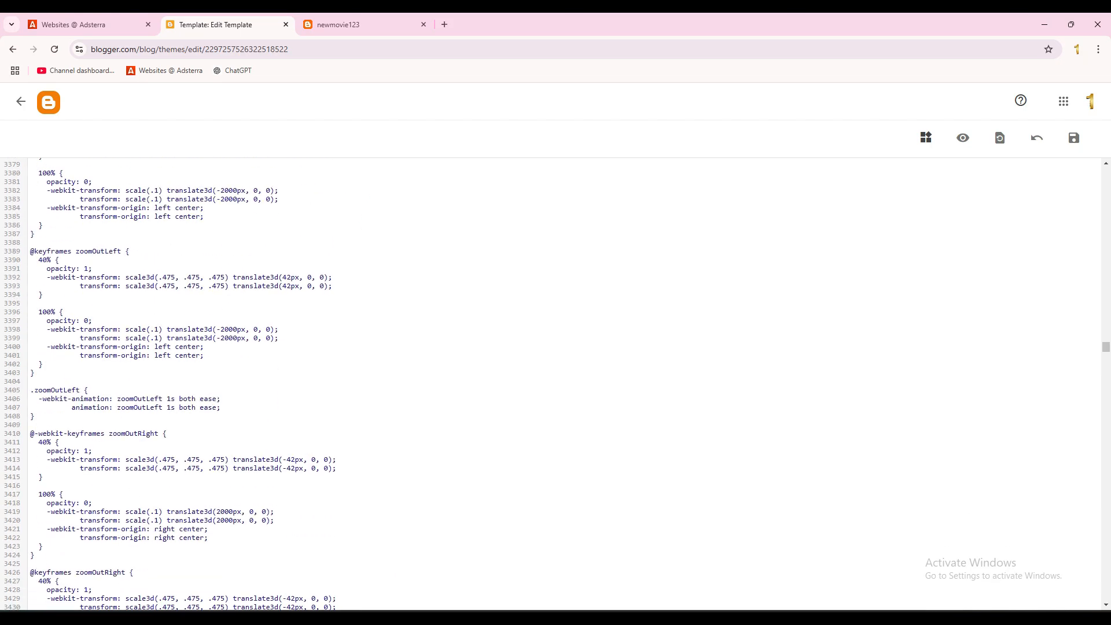
{"action": "scroll", "coordinate": [556, 382], "scroll_direction": "down", "scroll_amount": 20}
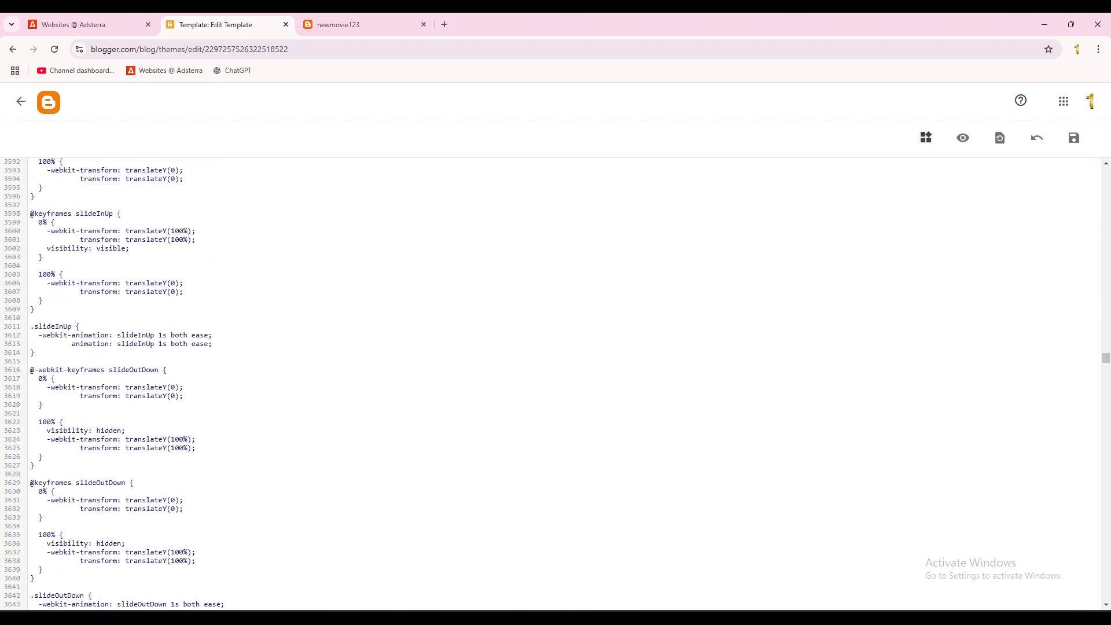
{"action": "scroll", "coordinate": [555, 382], "scroll_direction": "down", "scroll_amount": 20}
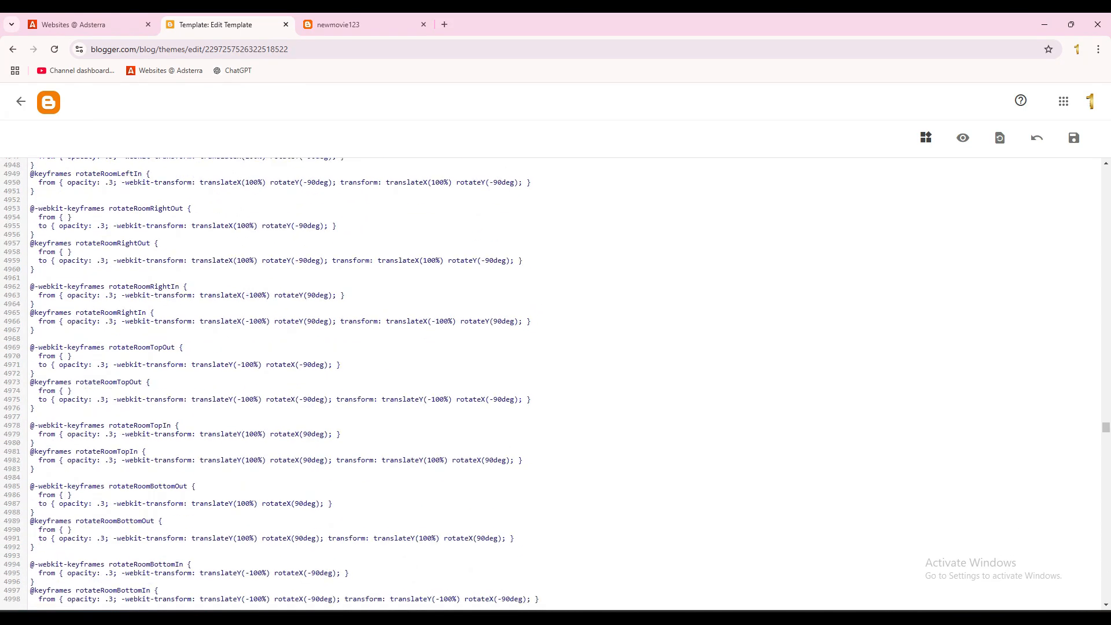
{"action": "left_click_drag", "start_coordinate": [1105, 425], "coordinate": [1106, 168]}
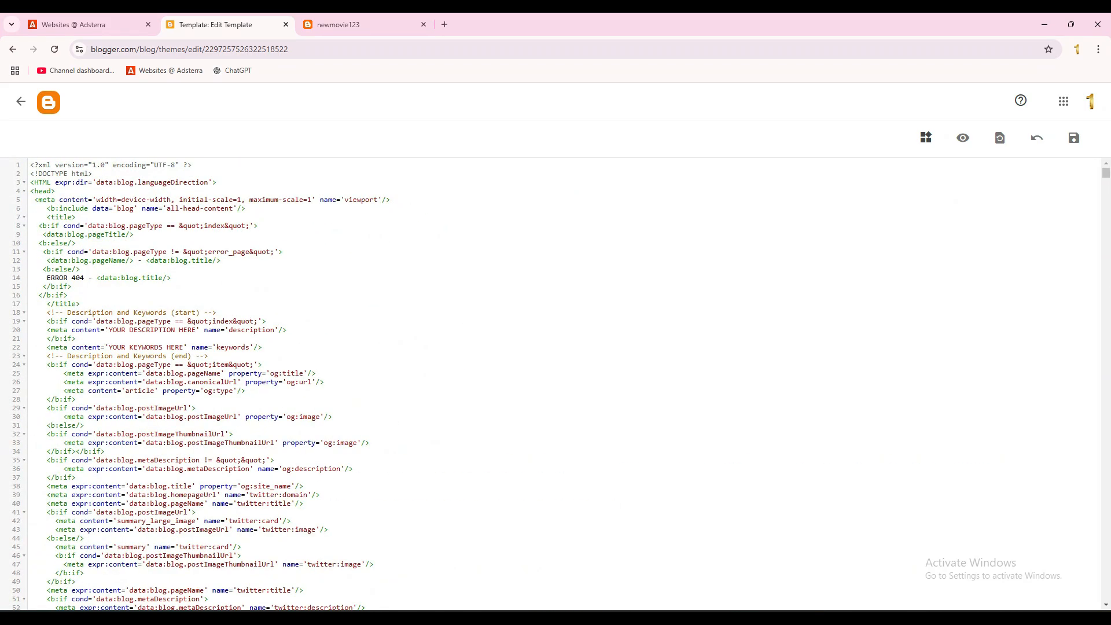
Try inserting the banner code below the Blogger Template Style comment block, and undo the paste
{"action": "scroll", "coordinate": [556, 381], "scroll_direction": "down", "scroll_amount": 5}
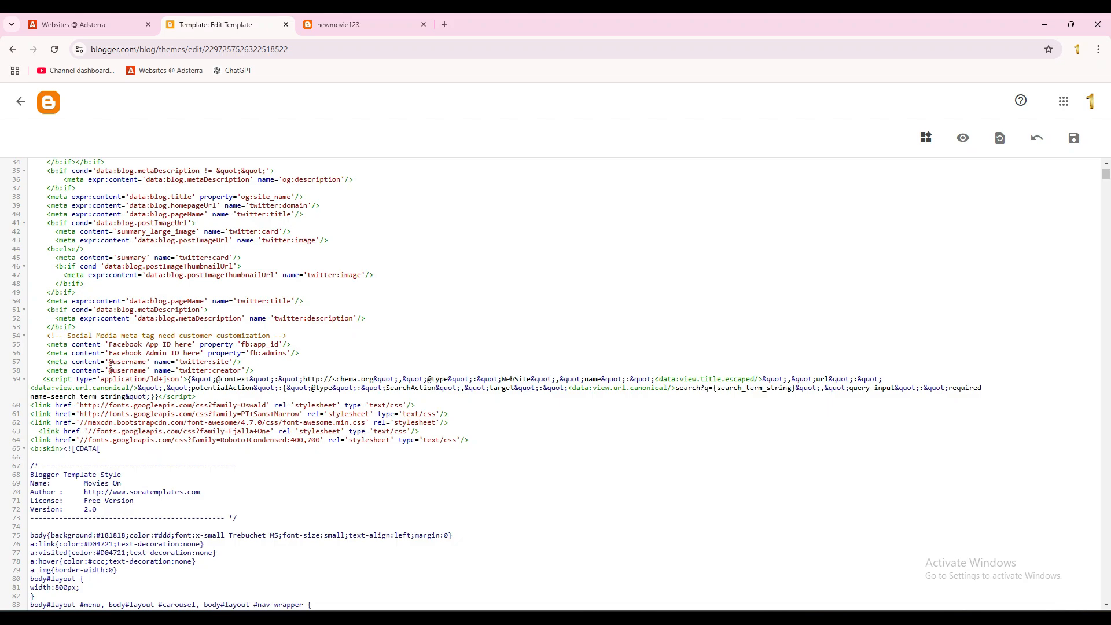
{"action": "scroll", "coordinate": [555, 382], "scroll_direction": "down", "scroll_amount": 2}
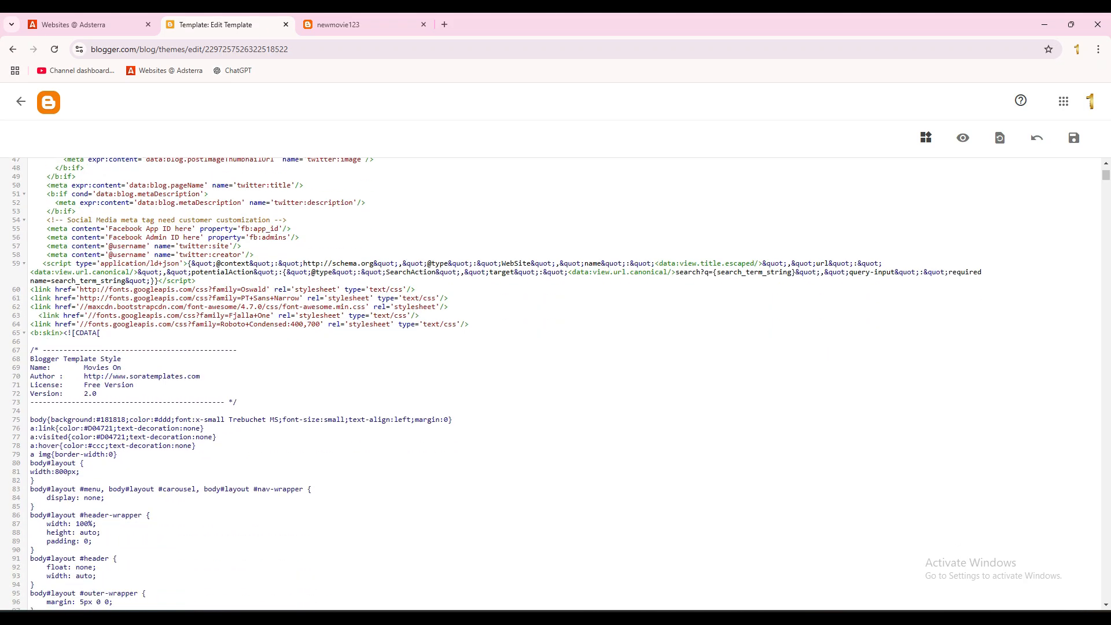
{"action": "scroll", "coordinate": [555, 382], "scroll_direction": "down", "scroll_amount": 1}
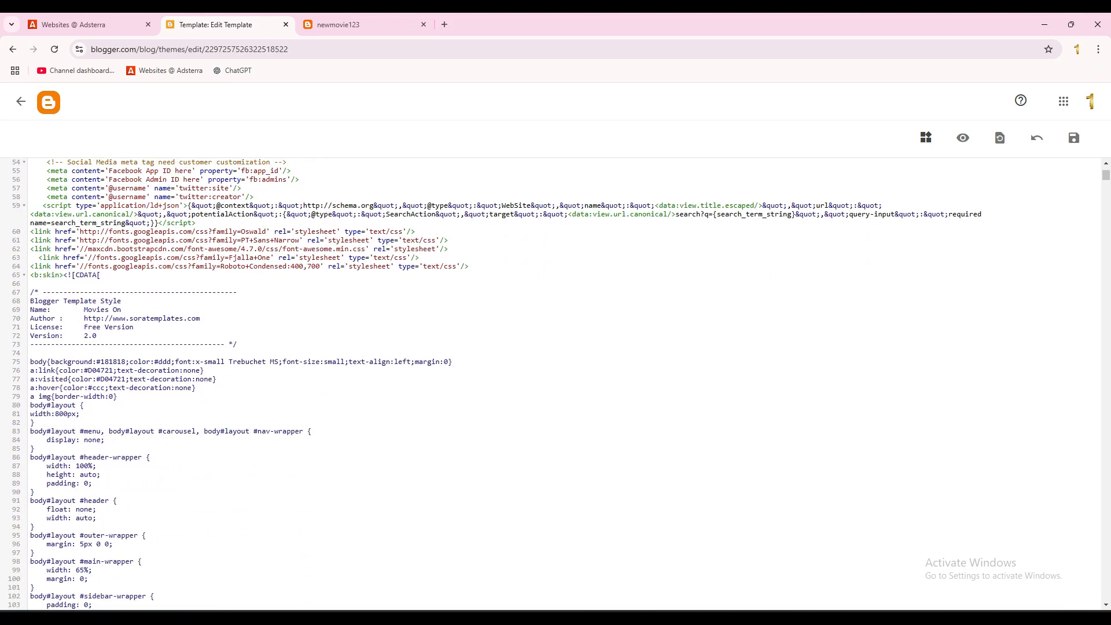
{"action": "key", "text": "Return"}
{"action": "key", "text": "Return"}
{"action": "key", "text": "Return"}
{"action": "type", "text": "<script type=\"text/javascript\"> \tatOptions = { \t\t'key' : '6d0b744ee9fc8a1a7bfff12624f2b748', \t\t'format' : 'iframe', \t\t'height' : 90, \t\t'width' : 728, \t\t'params' : {} \t}; </script> <script type=\"text/javascript\" src=\"//migrationoctavian.com/6d0b744ee9fc8a1a7bfff12624f2b748/invoke.js\"></script>"}
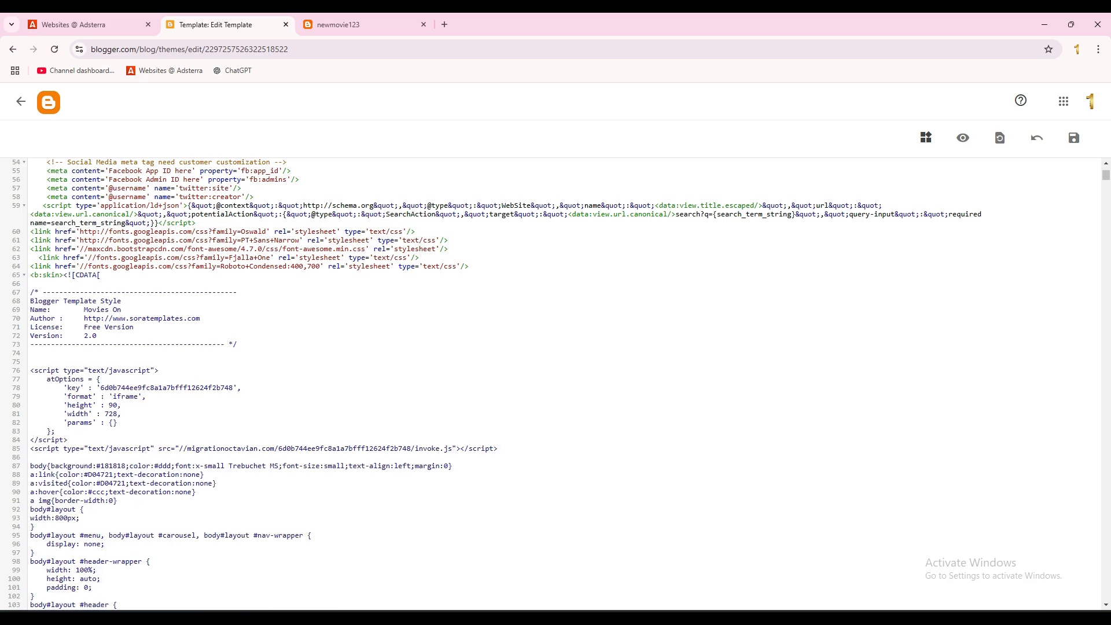
{"action": "key", "text": "ctrl+z"}
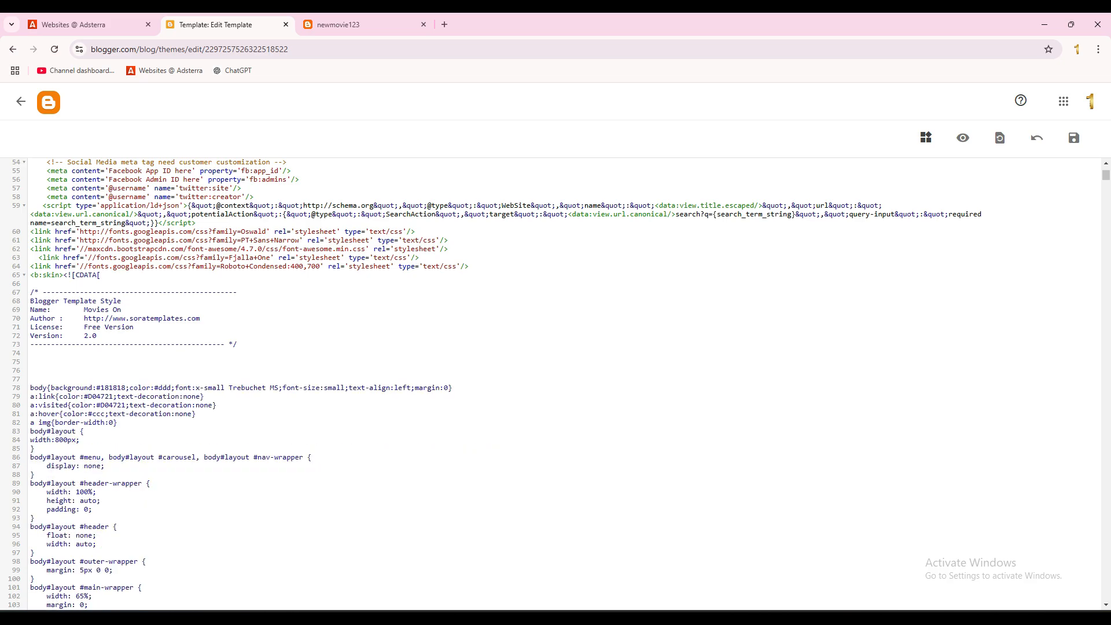
Insert the banner code directly above the #headermenu,#headermenu1 style rule in the theme's HTML, and save the theme
{"action": "scroll", "coordinate": [43, 388], "scroll_direction": "down", "scroll_amount": 5}
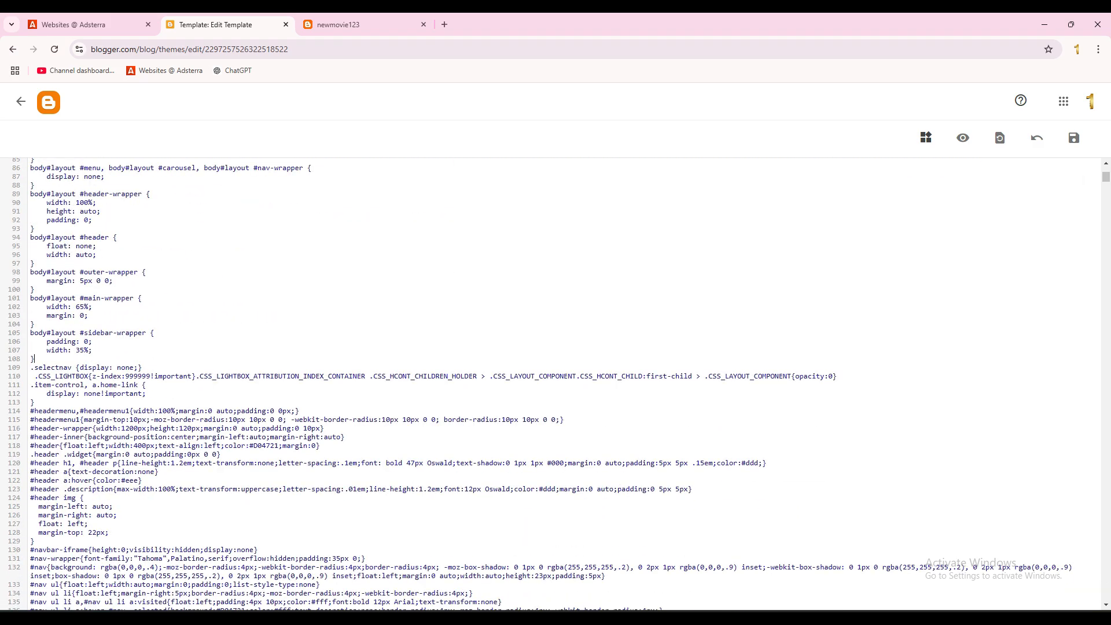
{"action": "scroll", "coordinate": [33, 359], "scroll_direction": "down", "scroll_amount": 2}
{"action": "key", "text": "Return"}
{"action": "key", "text": "Return"}
{"action": "key", "text": "Return"}
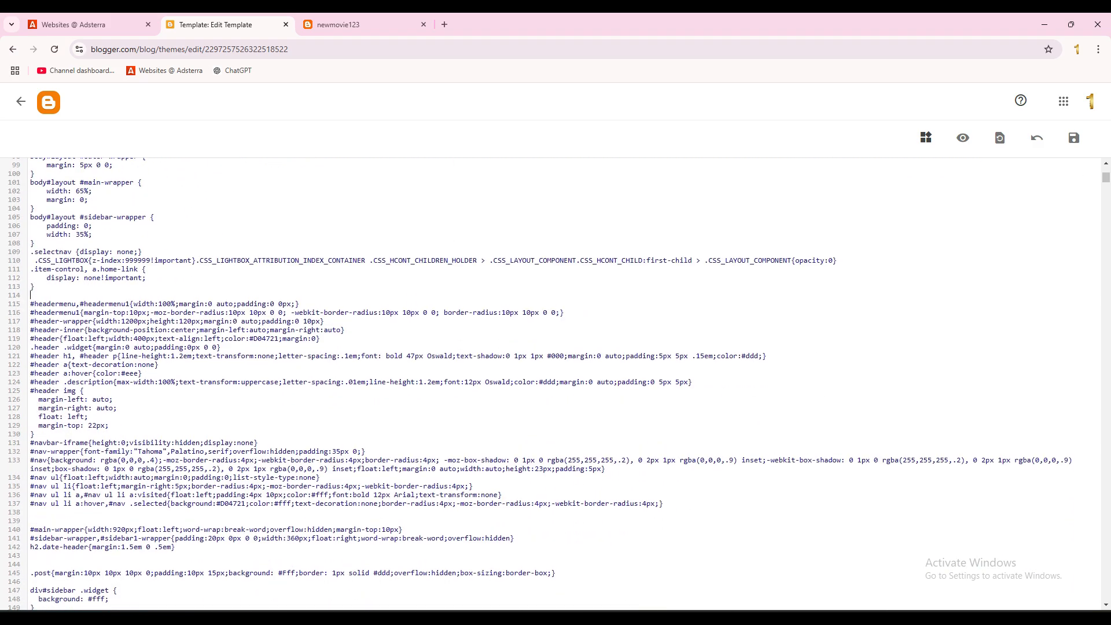
{"action": "type", "text": "<script type=\"text/javascript\">     atOptions = {         'key' : '6d0b744ee9fc8a1a7bfff12624f2b748',         'format' : 'iframe',         'height' : 90,         'width' : 728,         'params' : {}     }; </script> <script type=\"text/javascript\" src=\"//migrationoctavian.com/6d0b744ee9fc8a1a7bfff12624f2b748/invoke.js\"></script>"}
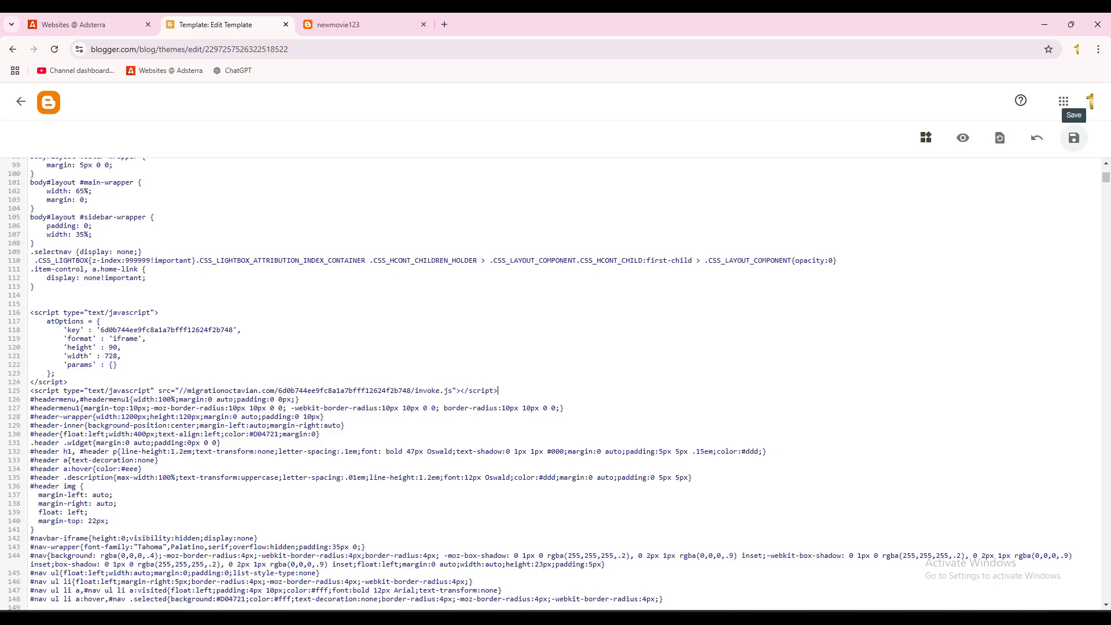
{"action": "left_click", "coordinate": [1074, 138]}
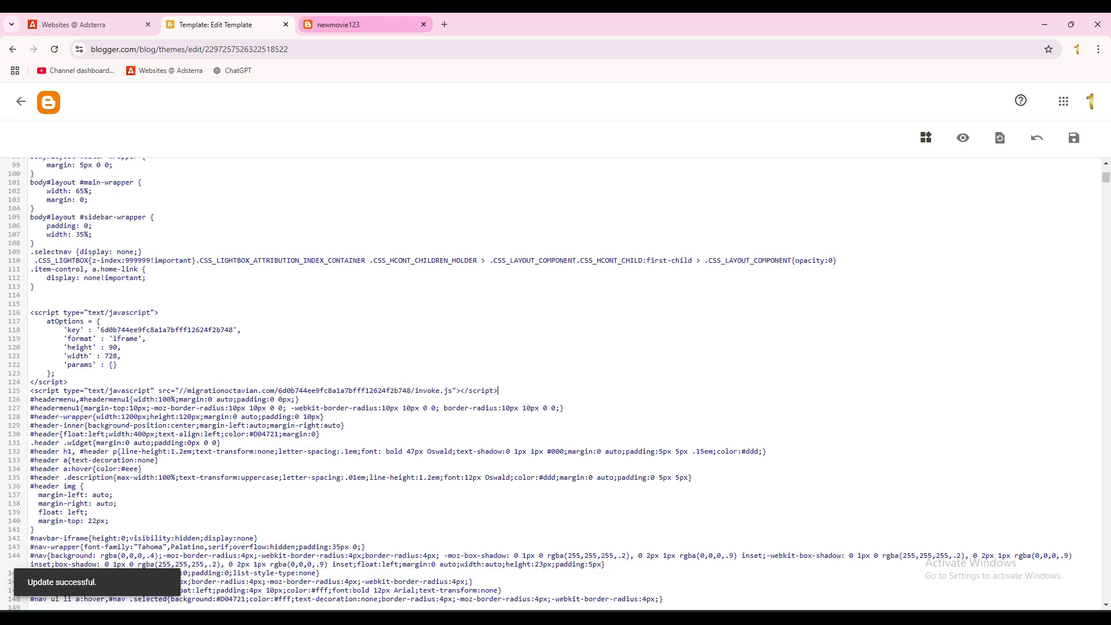
Reload the live newmovie123 blog, check its homepage for the banner ad, and return to the template editor
{"action": "left_click", "coordinate": [359, 24]}
{"action": "left_click", "coordinate": [54, 50]}
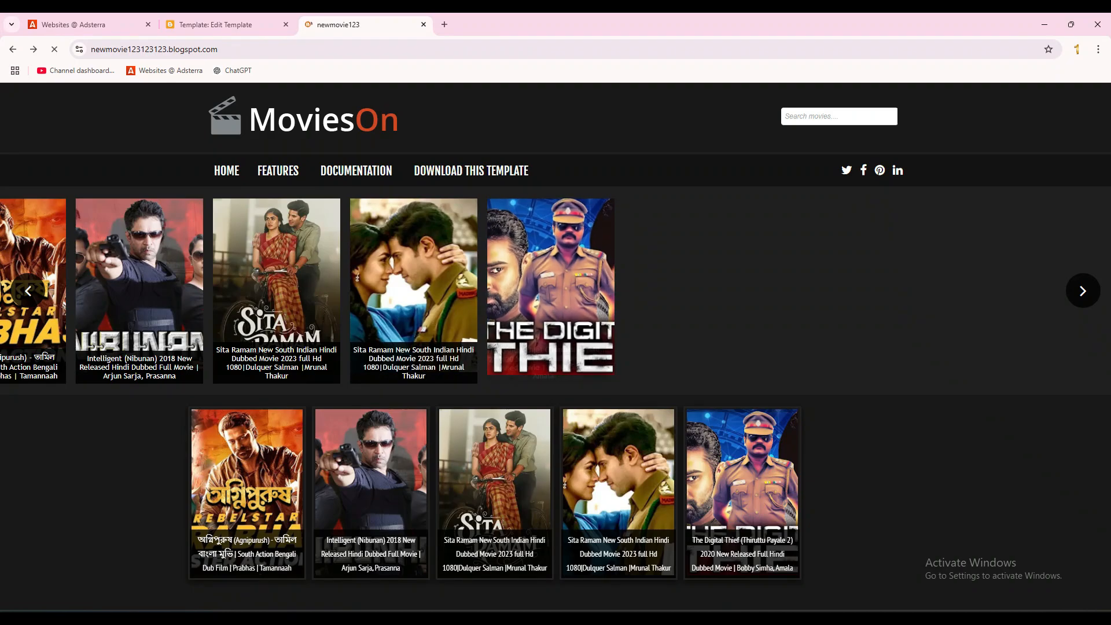
{"action": "scroll", "coordinate": [556, 348], "scroll_direction": "down", "scroll_amount": 1}
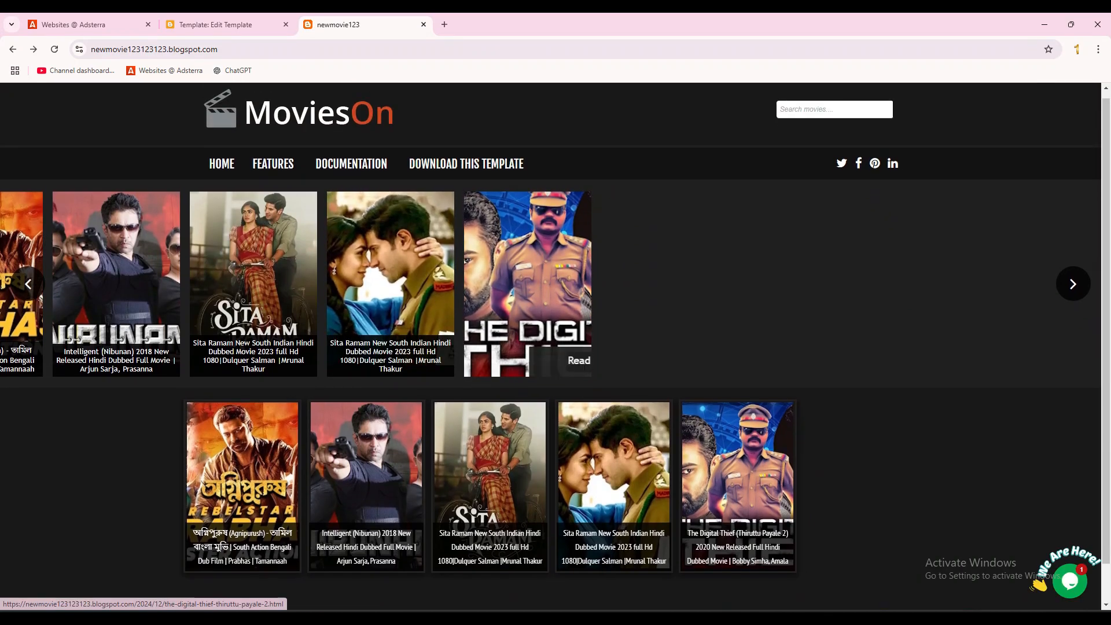
{"action": "scroll", "coordinate": [527, 312], "scroll_direction": "up", "scroll_amount": 1}
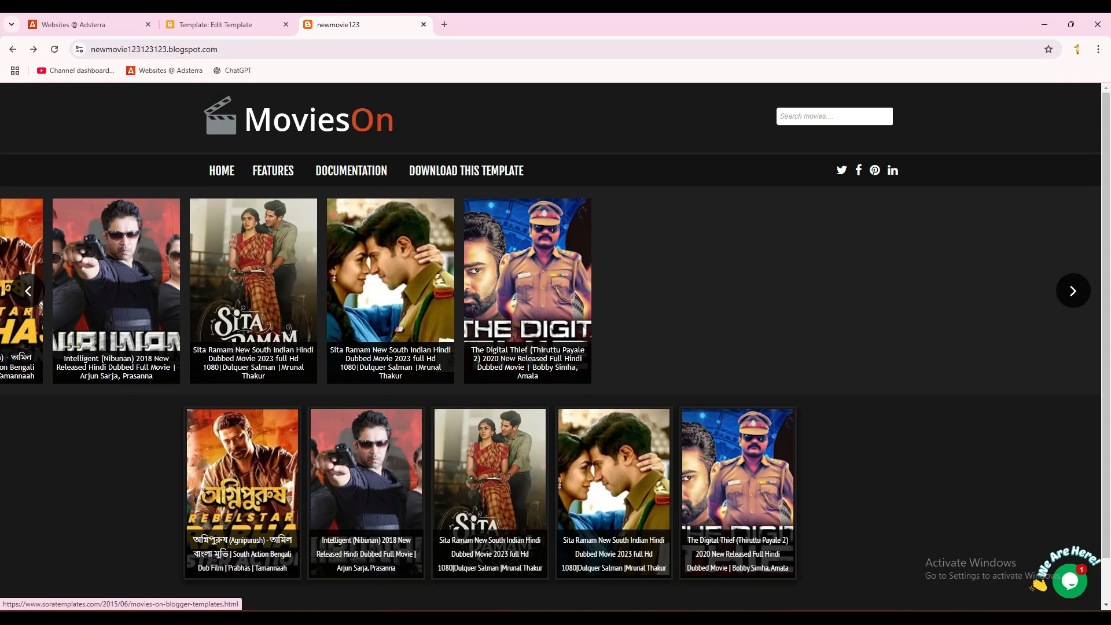
{"action": "left_click", "coordinate": [225, 24]}
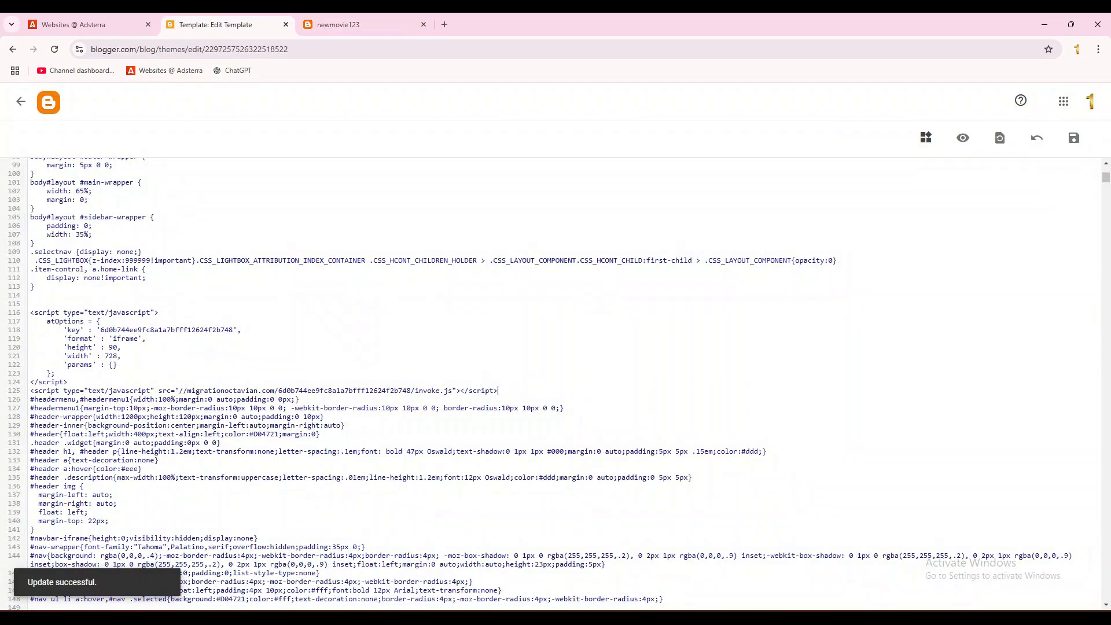
{"action": "left_click", "coordinate": [358, 25]}
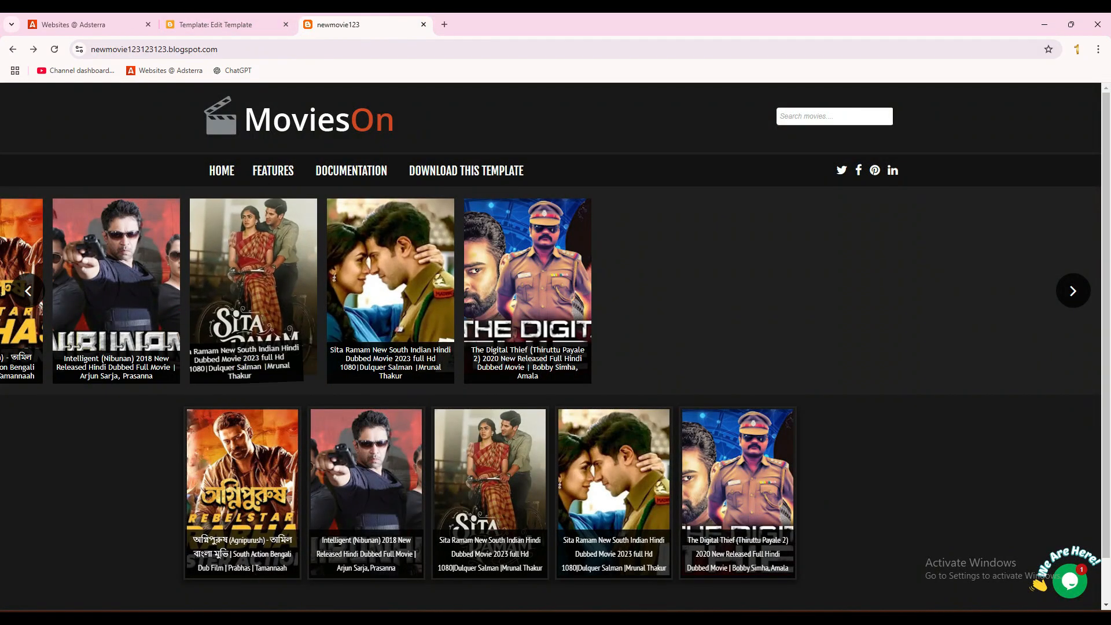
{"action": "left_click", "coordinate": [215, 25]}
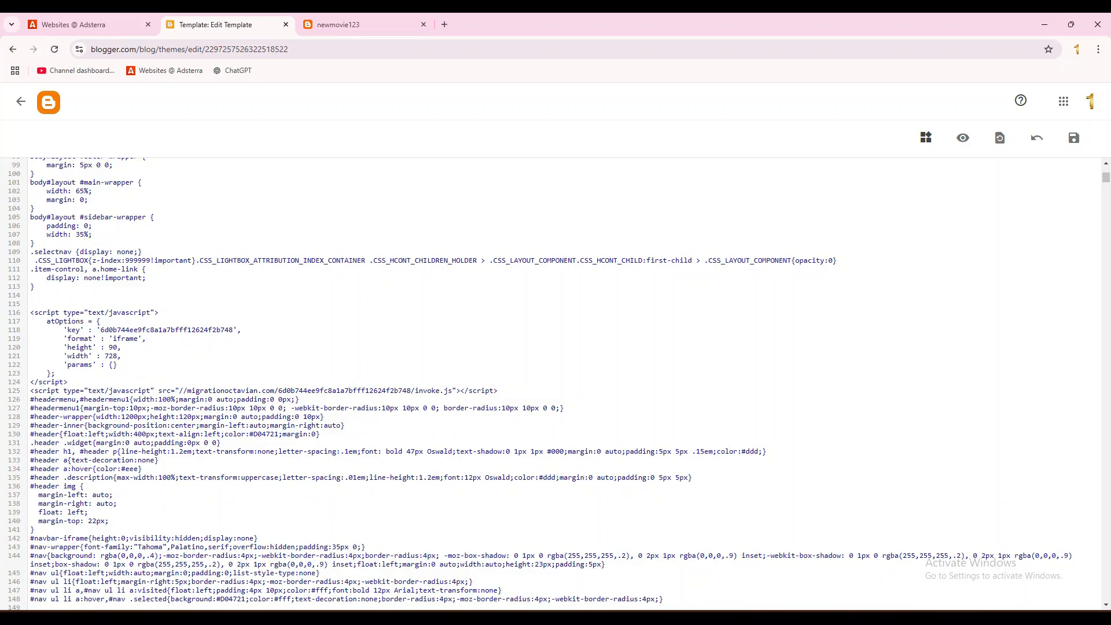
Leave the template editor, and copy the Popunder code for demomovie1234.blogspot.com from Adsterra, checking its placement instruction
{"action": "left_click", "coordinate": [21, 101]}
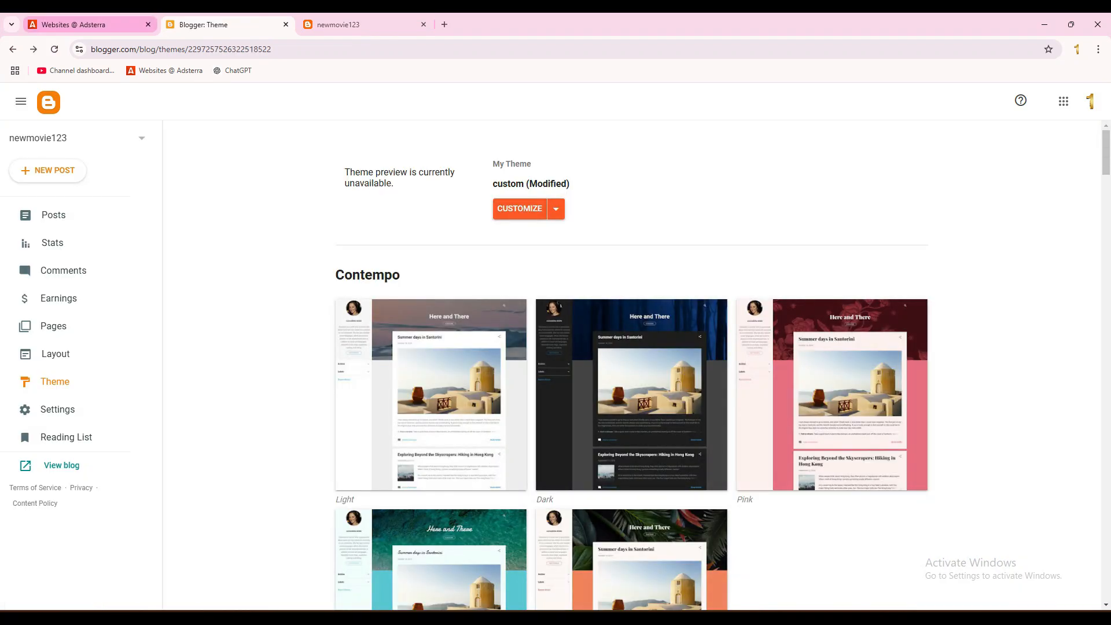
{"action": "left_click", "coordinate": [87, 25]}
{"action": "left_click", "coordinate": [670, 455]}
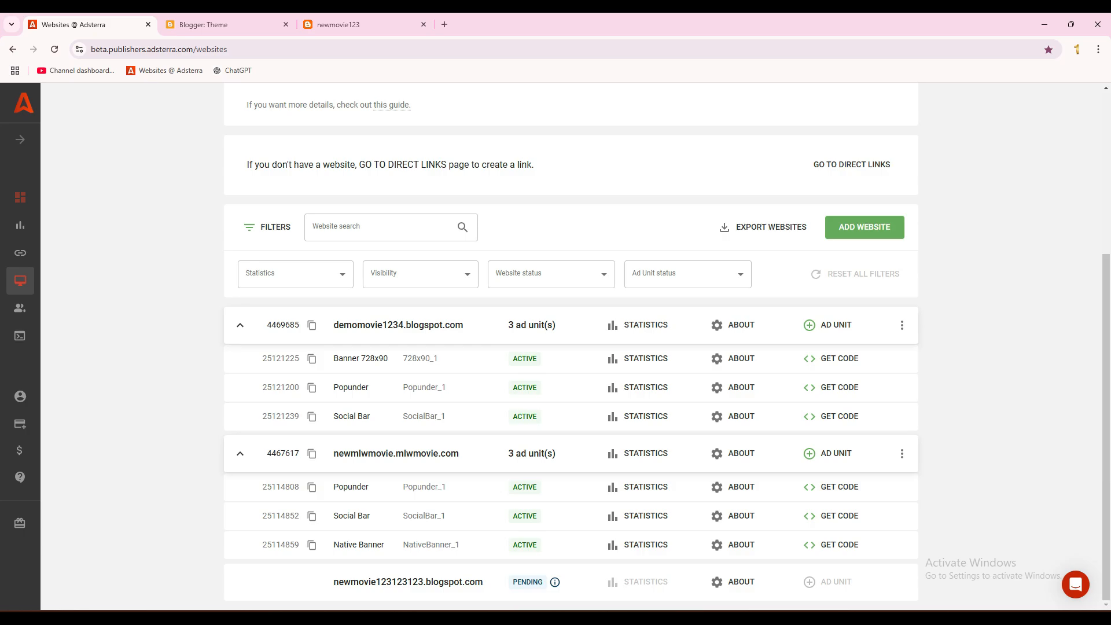
{"action": "left_click", "coordinate": [833, 387]}
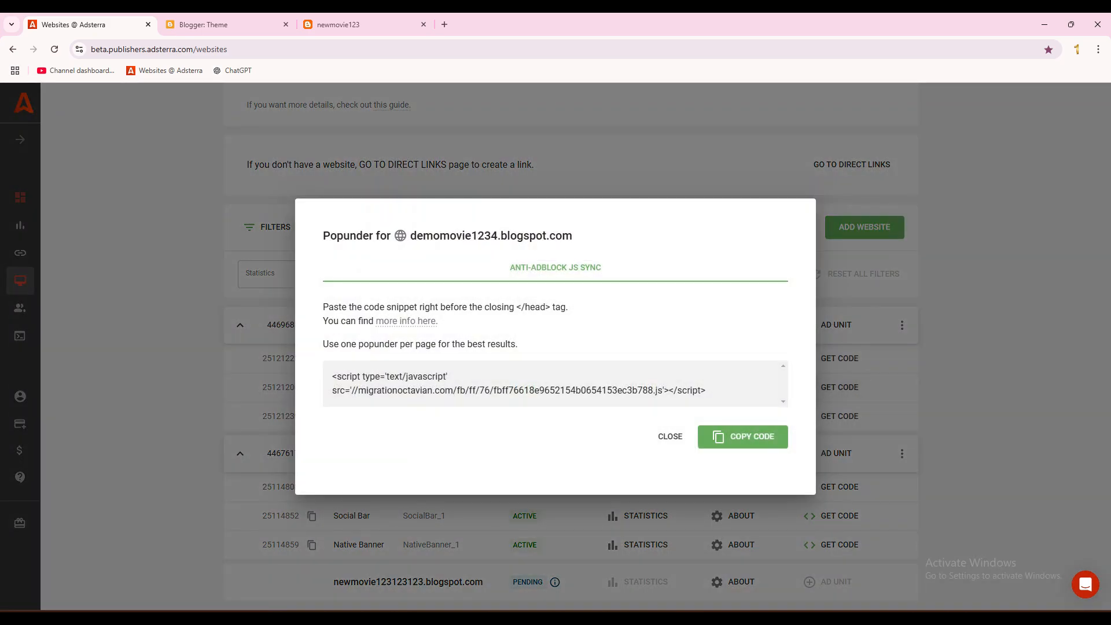
{"action": "left_click", "coordinate": [743, 437]}
{"action": "mouse_move", "coordinate": [504, 307]}
{"action": "left_mouse_down"}
{"action": "mouse_move", "coordinate": [570, 306]}
{"action": "mouse_move", "coordinate": [491, 306]}
{"action": "left_mouse_up"}
{"action": "left_click", "coordinate": [569, 307]}
{"action": "left_click", "coordinate": [491, 307]}
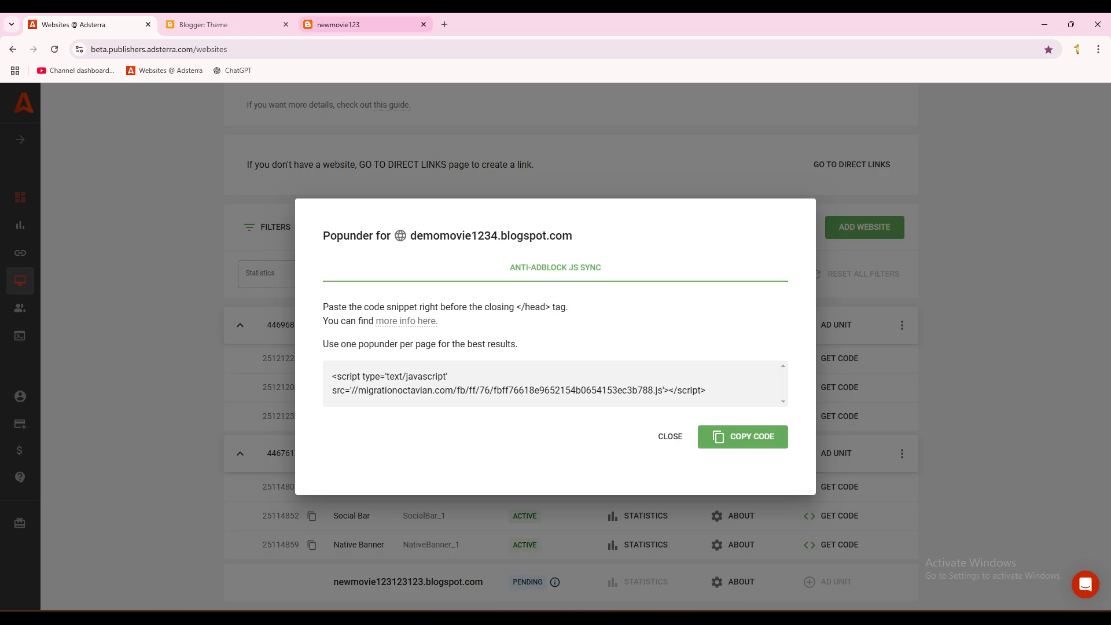
Switch back to Blogger's theme page and open the theme's HTML for editing
{"action": "left_click", "coordinate": [365, 24]}
{"action": "left_click", "coordinate": [226, 24]}
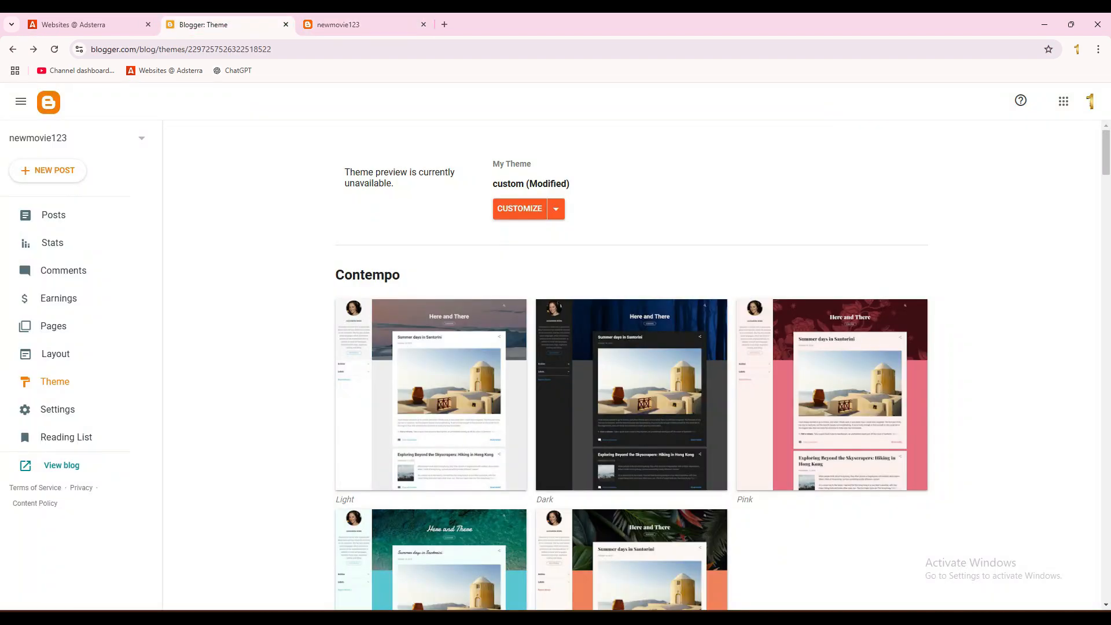
{"action": "left_click", "coordinate": [365, 24]}
{"action": "left_click", "coordinate": [225, 24]}
{"action": "left_click", "coordinate": [556, 209]}
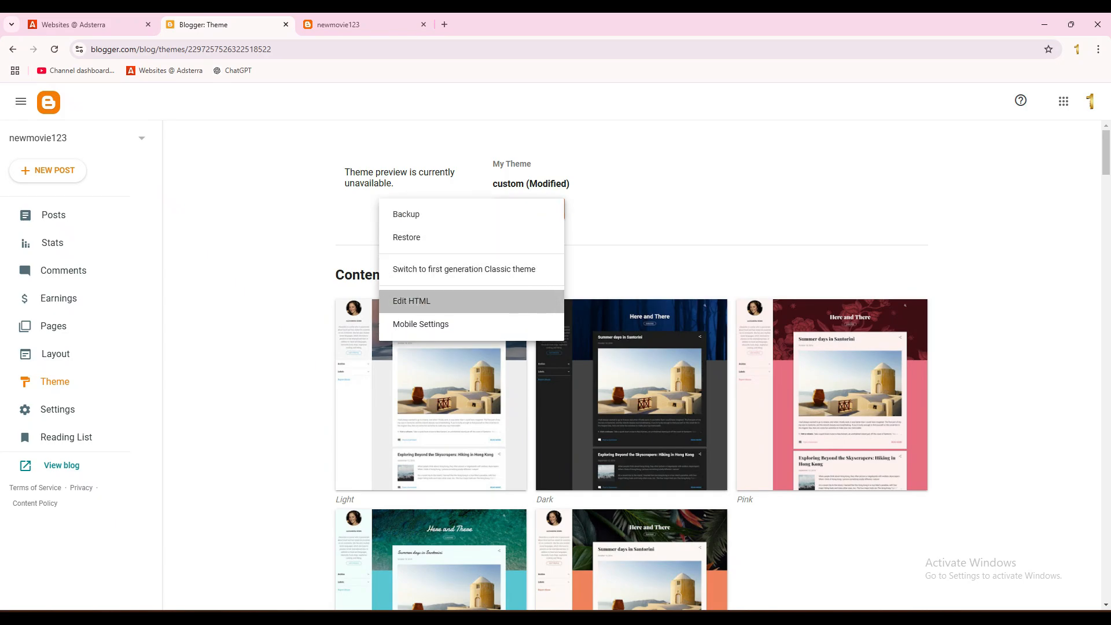
{"action": "left_click", "coordinate": [423, 301]}
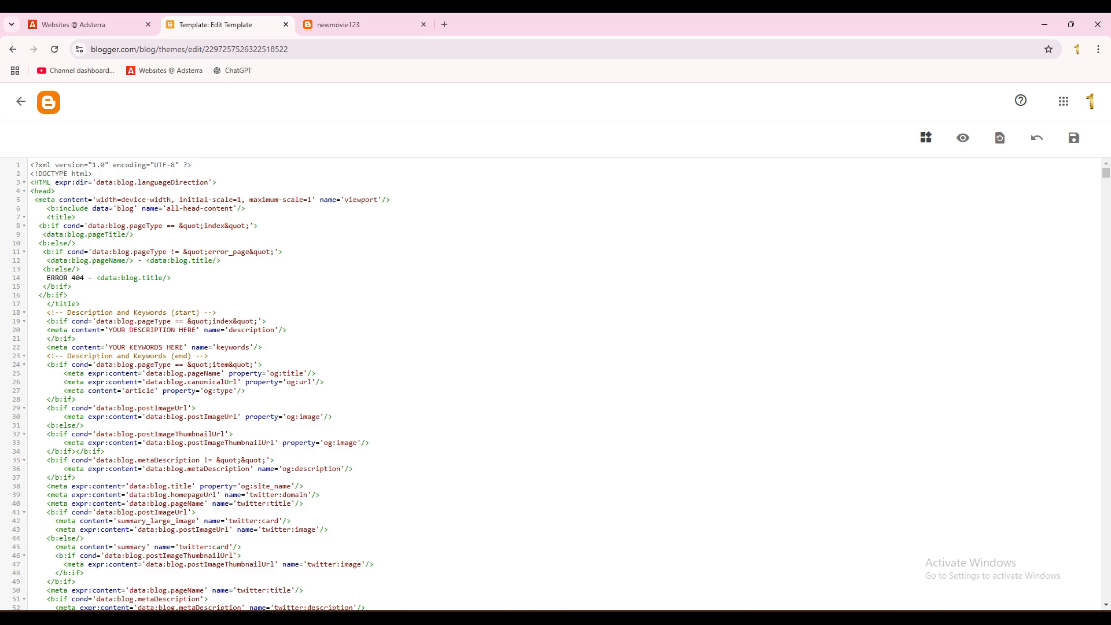
Insert the Popunder code on blank lines directly below the opening <head> tag, and save the theme
{"action": "left_click", "coordinate": [55, 191]}
{"action": "key", "text": "Return"}
{"action": "key", "text": "Return"}
{"action": "key", "text": "Return"}
{"action": "key", "text": "Return"}
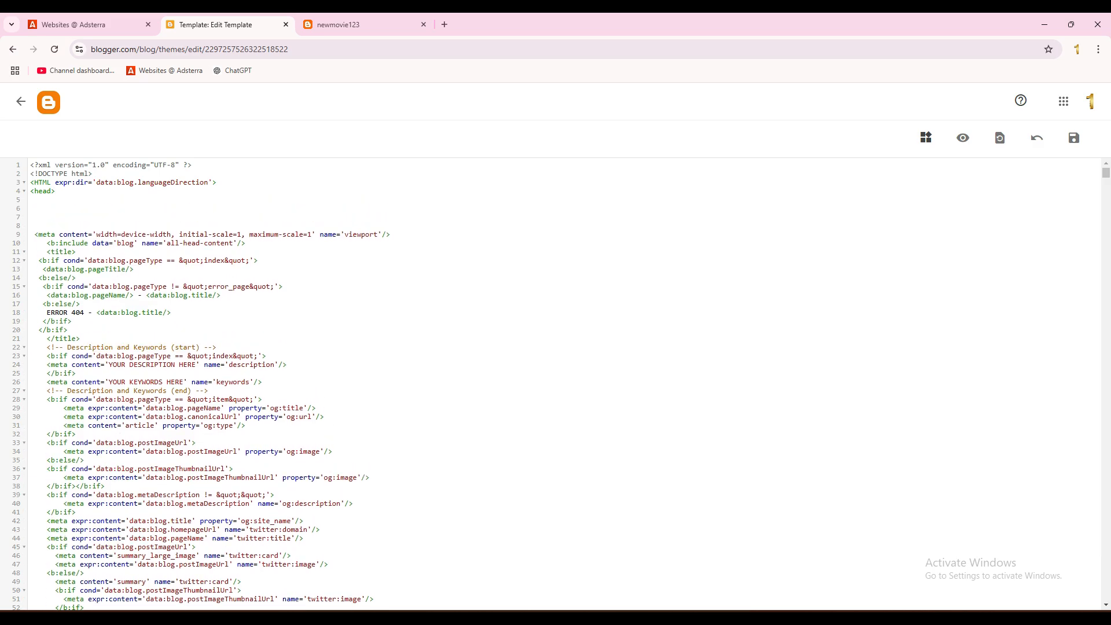
{"action": "key", "text": "ctrl+v"}
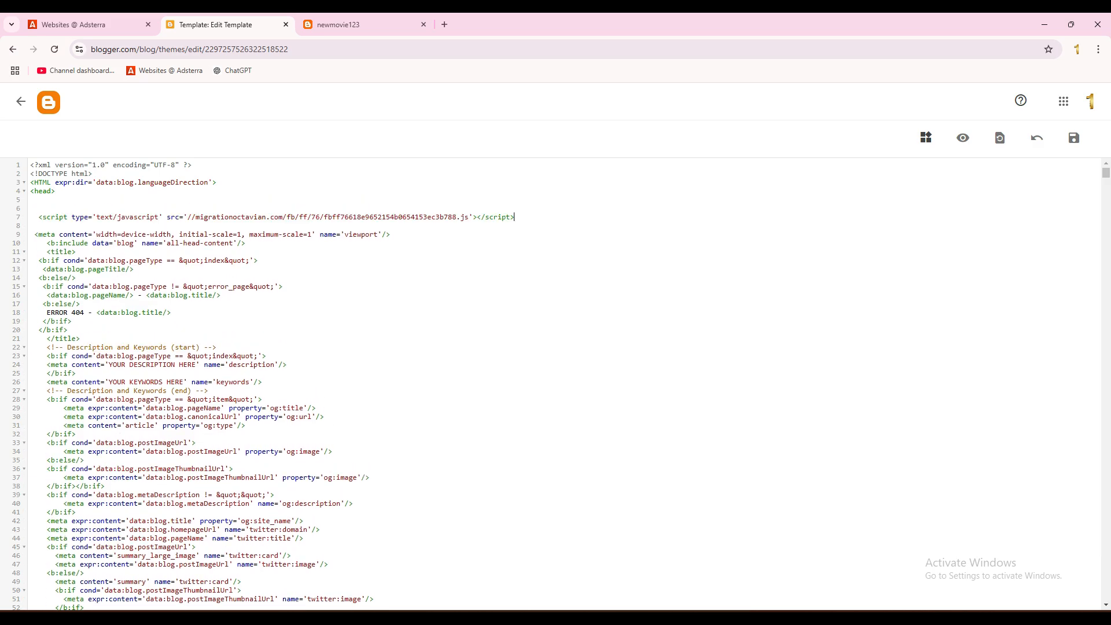
{"action": "left_click", "coordinate": [1074, 137]}
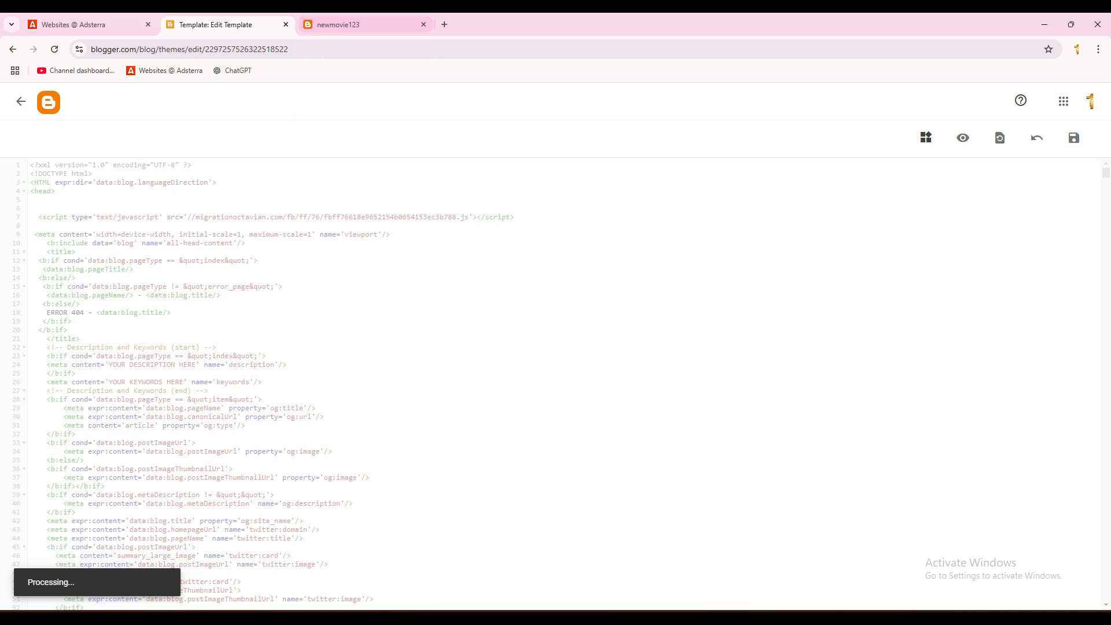
Test the popunder by reloading the live blog's homepage, and close the ad tabs it opens
{"action": "left_click", "coordinate": [348, 24]}
{"action": "key", "text": "F5"}
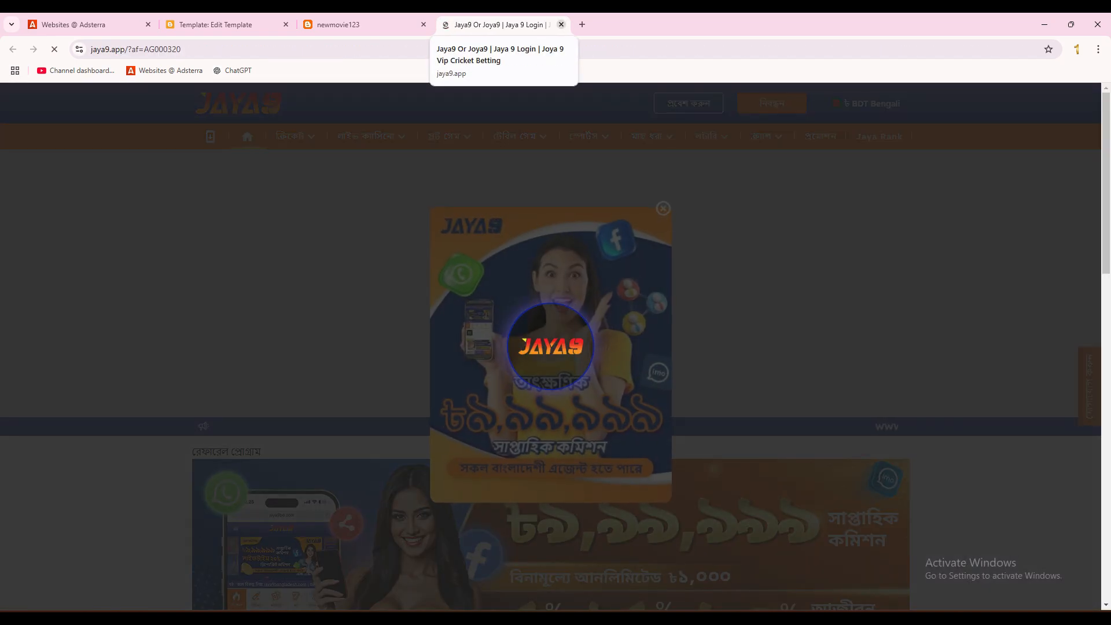
{"action": "left_click", "coordinate": [561, 24]}
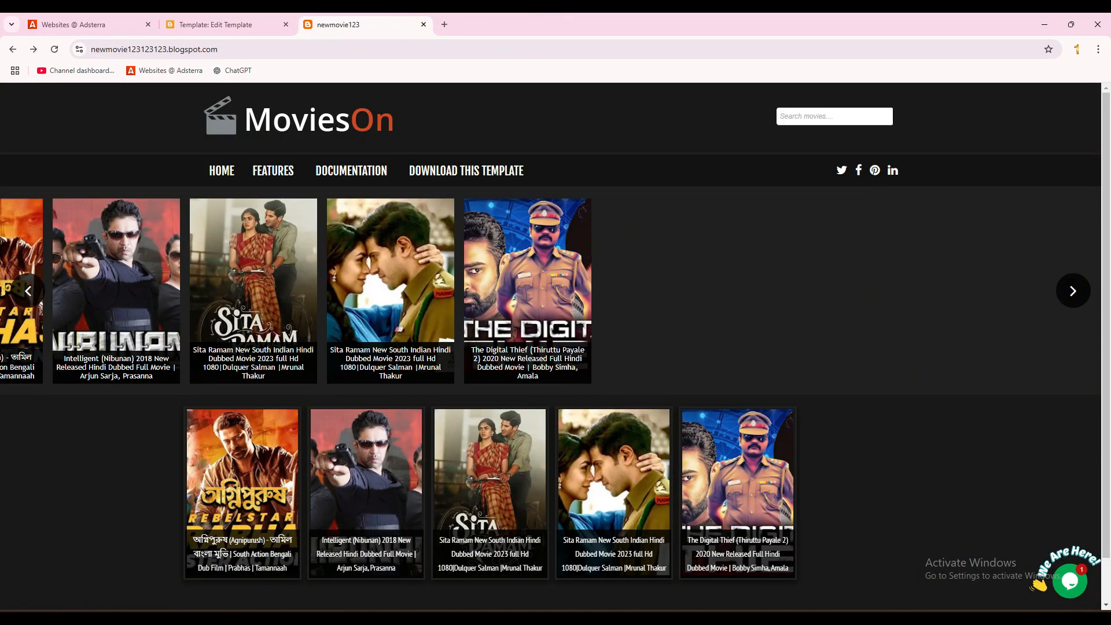
{"action": "left_click", "coordinate": [55, 49]}
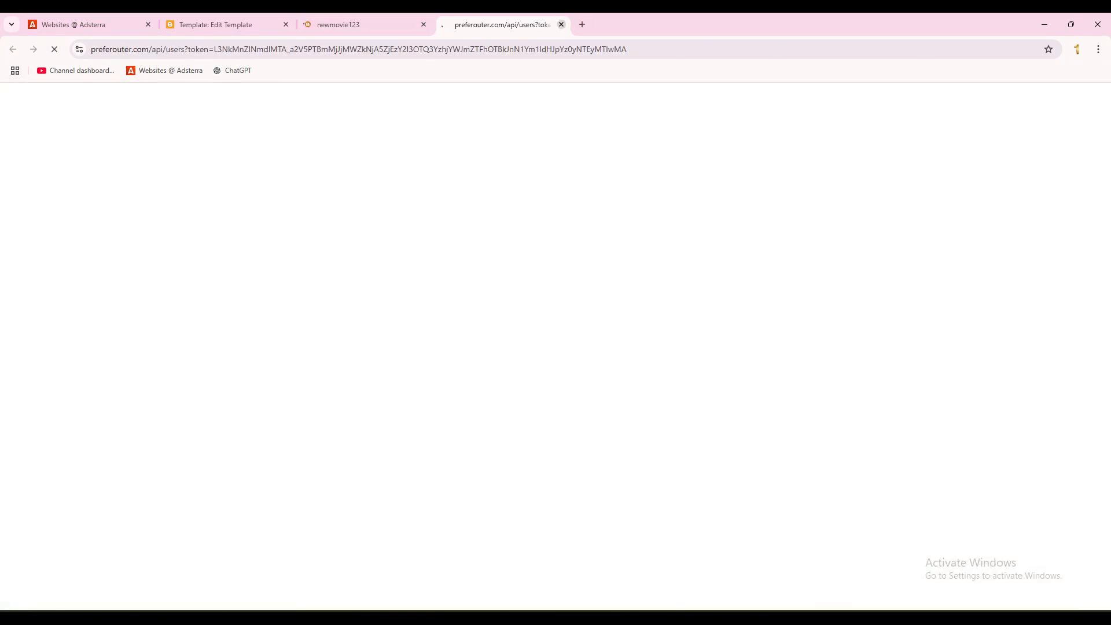
{"action": "left_click", "coordinate": [562, 24]}
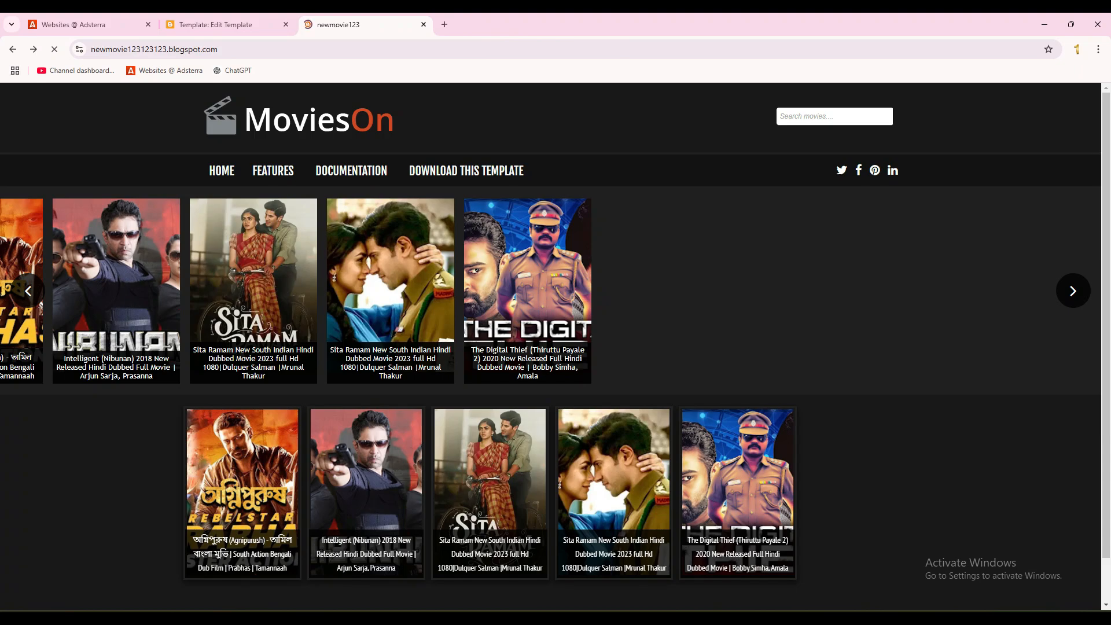
Copy the Social Bar code for demomovie1234.blogspot.com from Adsterra, review its placement instruction, and return to Blogger's template editor
{"action": "left_click", "coordinate": [90, 25]}
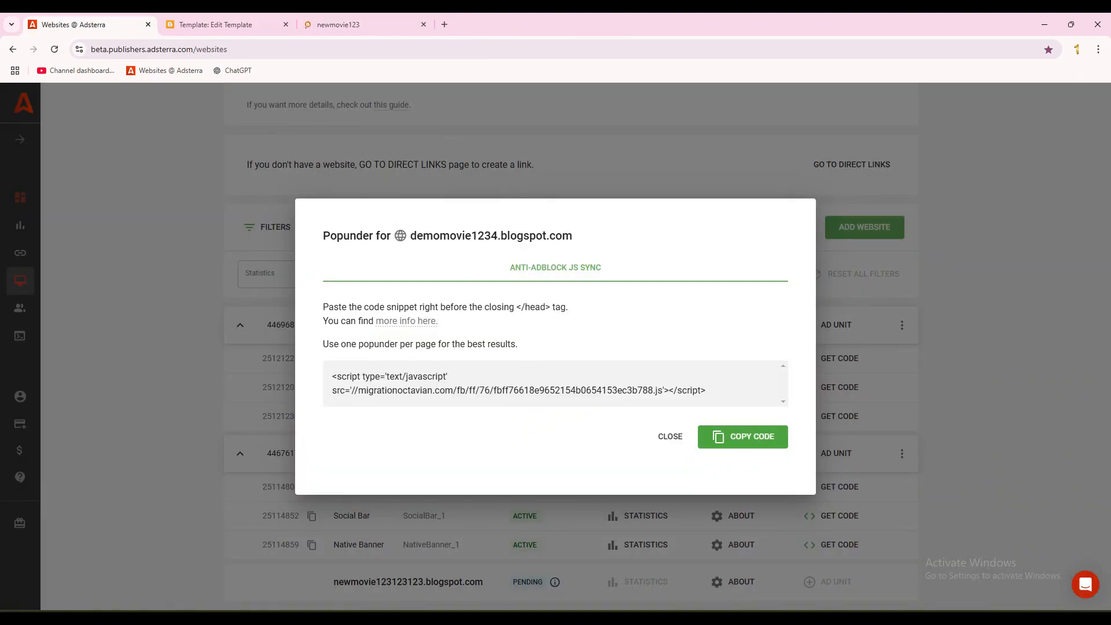
{"action": "left_click", "coordinate": [670, 436]}
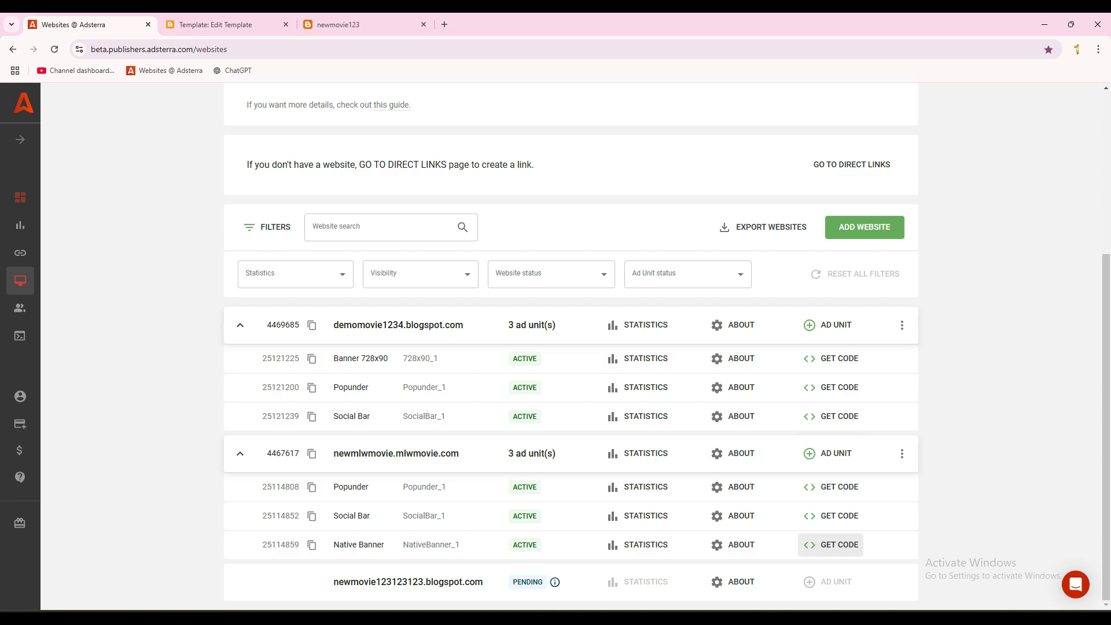
{"action": "left_click", "coordinate": [831, 416]}
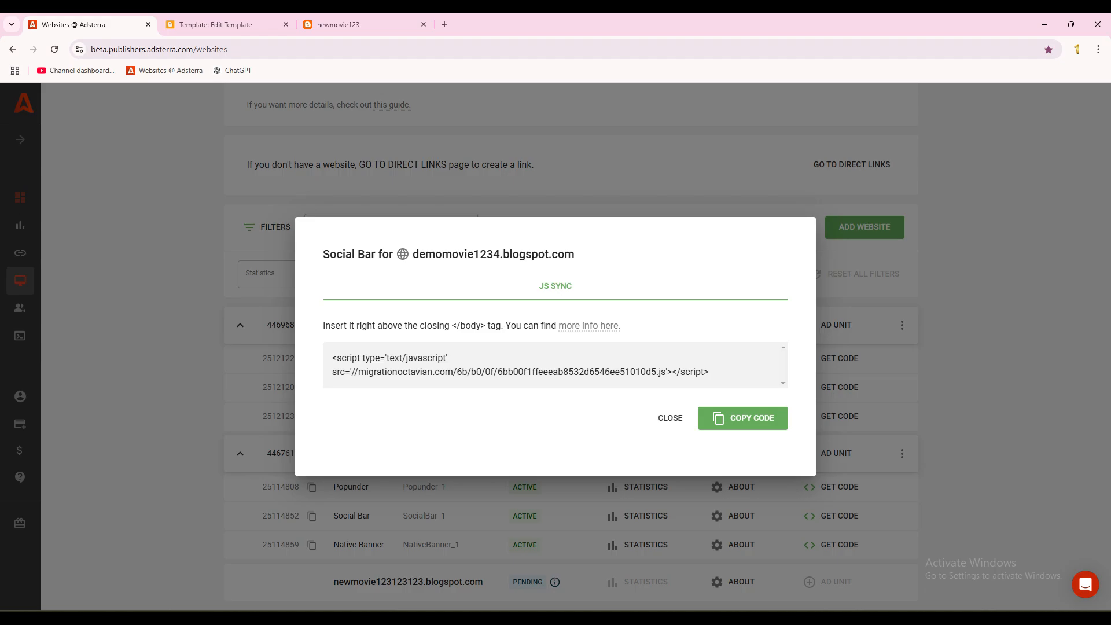
{"action": "left_click", "coordinate": [743, 418]}
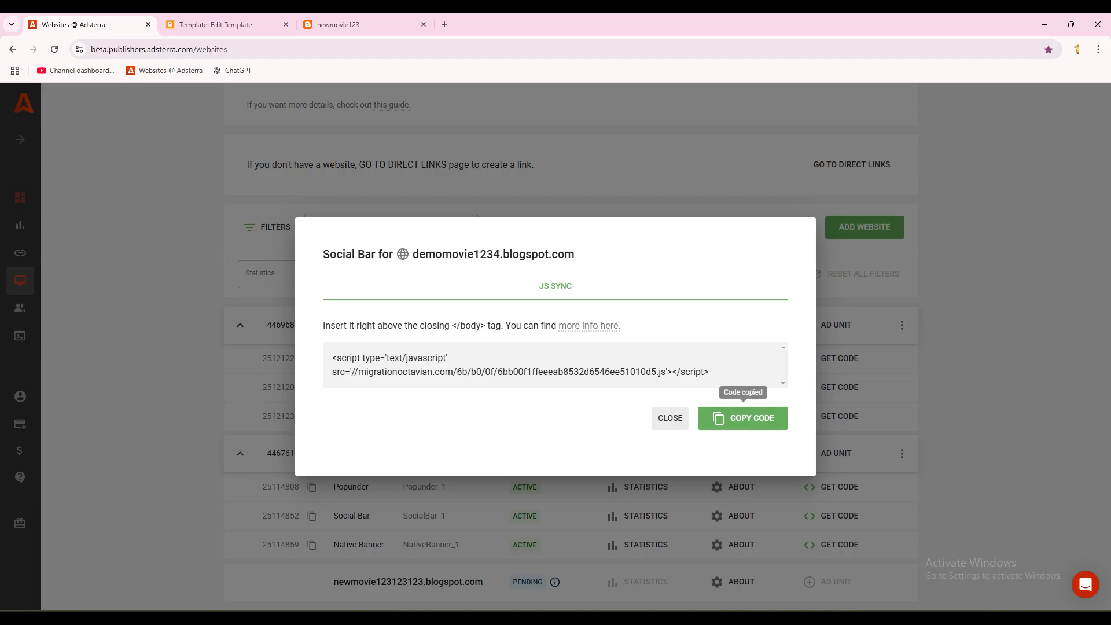
{"action": "left_click_drag", "start_coordinate": [350, 326], "coordinate": [444, 325]}
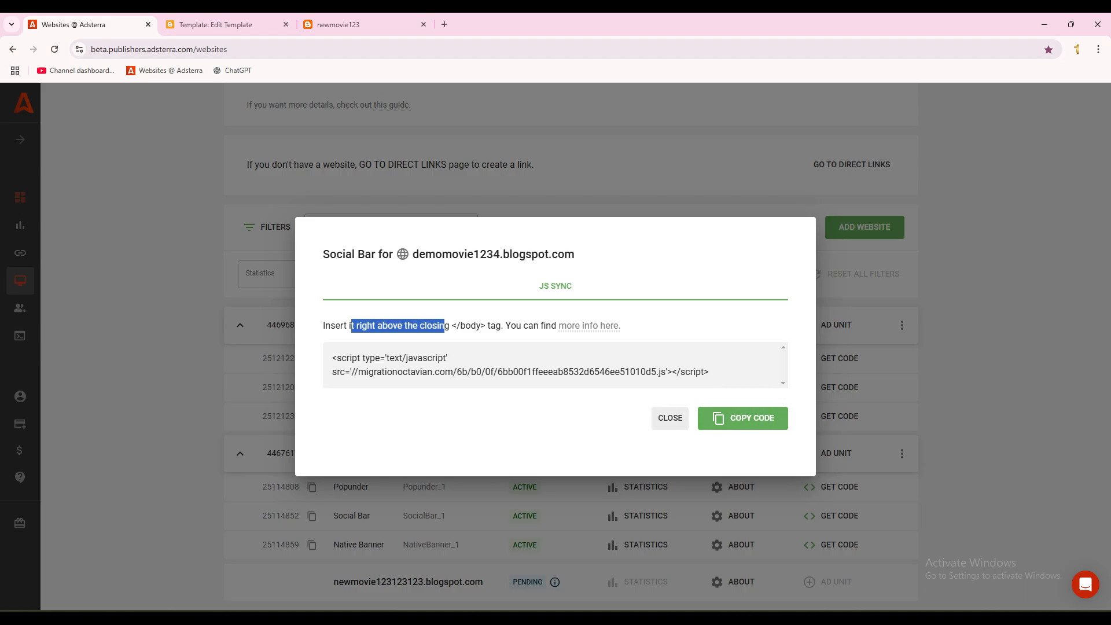
{"action": "left_click", "coordinate": [670, 417]}
{"action": "left_click", "coordinate": [215, 24]}
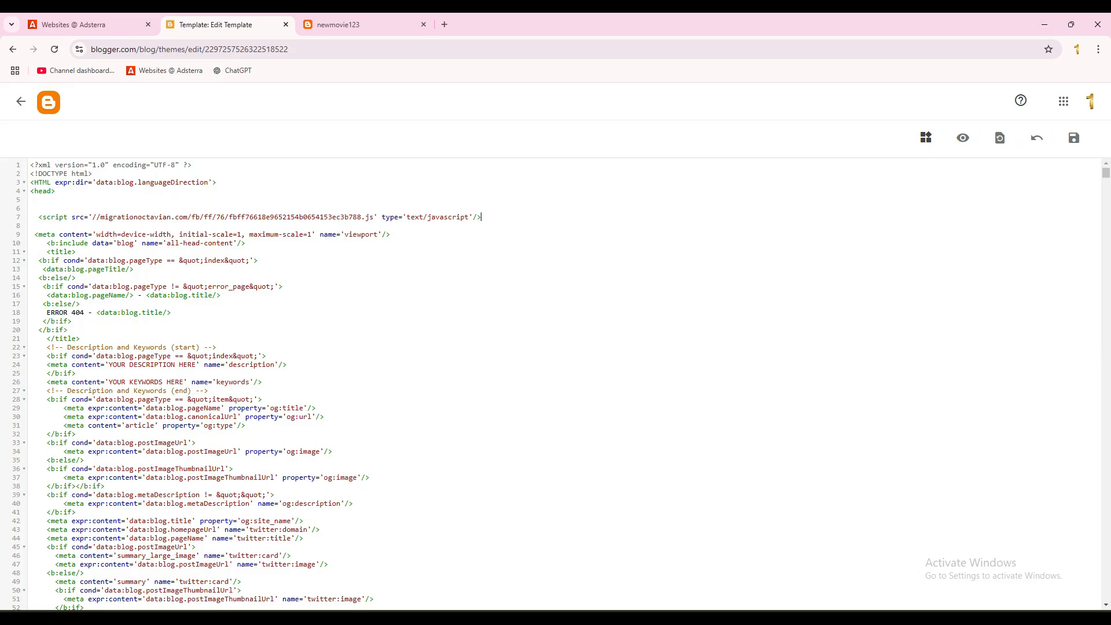
Insert the Social Bar code above the closing </body> tag at the end of the theme's HTML, and save the theme
{"action": "scroll", "coordinate": [556, 382], "scroll_direction": "down", "scroll_amount": 5}
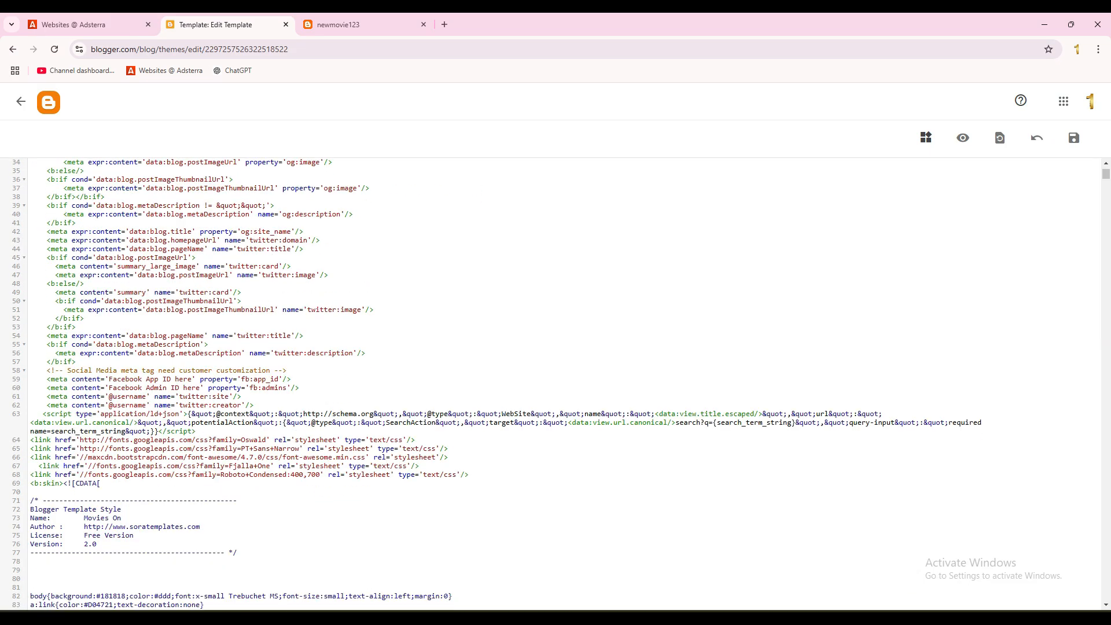
{"action": "left_click_drag", "start_coordinate": [1105, 174], "coordinate": [1106, 595]}
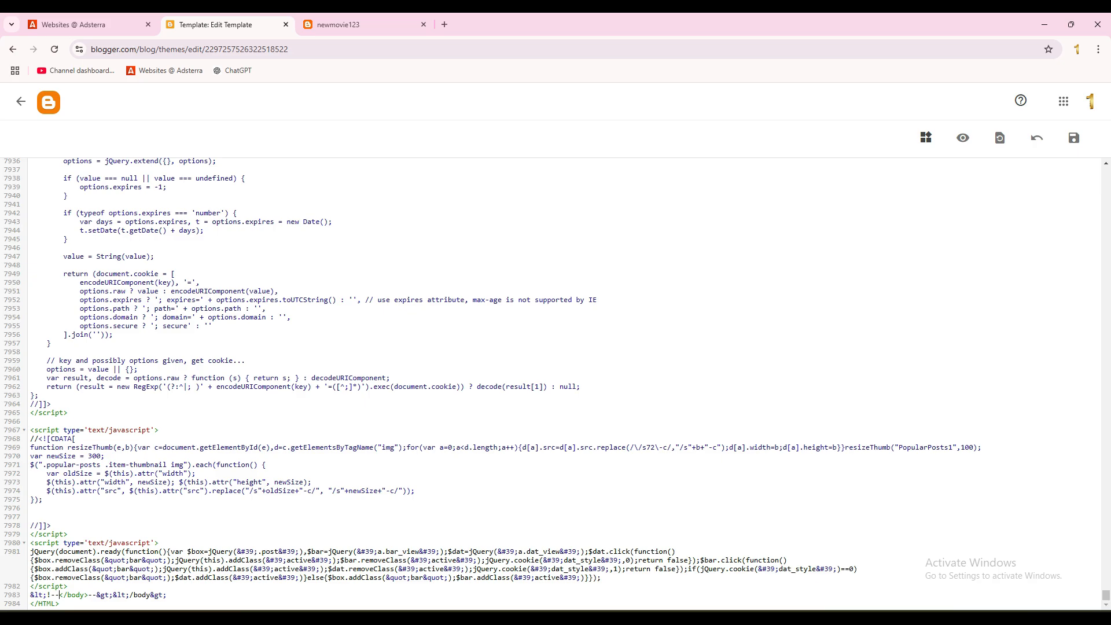
{"action": "key", "text": "Return"}
{"action": "key", "text": "Return"}
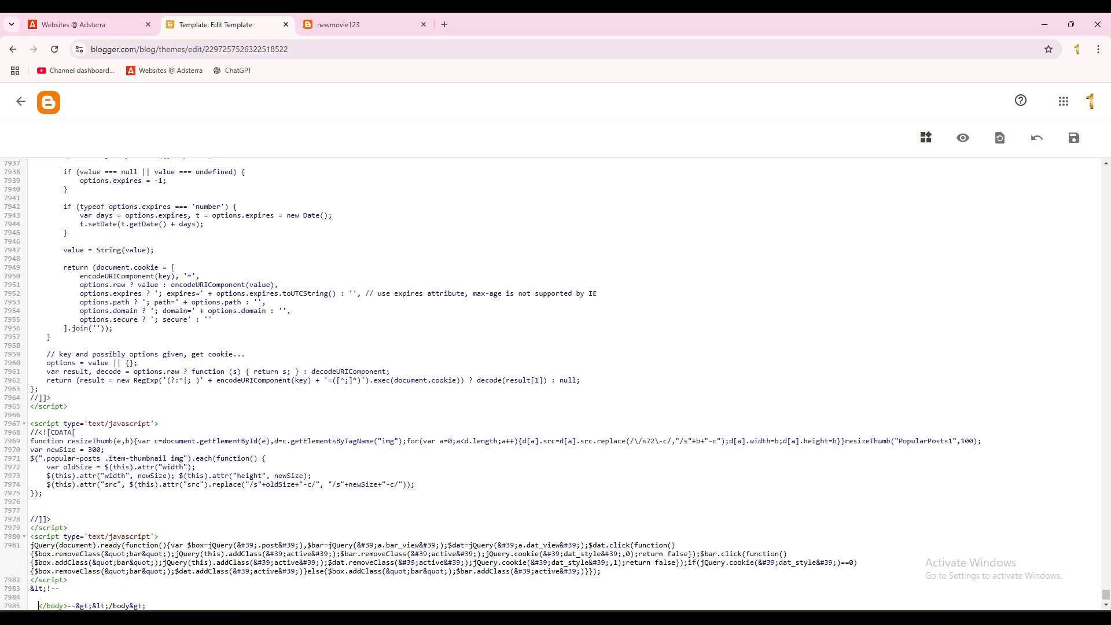
{"action": "key", "text": "Return"}
{"action": "key", "text": "Return"}
{"action": "key", "text": "Return"}
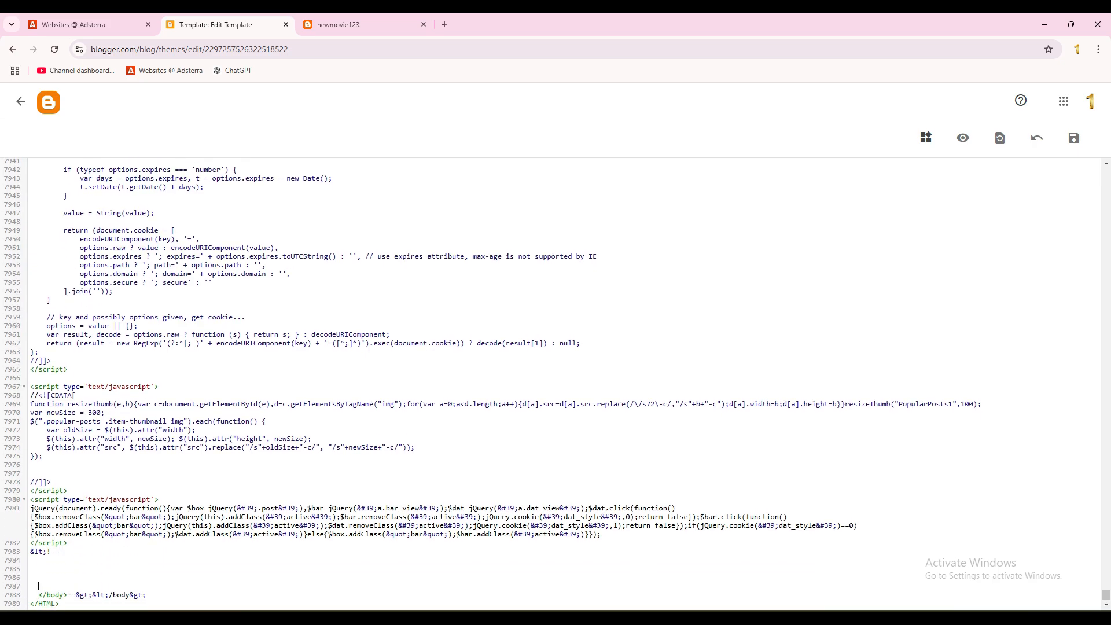
{"action": "key", "text": "ctrl+v"}
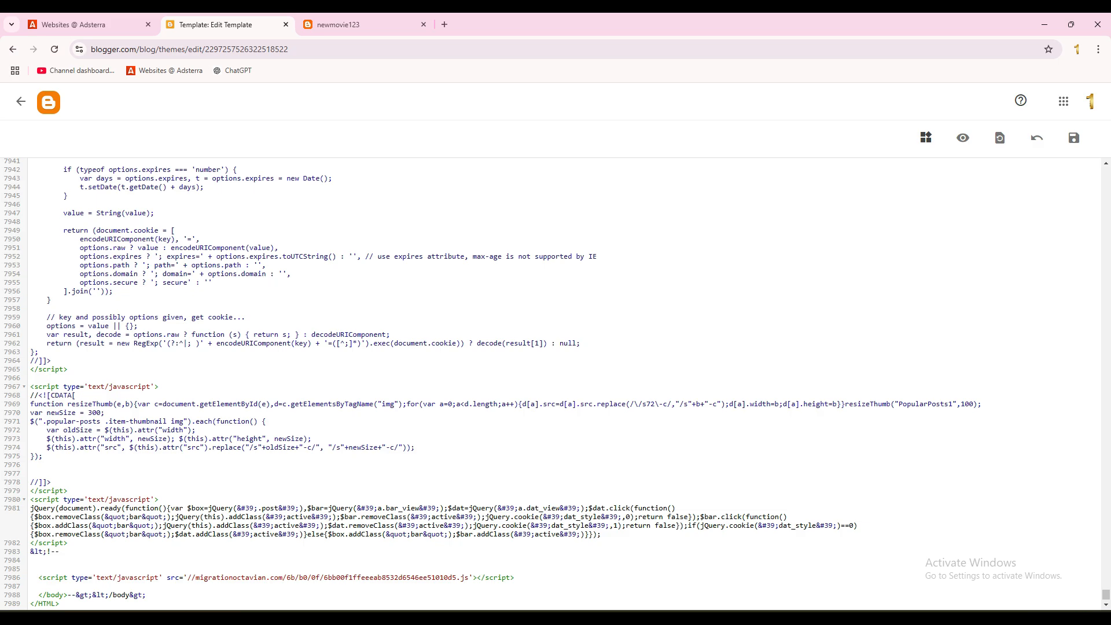
{"action": "left_click", "coordinate": [1074, 138]}
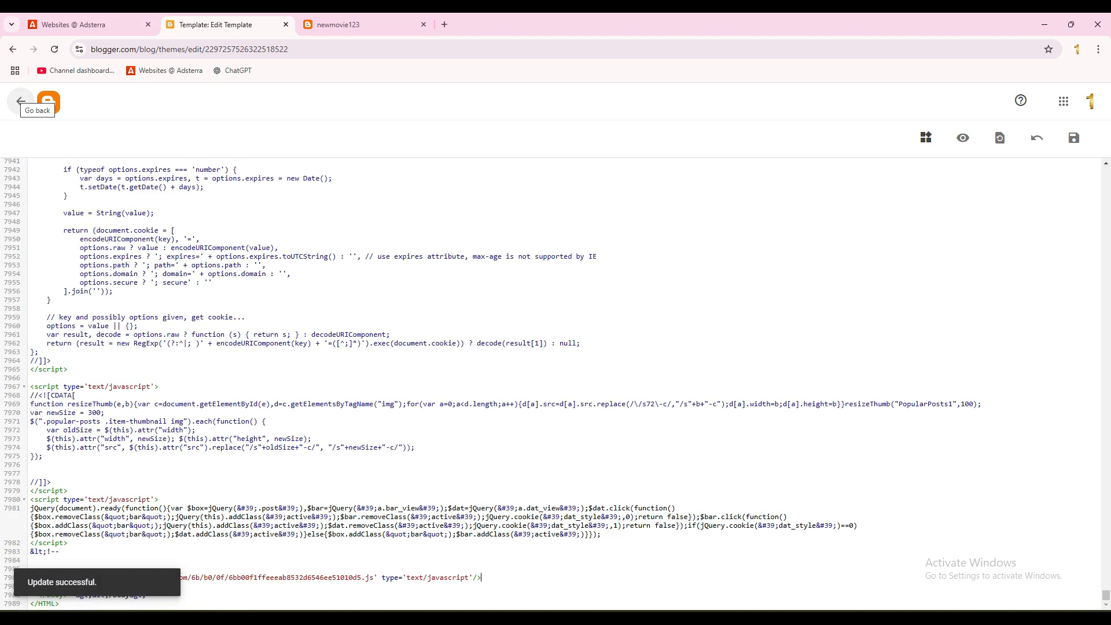
Reload the live blog and examine its homepage for the Social Bar ad
{"action": "left_click", "coordinate": [338, 24]}
{"action": "left_click", "coordinate": [54, 49]}
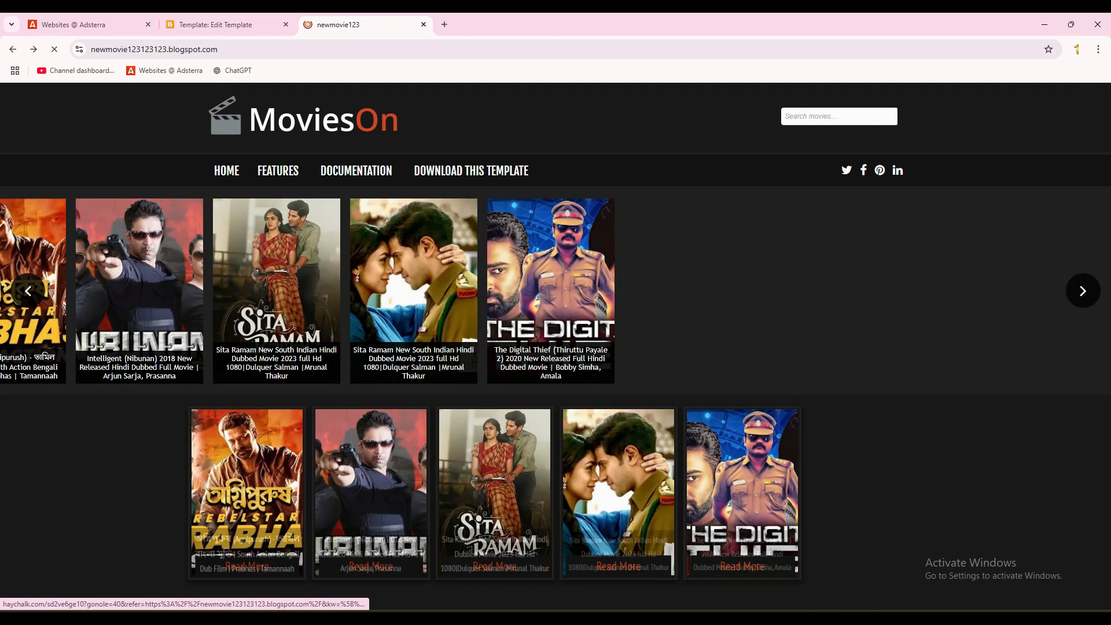
{"action": "scroll", "coordinate": [556, 346], "scroll_direction": "down", "scroll_amount": 1}
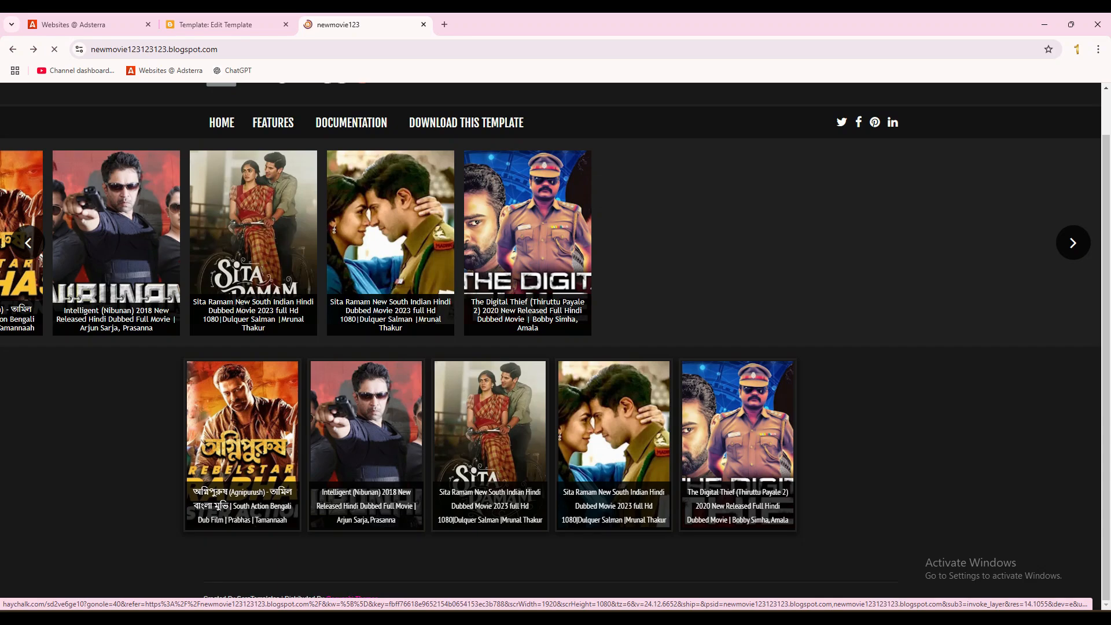
{"action": "scroll", "coordinate": [556, 346], "scroll_direction": "up", "scroll_amount": 1}
{"action": "scroll", "coordinate": [556, 346], "scroll_direction": "down", "scroll_amount": 1}
{"action": "scroll", "coordinate": [555, 346], "scroll_direction": "up", "scroll_amount": 1}
{"action": "scroll", "coordinate": [556, 346], "scroll_direction": "down", "scroll_amount": 1}
{"action": "scroll", "coordinate": [555, 346], "scroll_direction": "up", "scroll_amount": 1}
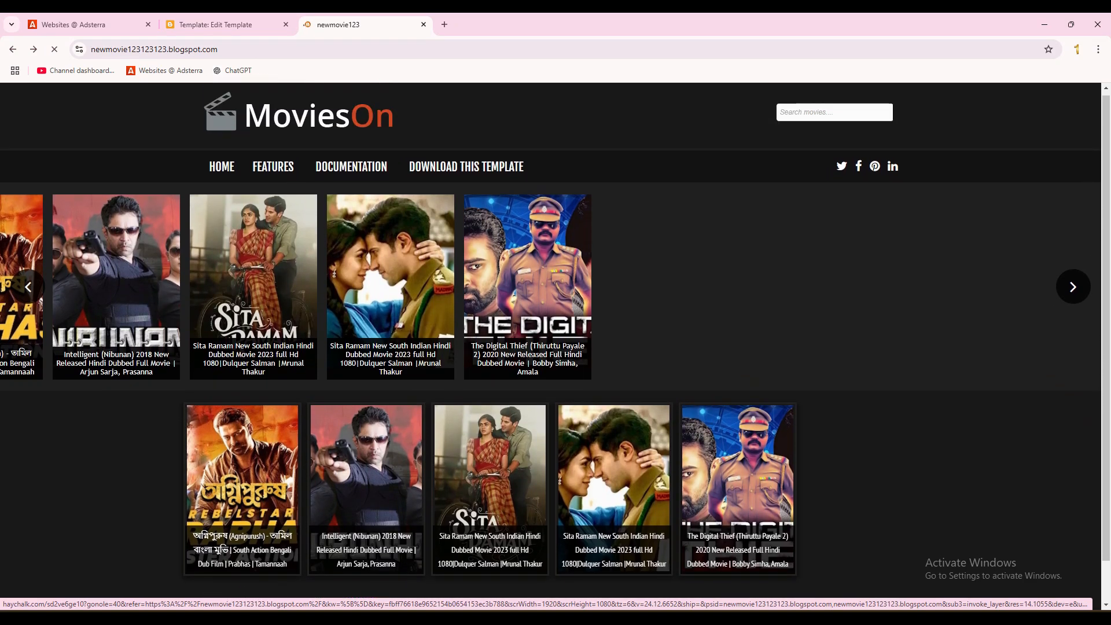
Copy the Native Banner code for newmlwmovie.mlwmovie.com from Adsterra and review its placement instruction
{"action": "left_click", "coordinate": [87, 24]}
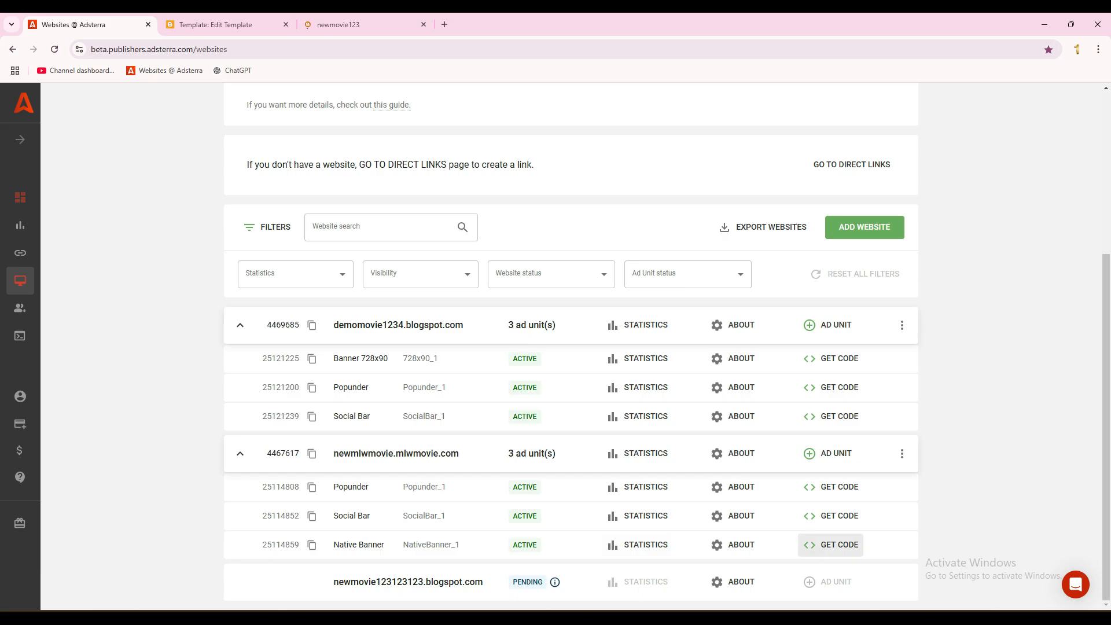
{"action": "left_click", "coordinate": [838, 544]}
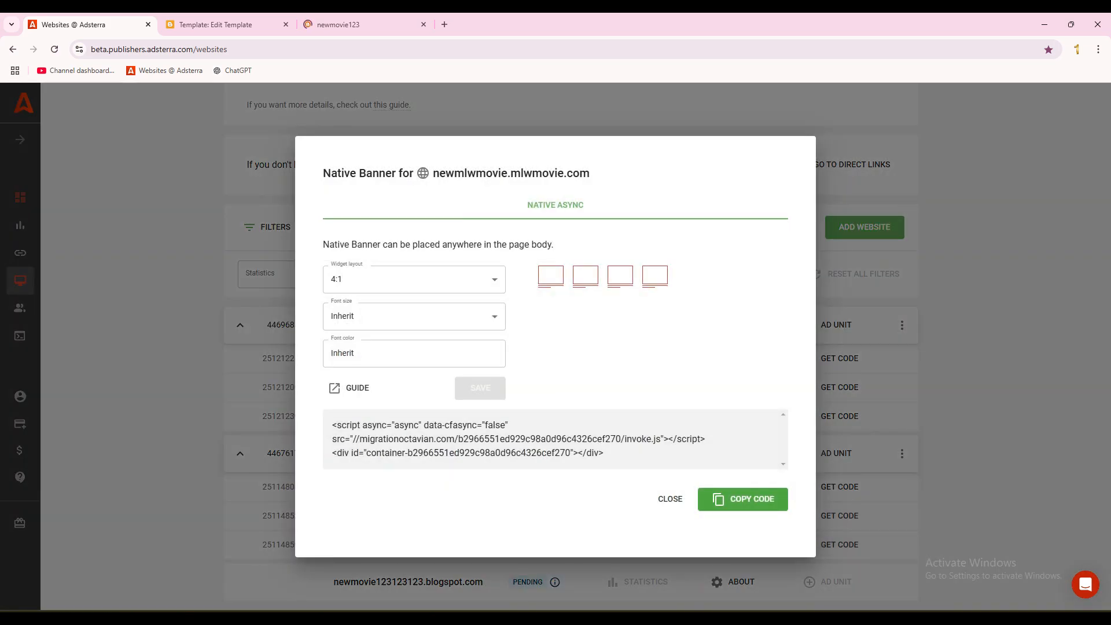
{"action": "left_click", "coordinate": [743, 499]}
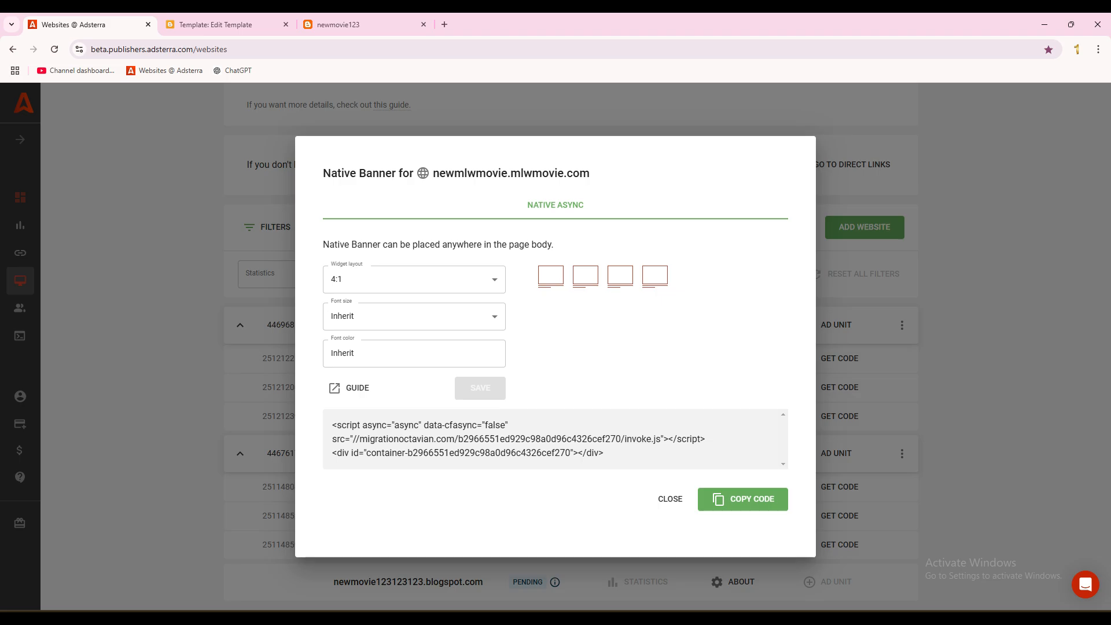
{"action": "left_click_drag", "start_coordinate": [328, 245], "coordinate": [548, 245]}
{"action": "left_click", "coordinate": [549, 245]}
{"action": "left_click", "coordinate": [670, 499]}
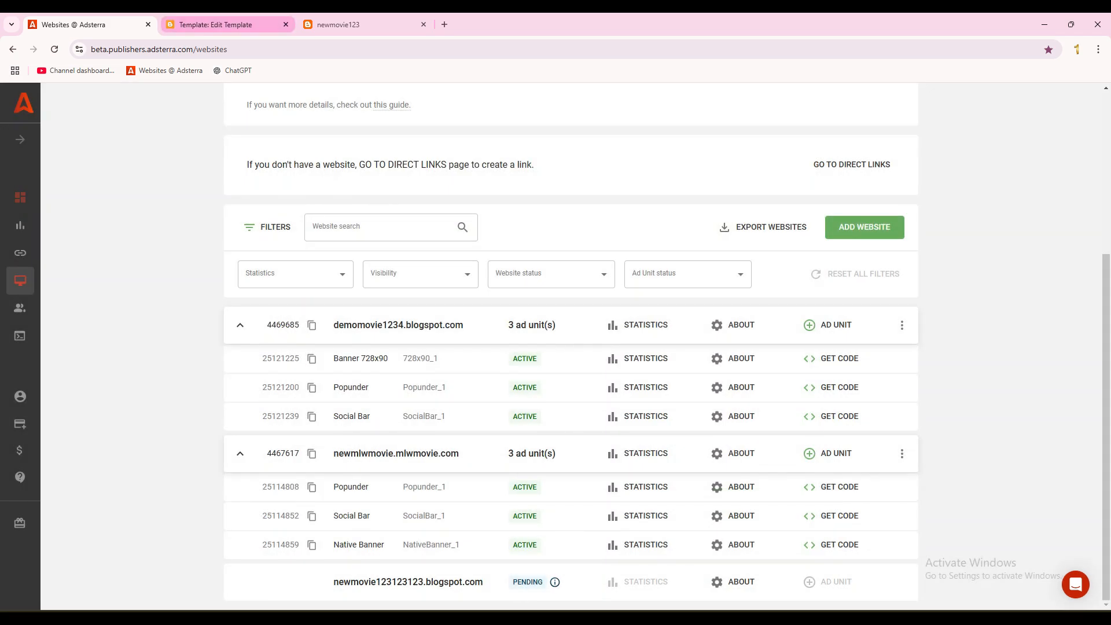
Insert the Native Banner code between the image and the video embed in the Agnipurush post's HTML on Blogger, and return to the posts list
{"action": "left_click", "coordinate": [215, 24]}
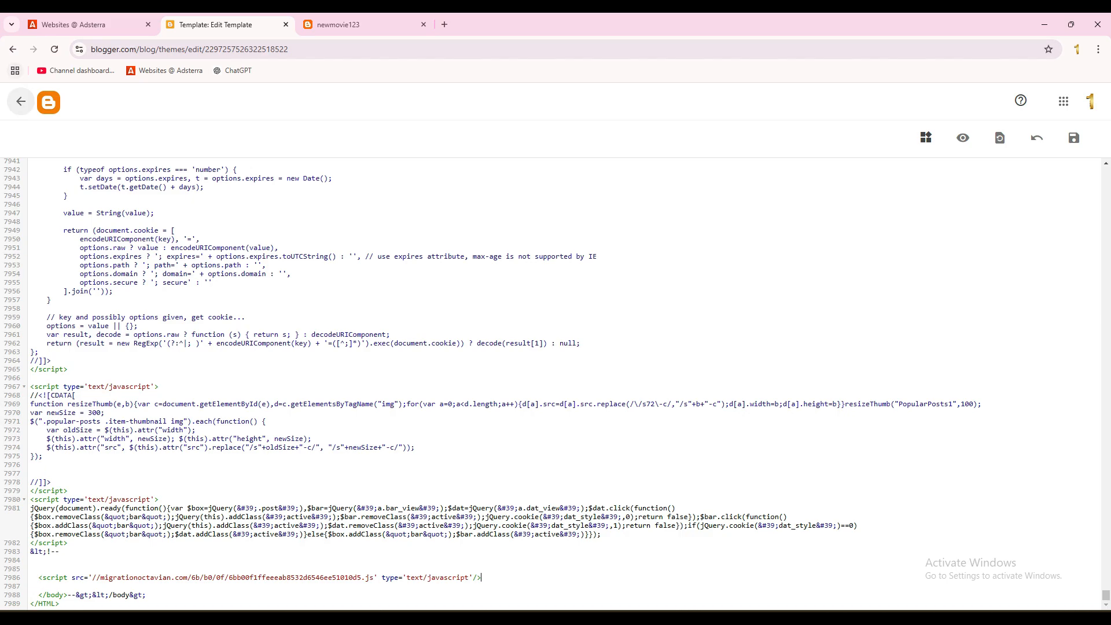
{"action": "left_click", "coordinate": [21, 101]}
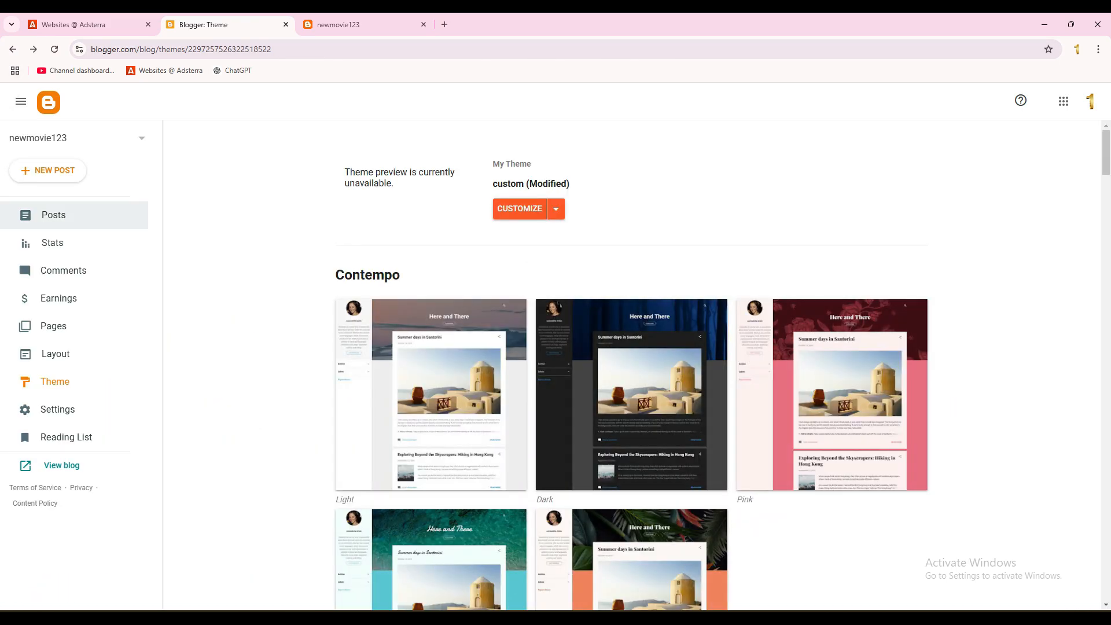
{"action": "left_click", "coordinate": [53, 215]}
{"action": "left_click", "coordinate": [579, 193]}
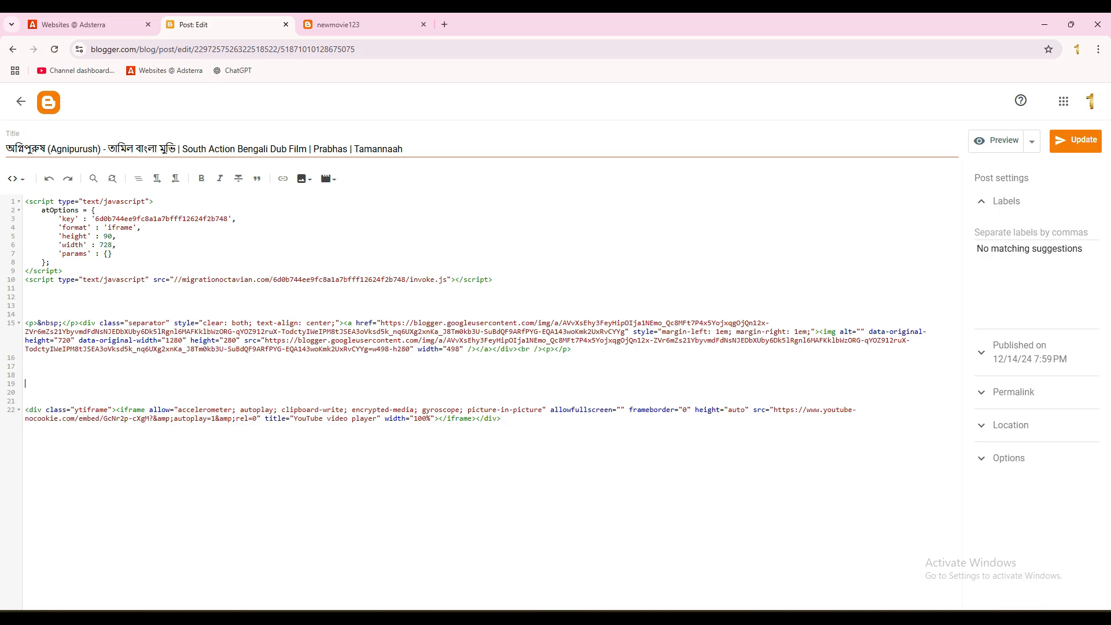
{"action": "key", "text": "ctrl+v"}
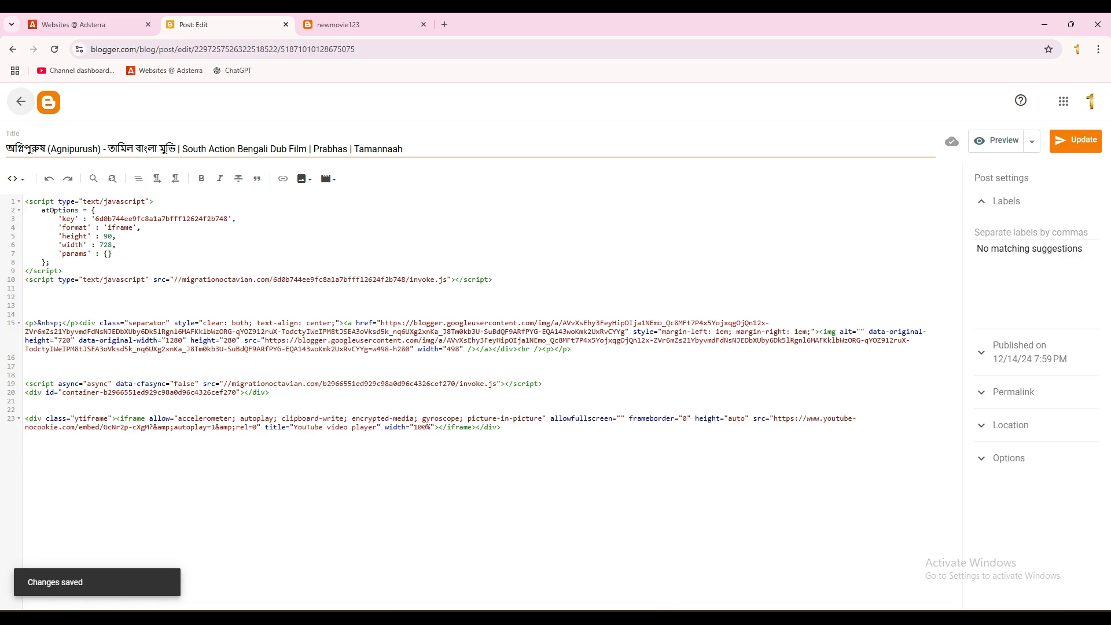
{"action": "left_click", "coordinate": [21, 101]}
Open the Agnipurush post on the live blog, close the popunder ad tab, and pause the embedded video below the native banner
{"action": "left_click", "coordinate": [364, 24]}
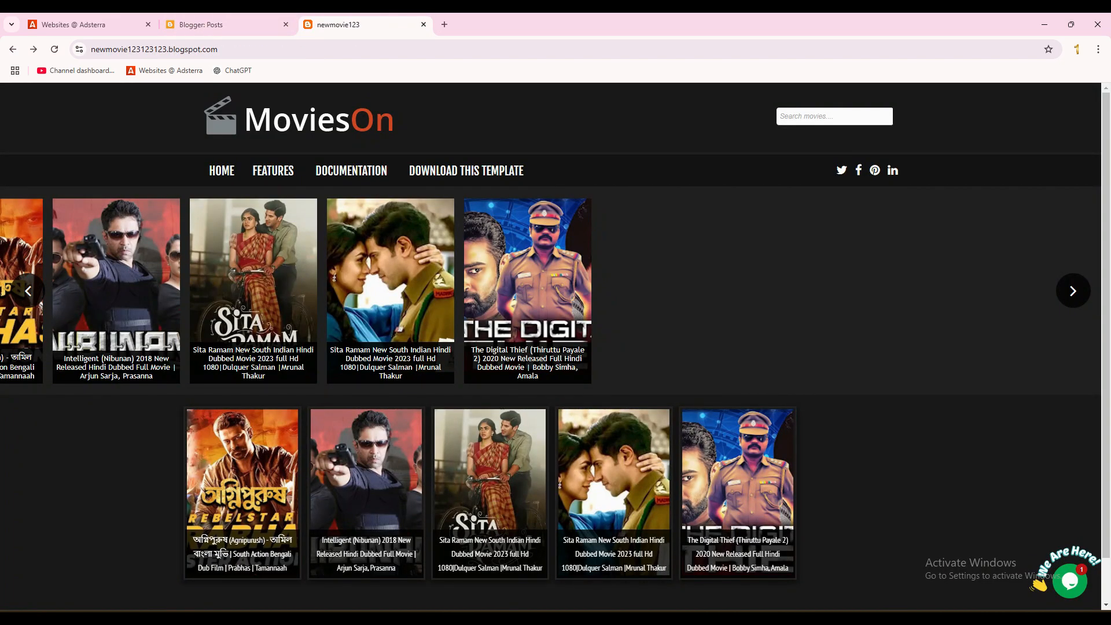
{"action": "left_click", "coordinate": [490, 492]}
{"action": "left_click", "coordinate": [243, 492]}
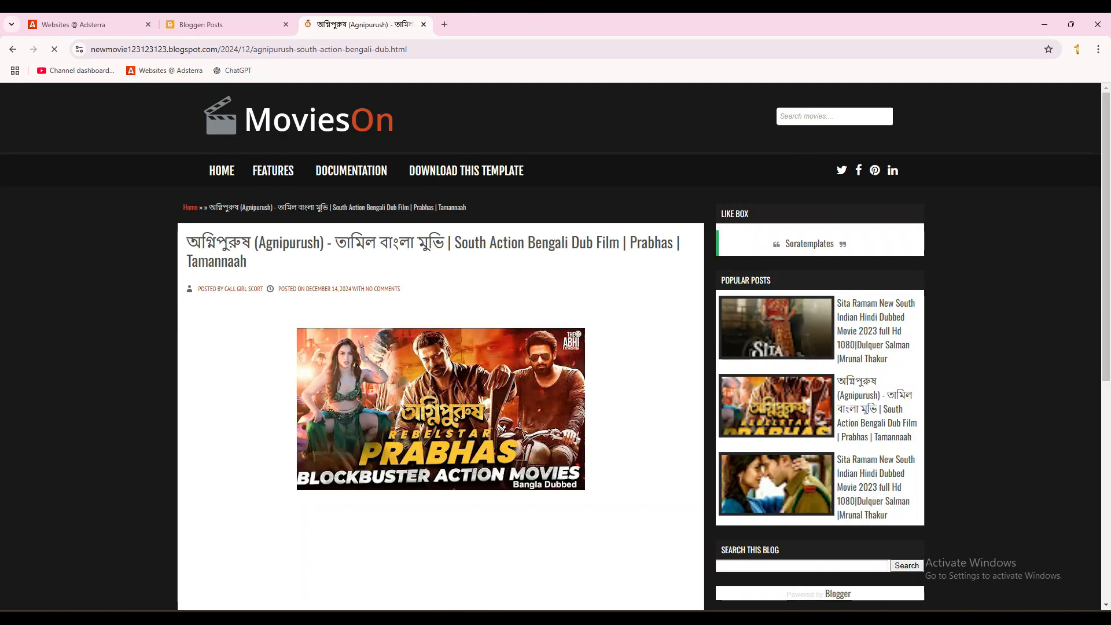
{"action": "scroll", "coordinate": [625, 608], "scroll_direction": "down", "scroll_amount": 1}
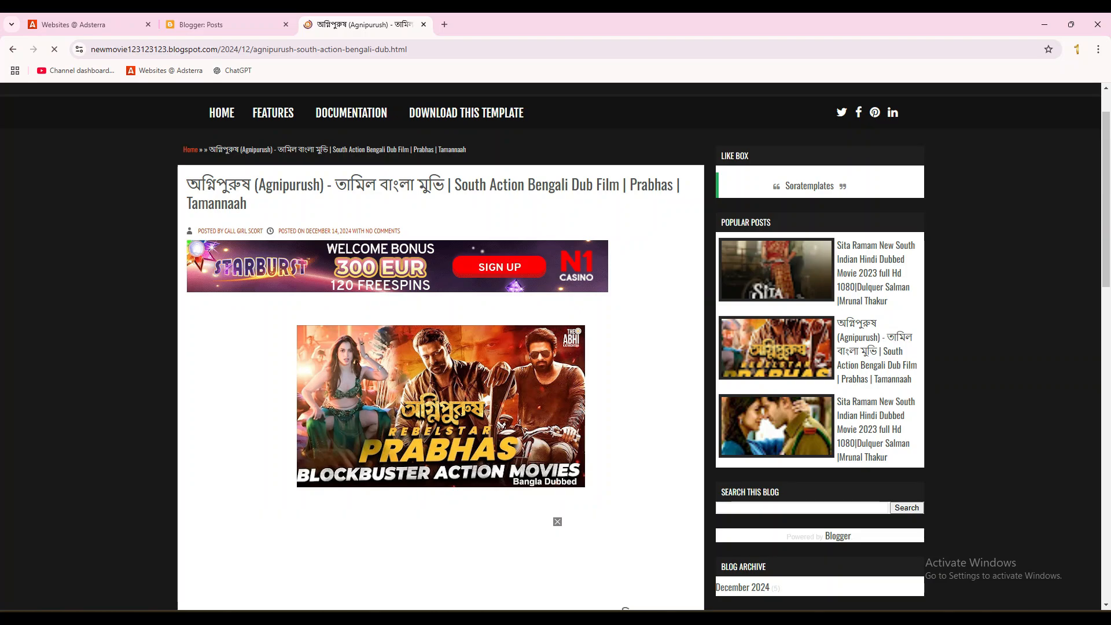
{"action": "scroll", "coordinate": [439, 348], "scroll_direction": "down", "scroll_amount": 4}
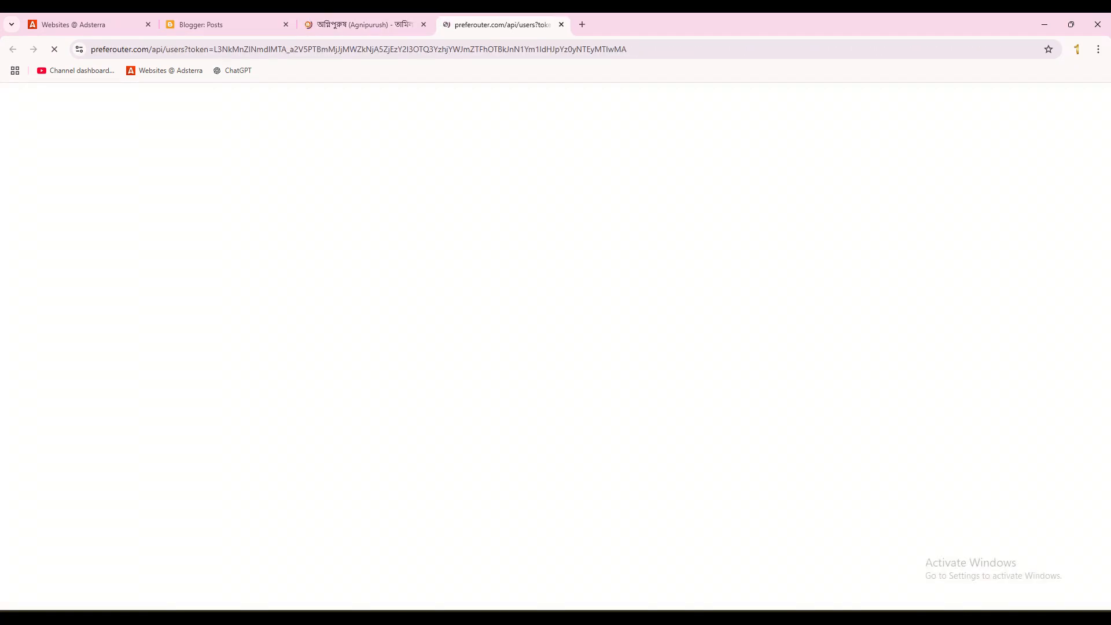
{"action": "left_click", "coordinate": [561, 24]}
{"action": "left_click", "coordinate": [440, 451]}
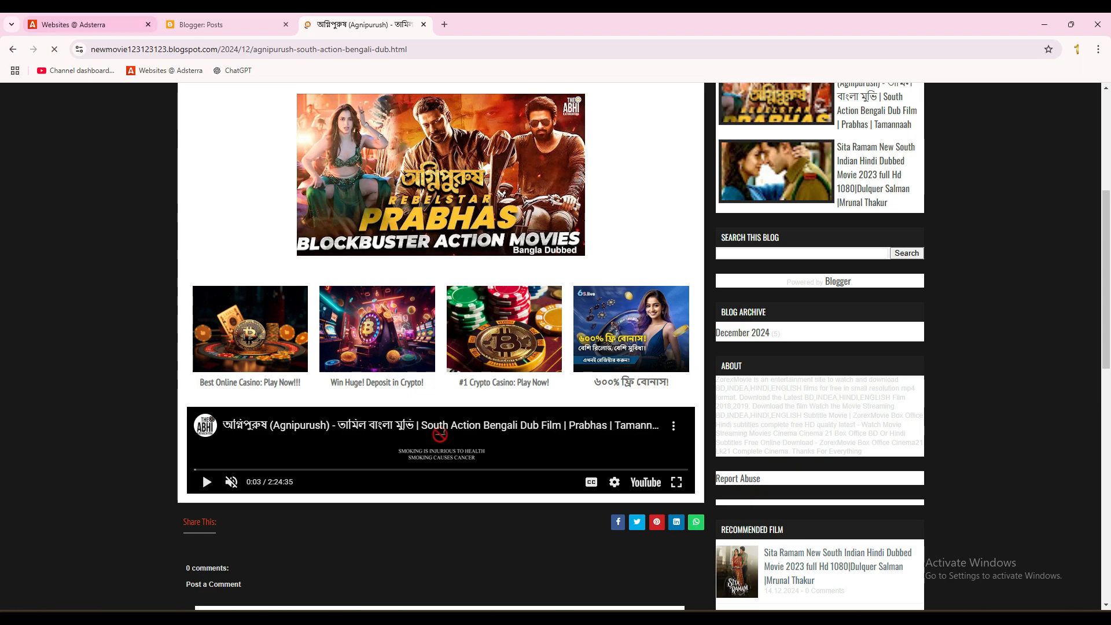
Try the report-ad controls on the four native banner ads in the live Agnipurush post
{"action": "left_click", "coordinate": [87, 25]}
{"action": "left_click", "coordinate": [358, 24]}
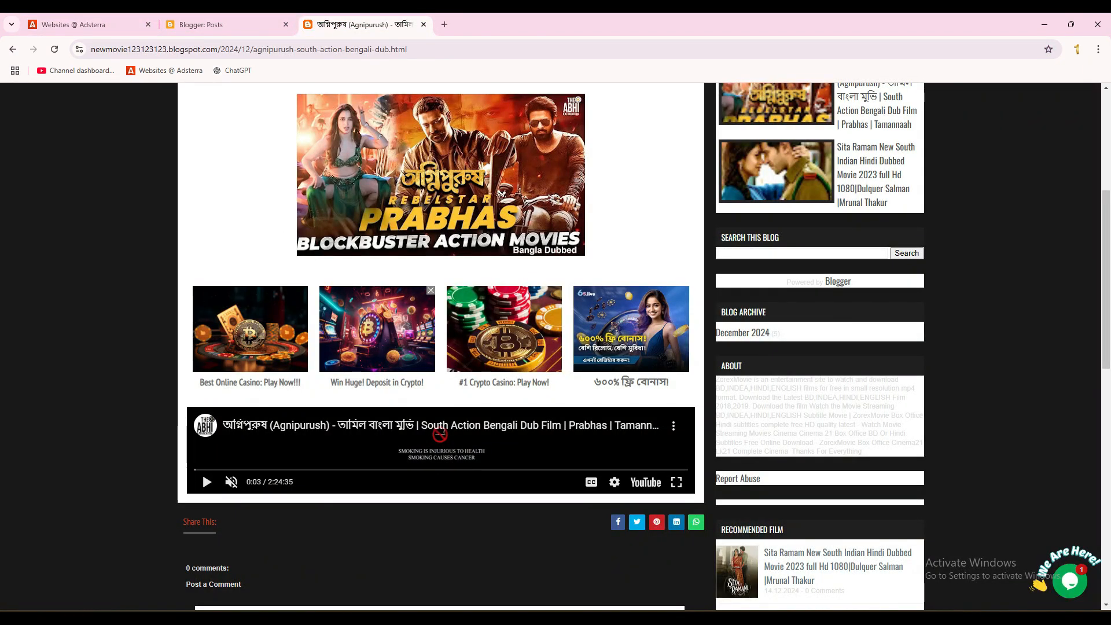
{"action": "left_click", "coordinate": [430, 290]}
{"action": "left_click", "coordinate": [304, 290]}
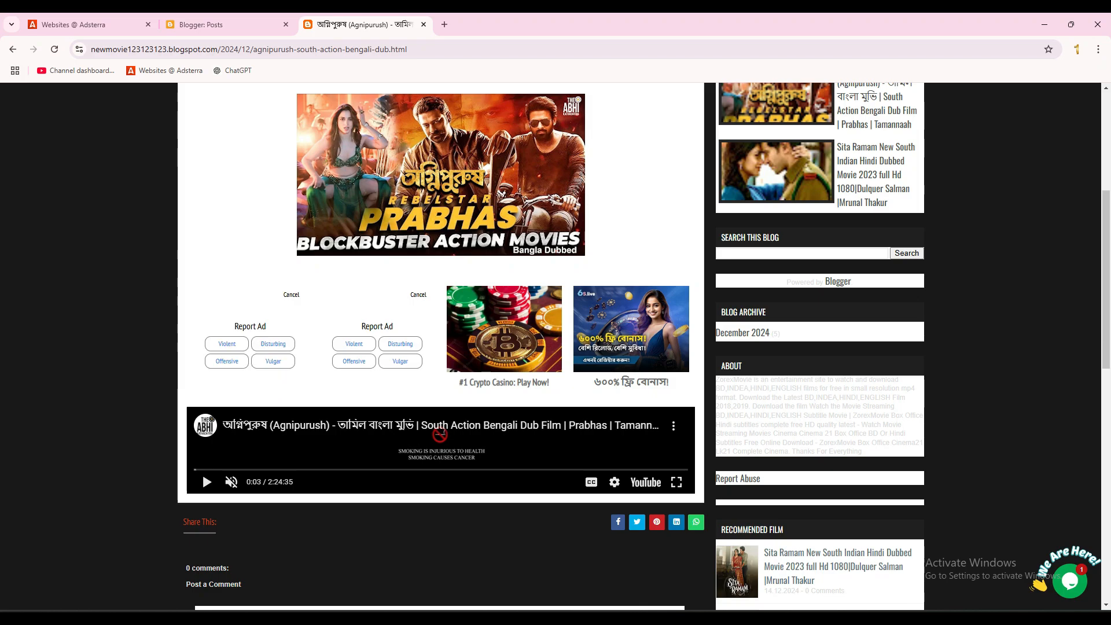
{"action": "left_click", "coordinate": [558, 290]}
{"action": "left_click", "coordinate": [685, 291]}
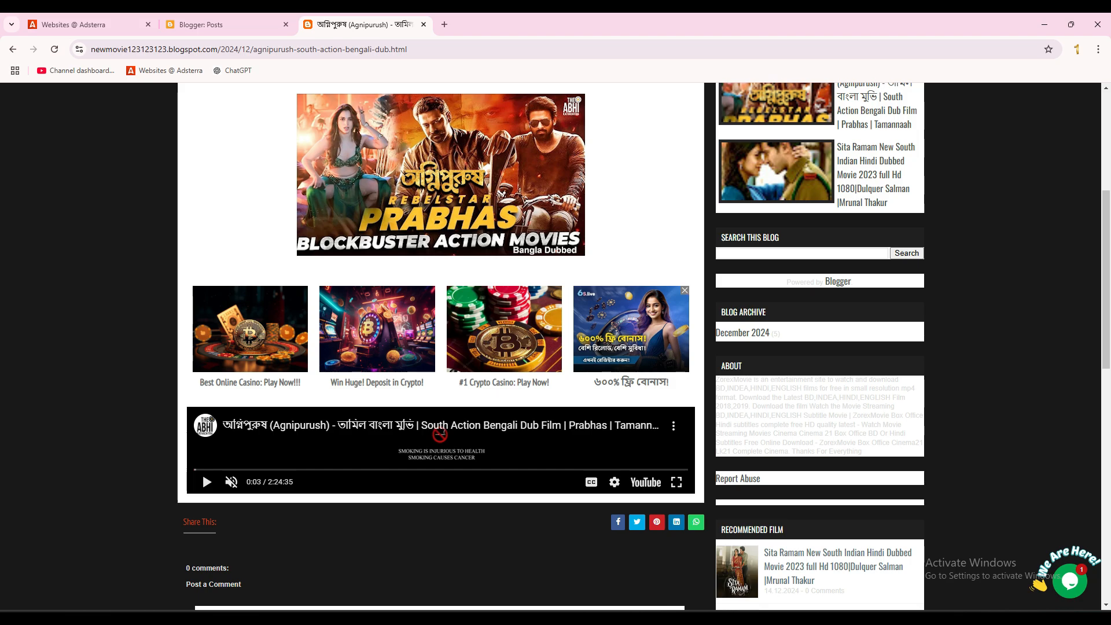
Examine the placement of the 728x90 banner, the native banner and the Social Bar on the live Agnipurush post
{"action": "scroll", "coordinate": [439, 347], "scroll_direction": "up", "scroll_amount": 3}
{"action": "scroll", "coordinate": [440, 347], "scroll_direction": "up", "scroll_amount": 2}
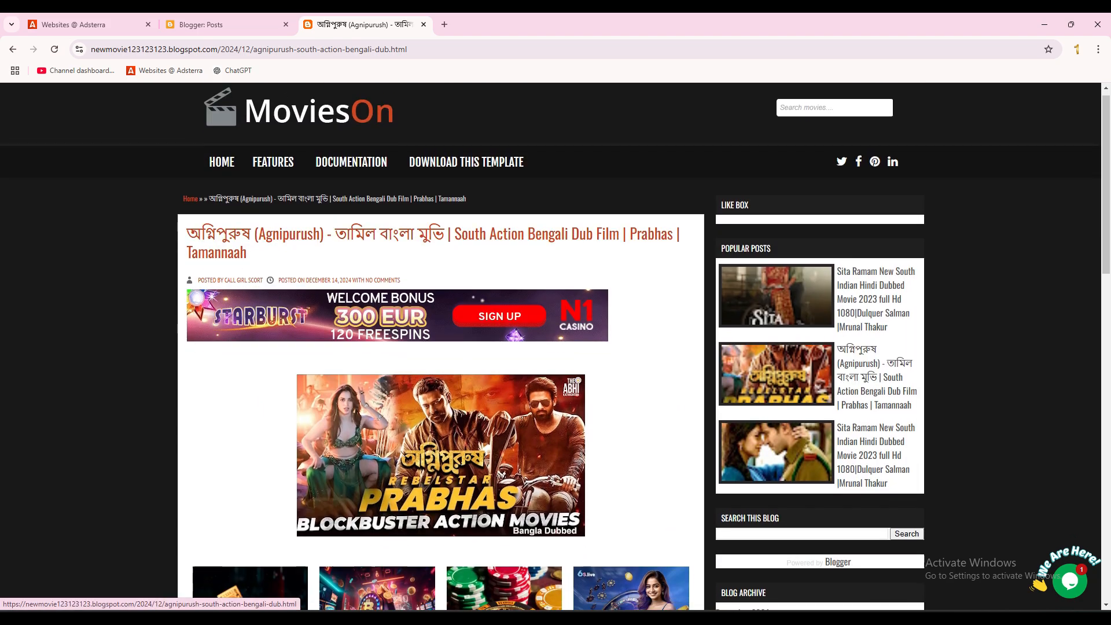
{"action": "scroll", "coordinate": [439, 347], "scroll_direction": "down", "scroll_amount": 1}
{"action": "scroll", "coordinate": [440, 347], "scroll_direction": "down", "scroll_amount": 1}
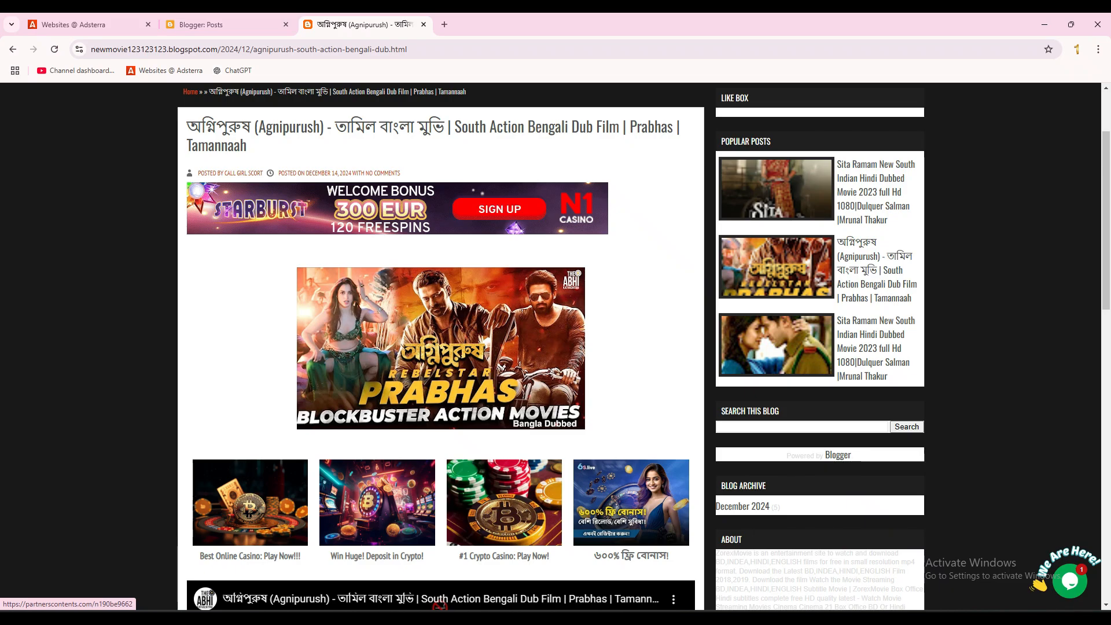
{"action": "scroll", "coordinate": [440, 347], "scroll_direction": "down", "scroll_amount": 3}
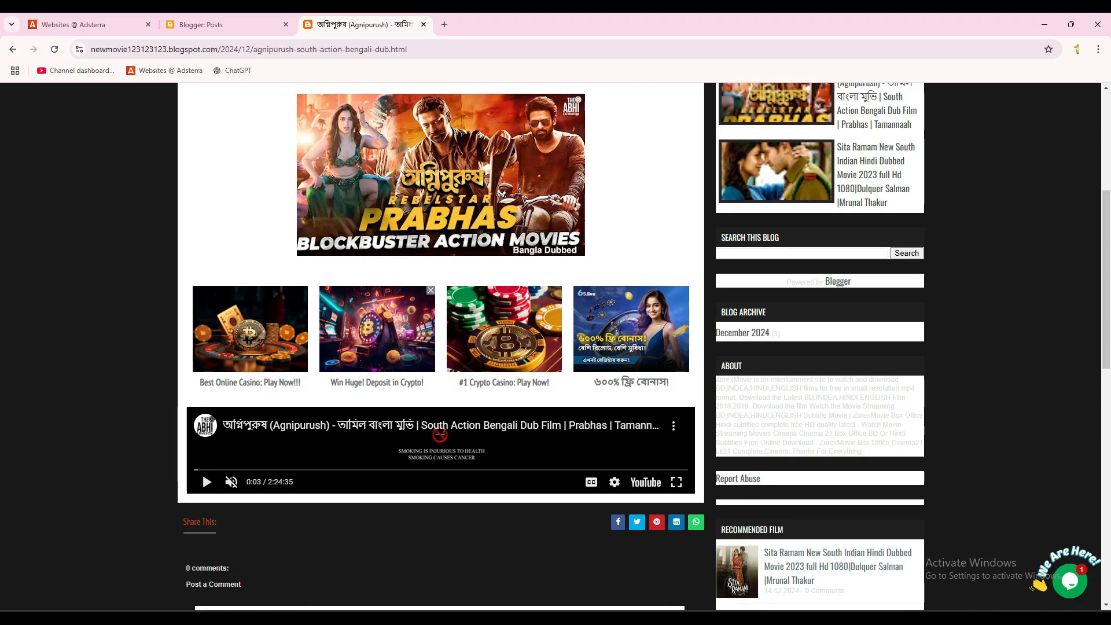
{"action": "scroll", "coordinate": [440, 347], "scroll_direction": "up", "scroll_amount": 5}
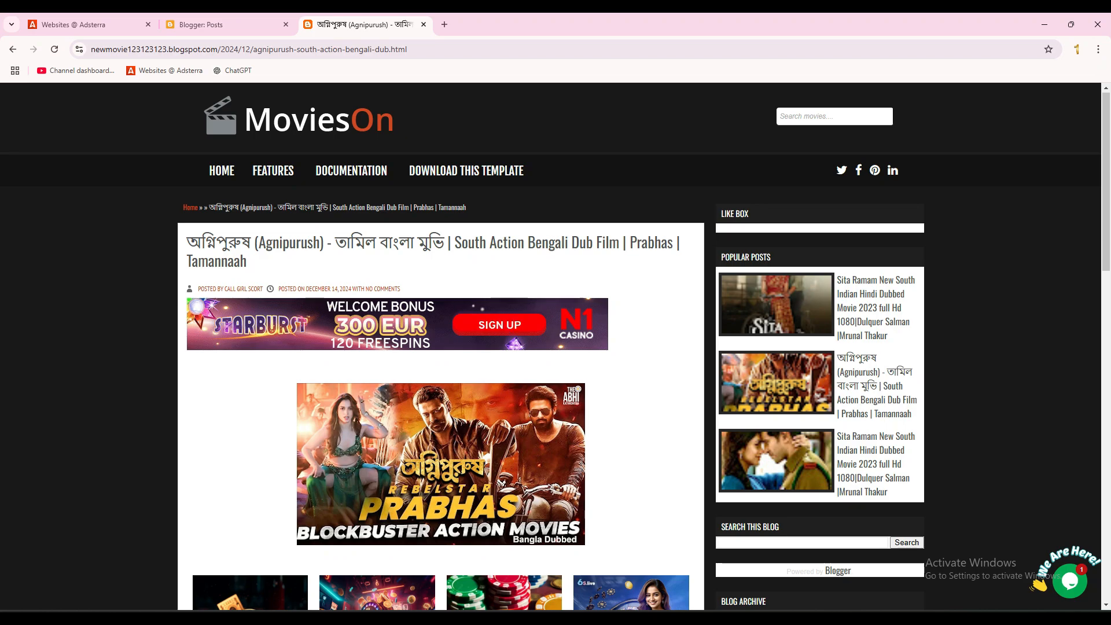
{"action": "scroll", "coordinate": [637, 347], "scroll_direction": "down", "scroll_amount": 1}
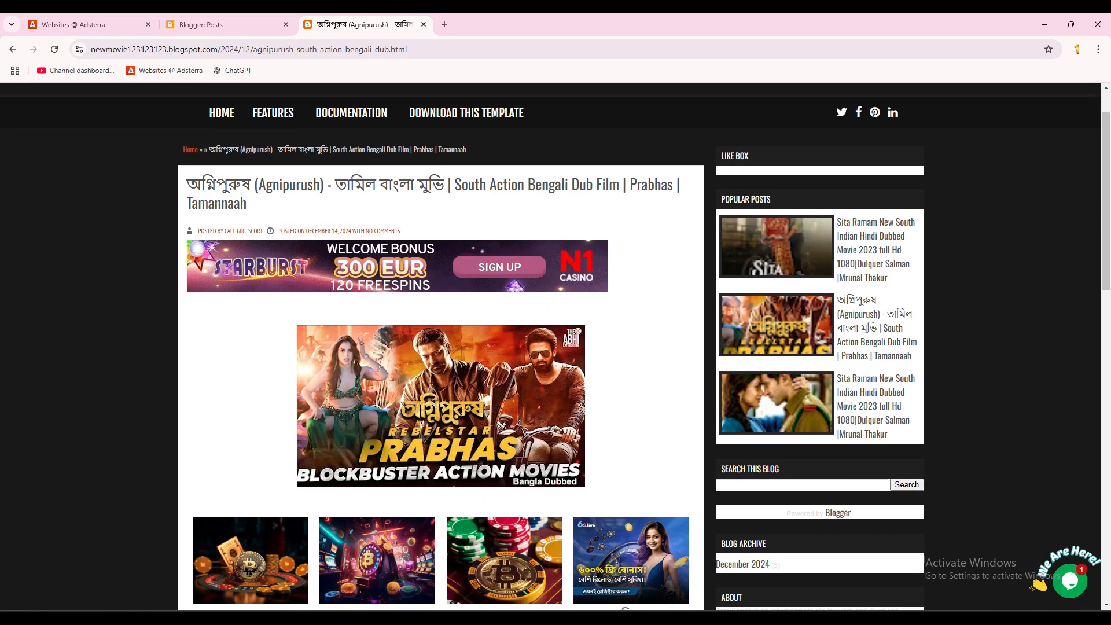
Close the live post and Blogger tabs, and reload Adsterra's Websites page
{"action": "left_click", "coordinate": [424, 25]}
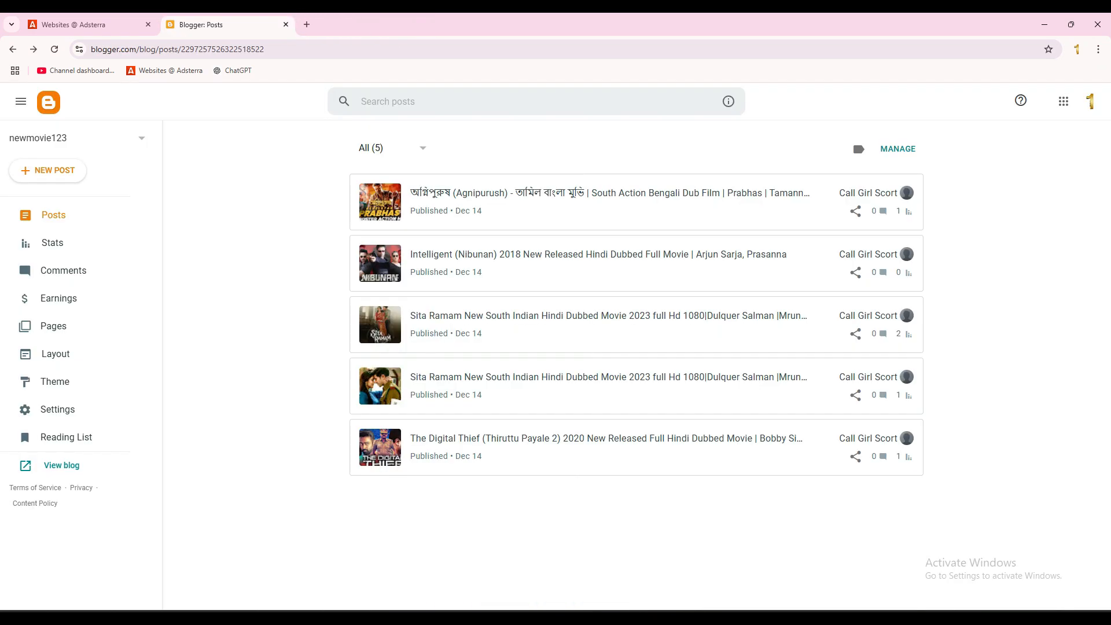
{"action": "left_click", "coordinate": [285, 24]}
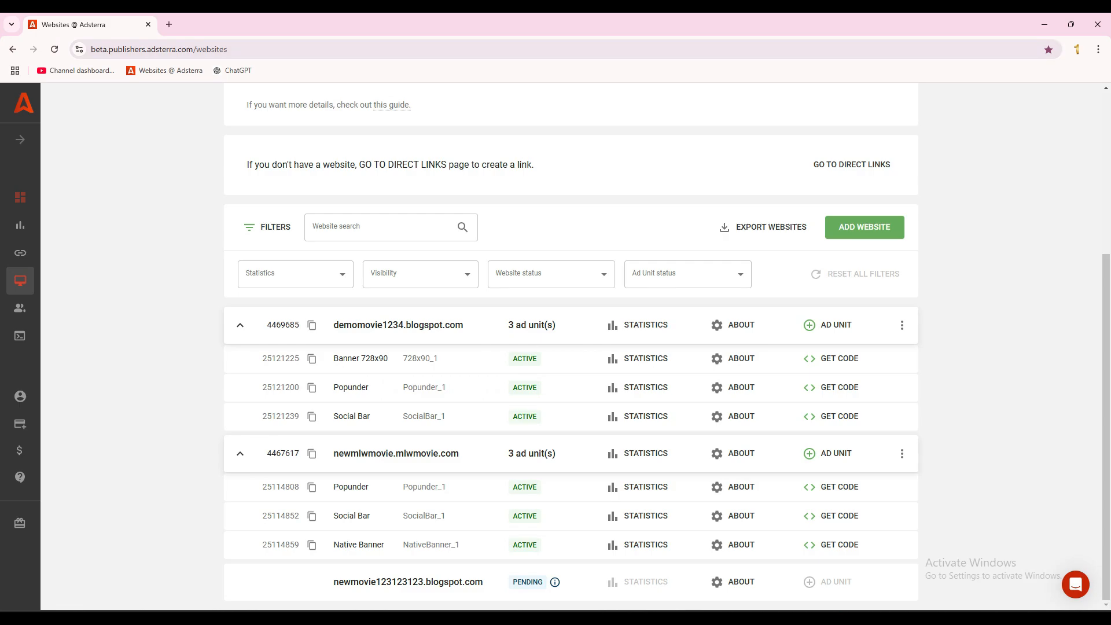
{"action": "left_click", "coordinate": [54, 49]}
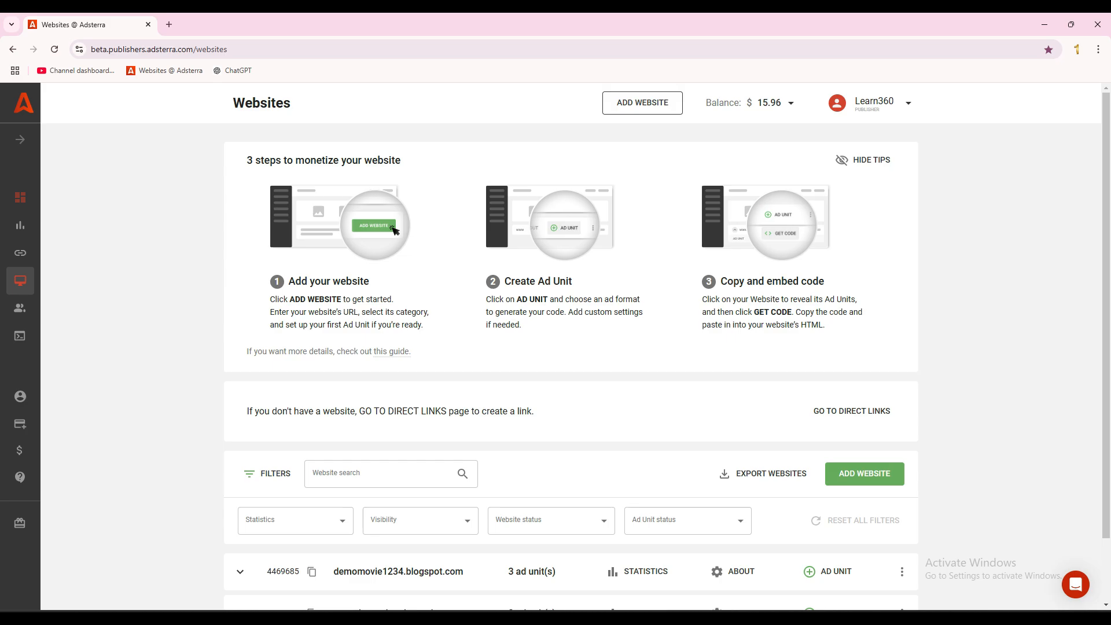
Open Adsterra's statistics, reload them, and check the impressions recorded for 2024/12/14
{"action": "left_click", "coordinate": [20, 226]}
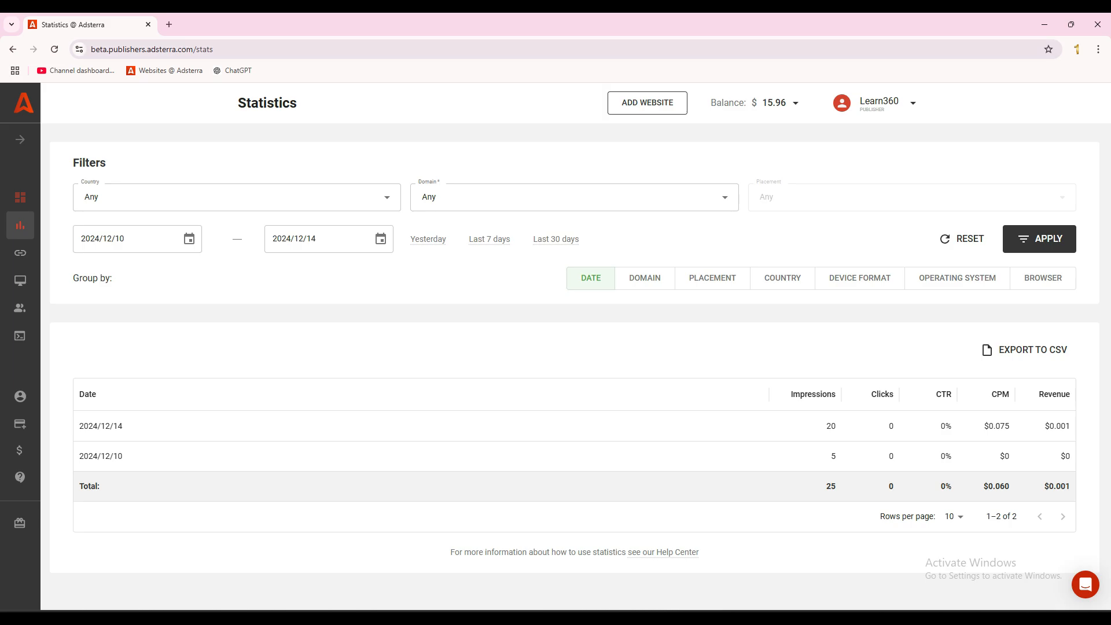
{"action": "key", "text": "F5"}
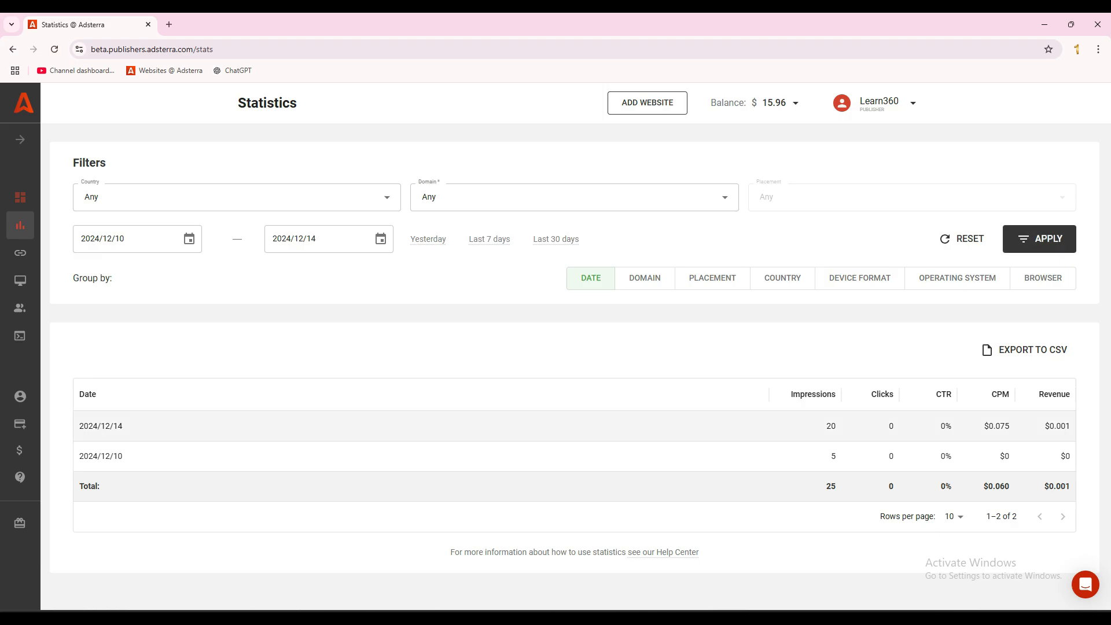
{"action": "left_click", "coordinate": [831, 426]}
{"action": "double_click", "coordinate": [831, 426]}
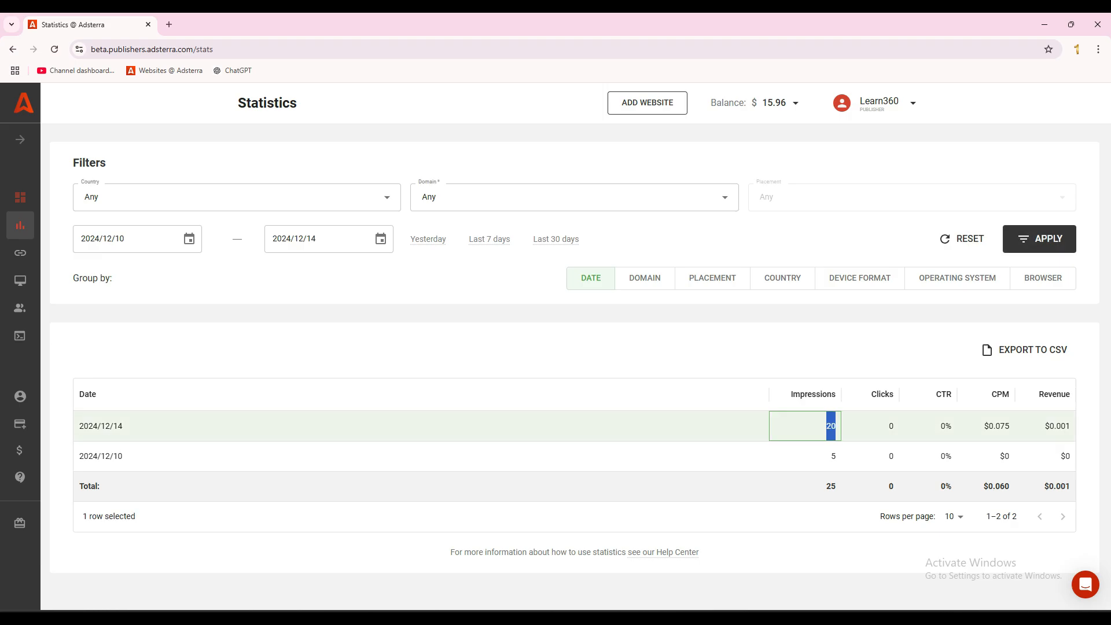
{"action": "left_click", "coordinate": [810, 351]}
Group the statistics by placement and restrict the report to start on 2024/12/14
{"action": "left_click", "coordinate": [712, 277]}
{"action": "scroll", "coordinate": [576, 347], "scroll_direction": "down", "scroll_amount": 1}
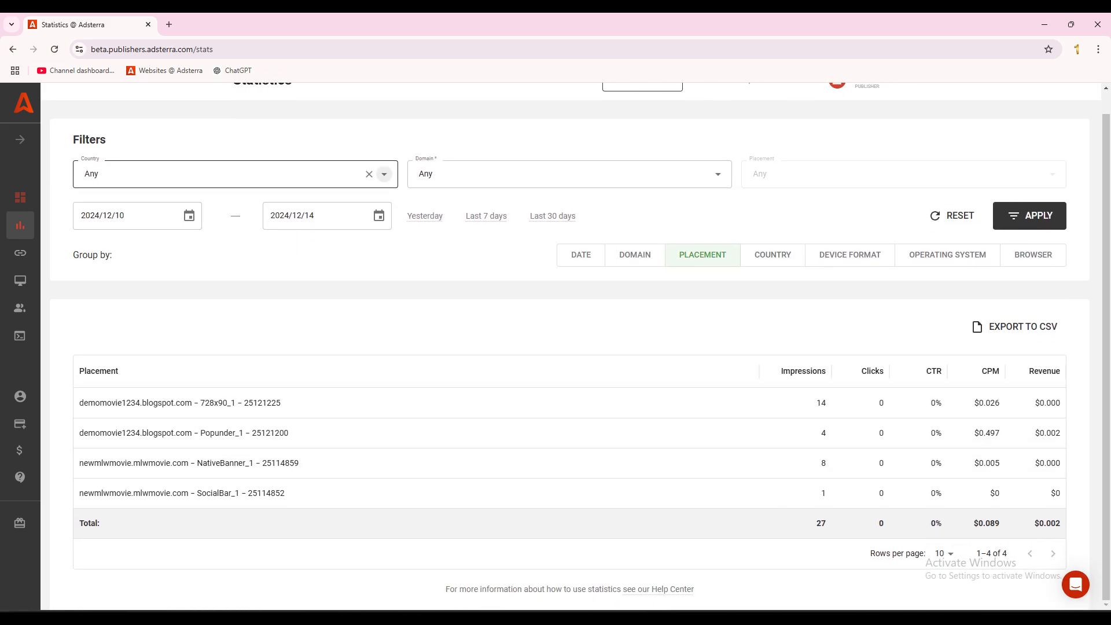
{"action": "left_click", "coordinate": [189, 216]}
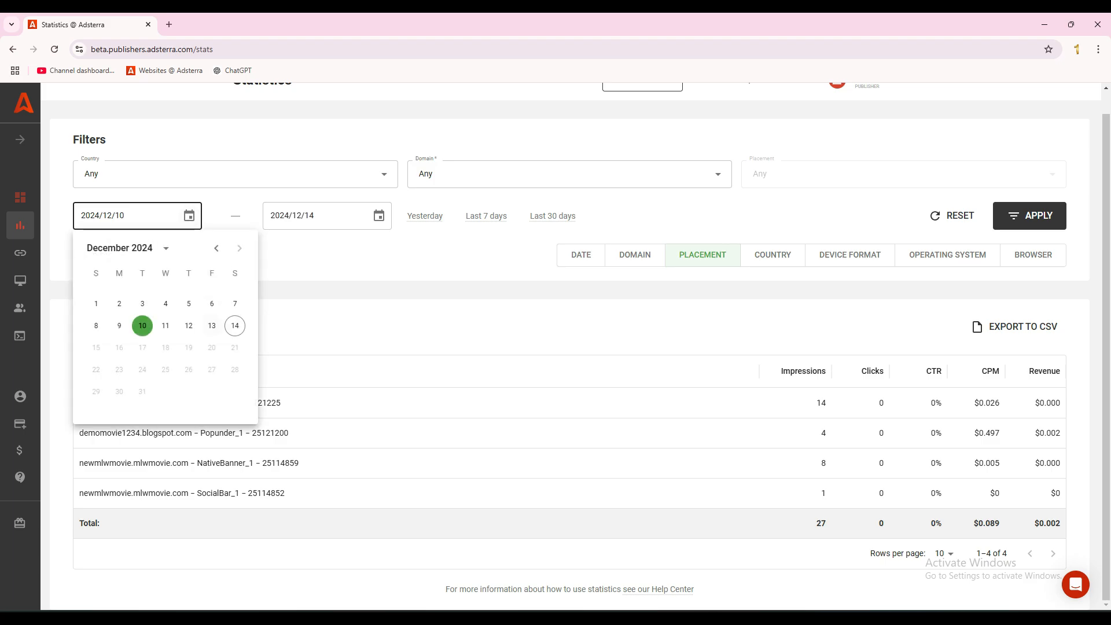
{"action": "left_click", "coordinate": [235, 325]}
{"action": "left_click", "coordinate": [1029, 215]}
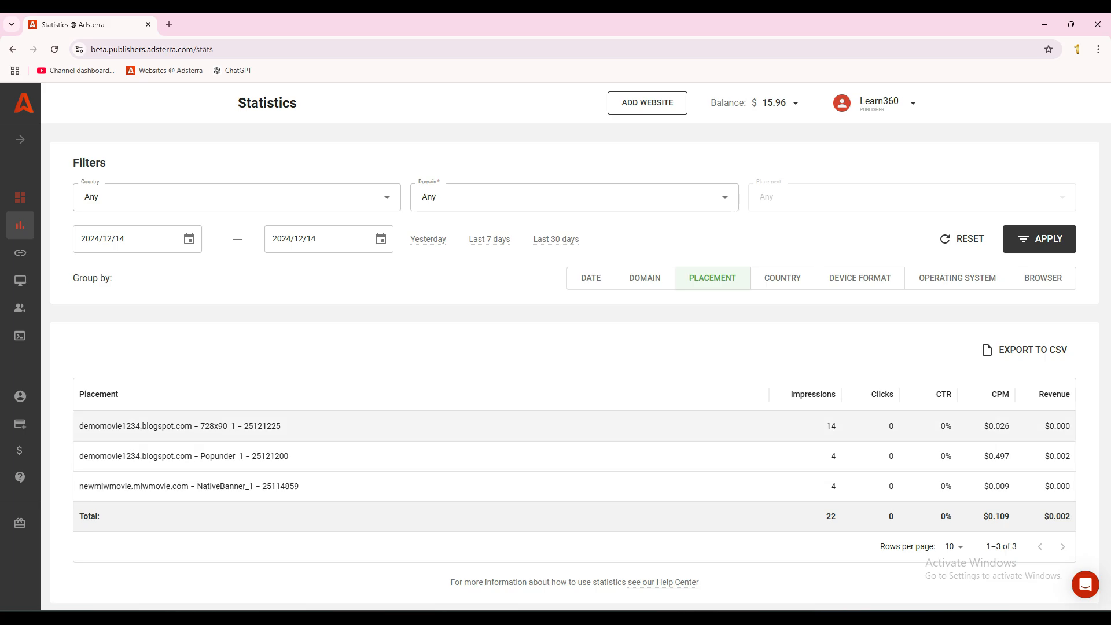
Compare the CPM of the 728x90, Popunder and Native Banner placements, and reset the statistics filters
{"action": "left_click_drag", "start_coordinate": [199, 426], "coordinate": [223, 426]}
{"action": "left_click", "coordinate": [243, 354]}
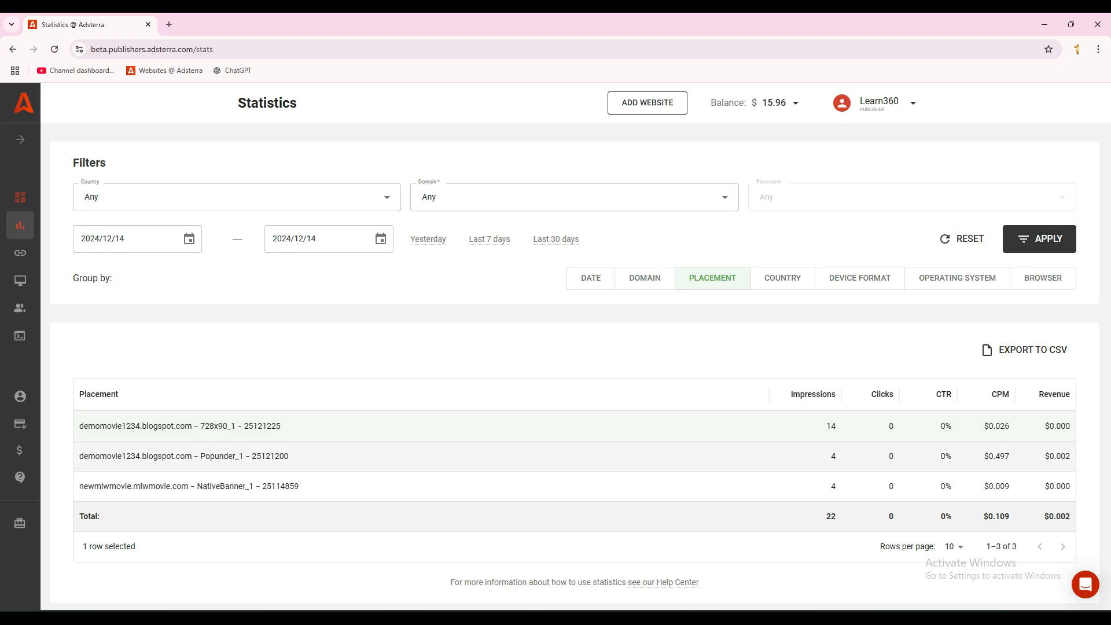
{"action": "double_click", "coordinate": [195, 455]}
{"action": "left_click_drag", "start_coordinate": [195, 456], "coordinate": [238, 456]}
{"action": "double_click", "coordinate": [997, 456]}
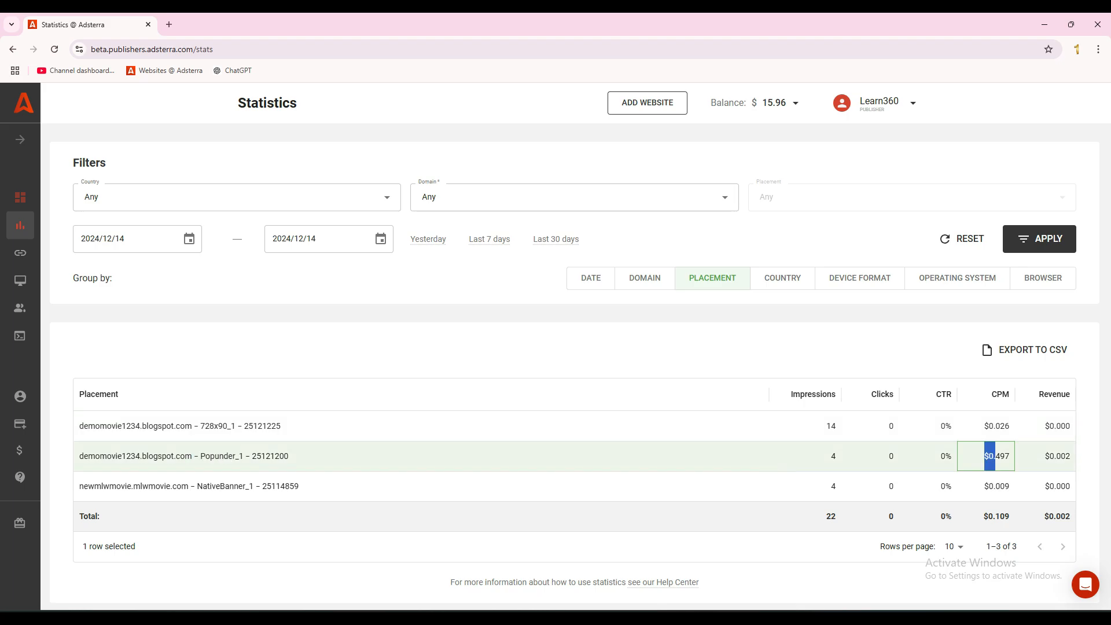
{"action": "left_click_drag", "start_coordinate": [983, 516], "coordinate": [1010, 486]}
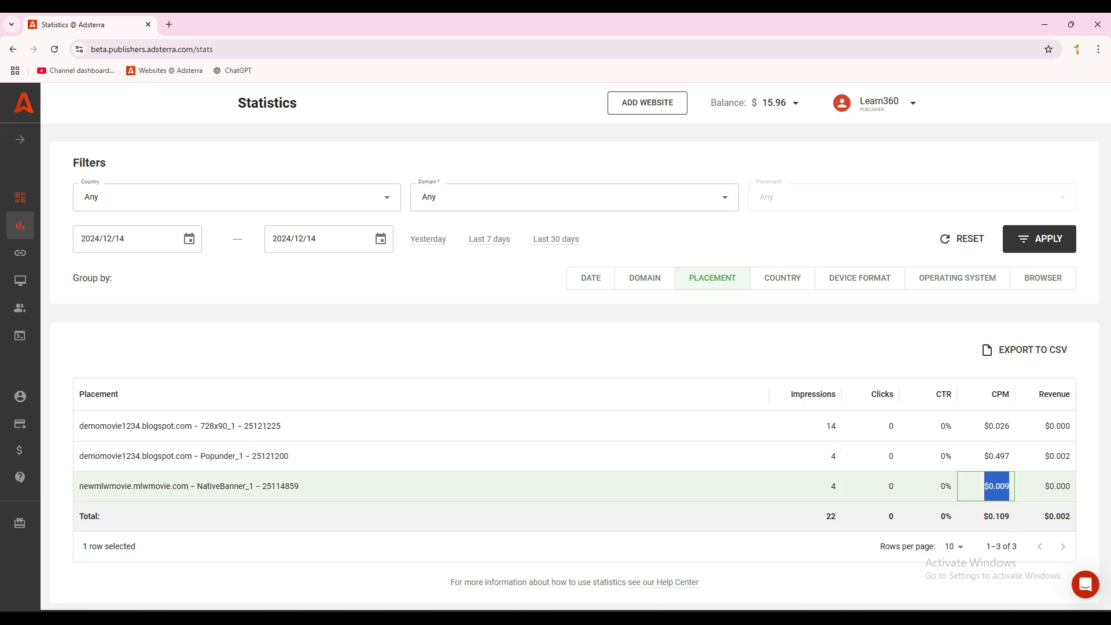
{"action": "left_click", "coordinate": [987, 426]}
{"action": "left_click_drag", "start_coordinate": [986, 426], "coordinate": [1011, 426]}
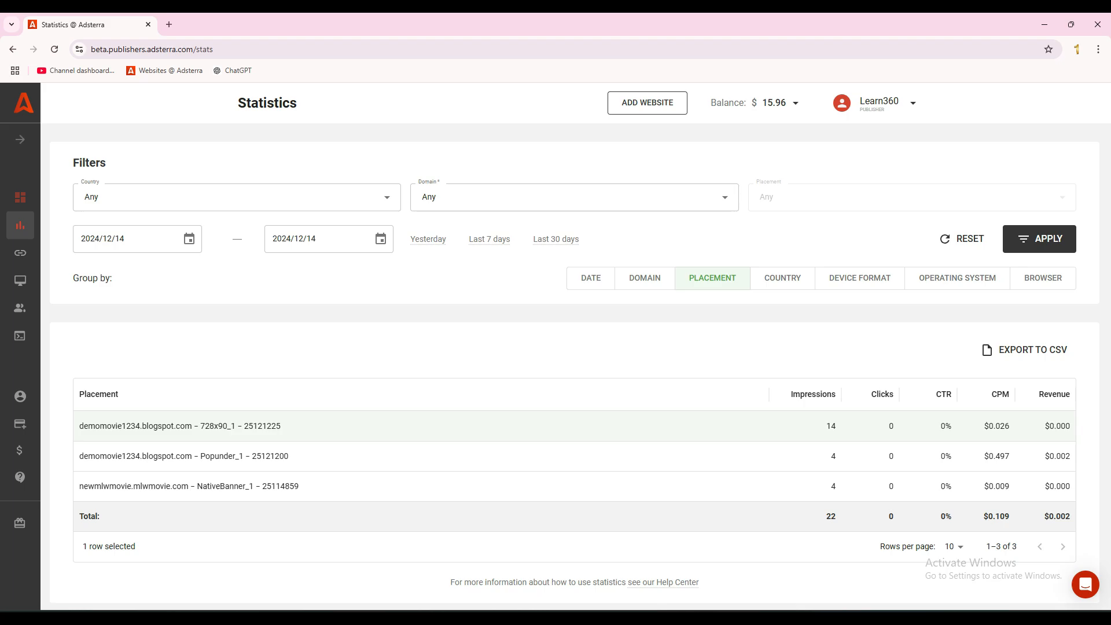
{"action": "left_click", "coordinate": [20, 225]}
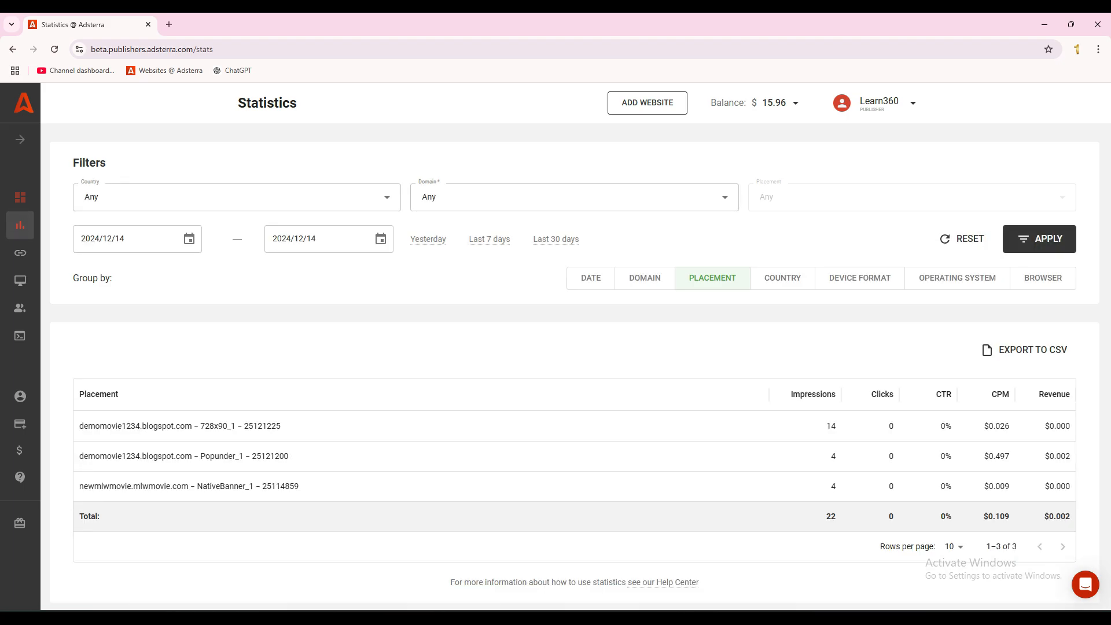
{"action": "left_click", "coordinate": [962, 239]}
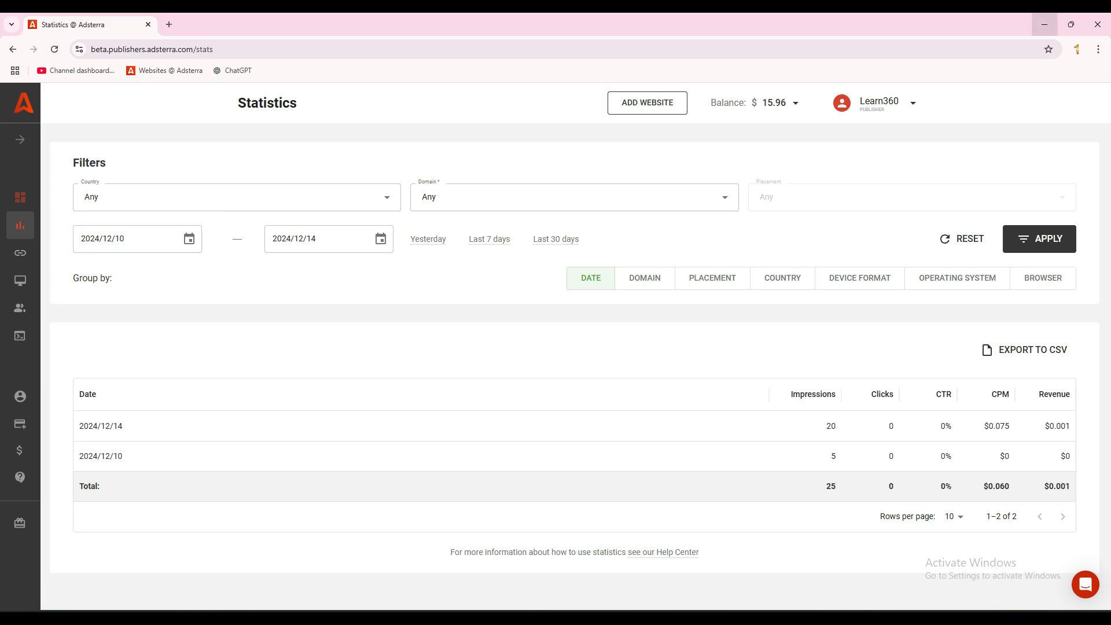
Minimize the browser window and refresh the Windows desktop
{"action": "left_click", "coordinate": [1044, 25]}
{"action": "right_click", "coordinate": [355, 110]}
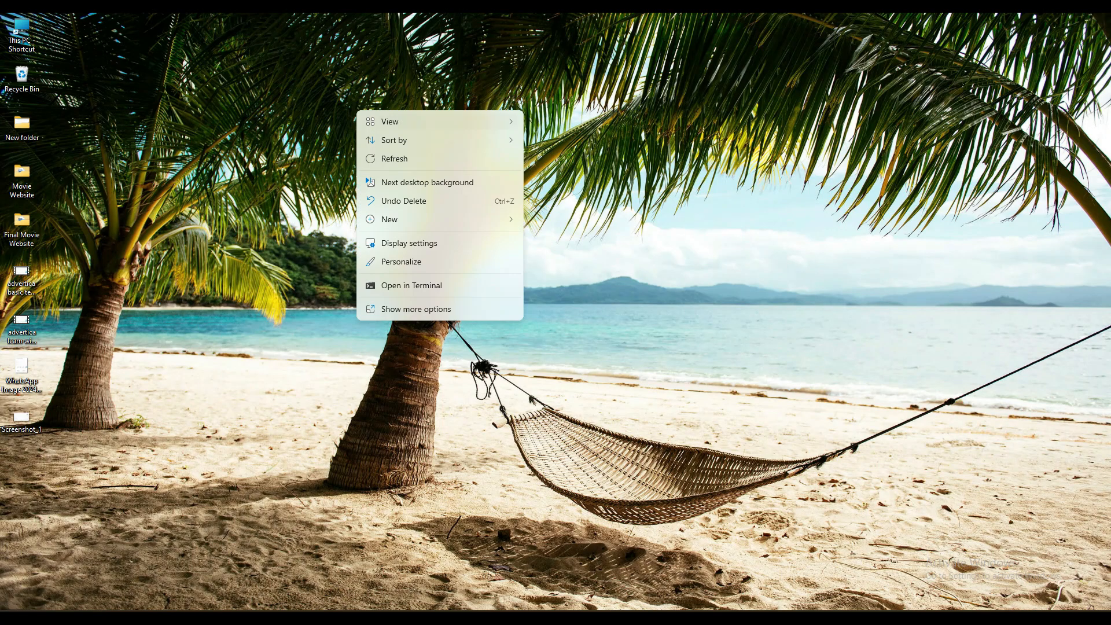
{"action": "left_click", "coordinate": [388, 157]}
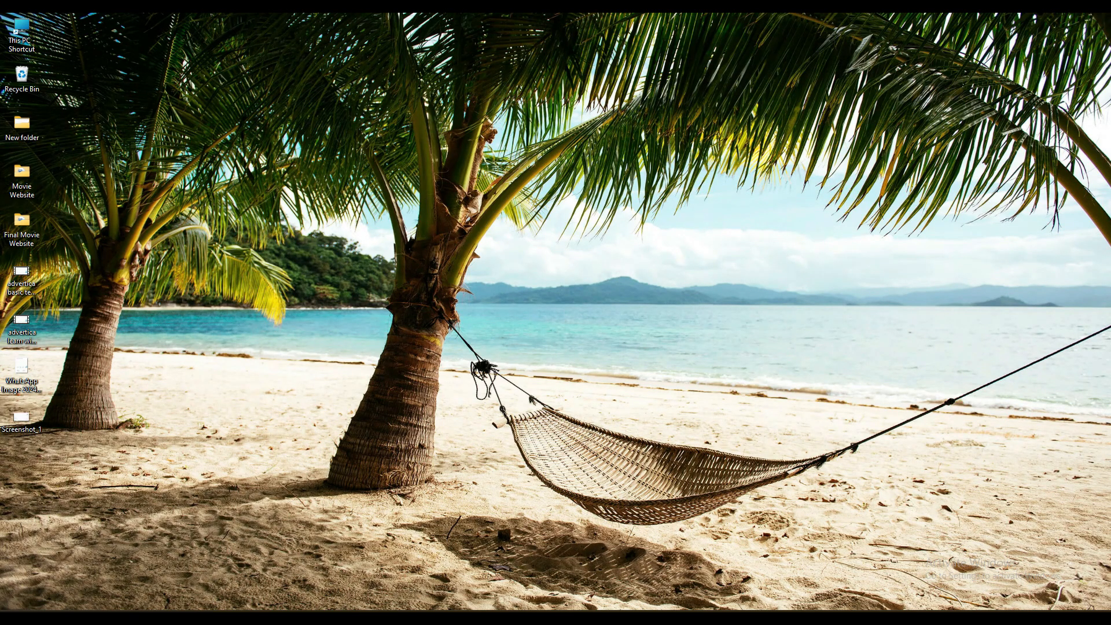